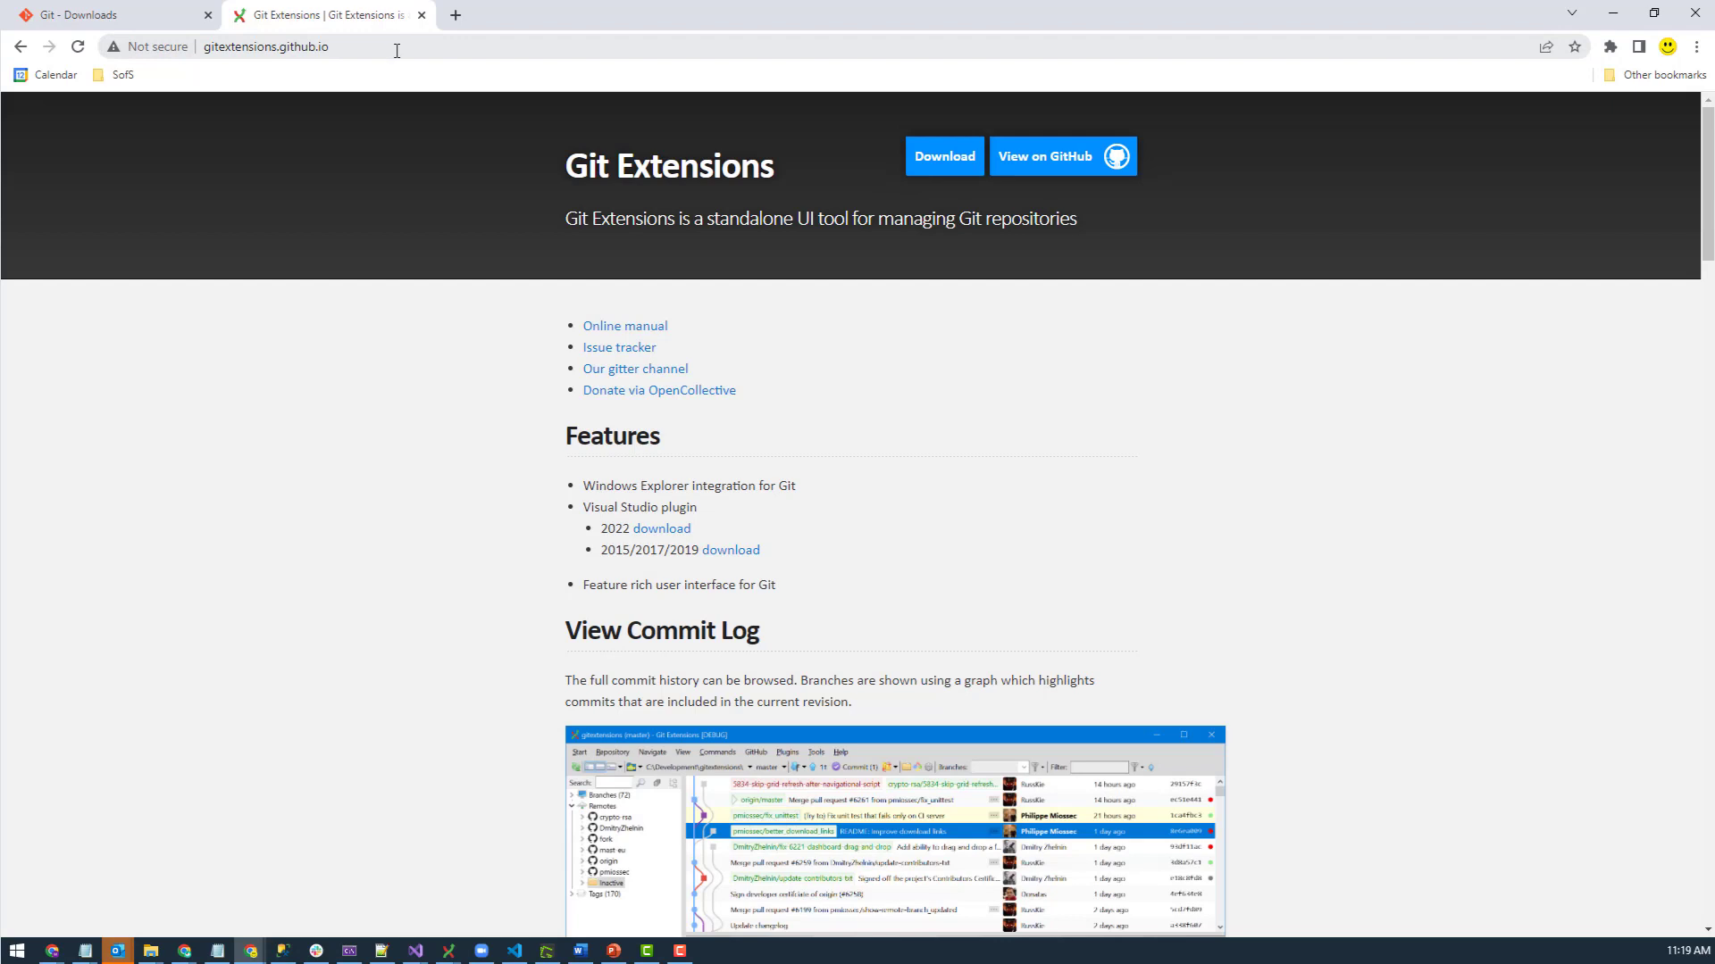
- Scroll the Git Extensions homepage to the View Commit Log screenshot and position the start window over it
{"action": "double_click", "coordinate": [394, 49]}
{"action": "left_click", "coordinate": [404, 283]}
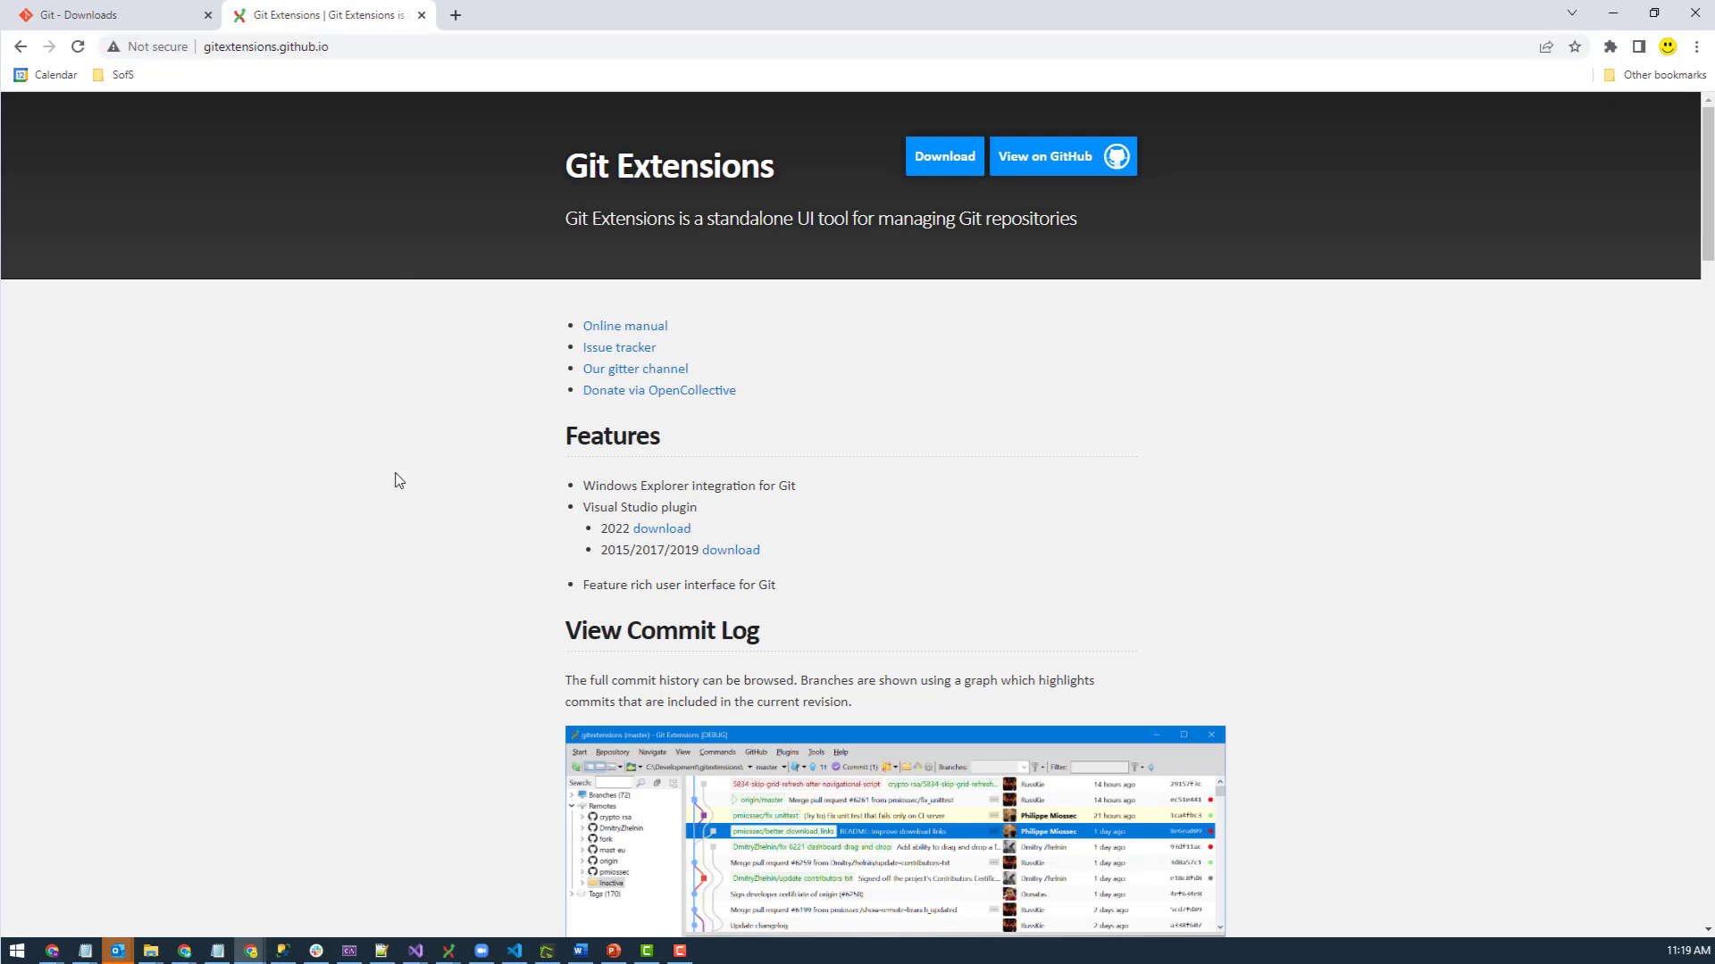
{"action": "scroll", "coordinate": [946, 536], "scroll_direction": "down", "scroll_amount": 3}
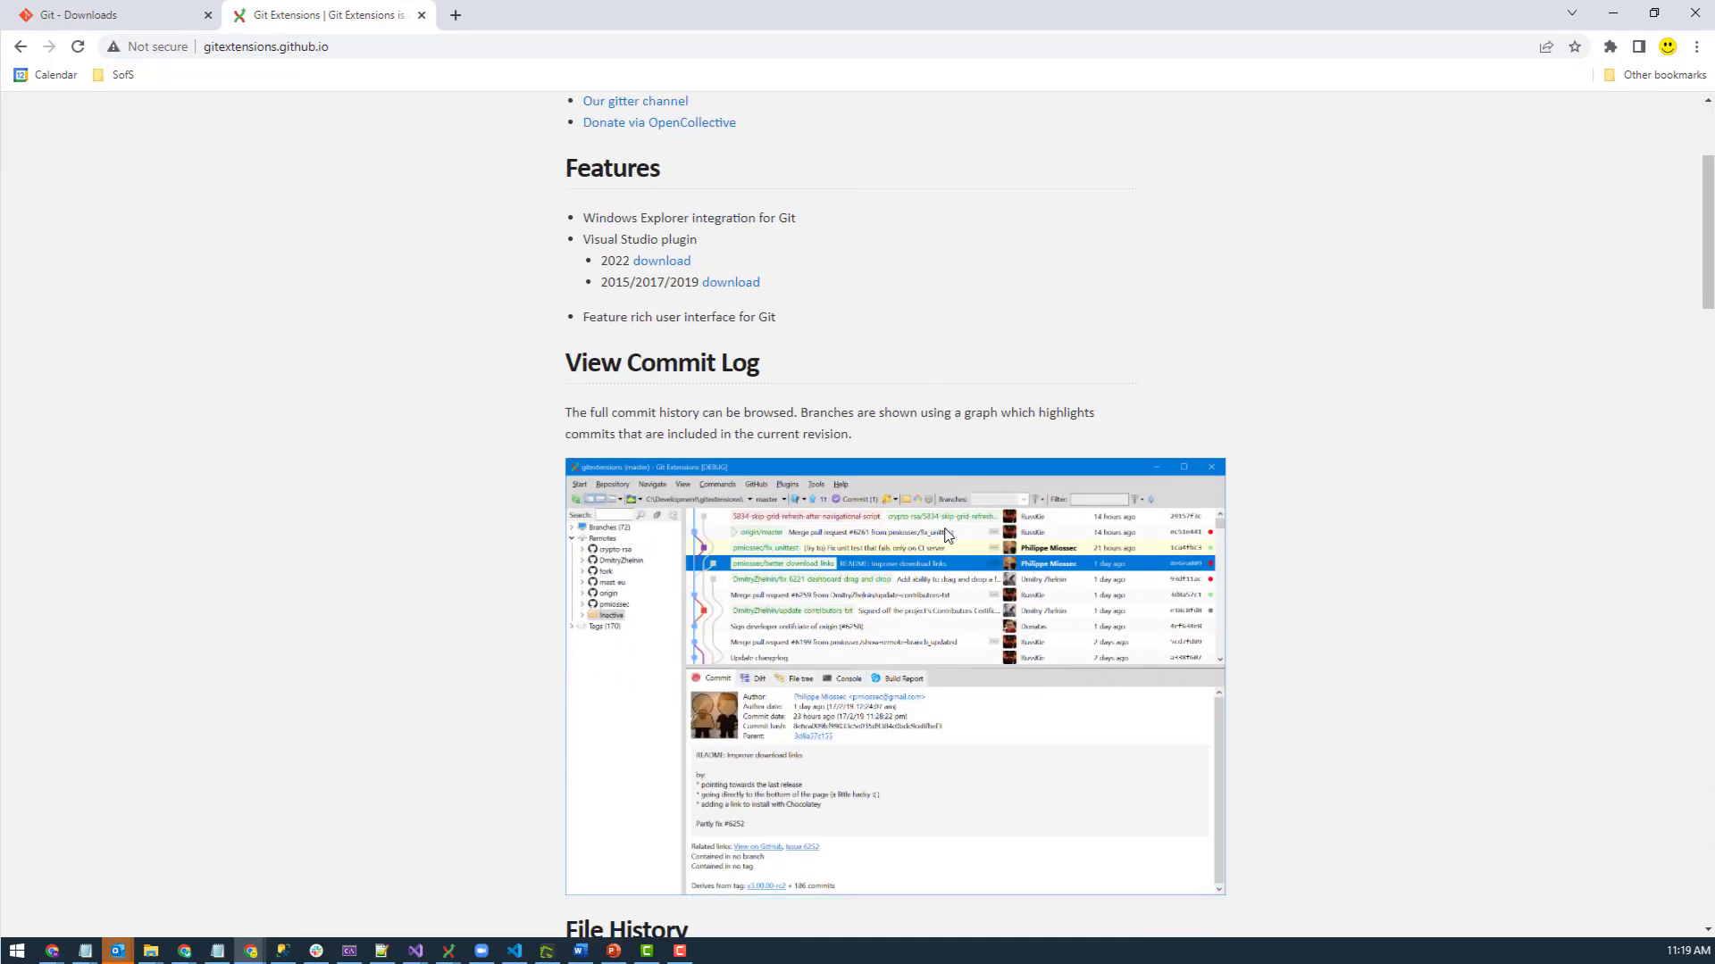
{"action": "scroll", "coordinate": [764, 576], "scroll_direction": "down", "scroll_amount": 3}
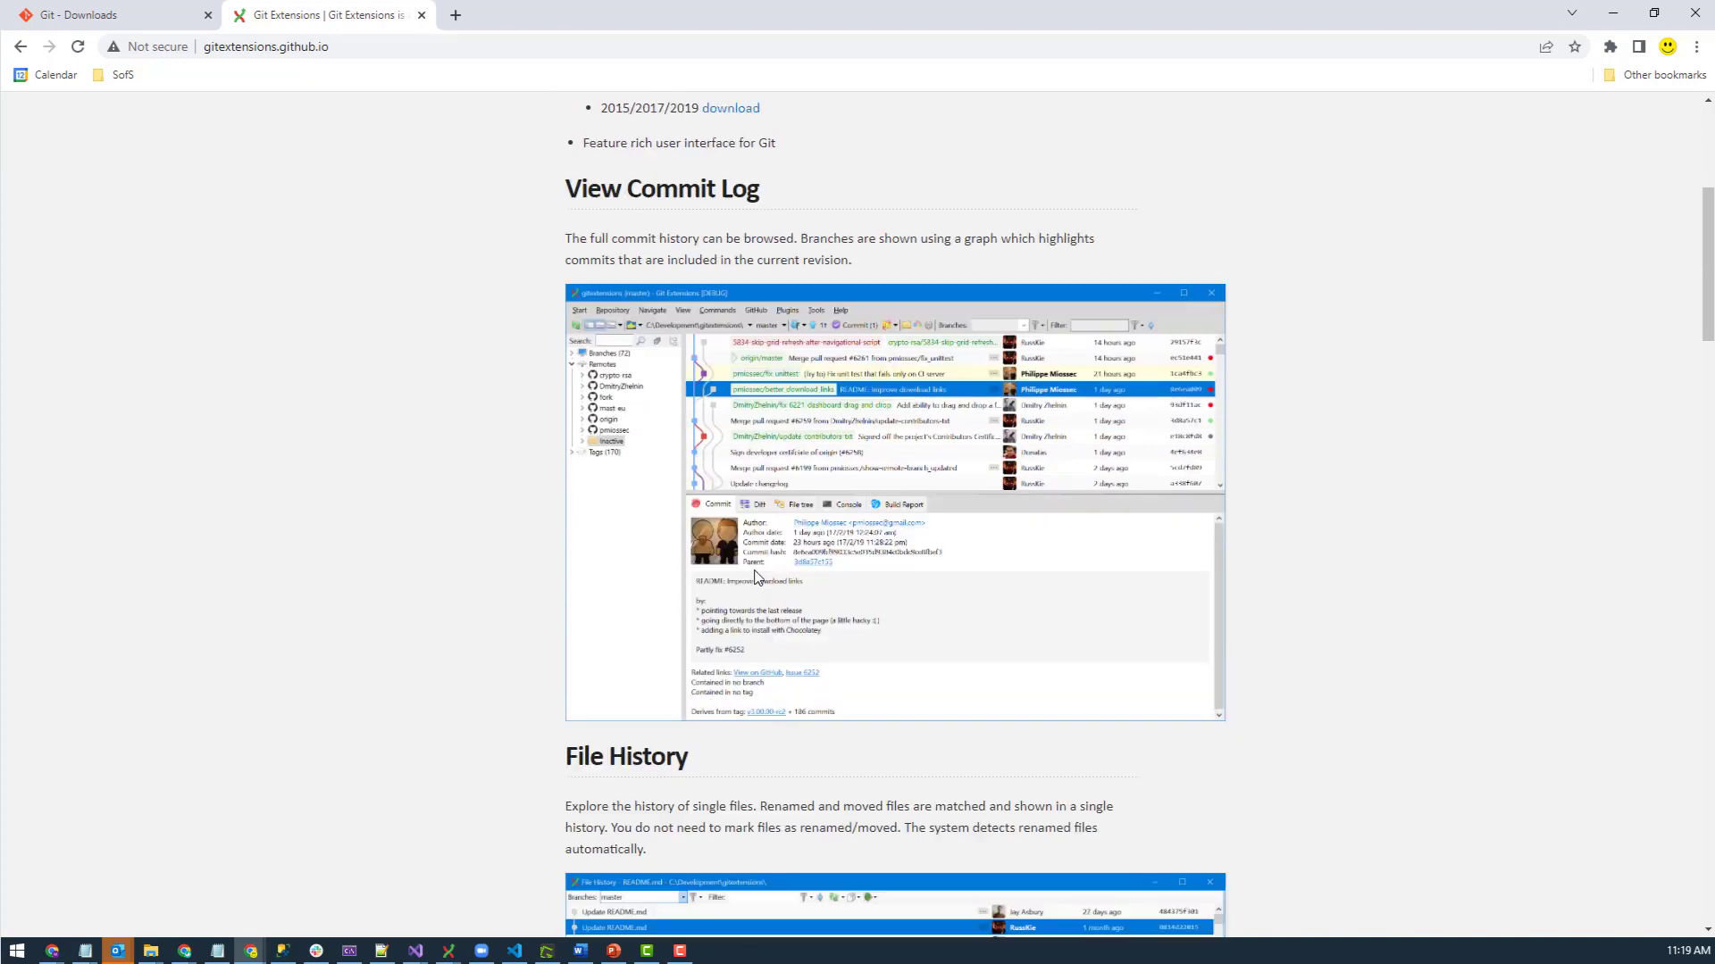
{"action": "scroll", "coordinate": [763, 576], "scroll_direction": "up", "scroll_amount": 2}
{"action": "scroll", "coordinate": [764, 576], "scroll_direction": "down", "scroll_amount": 2}
{"action": "scroll", "coordinate": [437, 622], "scroll_direction": "up", "scroll_amount": 3}
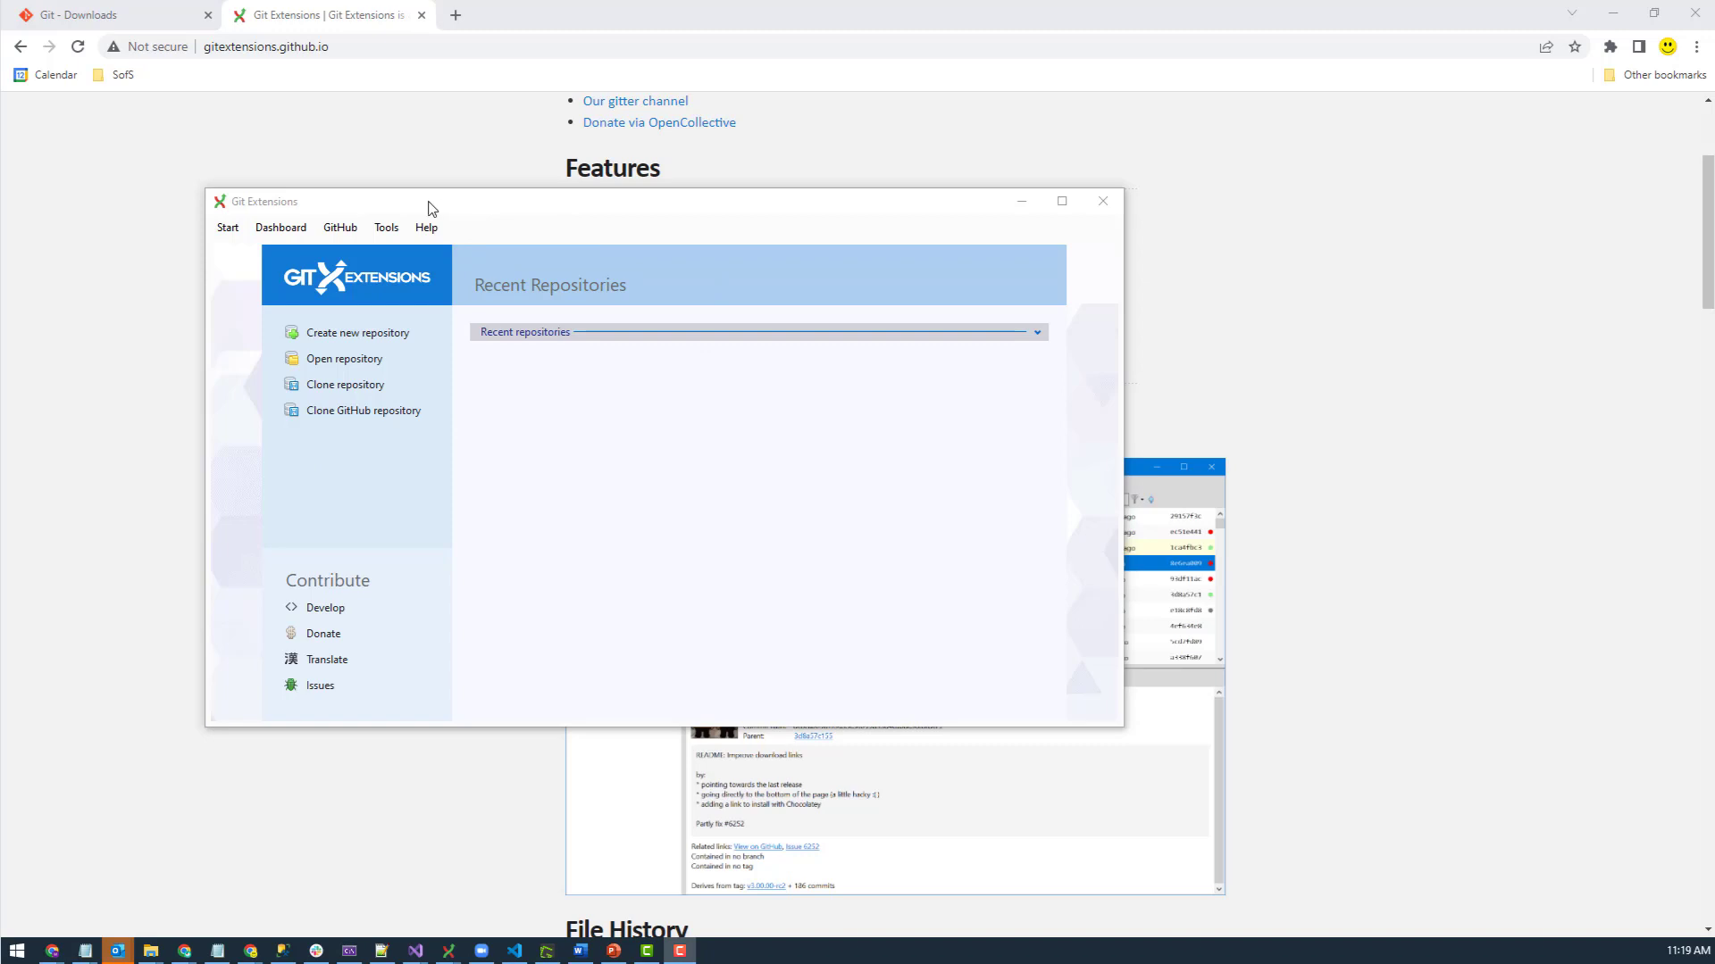
{"action": "left_click_drag", "start_coordinate": [428, 208], "coordinate": [364, 229]}
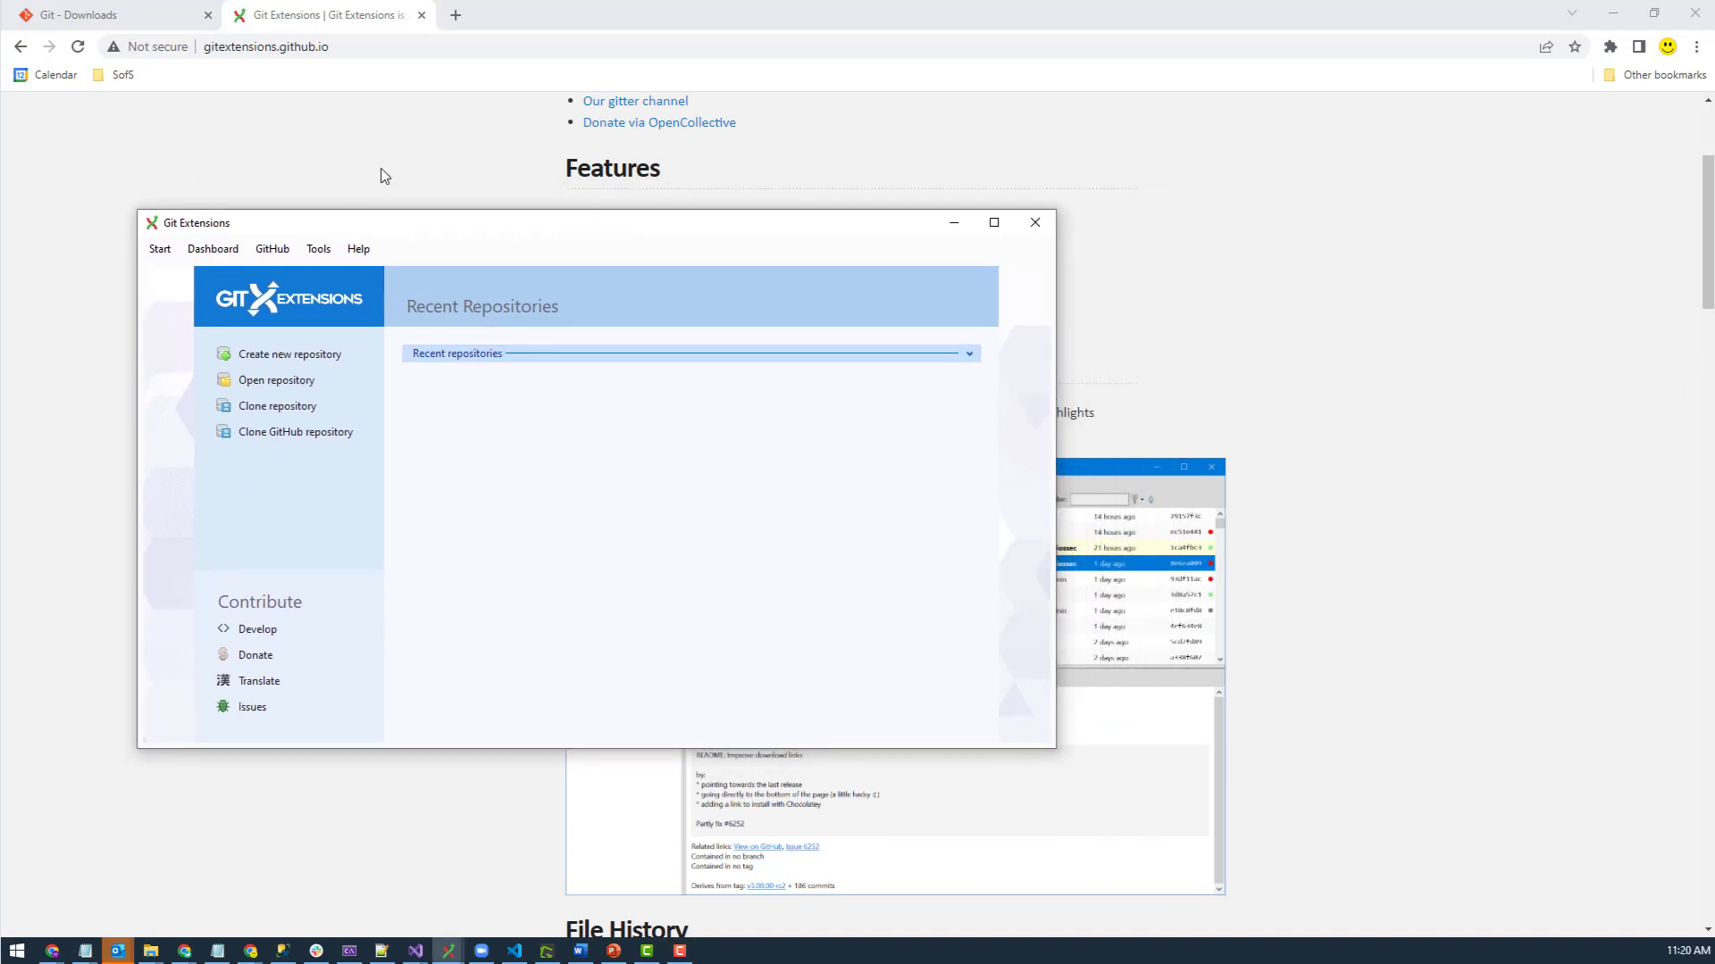
- Google 'kdiff3' in a new tab, then go back to the Git Extensions homepage tab
{"action": "left_click", "coordinate": [454, 15]}
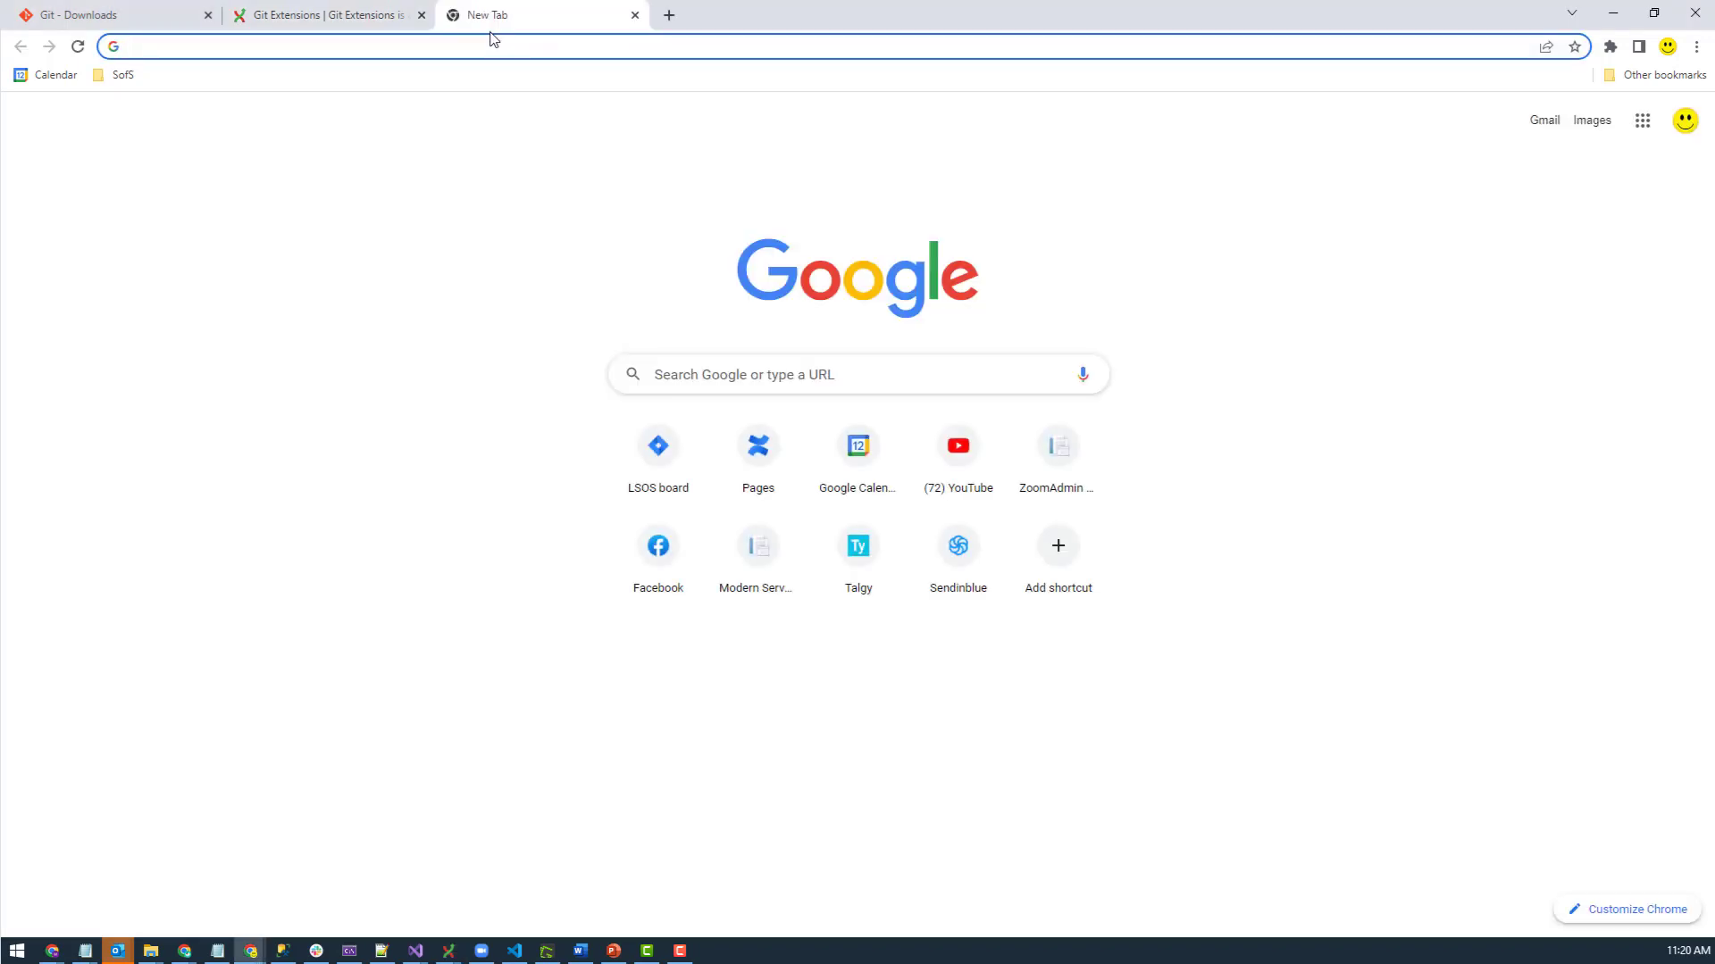
{"action": "type", "text": "kdiff"}
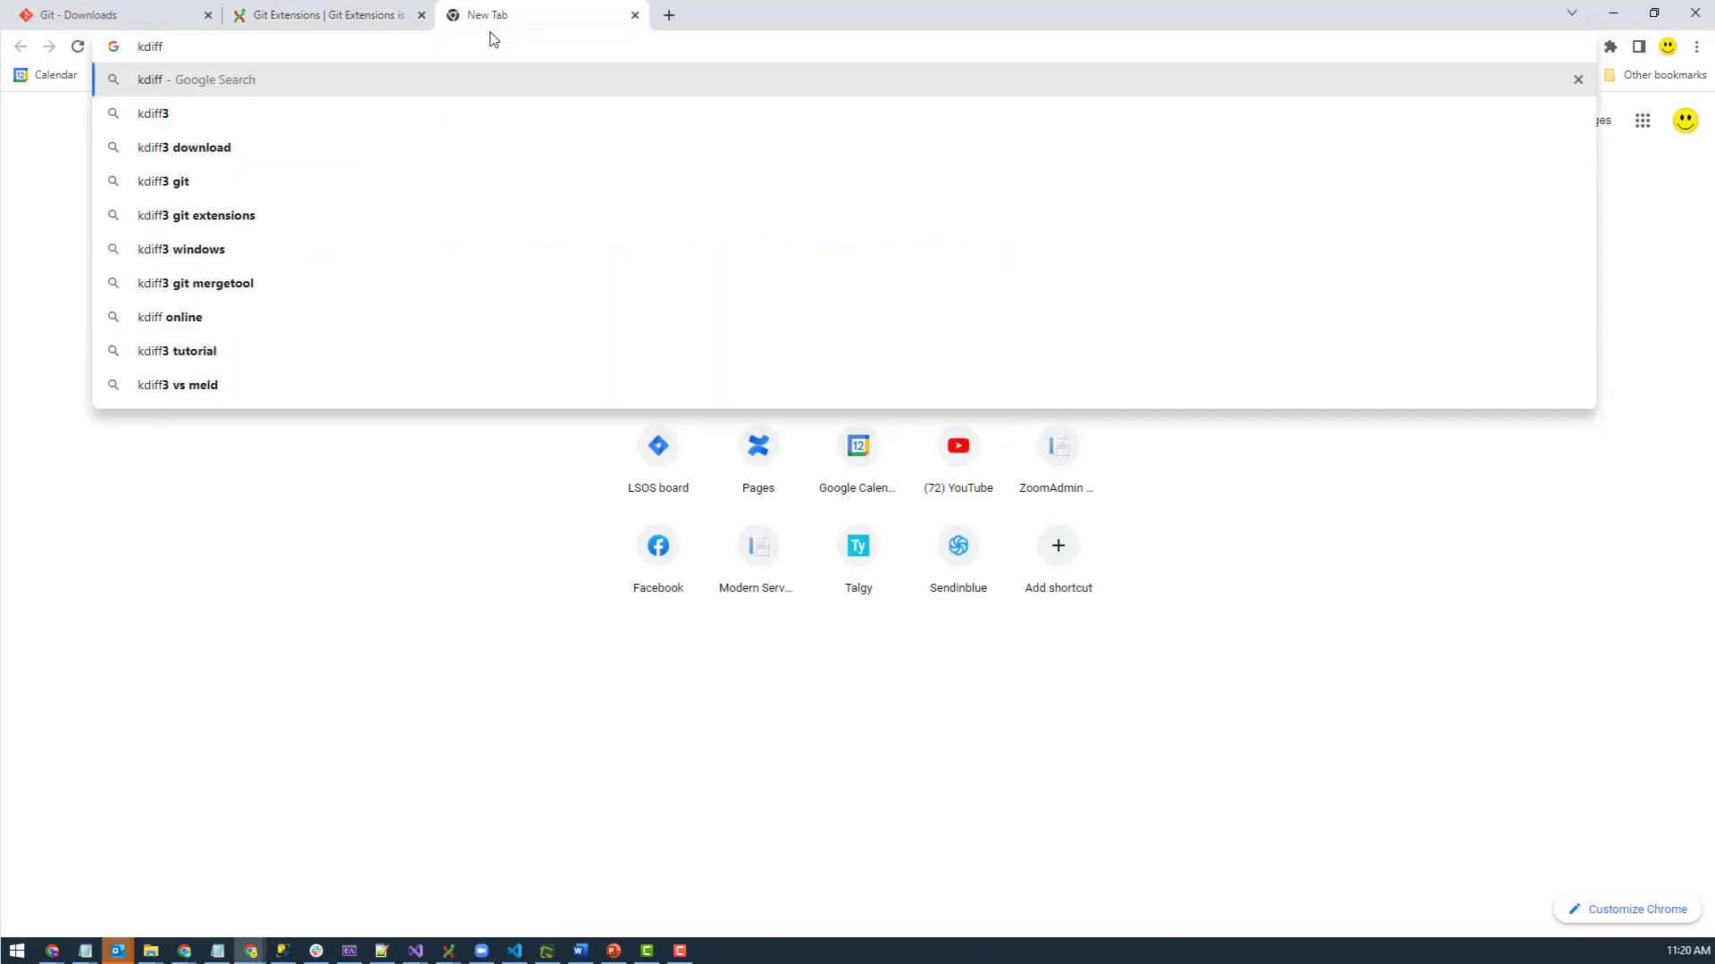
{"action": "type", "text": "3"}
{"action": "key", "text": "Return"}
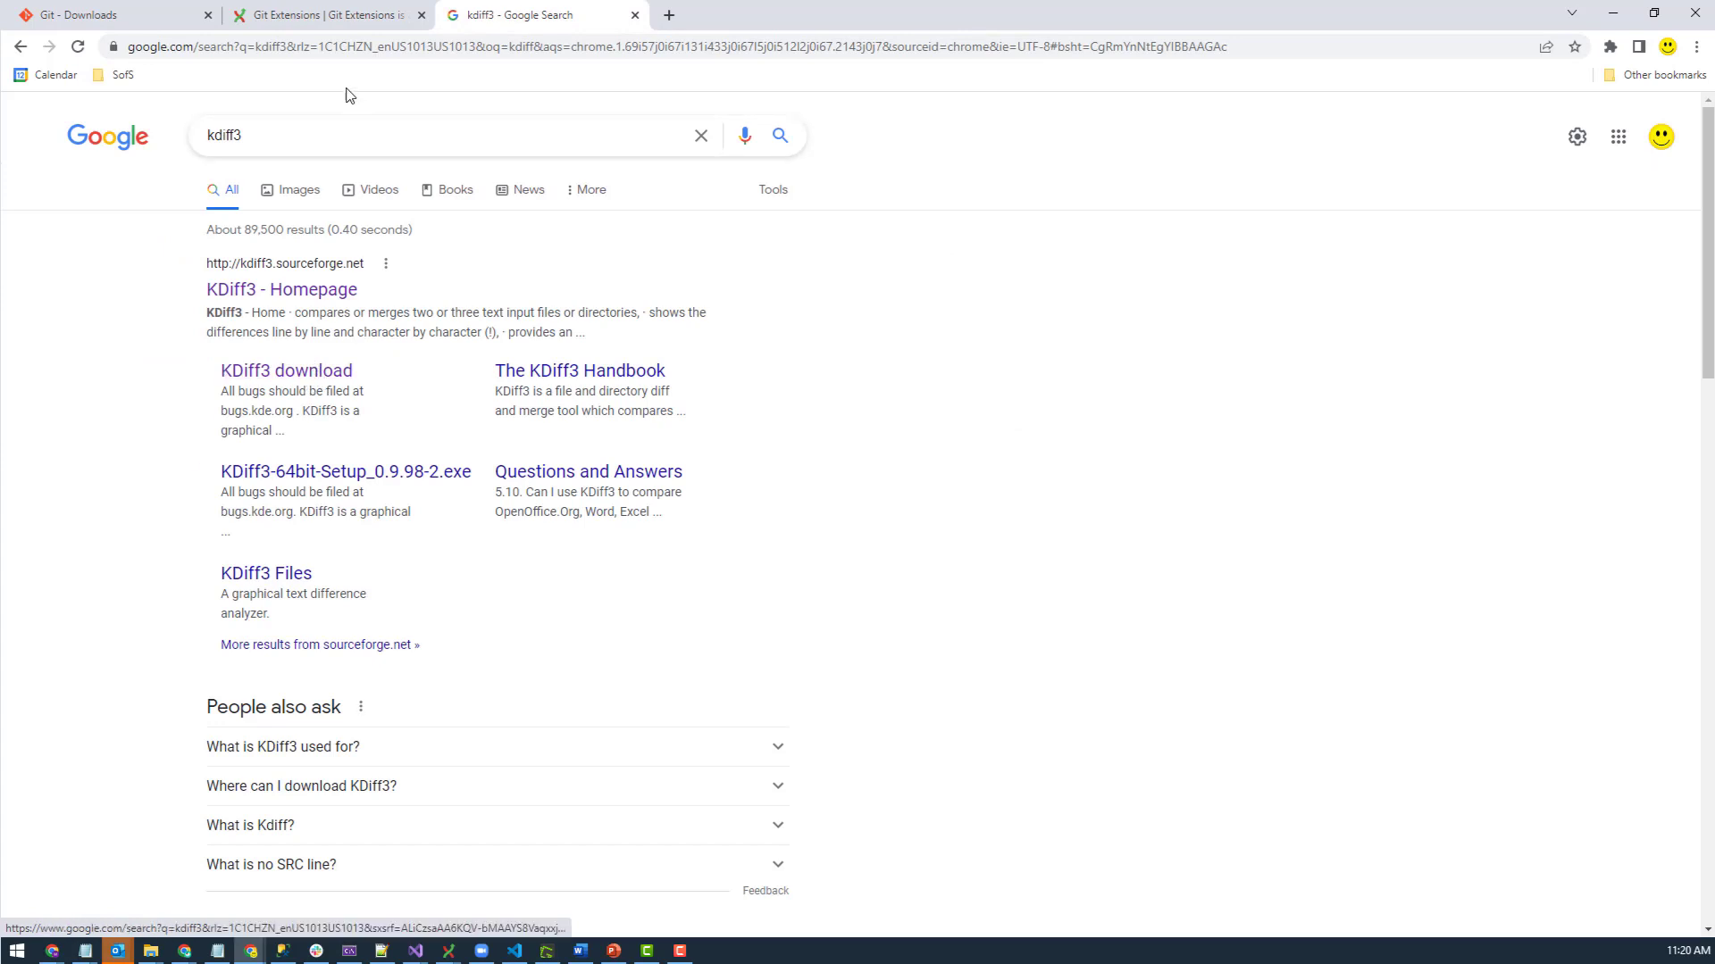
{"action": "left_click", "coordinate": [279, 15]}
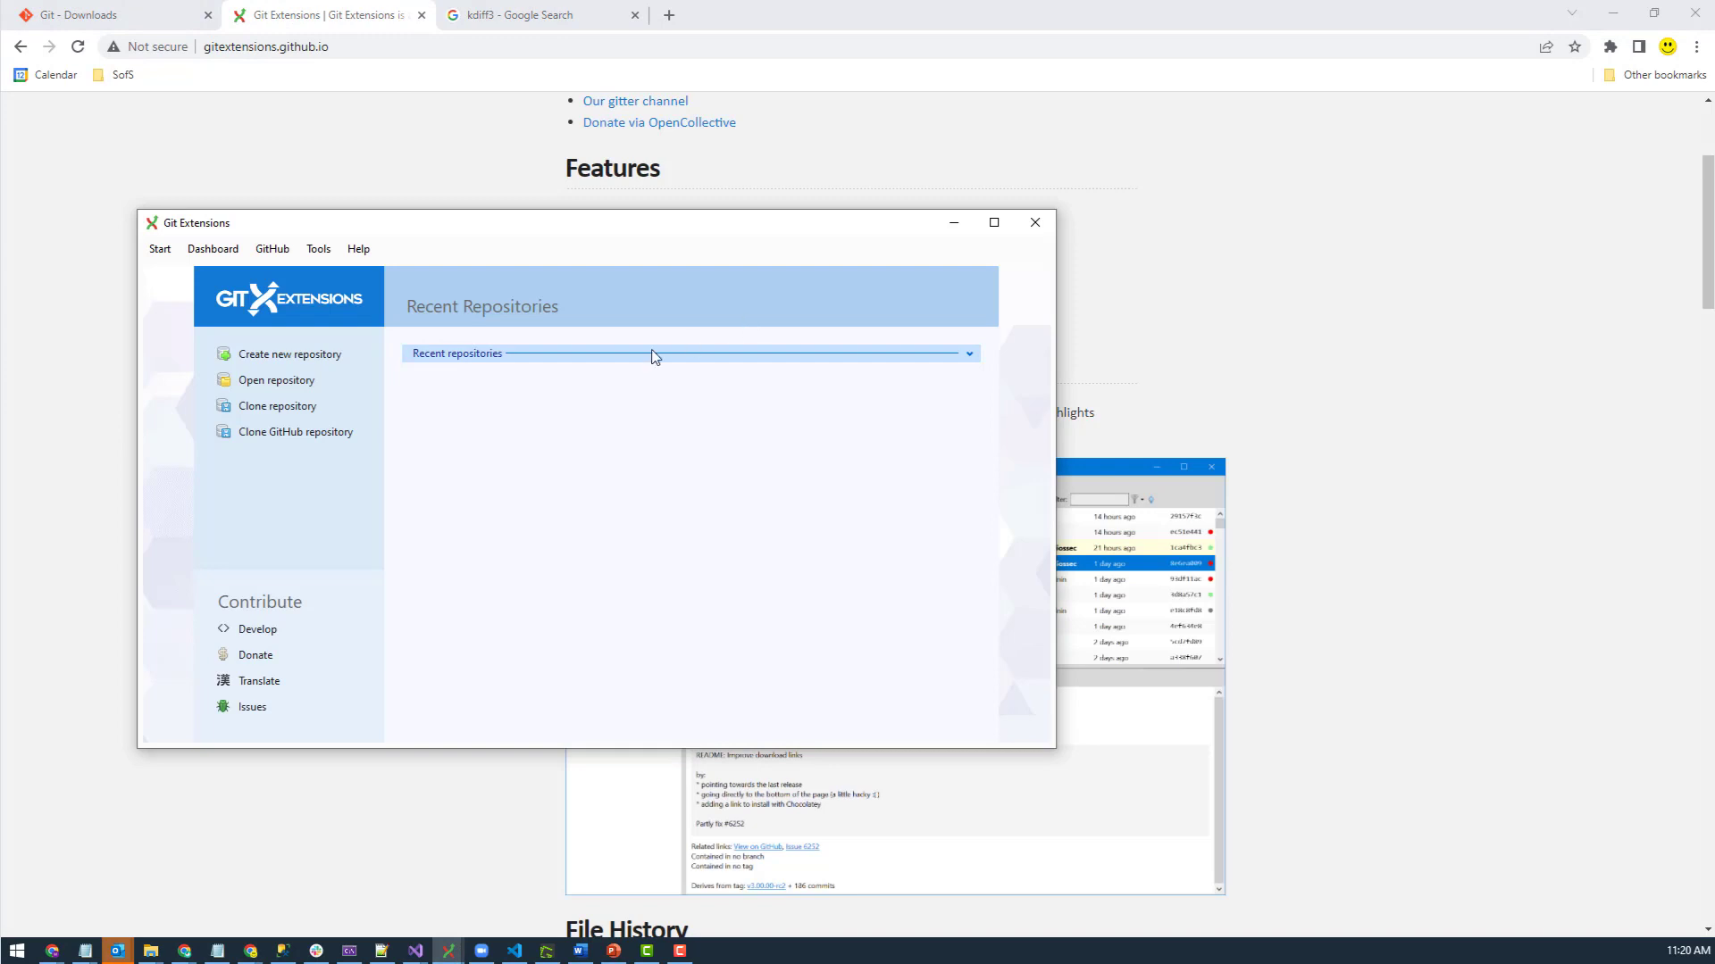
- Open Tools > Settings, check how Git is located on the checklist, then switch to the Git downloads tab
{"action": "left_click", "coordinate": [318, 252]}
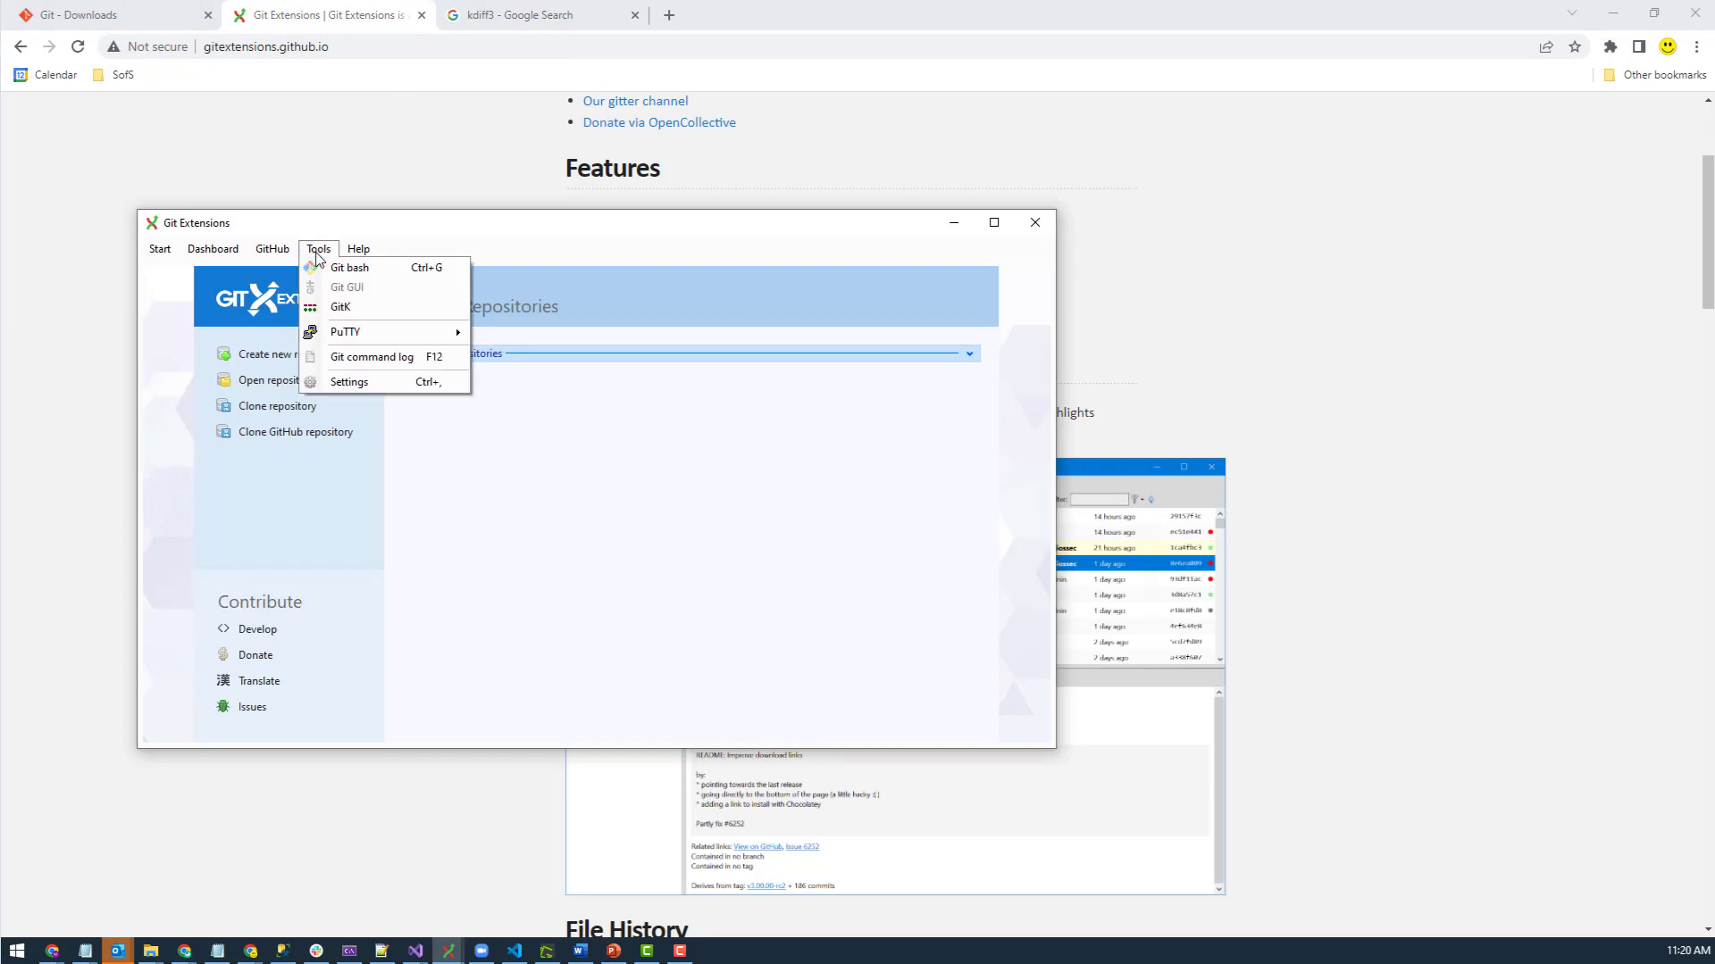
{"action": "left_click", "coordinate": [347, 383]}
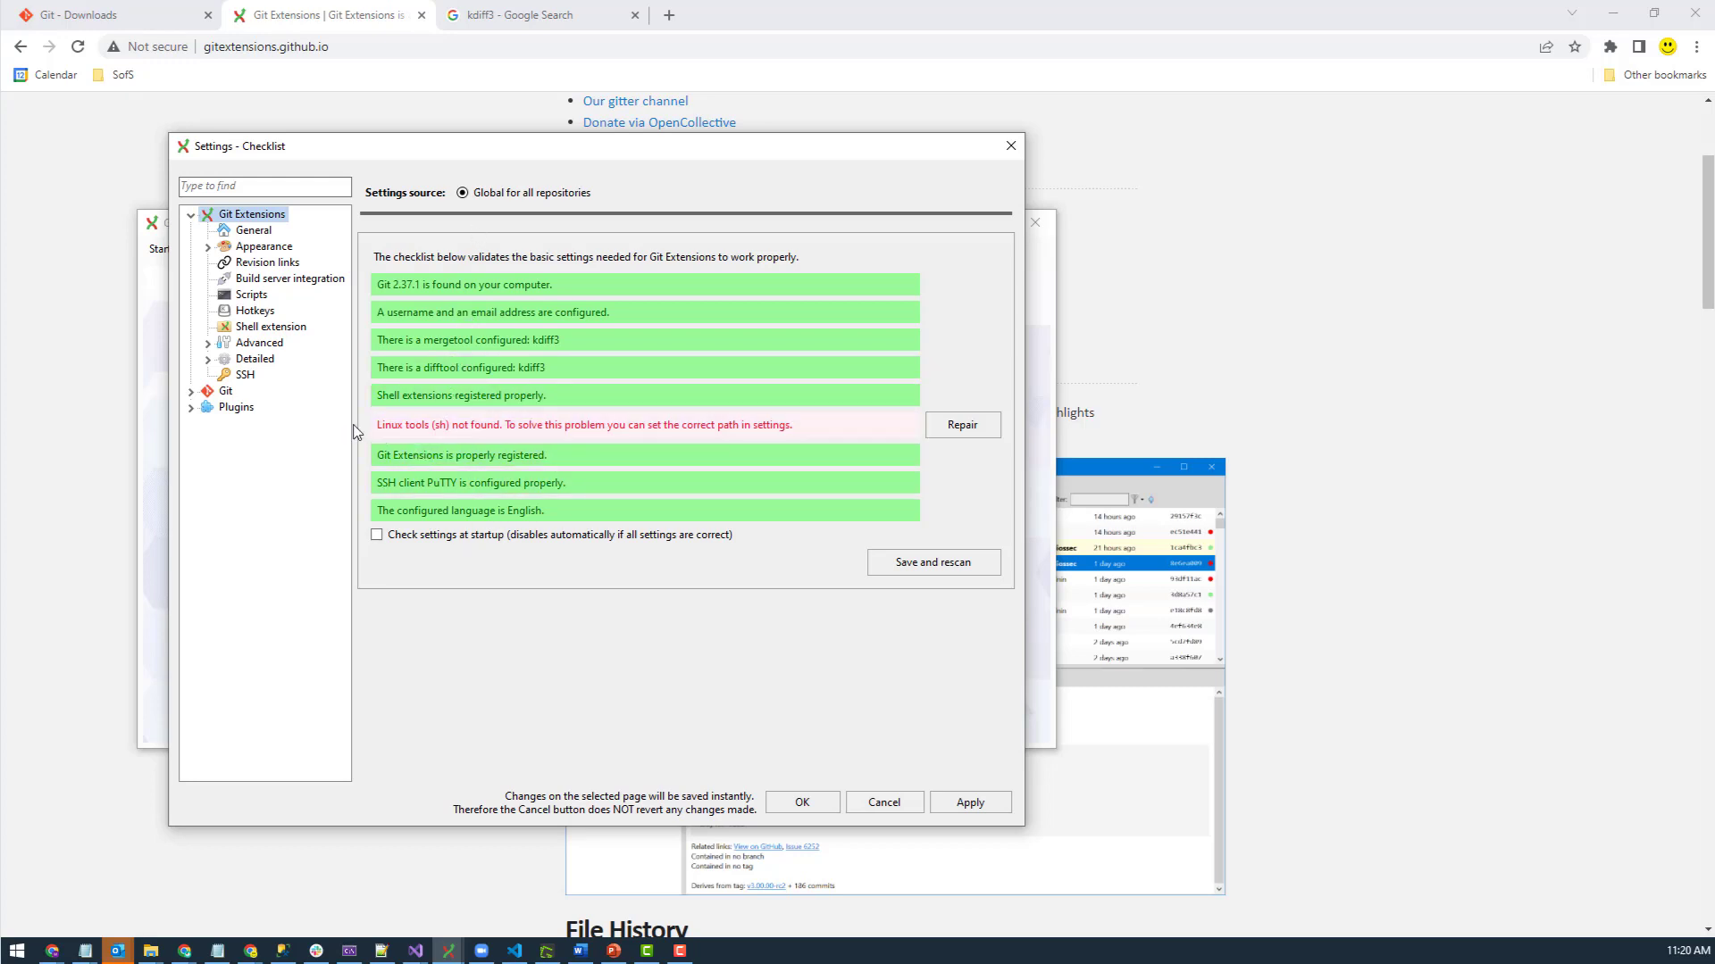
{"action": "left_click", "coordinate": [457, 288]}
{"action": "left_click", "coordinate": [884, 542]}
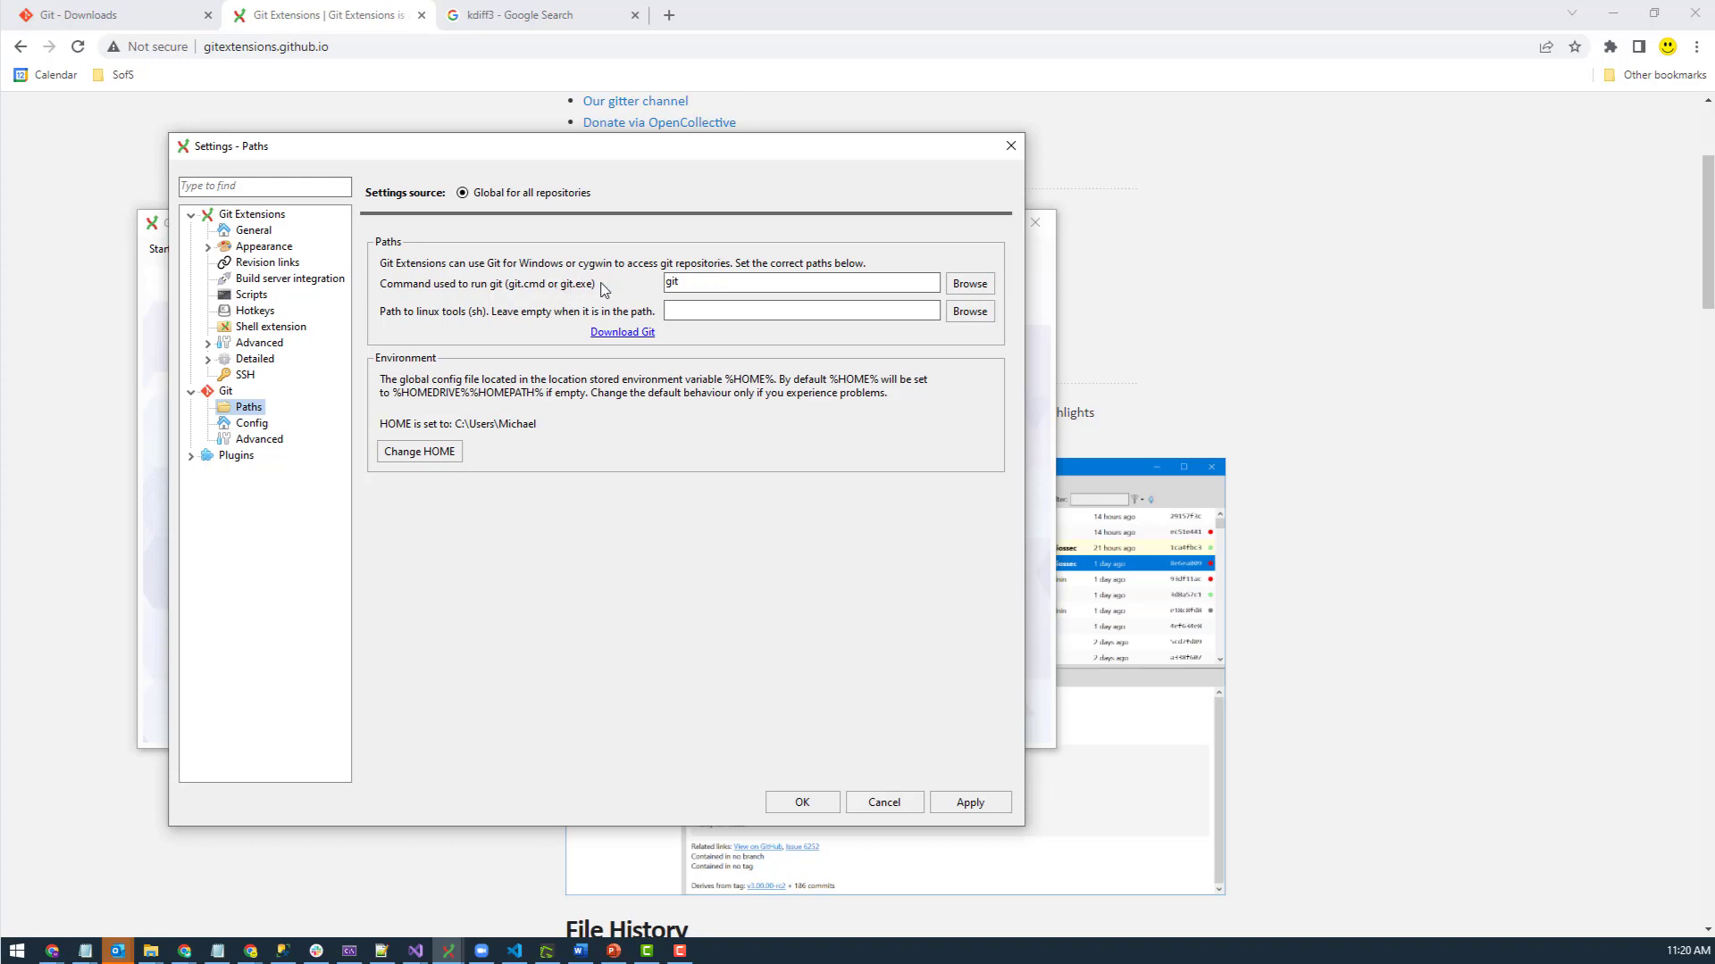
{"action": "left_click", "coordinate": [80, 15]}
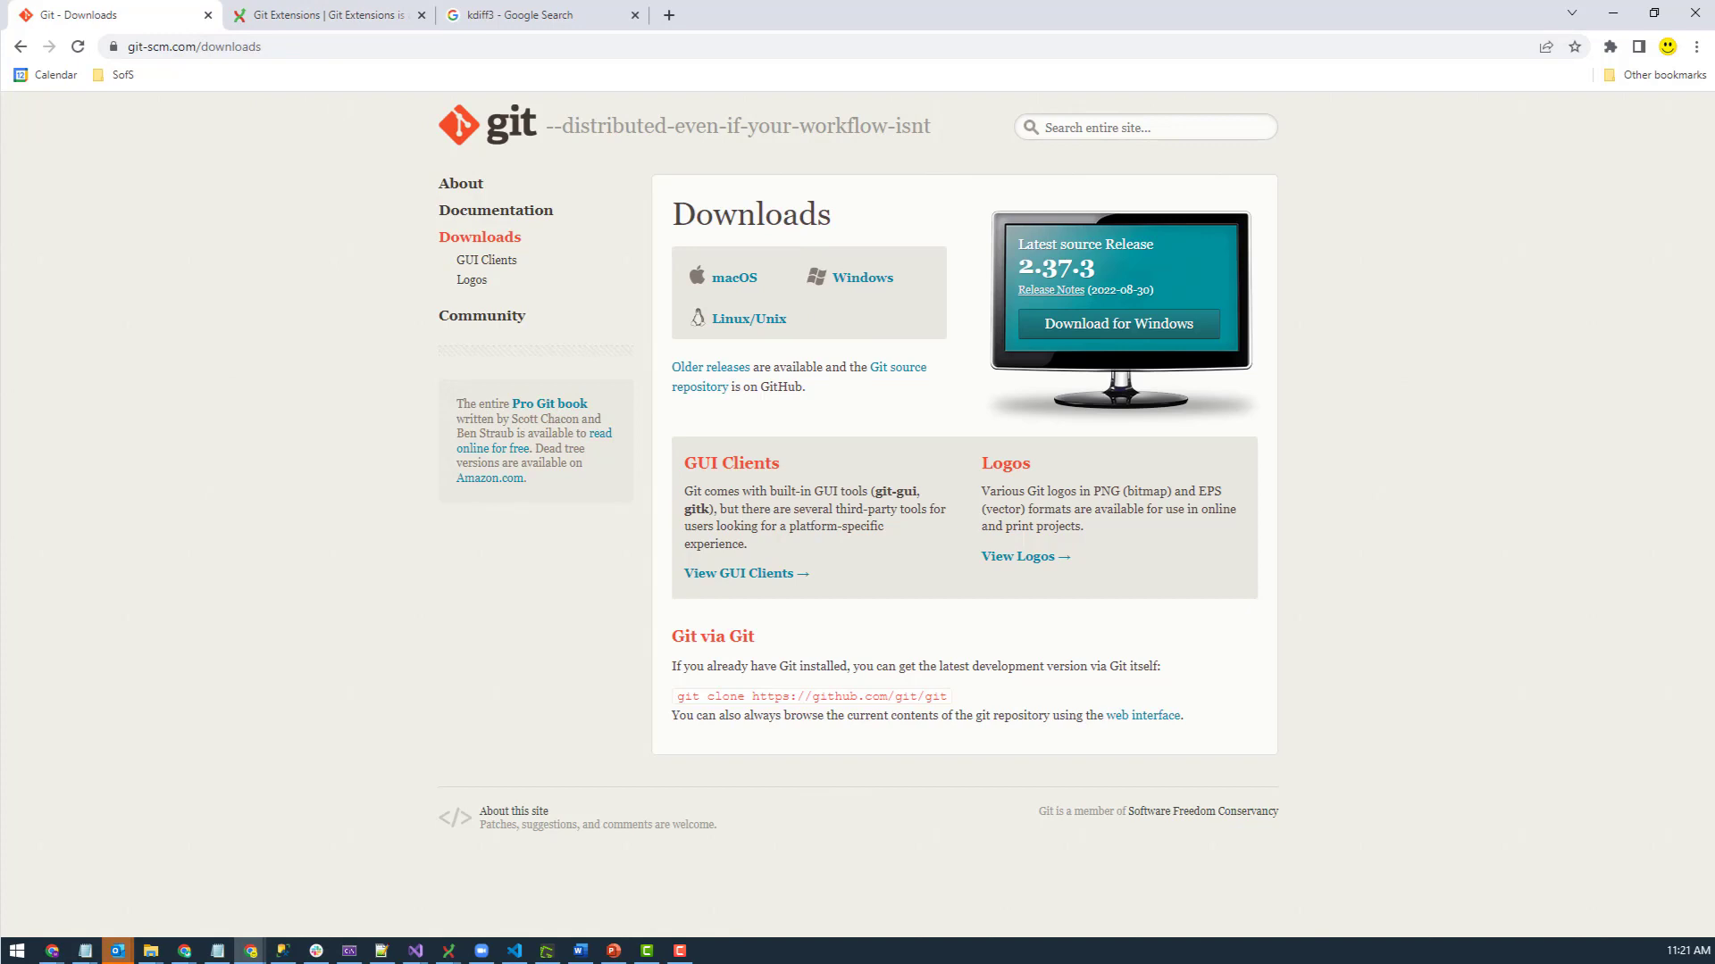
- Return to the Git Extensions Settings Paths page showing the git command
{"action": "key", "text": "alt+Tab"}
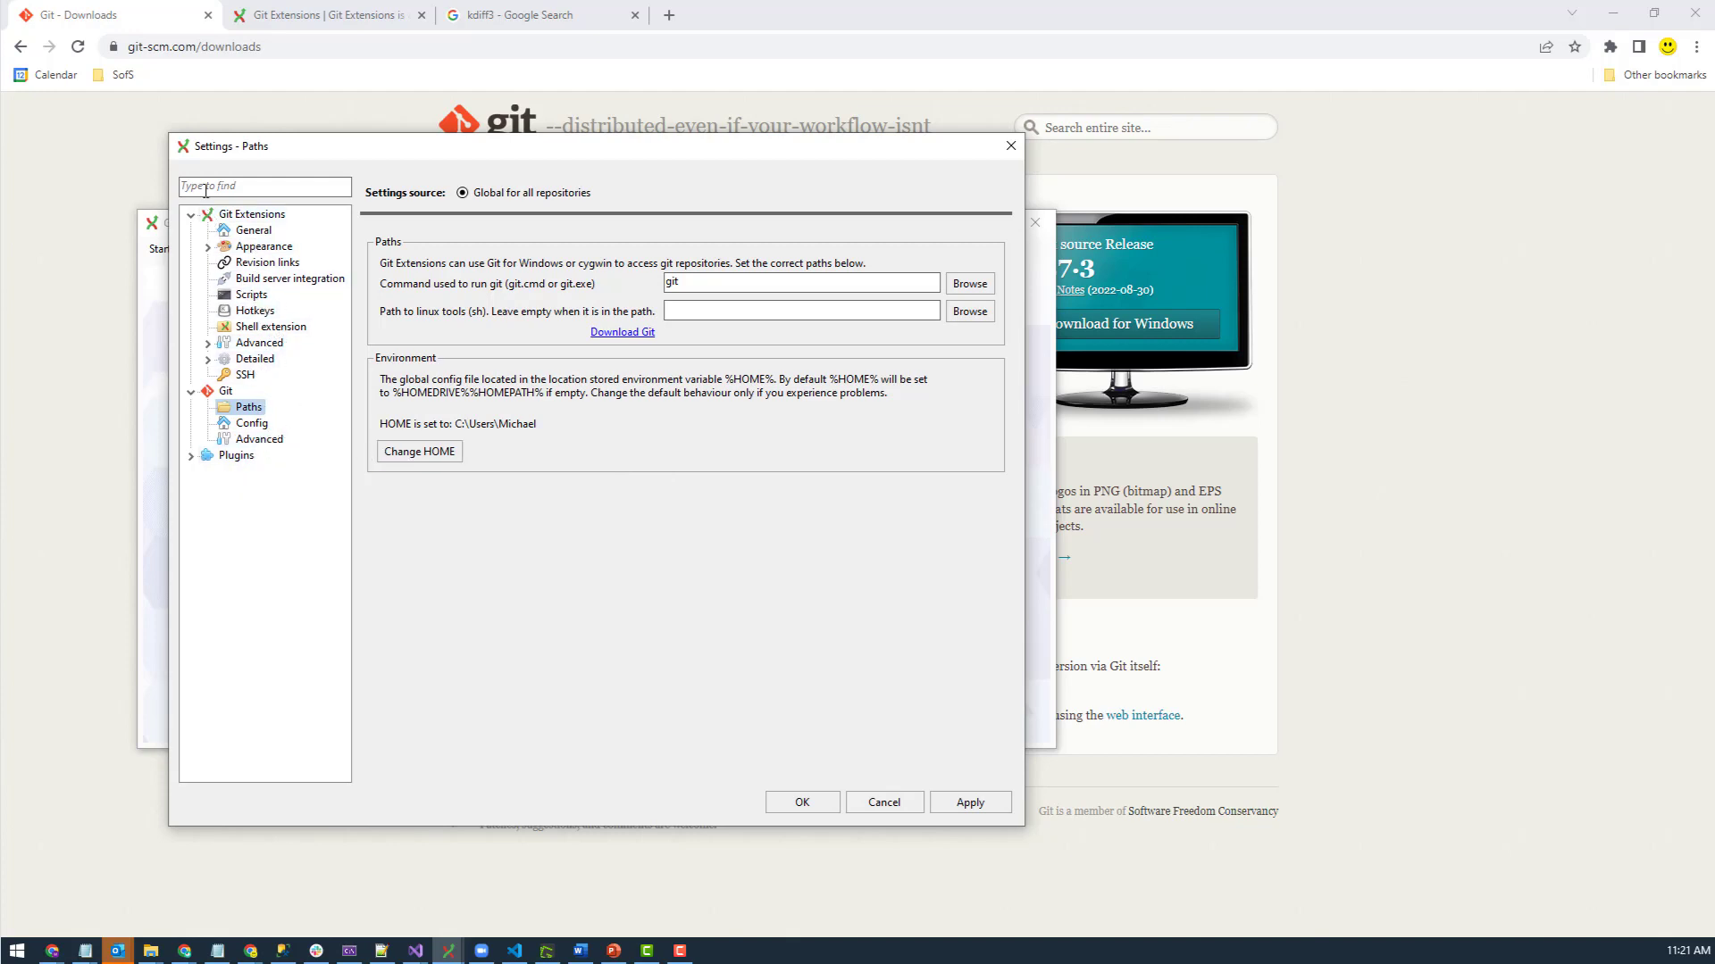
- Browse the Advanced, General, Git advanced and Git Config settings pages, then cancel the dialog
{"action": "left_click", "coordinate": [259, 346]}
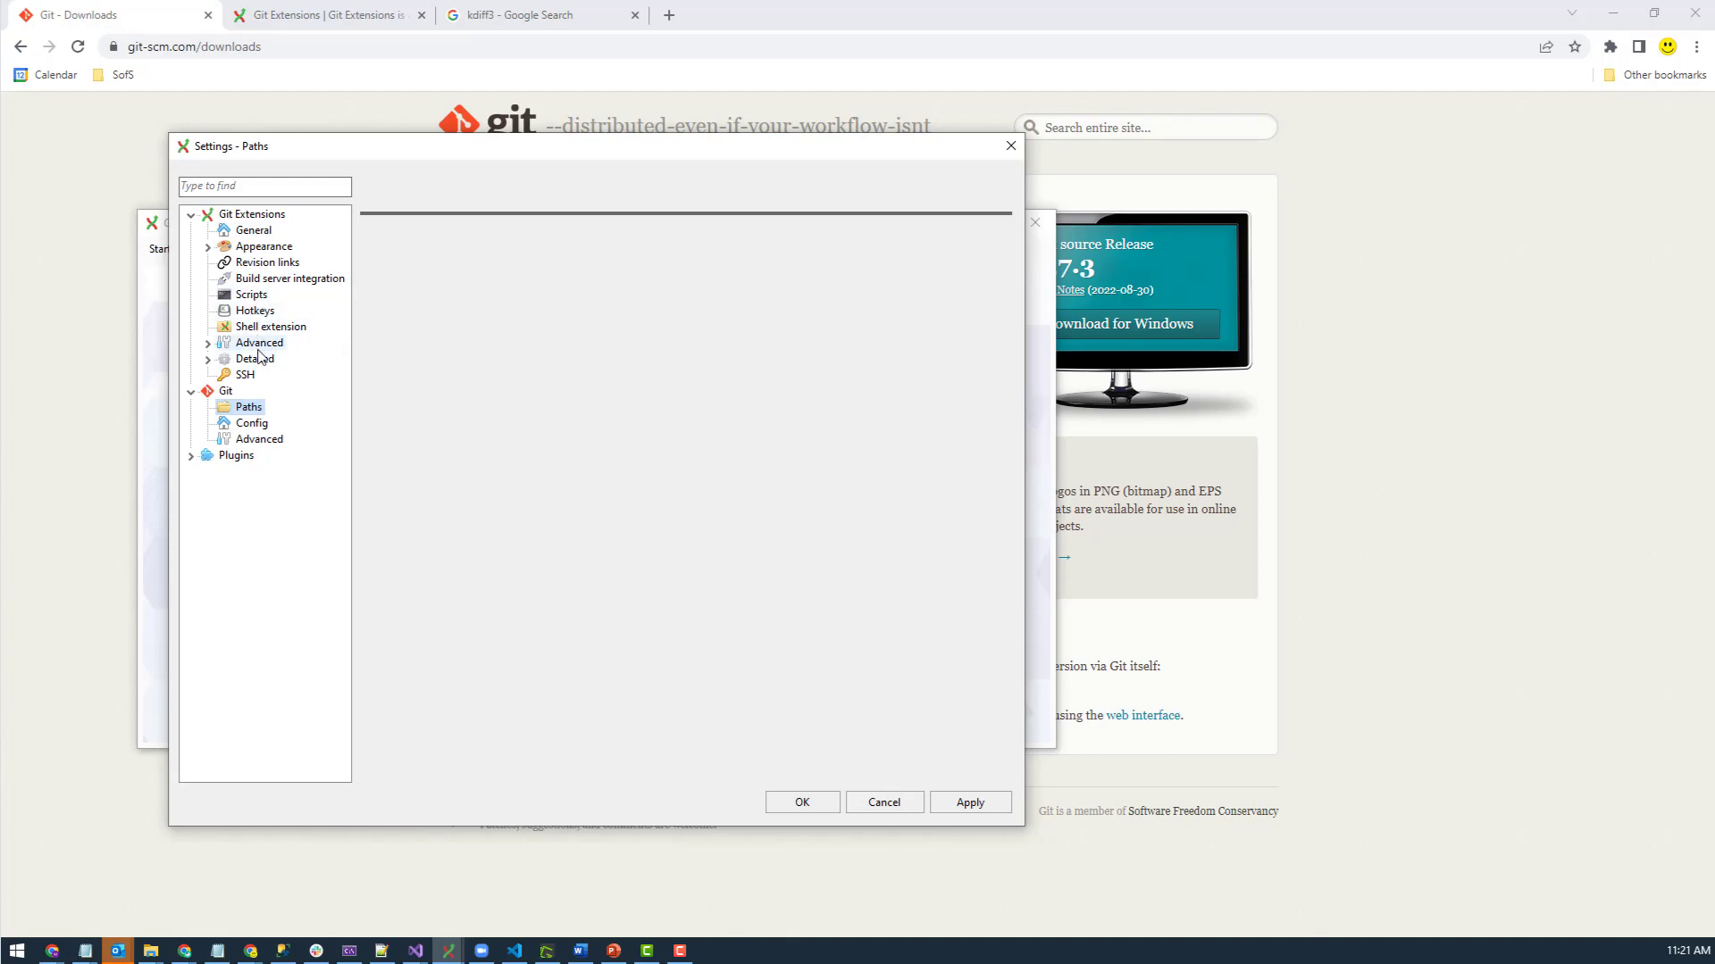
{"action": "left_click", "coordinate": [258, 232]}
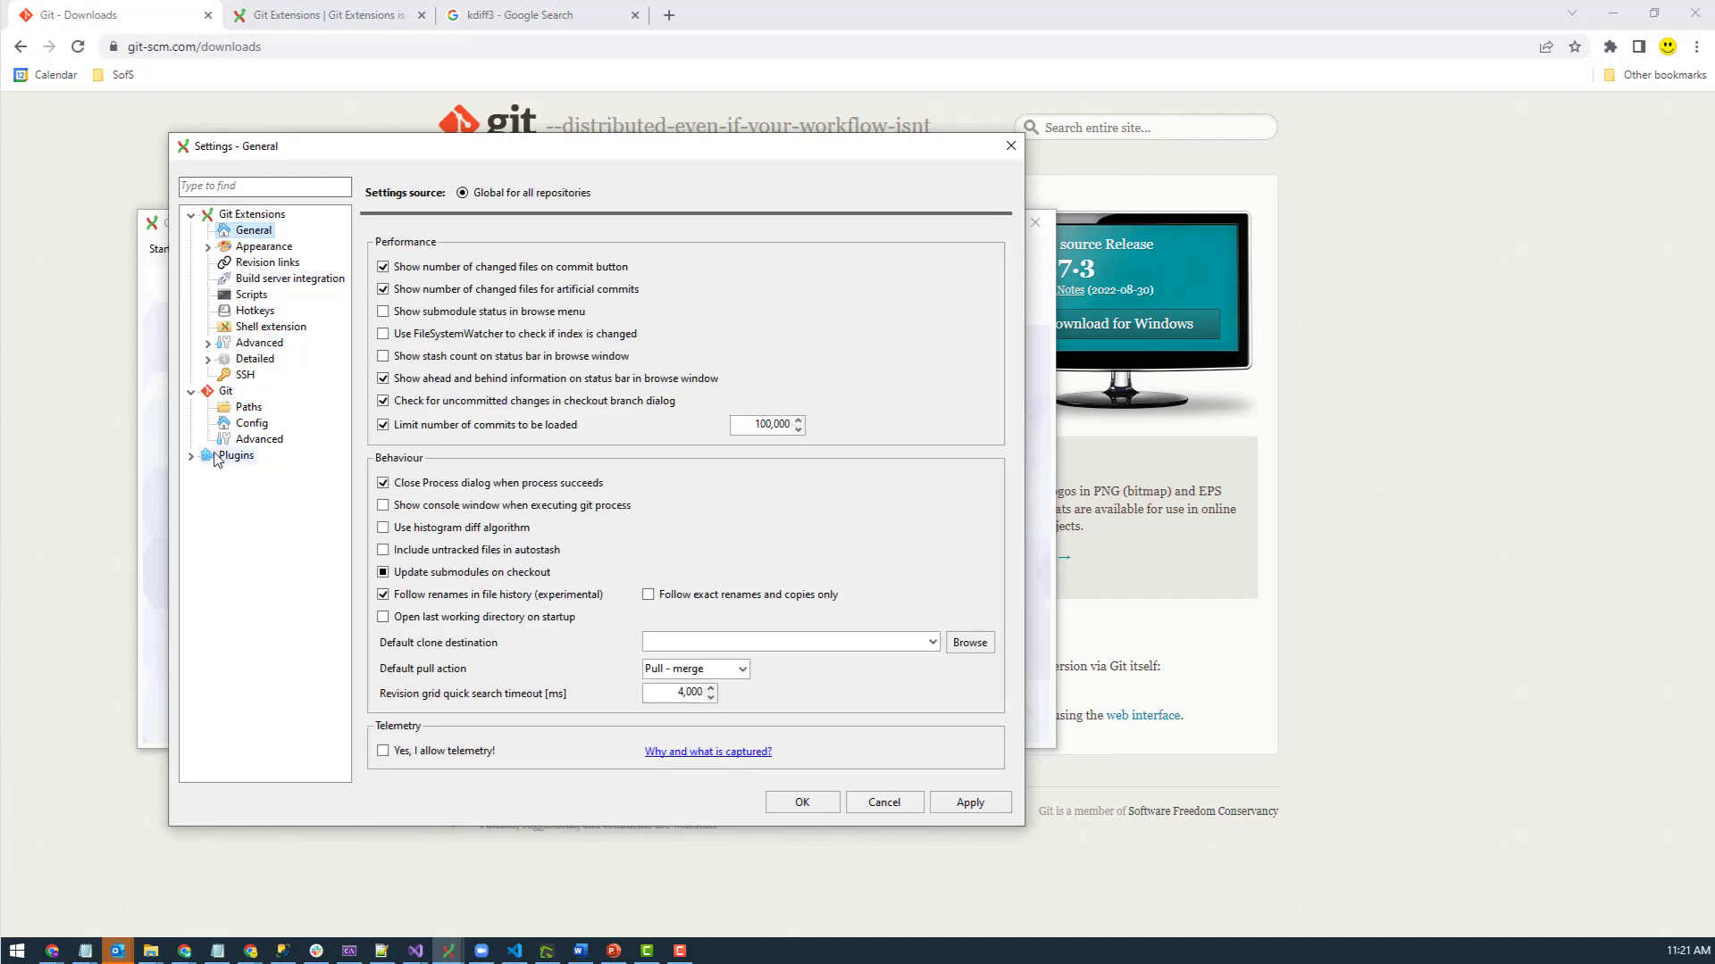
{"action": "left_click", "coordinate": [259, 441]}
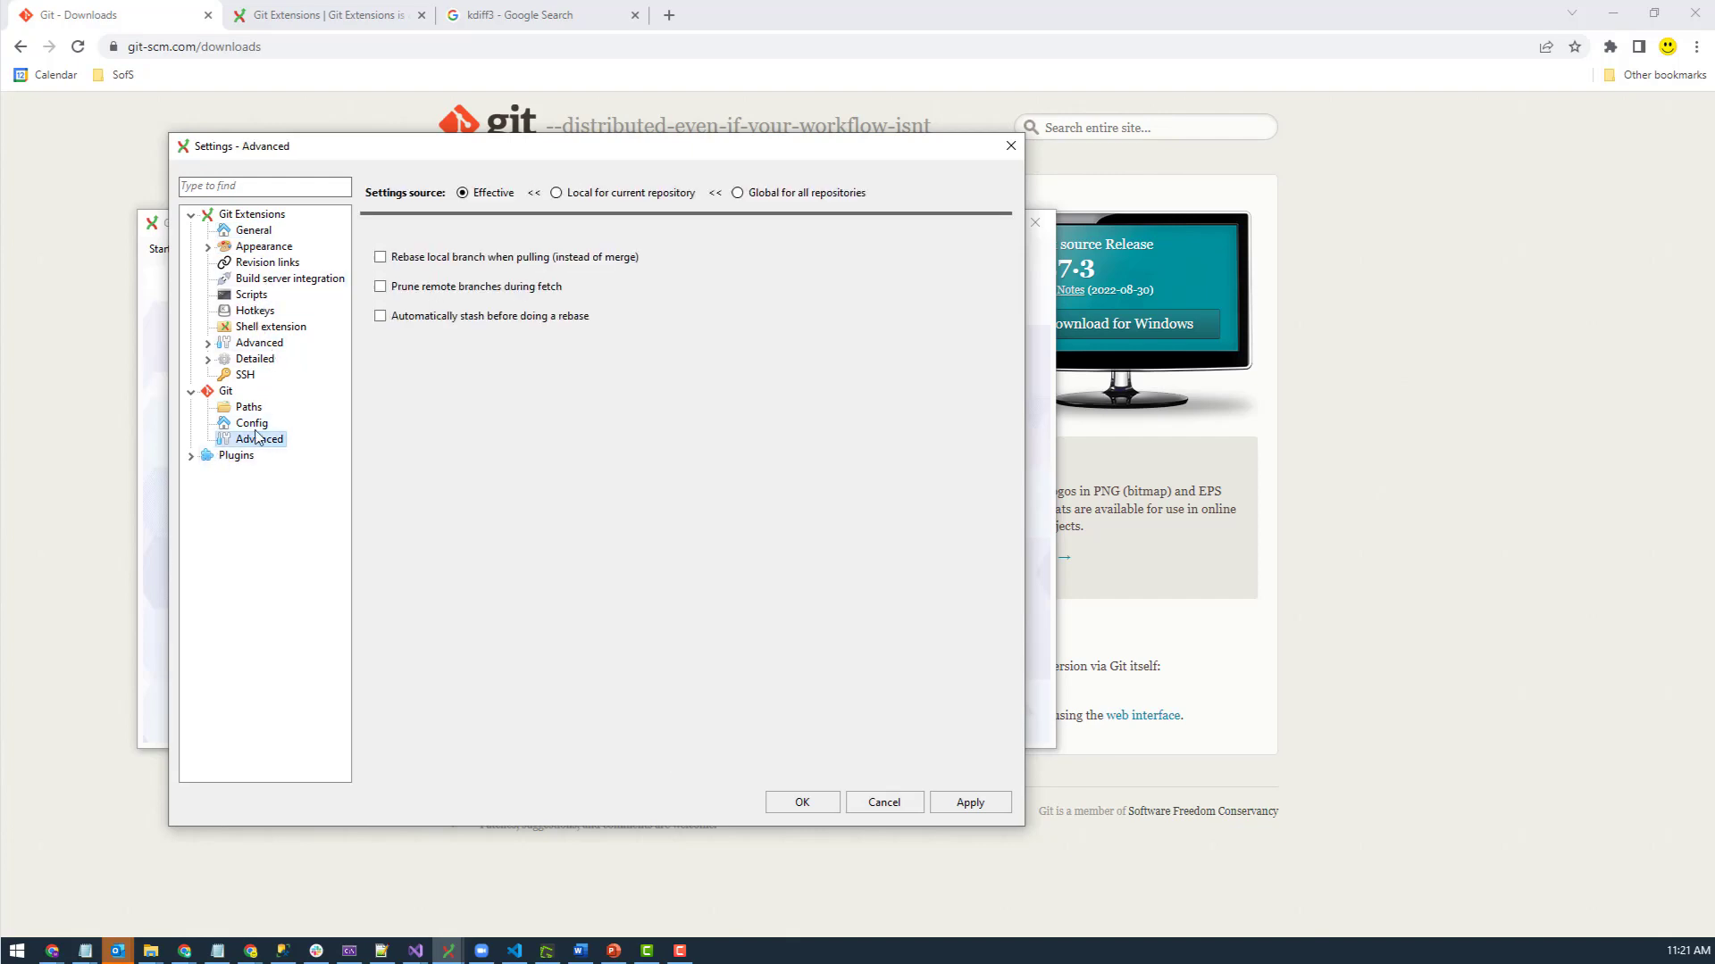
{"action": "left_click", "coordinate": [252, 422]}
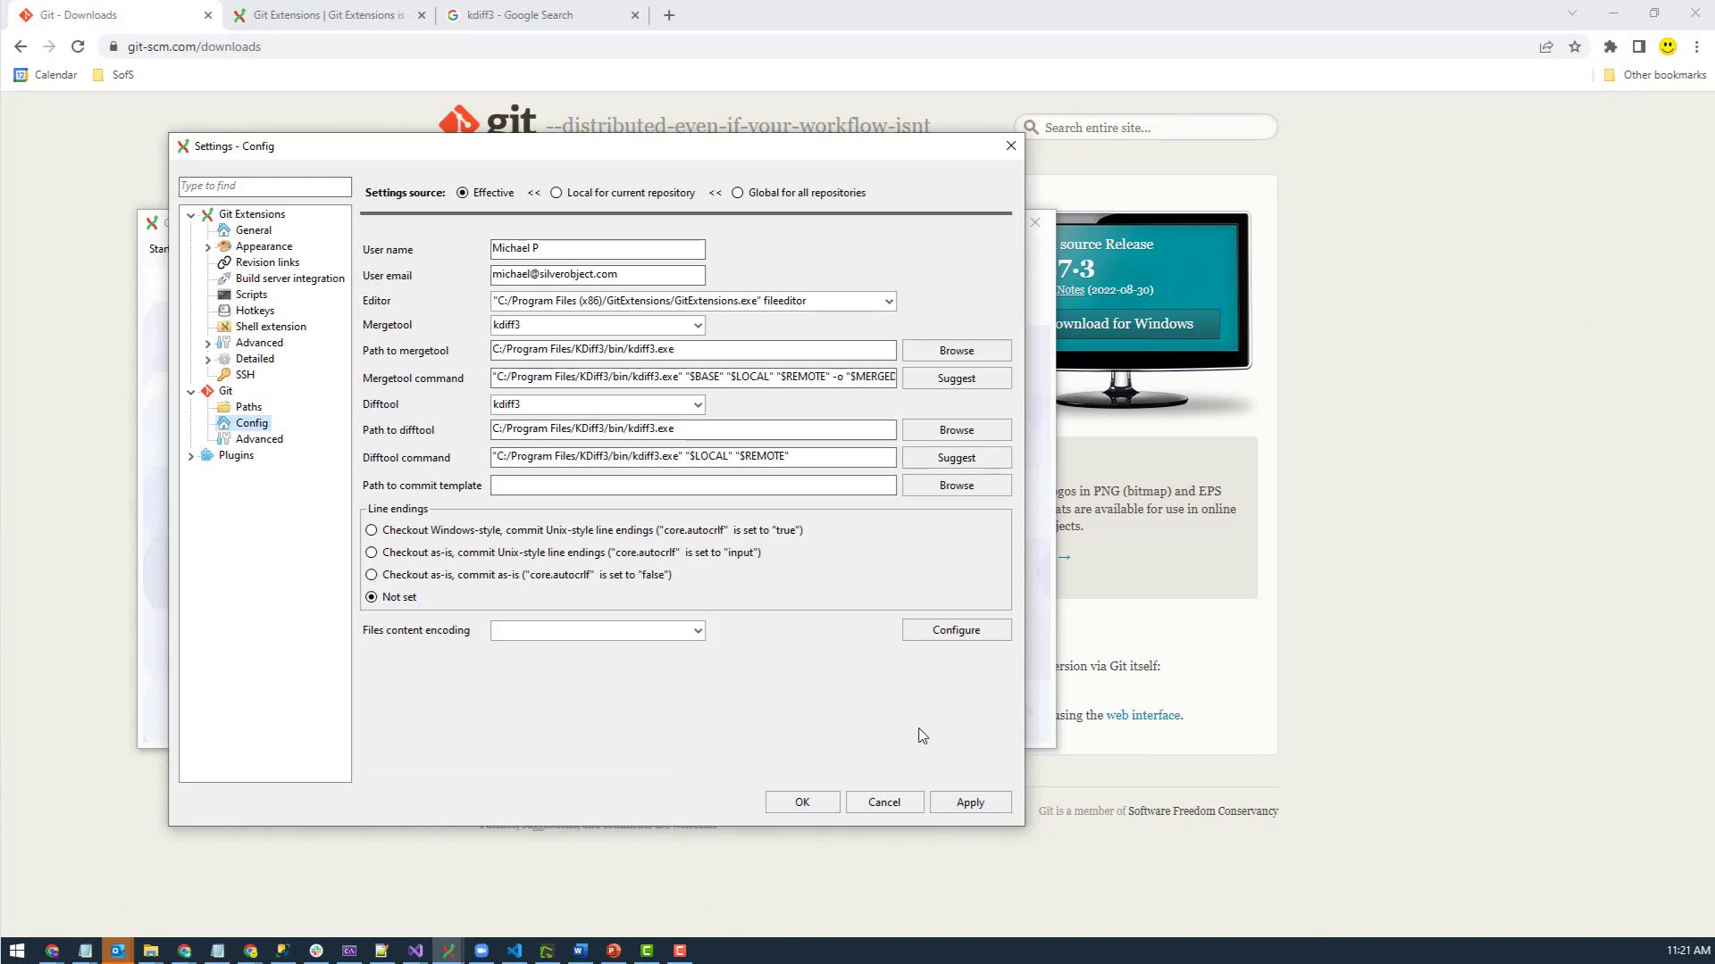
{"action": "left_click", "coordinate": [882, 802]}
- Reopen Settings, review the Git advanced and user name/e-mail configuration, then return to the Checklist
{"action": "left_click", "coordinate": [319, 249]}
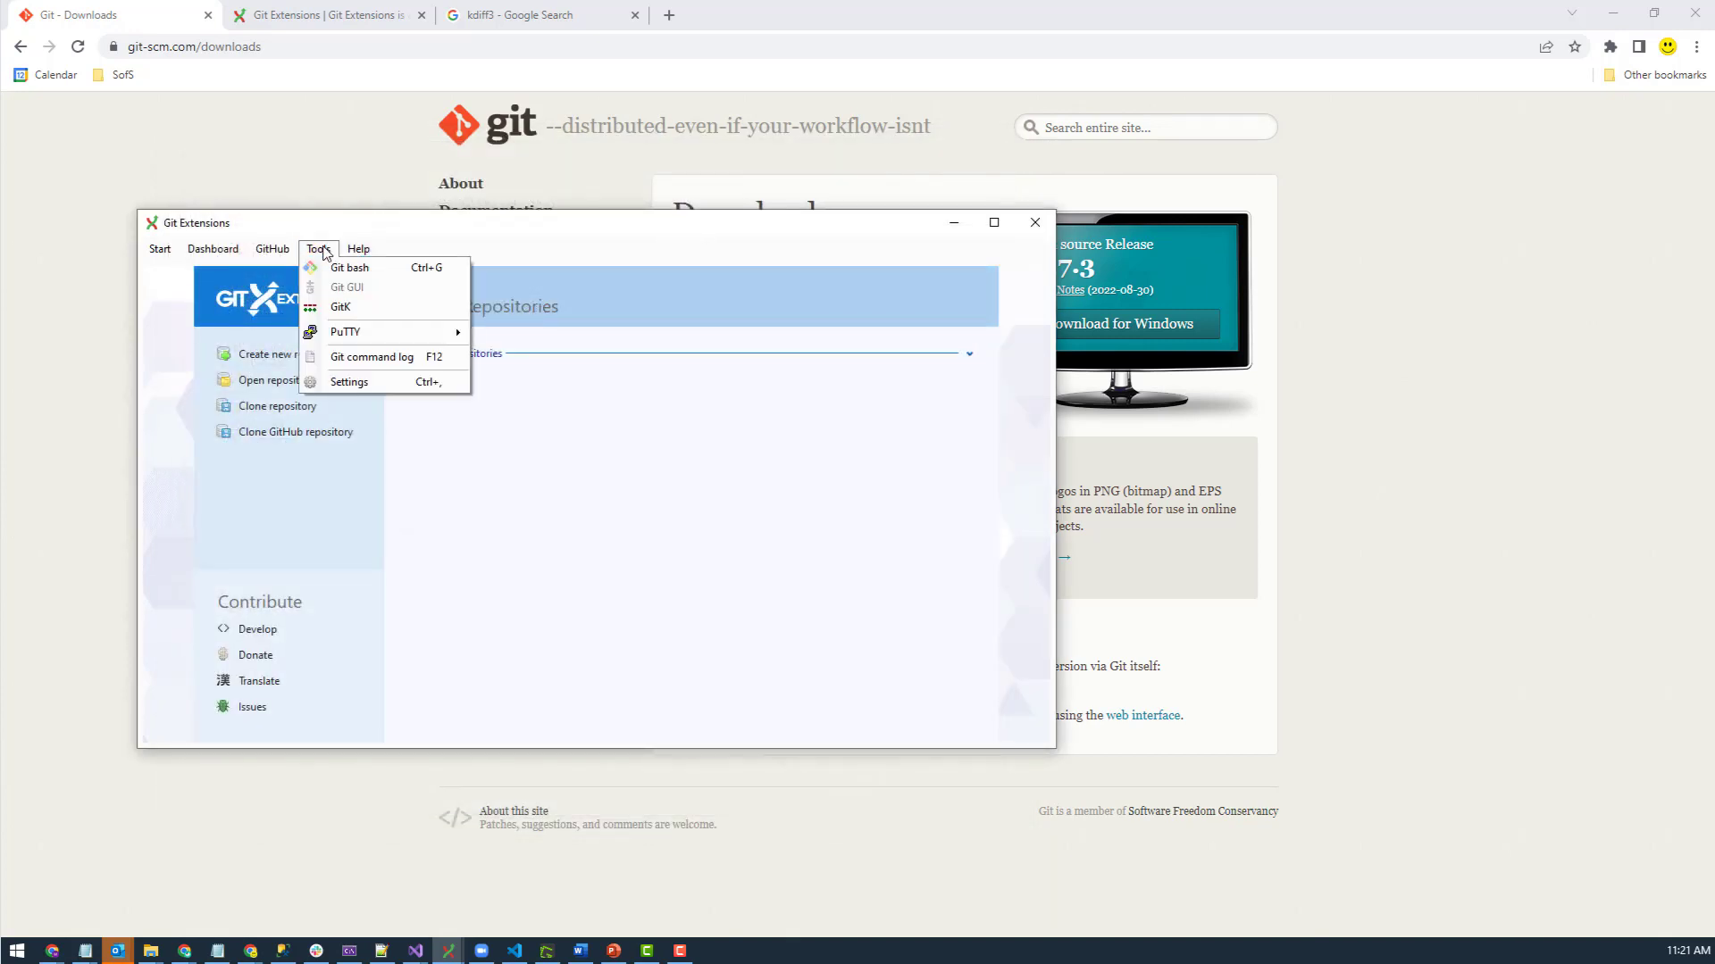
{"action": "left_click", "coordinate": [370, 386]}
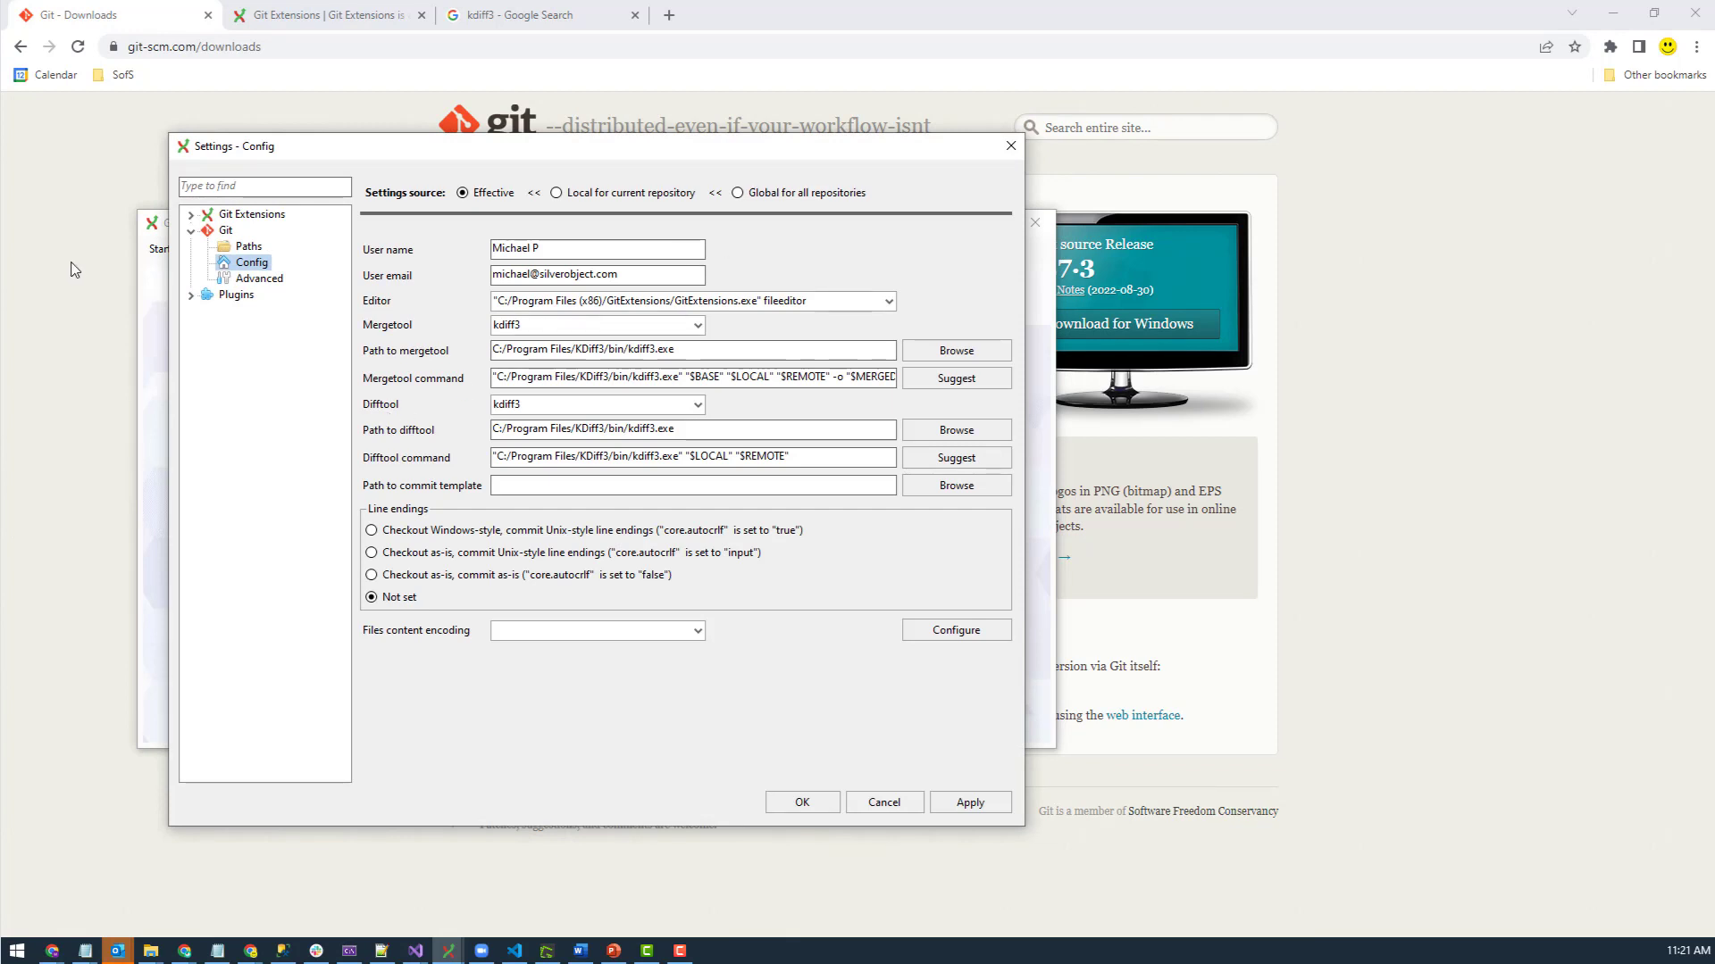
{"action": "left_click", "coordinate": [251, 280]}
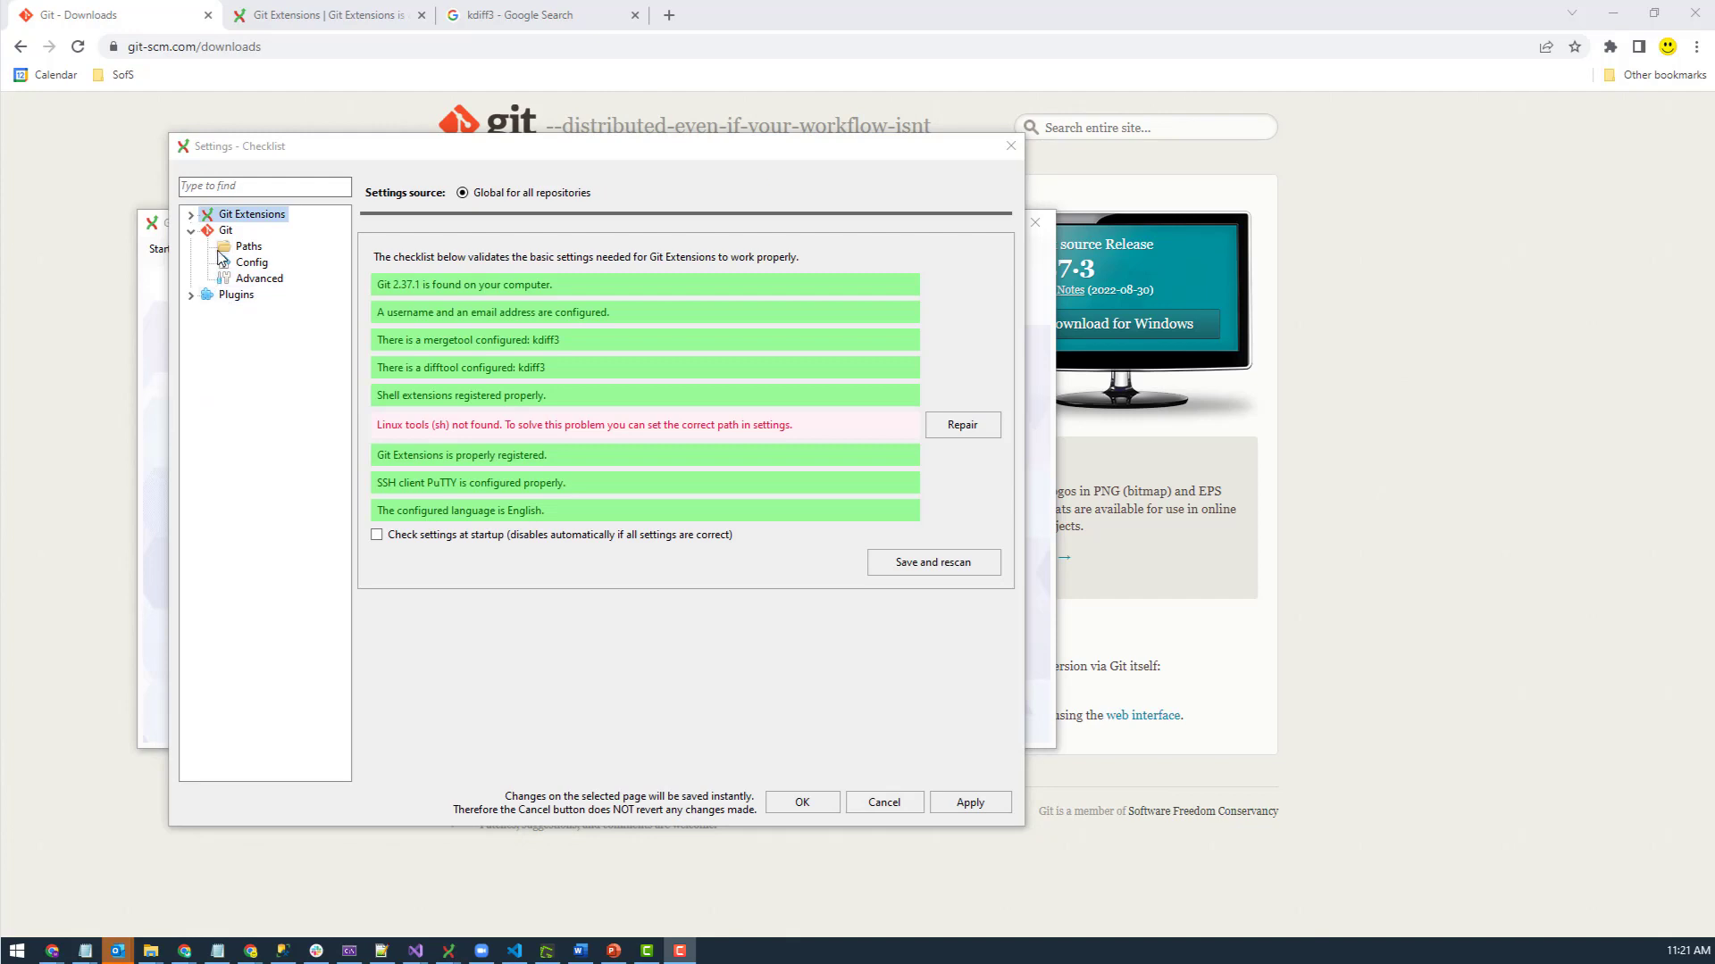
{"action": "left_click", "coordinate": [187, 216]}
{"action": "left_click", "coordinate": [189, 217]}
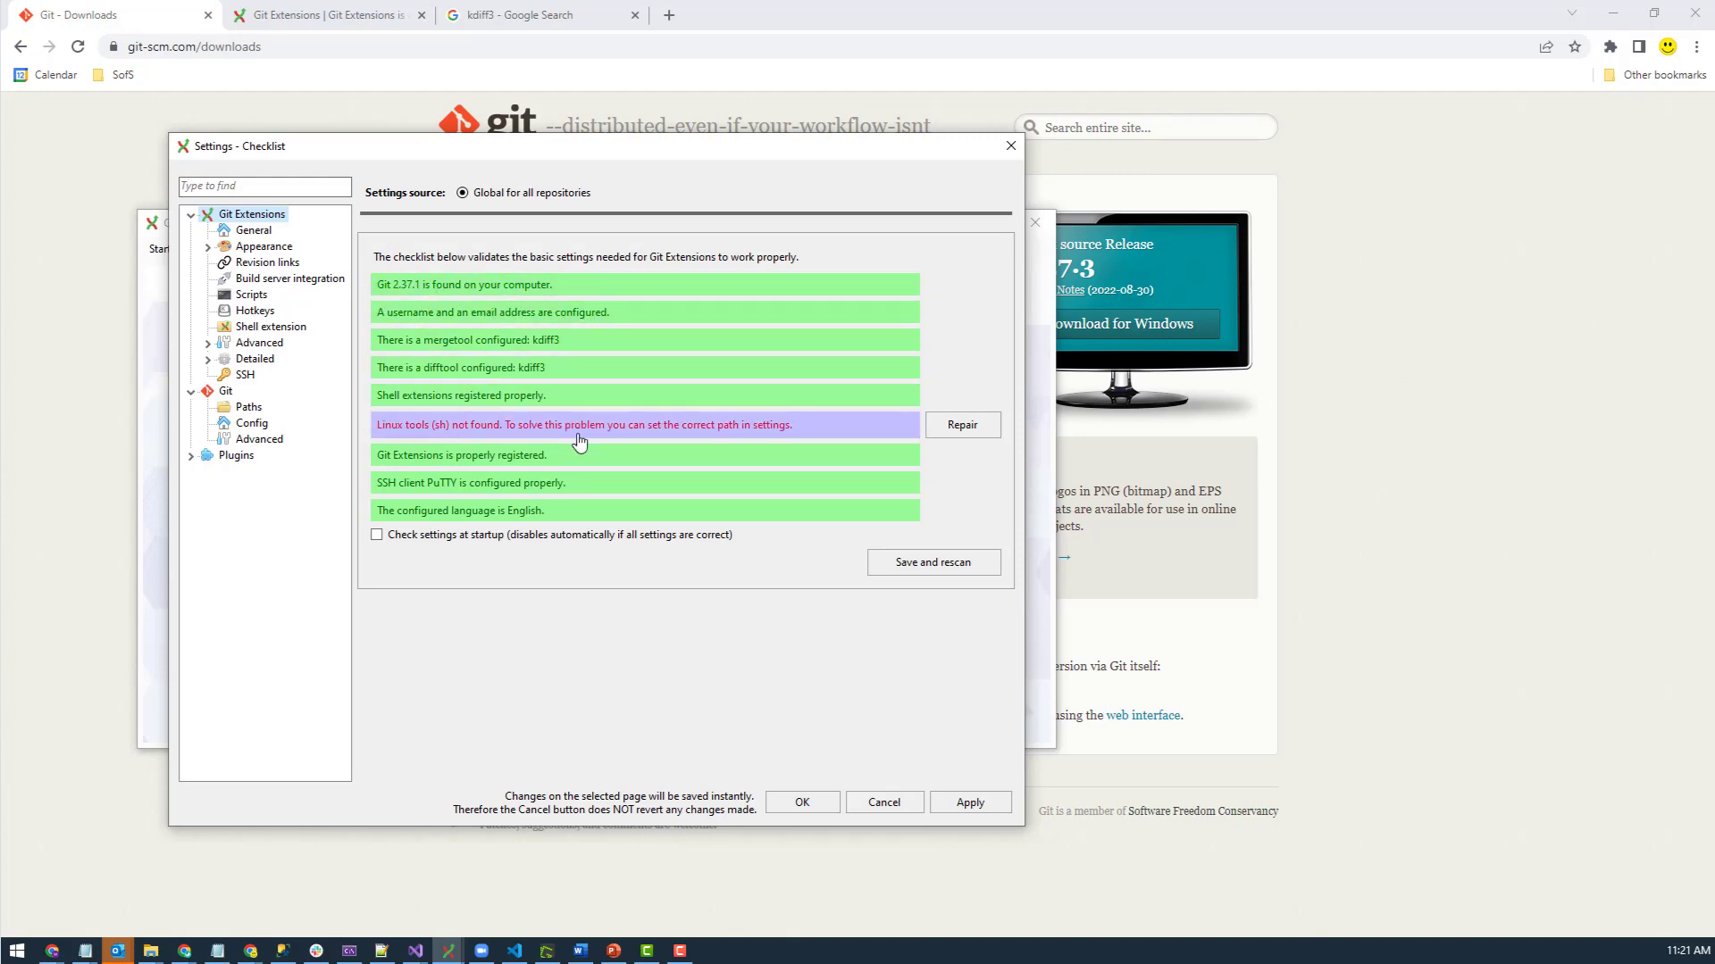
{"action": "left_click", "coordinate": [603, 314]}
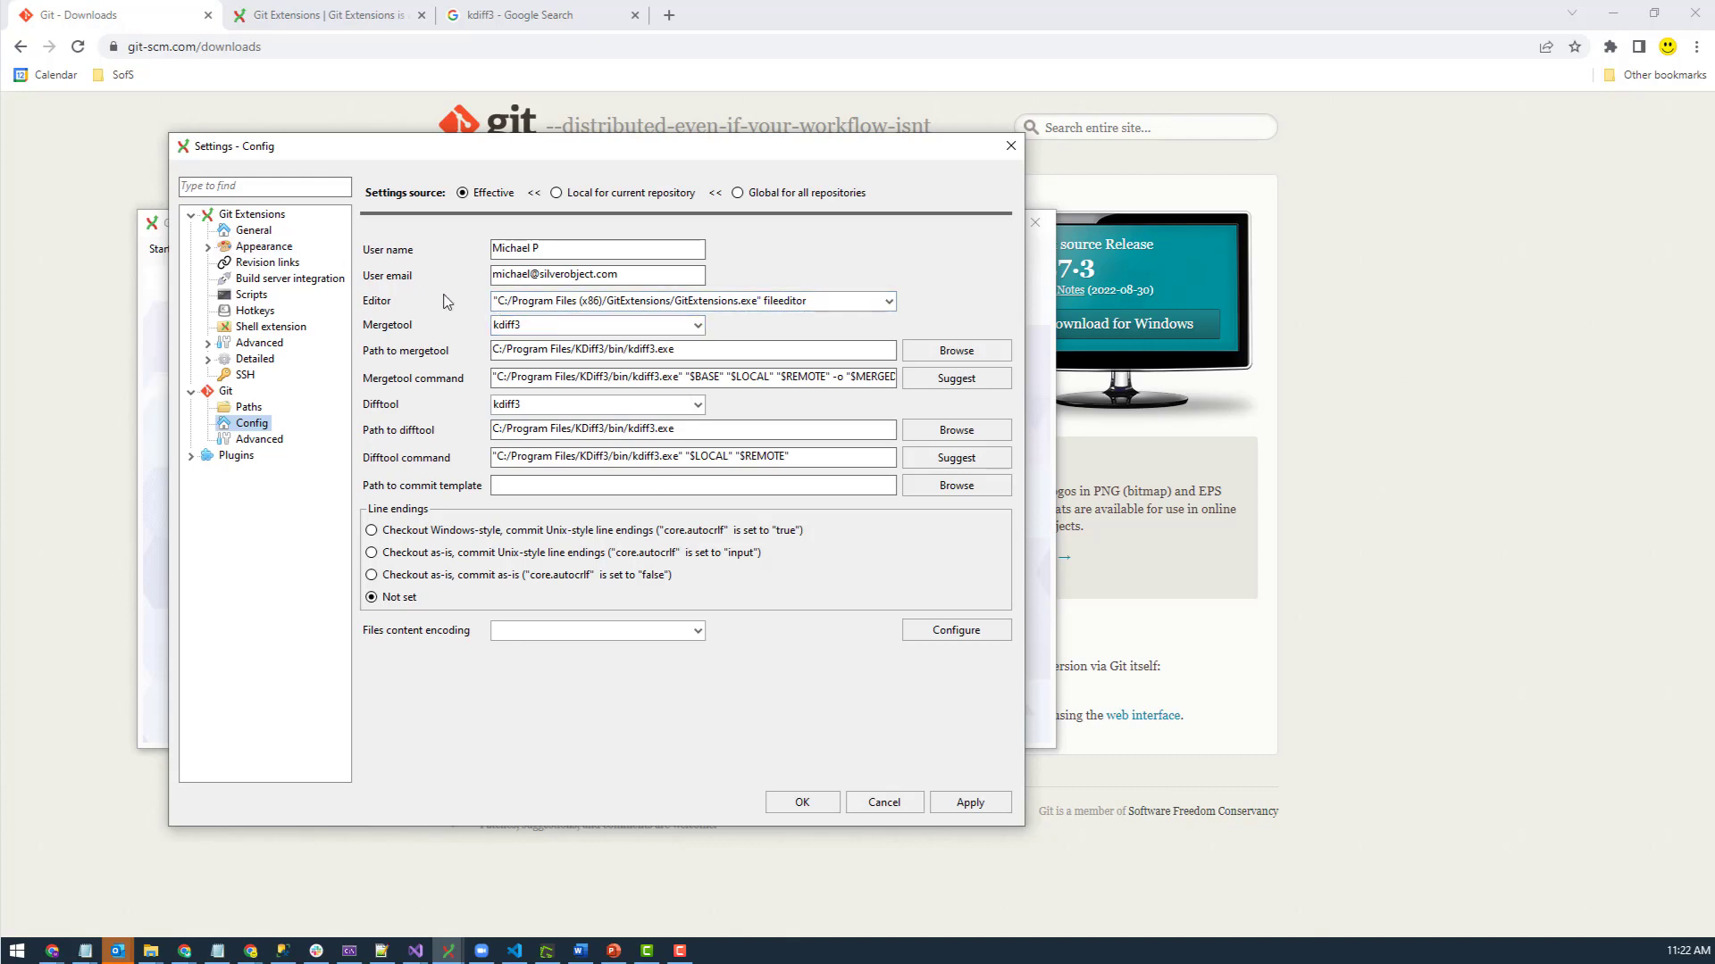
{"action": "left_click", "coordinate": [253, 231]}
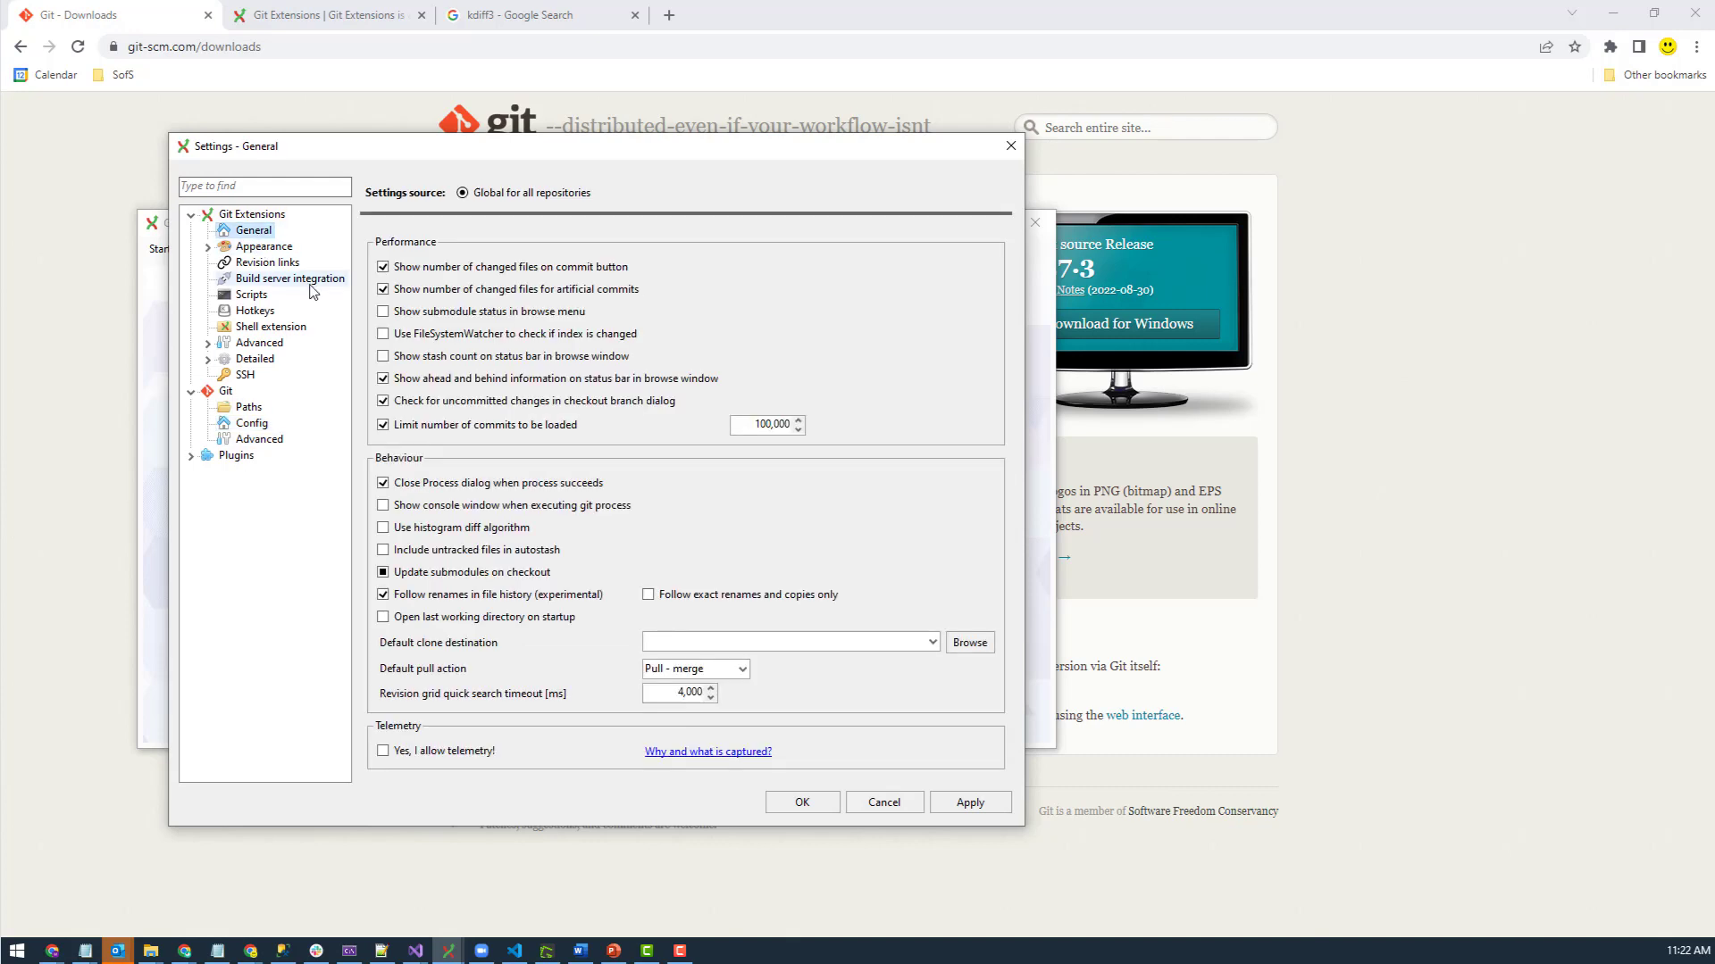
{"action": "left_click", "coordinate": [258, 216]}
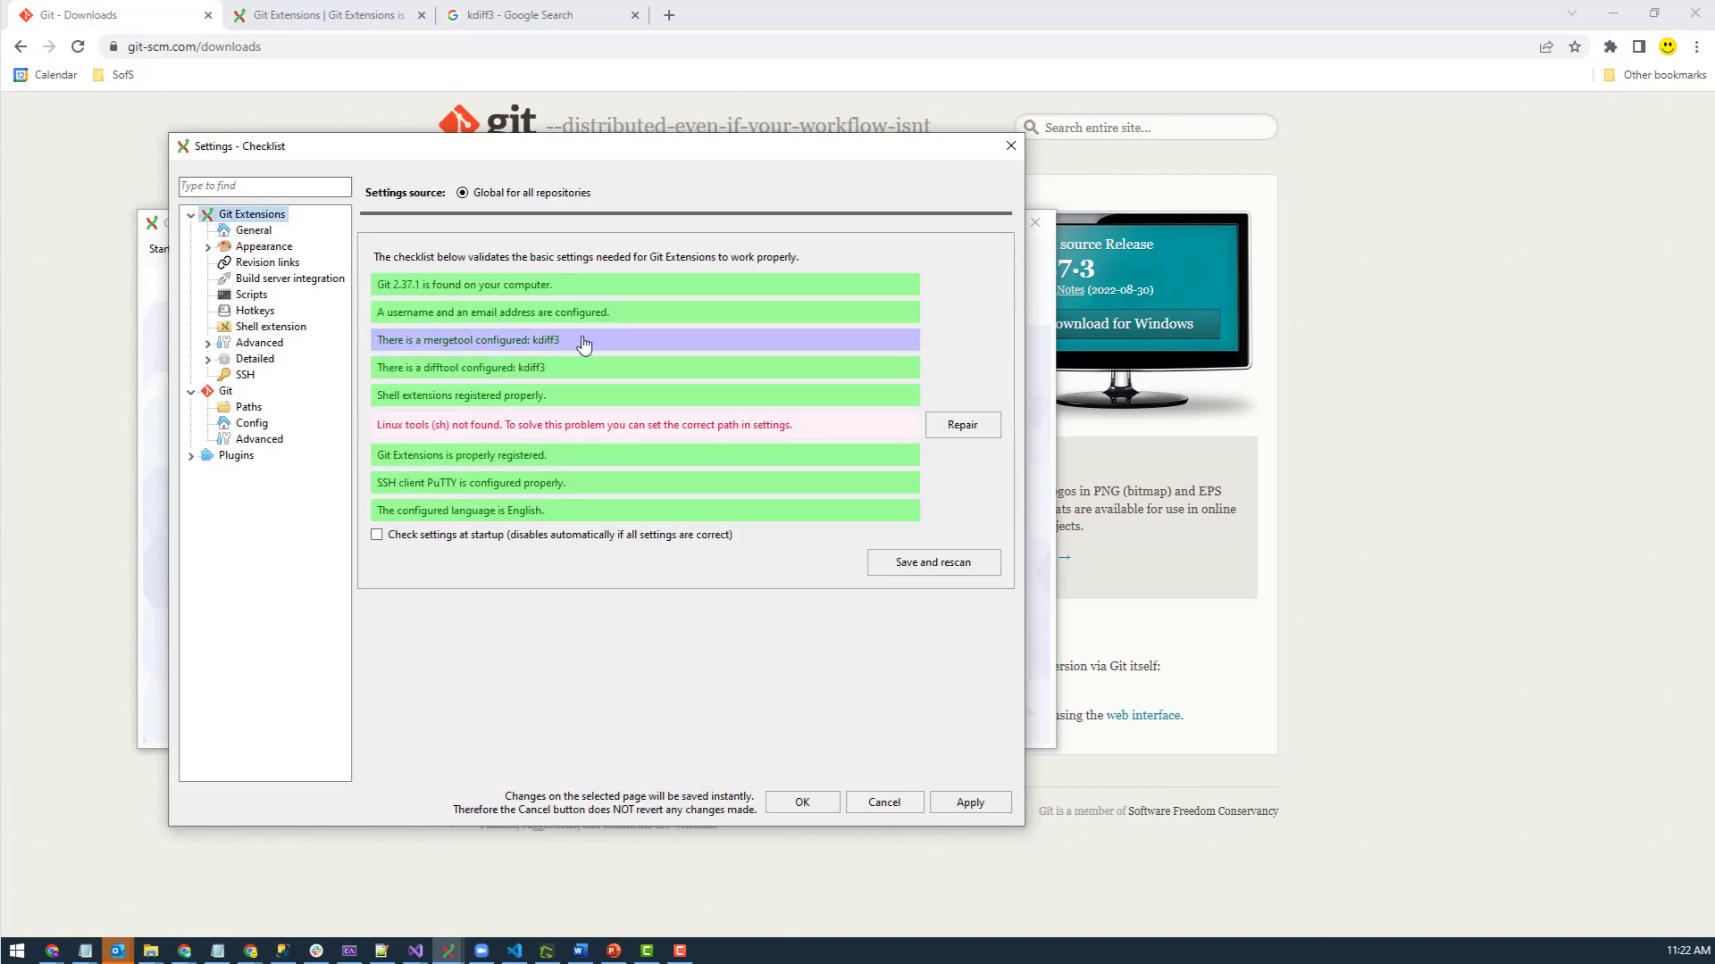
- In Git Config, keep kdiff3 as merge tool and review the kdiff3.exe merge and diff tool paths
{"action": "left_click", "coordinate": [252, 425]}
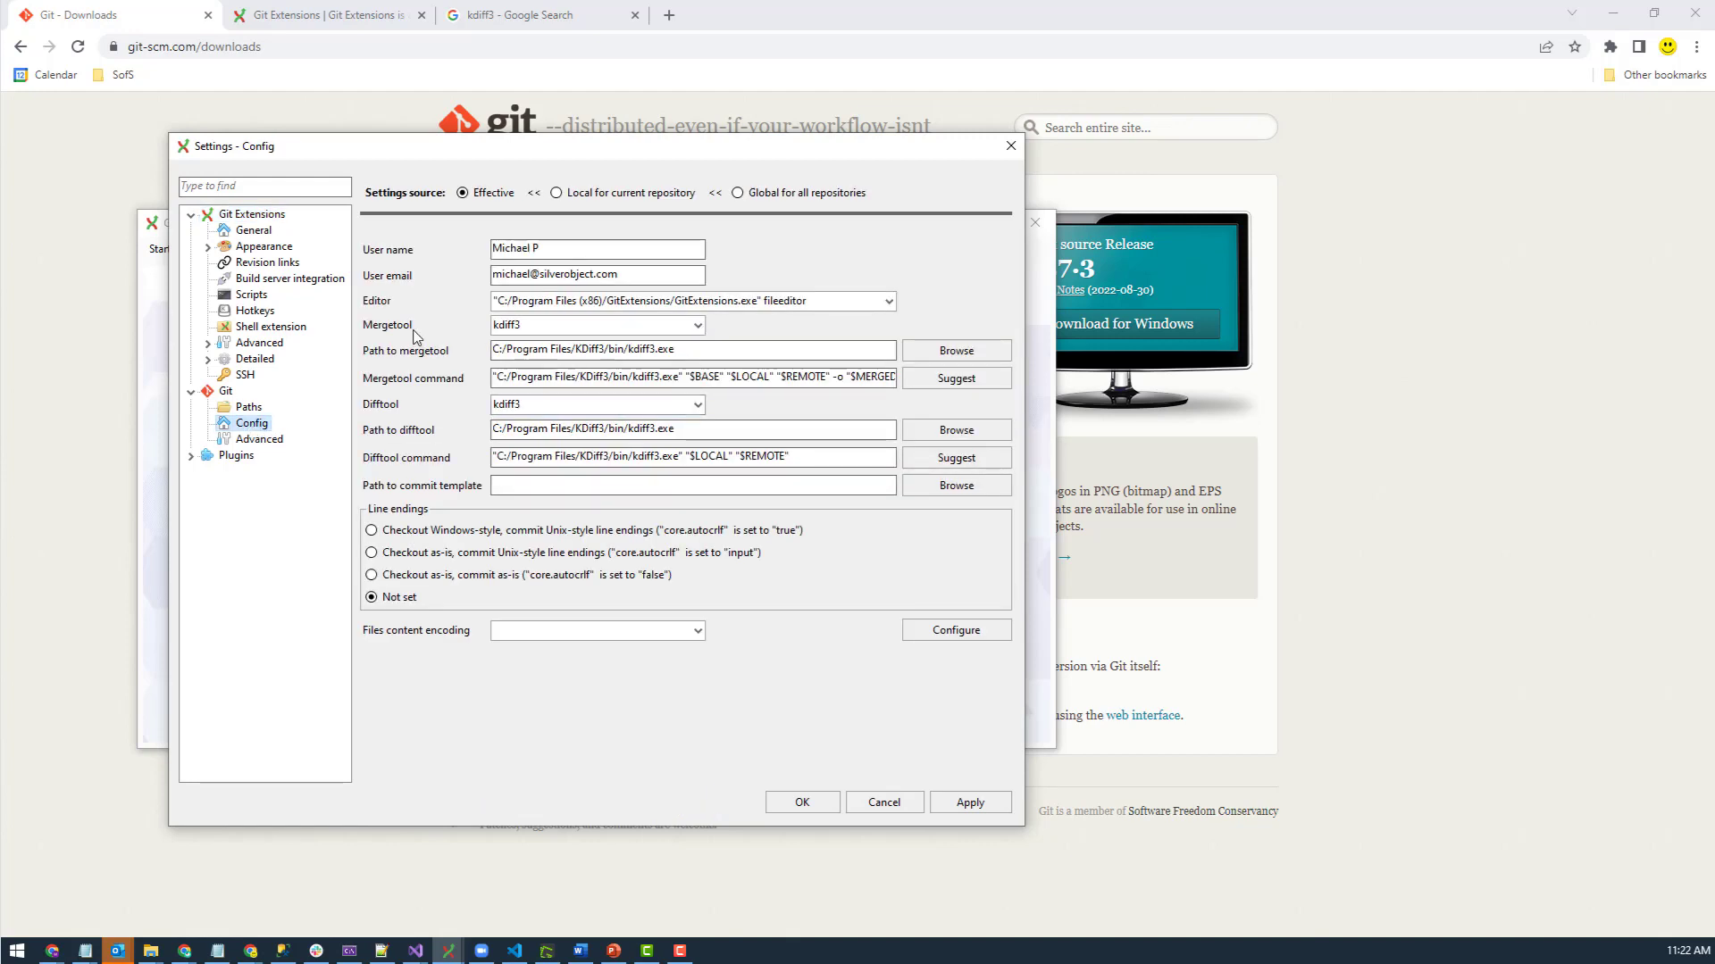
{"action": "double_click", "coordinate": [623, 324]}
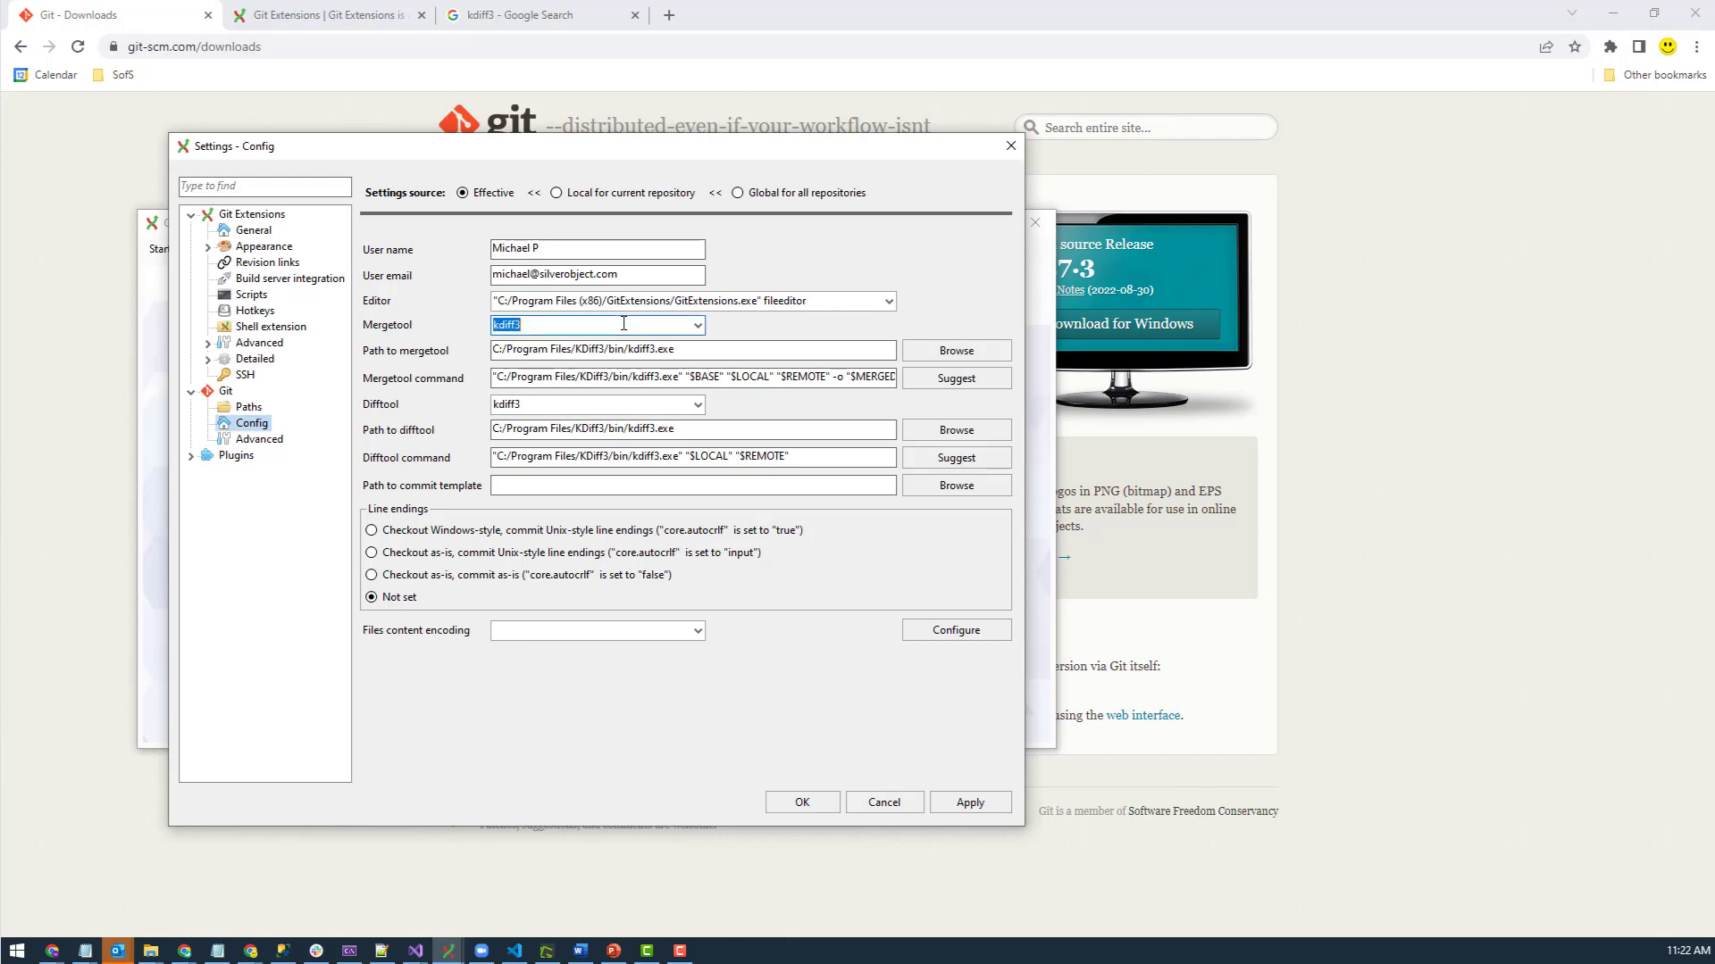
{"action": "left_click", "coordinate": [697, 325]}
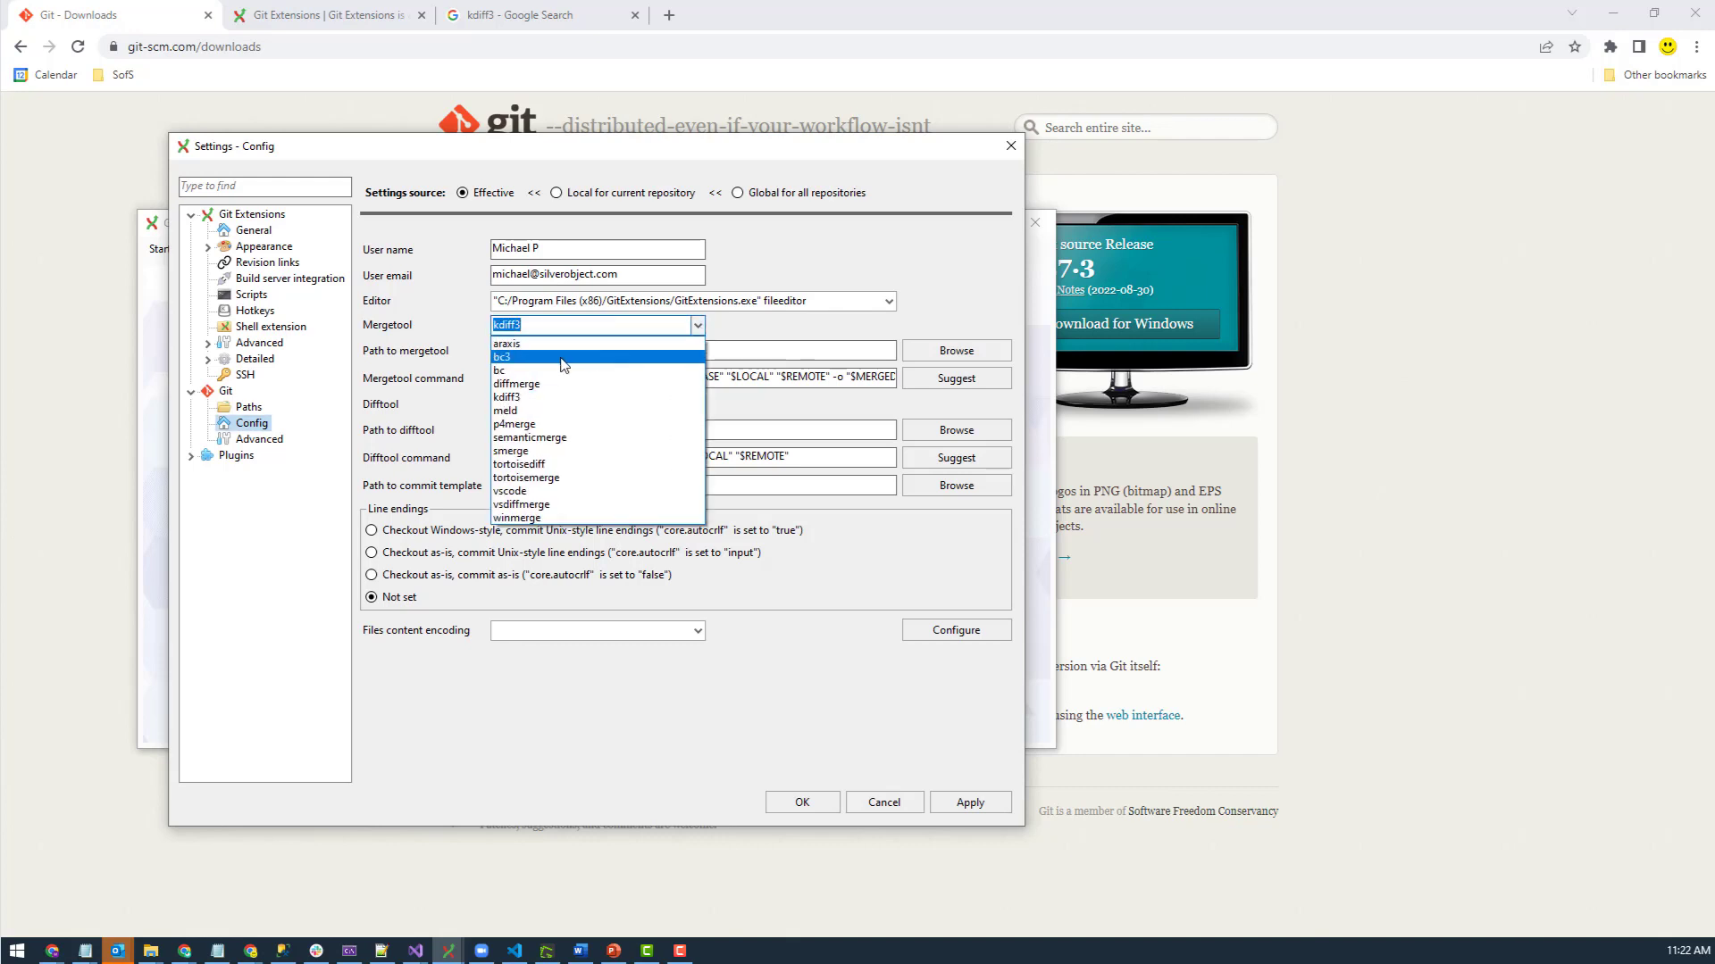
{"action": "left_click", "coordinate": [853, 322]}
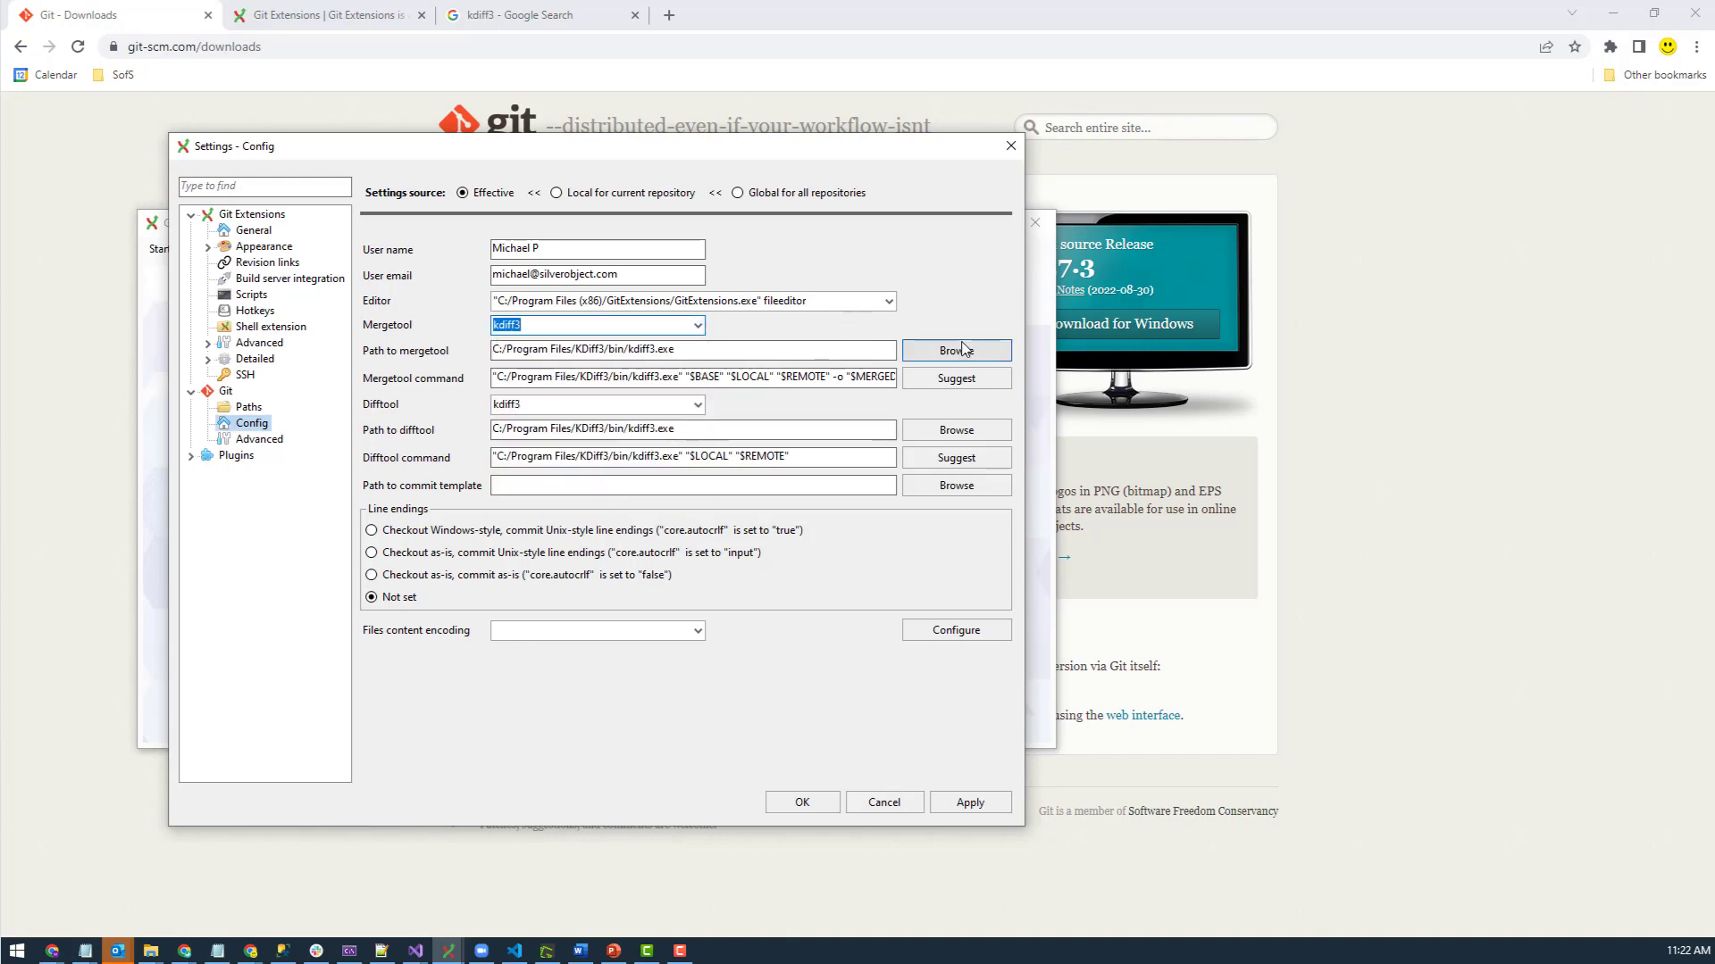
{"action": "left_click_drag", "start_coordinate": [627, 349], "coordinate": [675, 350]}
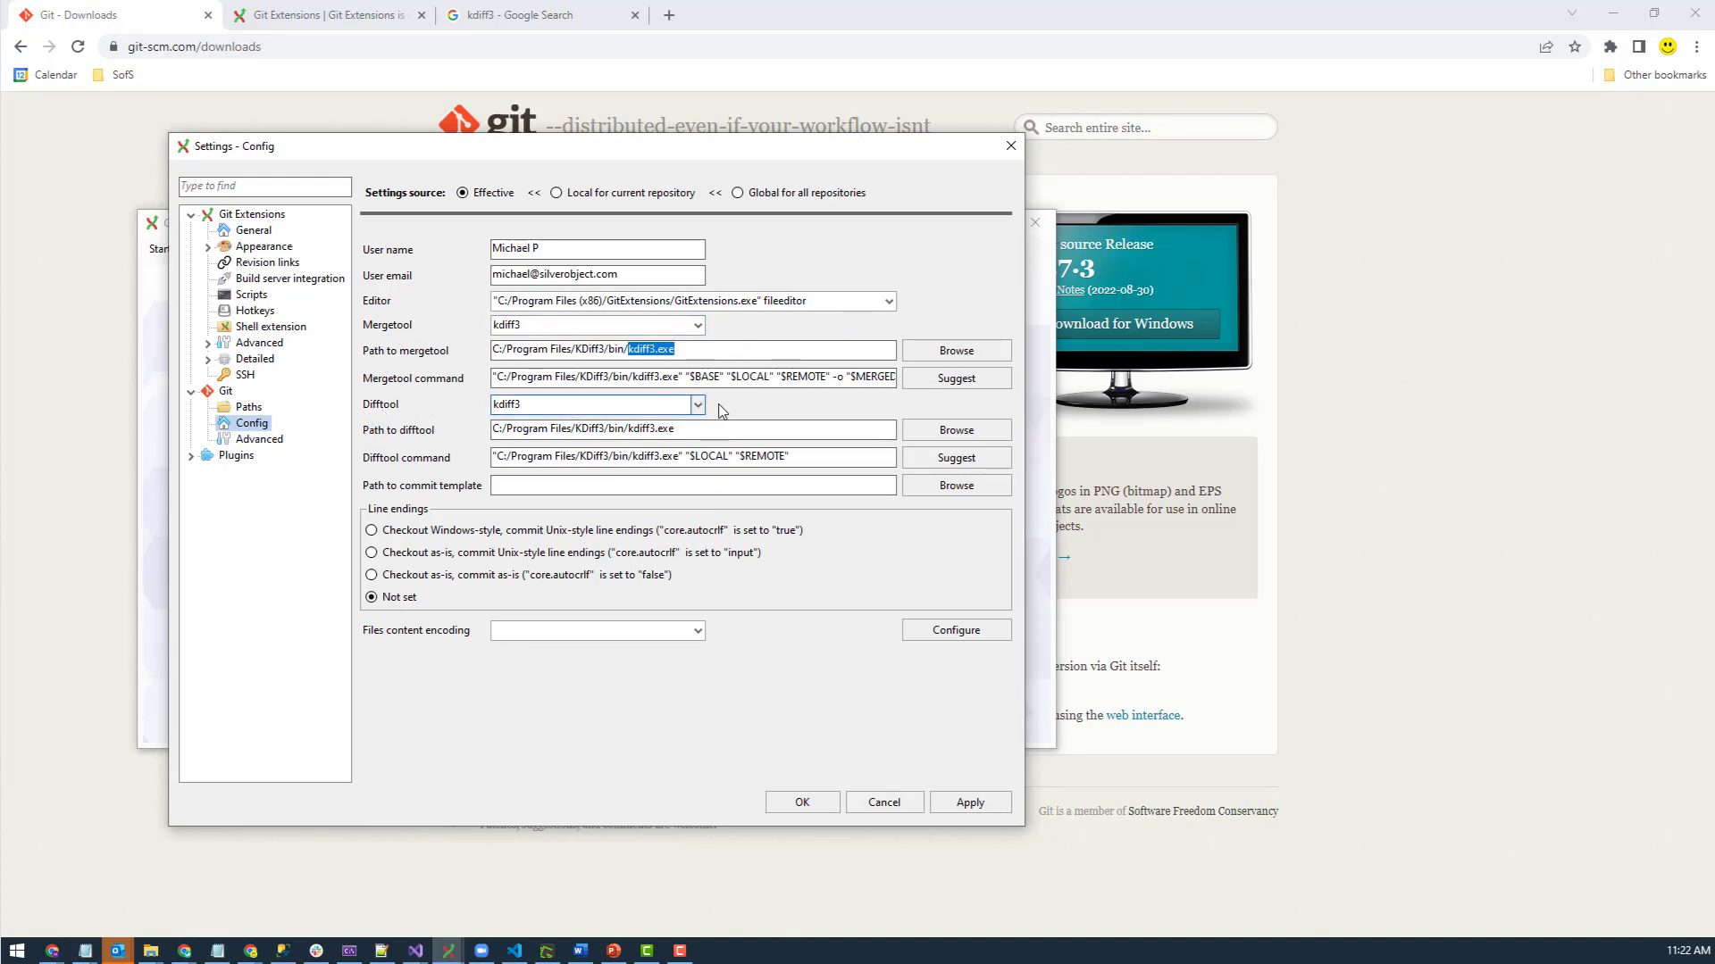
{"action": "left_click", "coordinate": [707, 429]}
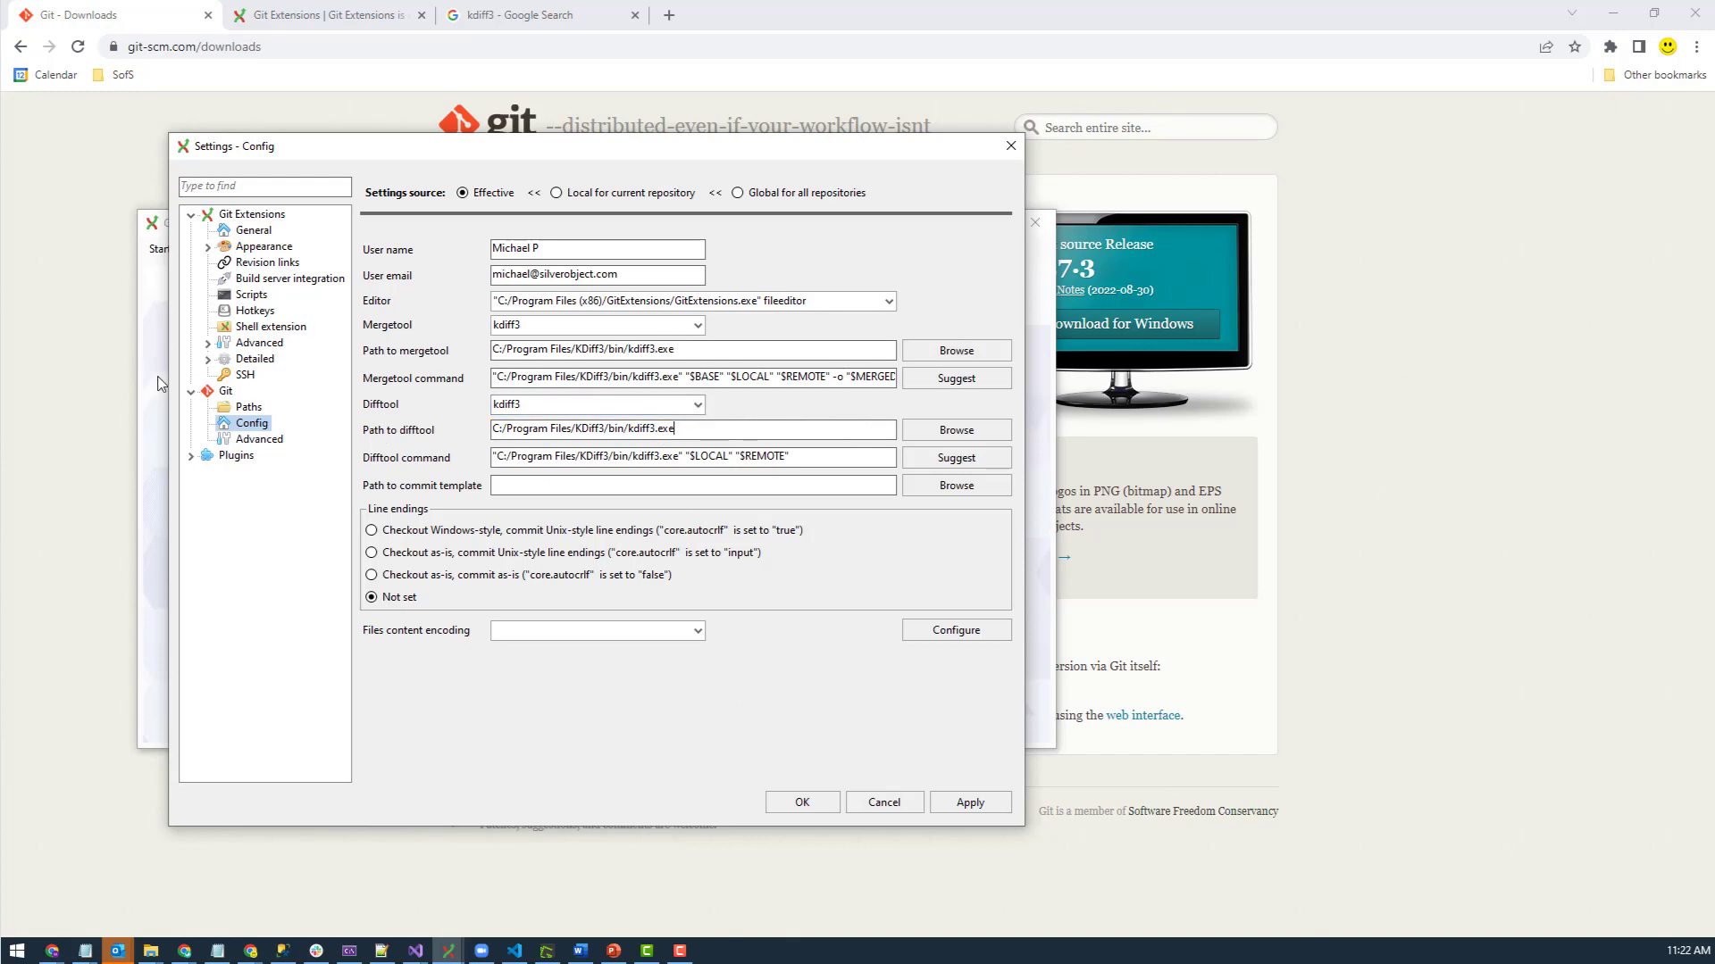
- Check the PuTTY status on the Checklist, then view the SSH settings and the plink path
{"action": "left_click", "coordinate": [252, 214]}
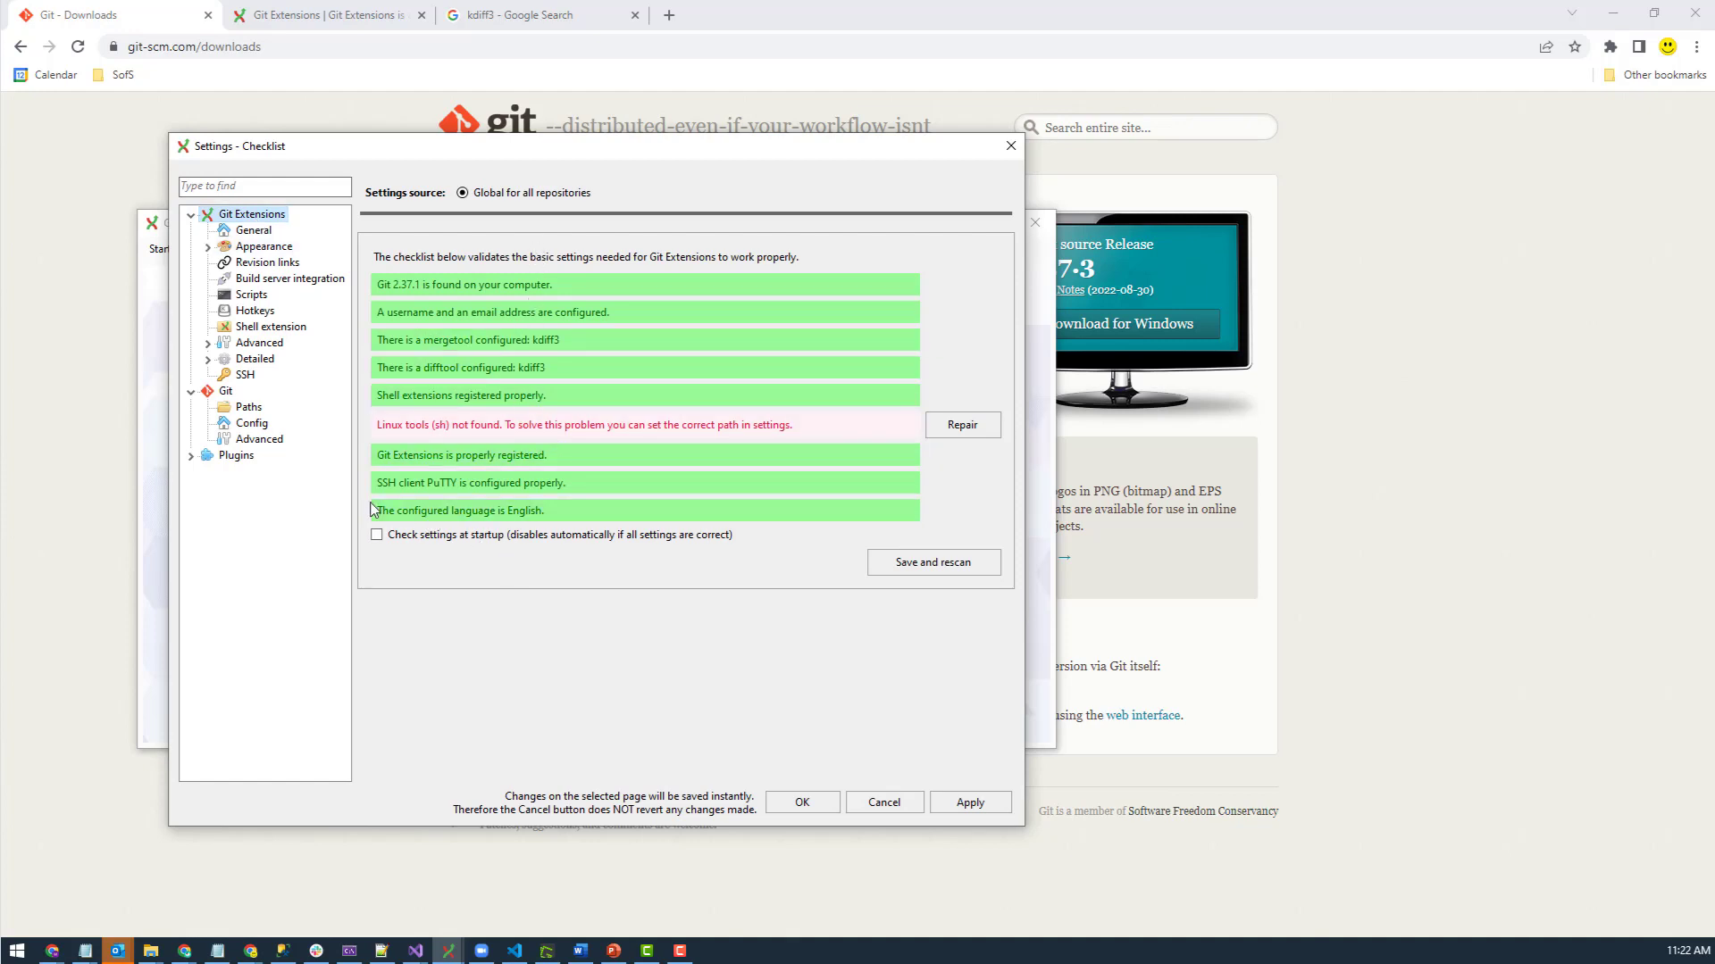
{"action": "left_click", "coordinate": [438, 485]}
{"action": "left_click", "coordinate": [998, 543]}
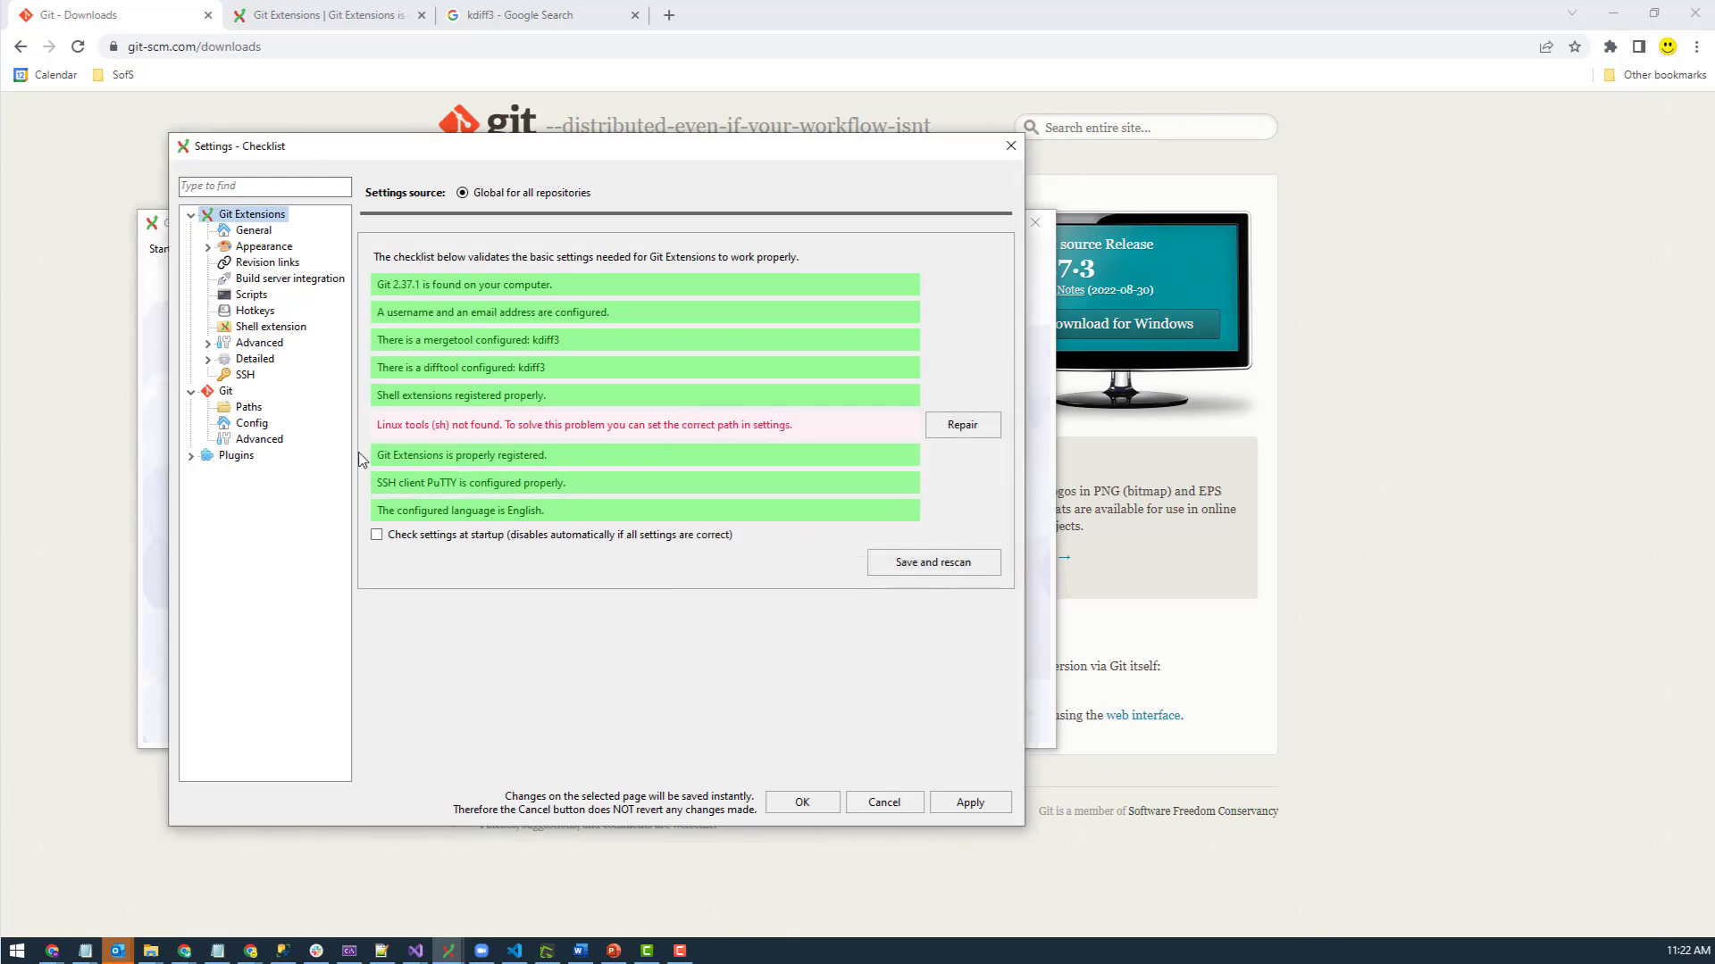
{"action": "left_click", "coordinate": [246, 375]}
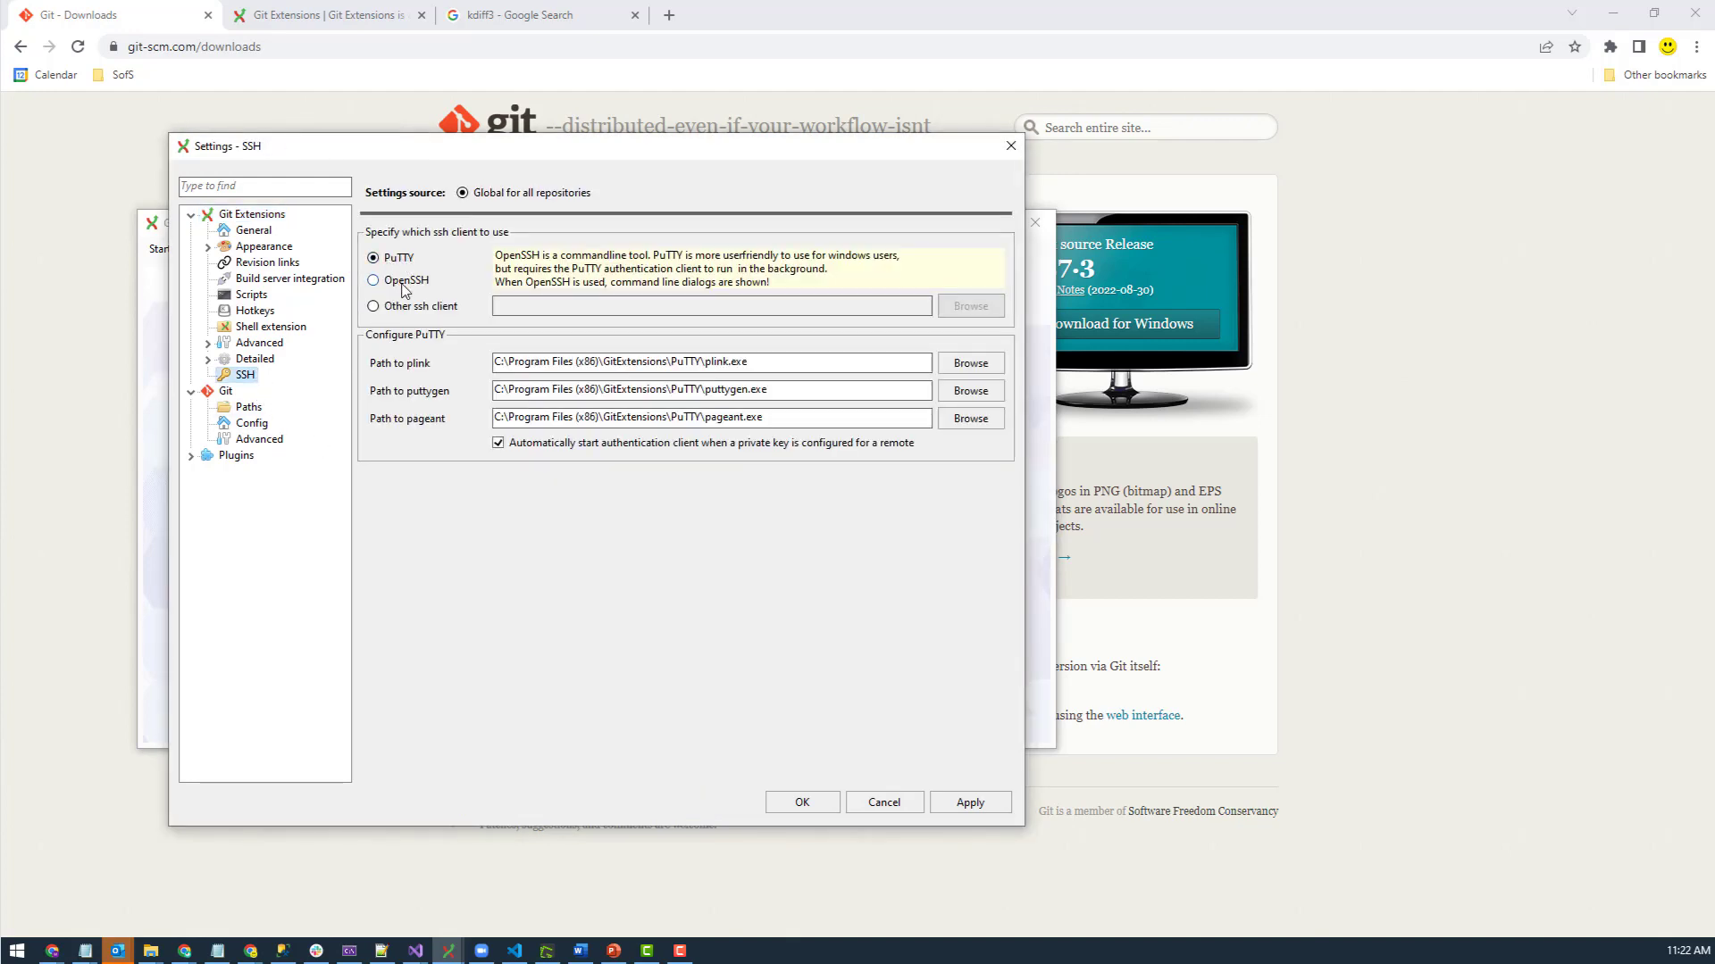
{"action": "left_click_drag", "start_coordinate": [703, 366], "coordinate": [683, 358]}
- Google 'PuTTY' in a new tab, then go back to the Git downloads tab
{"action": "left_click", "coordinate": [672, 18]}
{"action": "type", "text": "google"}
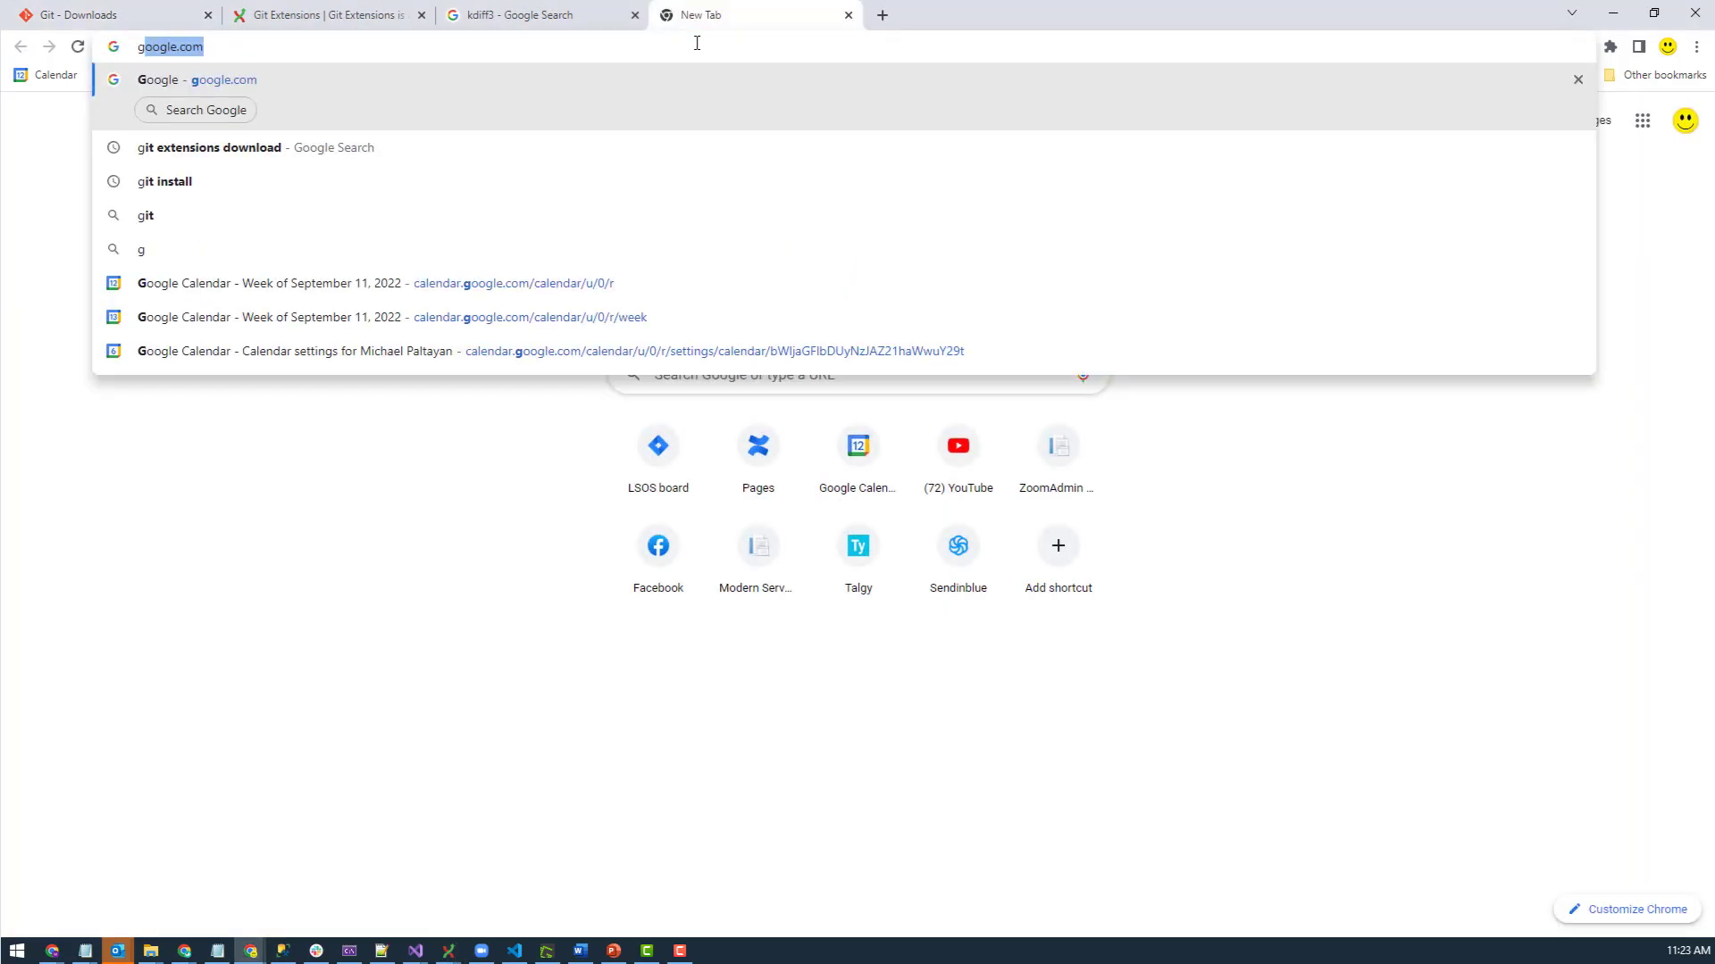
{"action": "key", "text": "BackSpace"}
{"action": "key", "text": "BackSpace"}
{"action": "key", "text": "BackSpace"}
{"action": "key", "text": "BackSpace"}
{"action": "key", "text": "BackSpace"}
{"action": "key", "text": "BackSpace"}
{"action": "key", "text": "BackSpace"}
{"action": "type", "text": "PuTTY"}
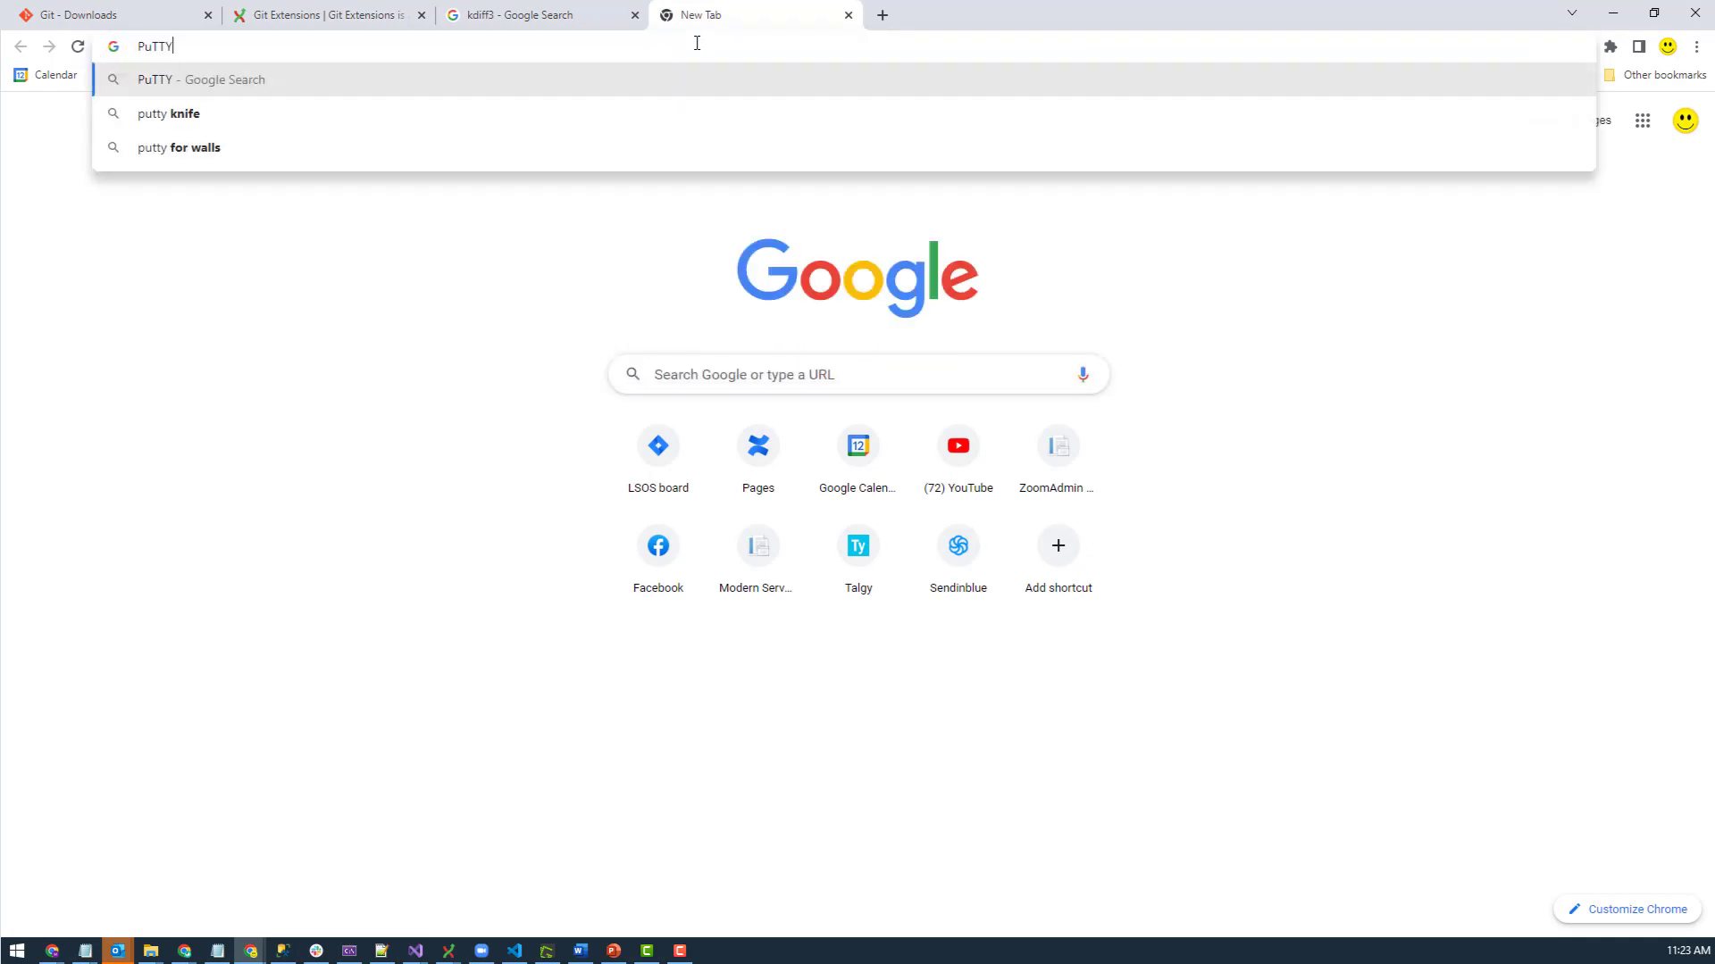
{"action": "key", "text": "Return"}
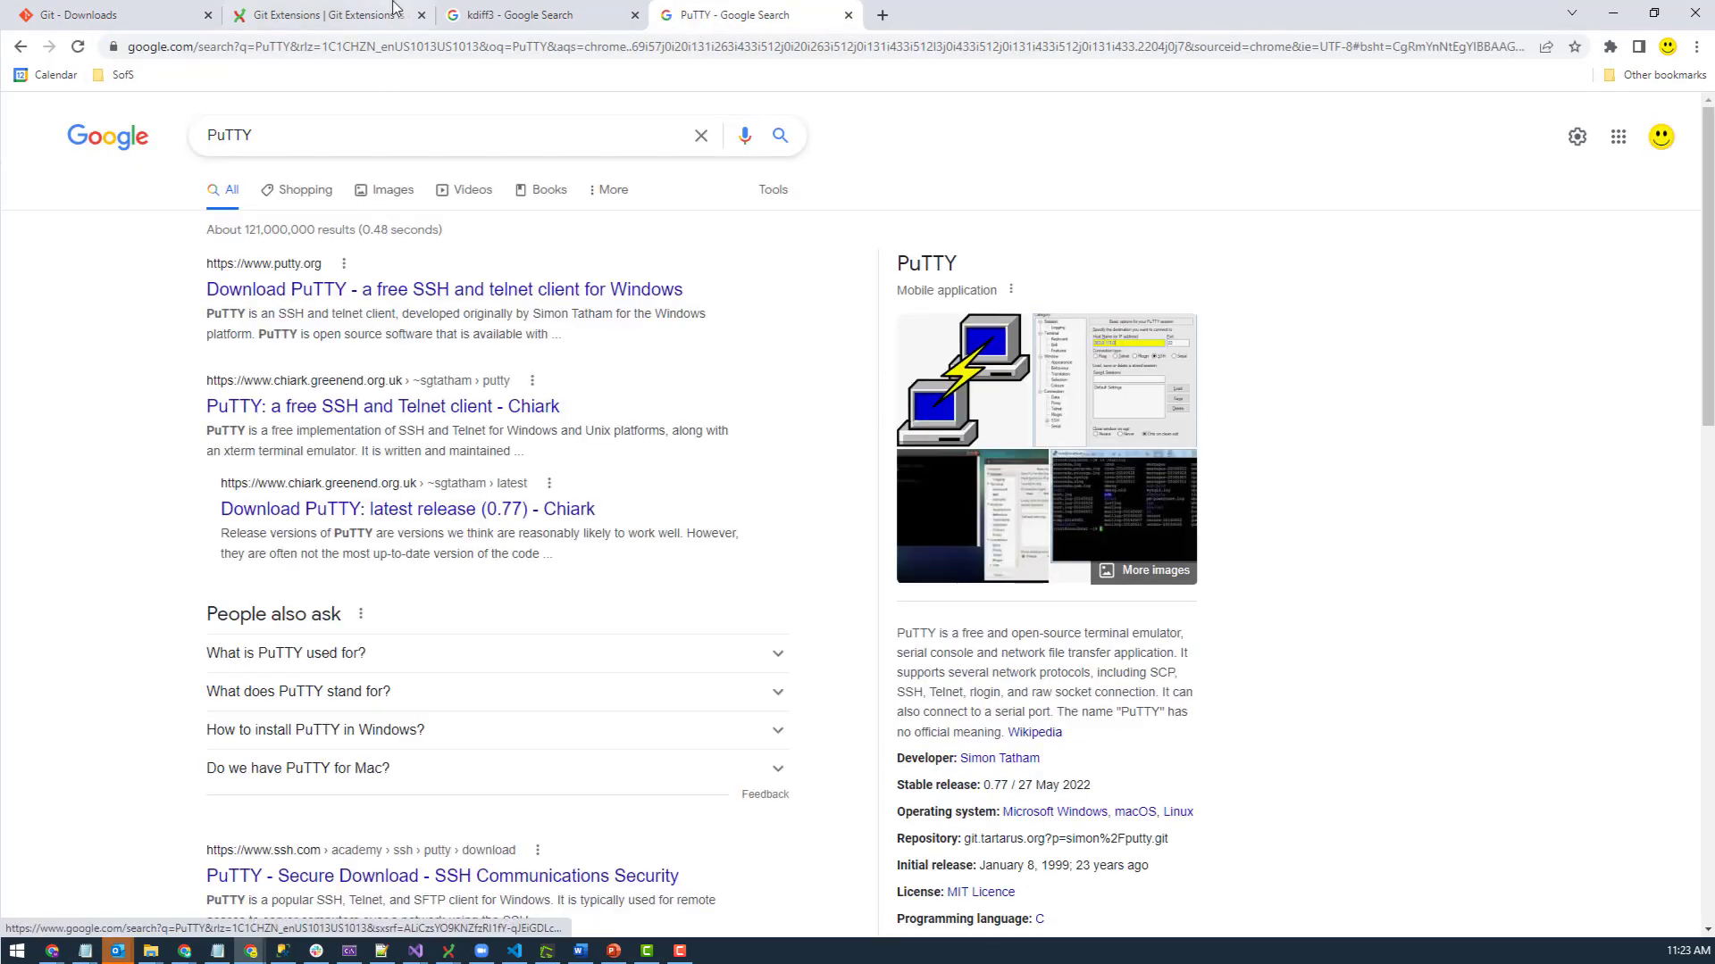
{"action": "left_click", "coordinate": [380, 11]}
{"action": "left_click", "coordinate": [152, 13]}
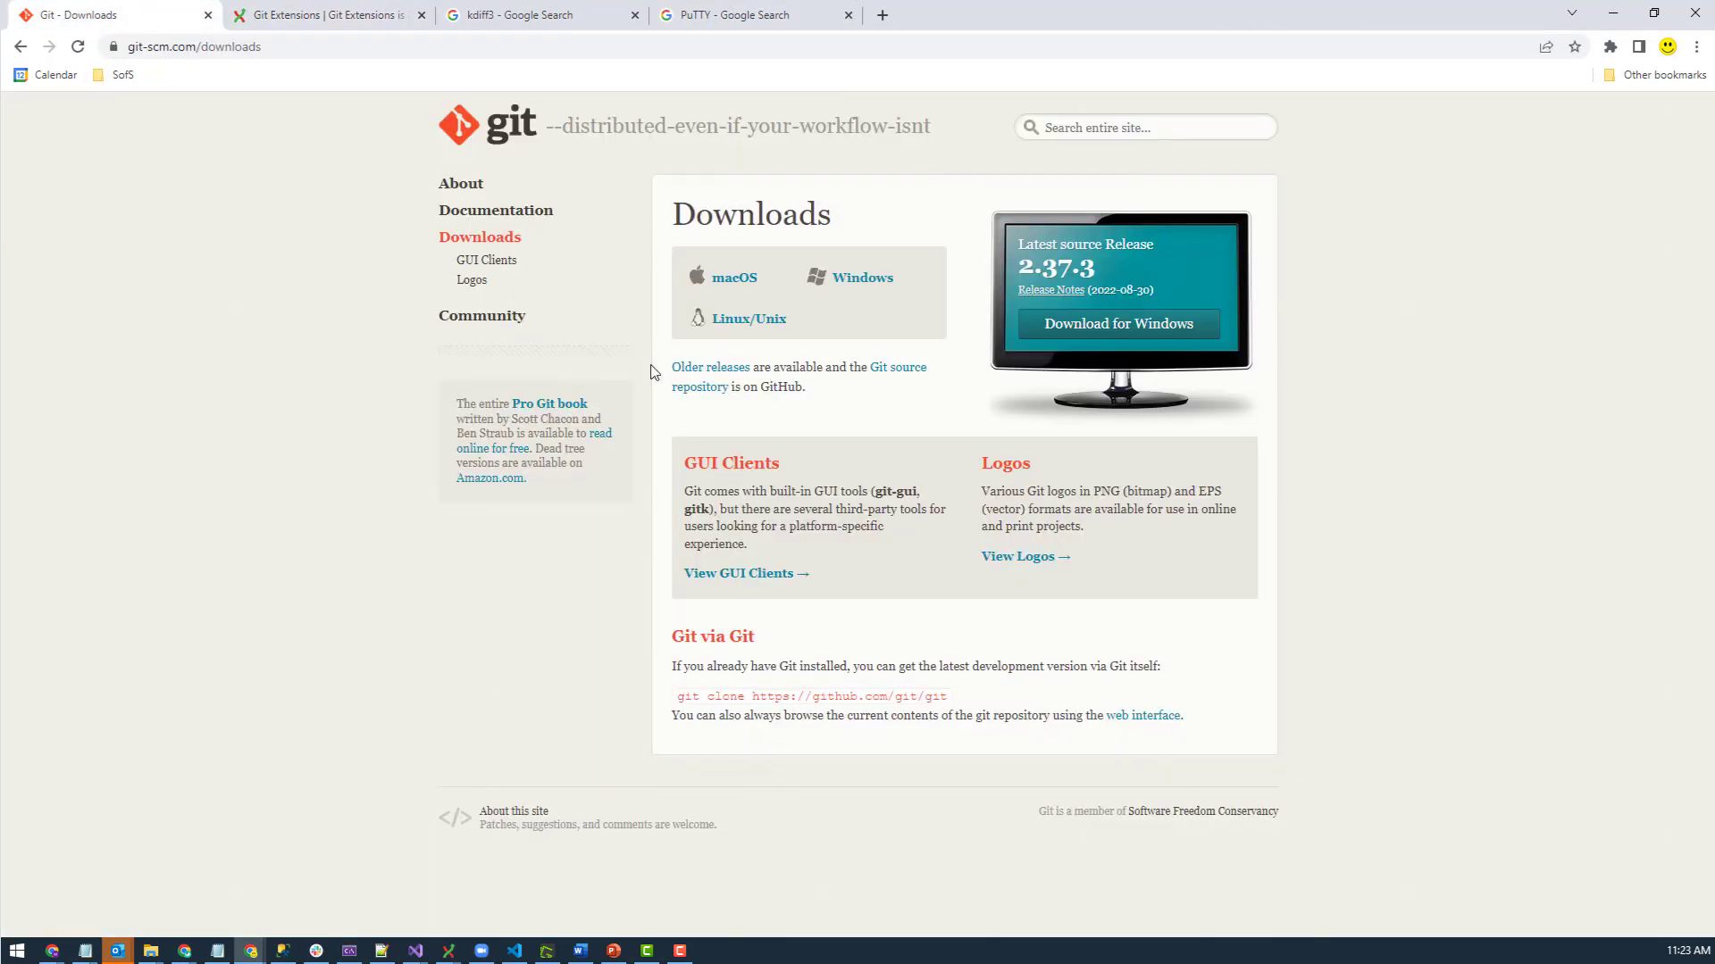
- In the SSH settings, highlight the install folder, PuTTY folder and file parts of the plink and puttygen paths, then save
{"action": "key", "text": "alt+Tab"}
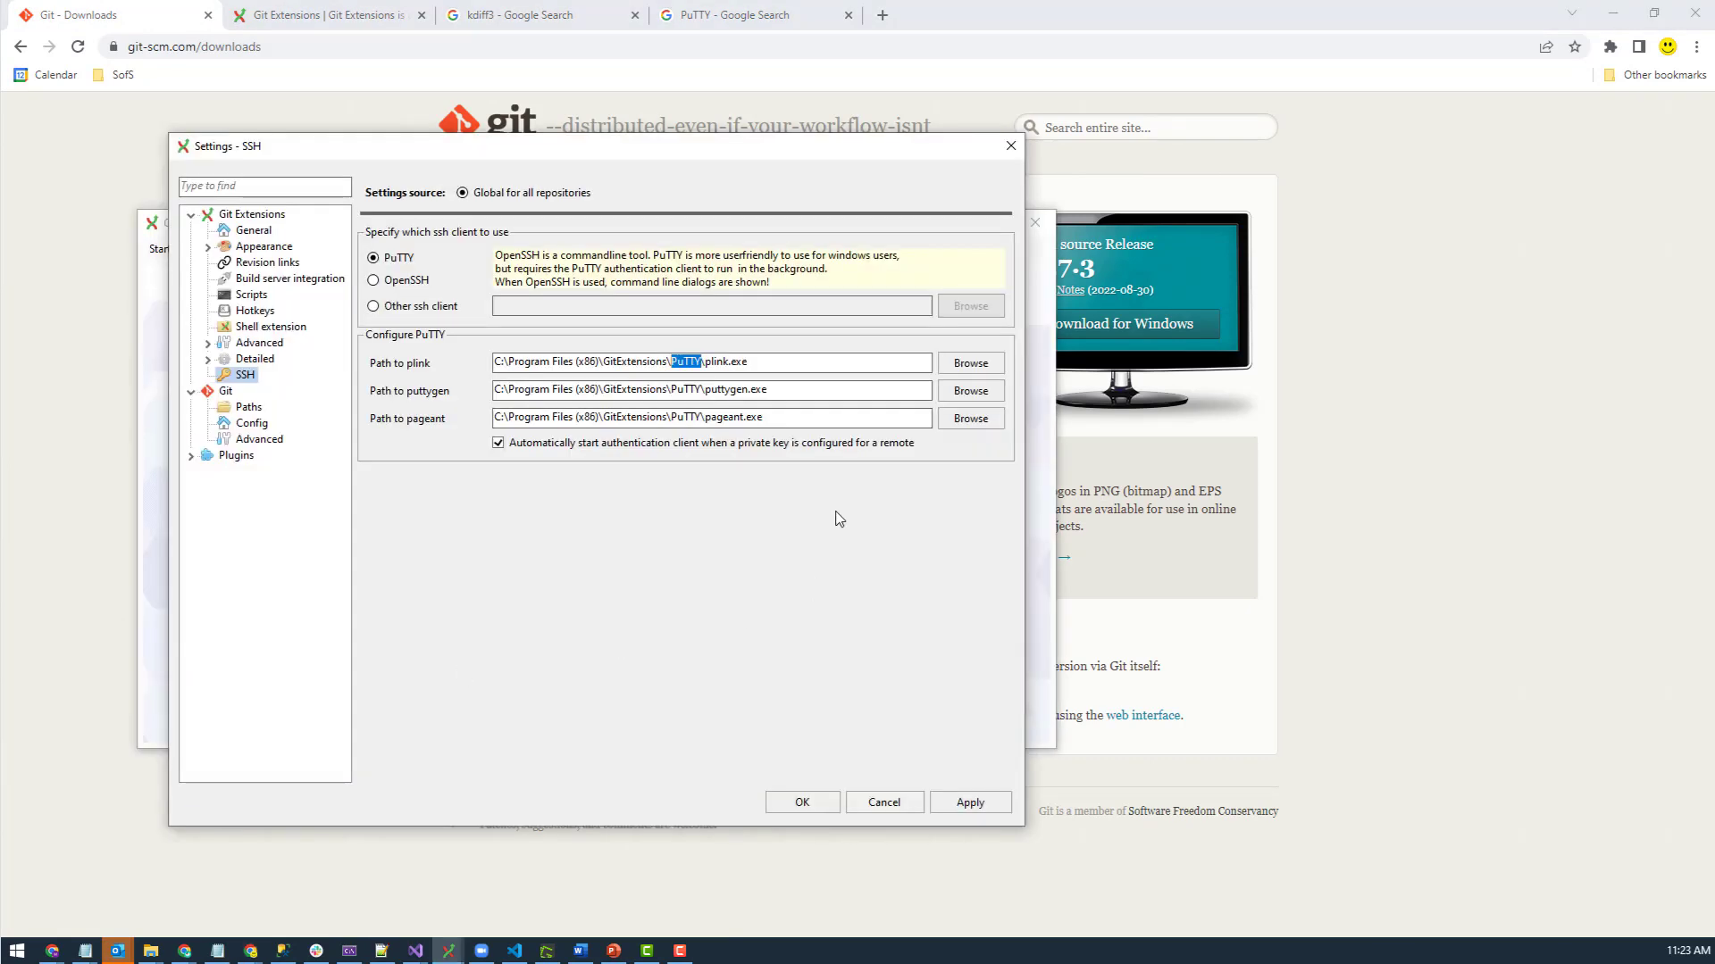
{"action": "left_click_drag", "start_coordinate": [781, 369], "coordinate": [565, 372]}
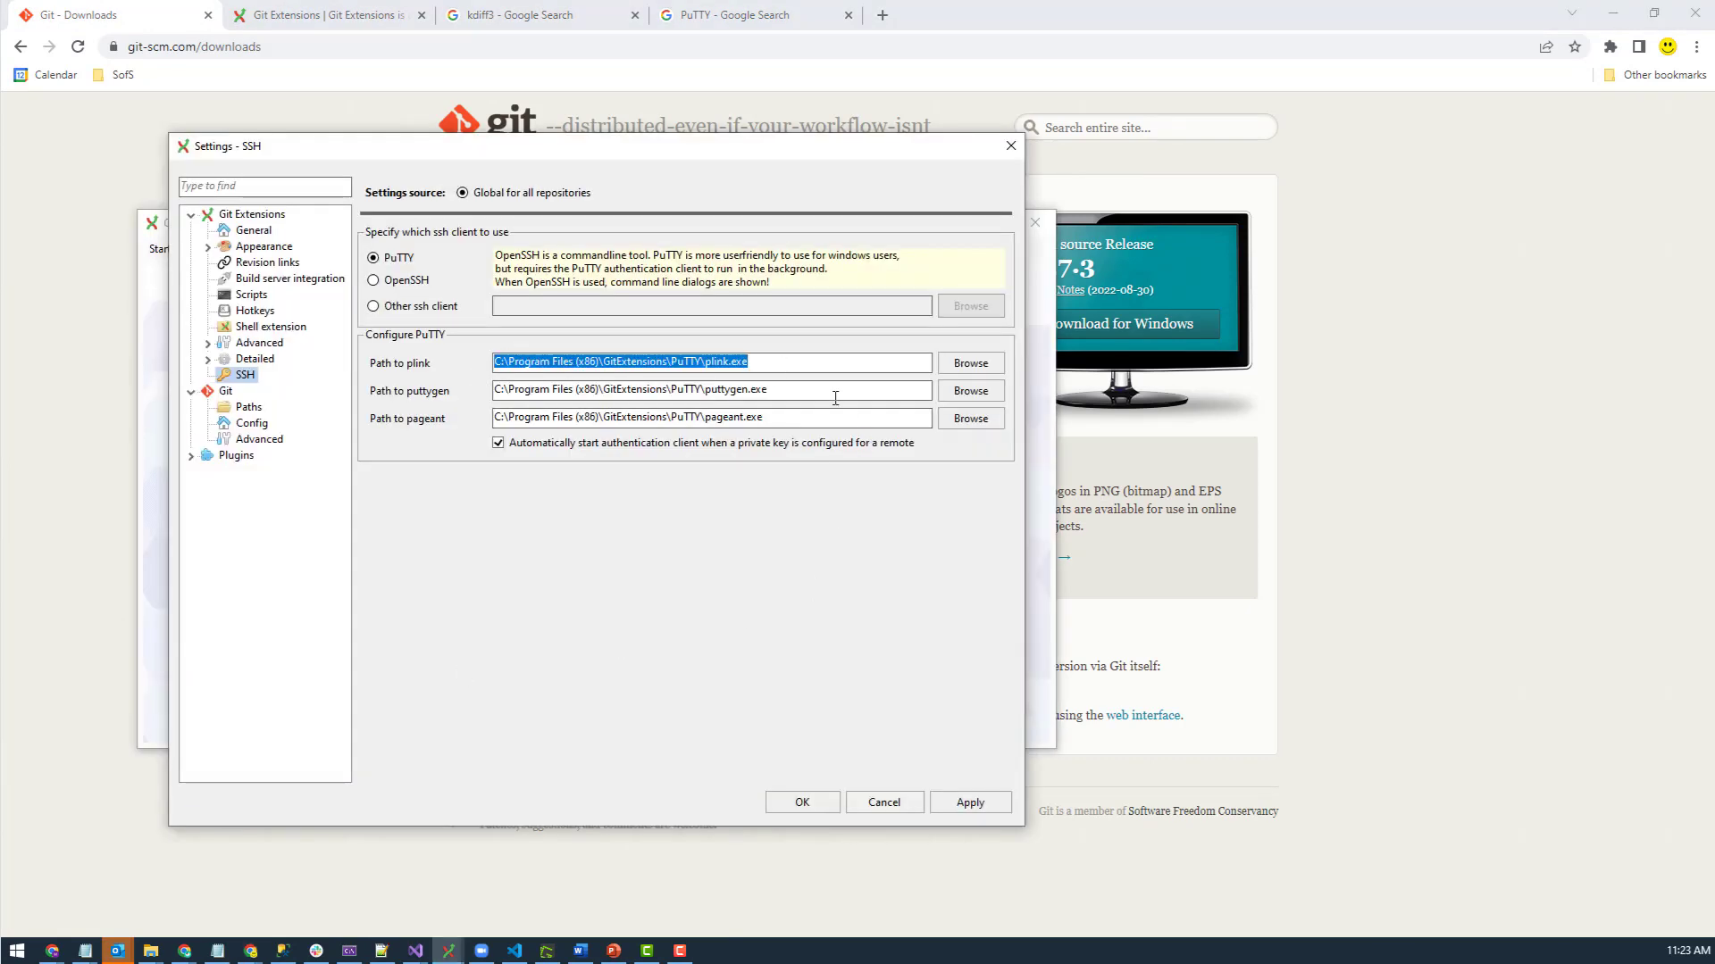
{"action": "key", "text": "Tab"}
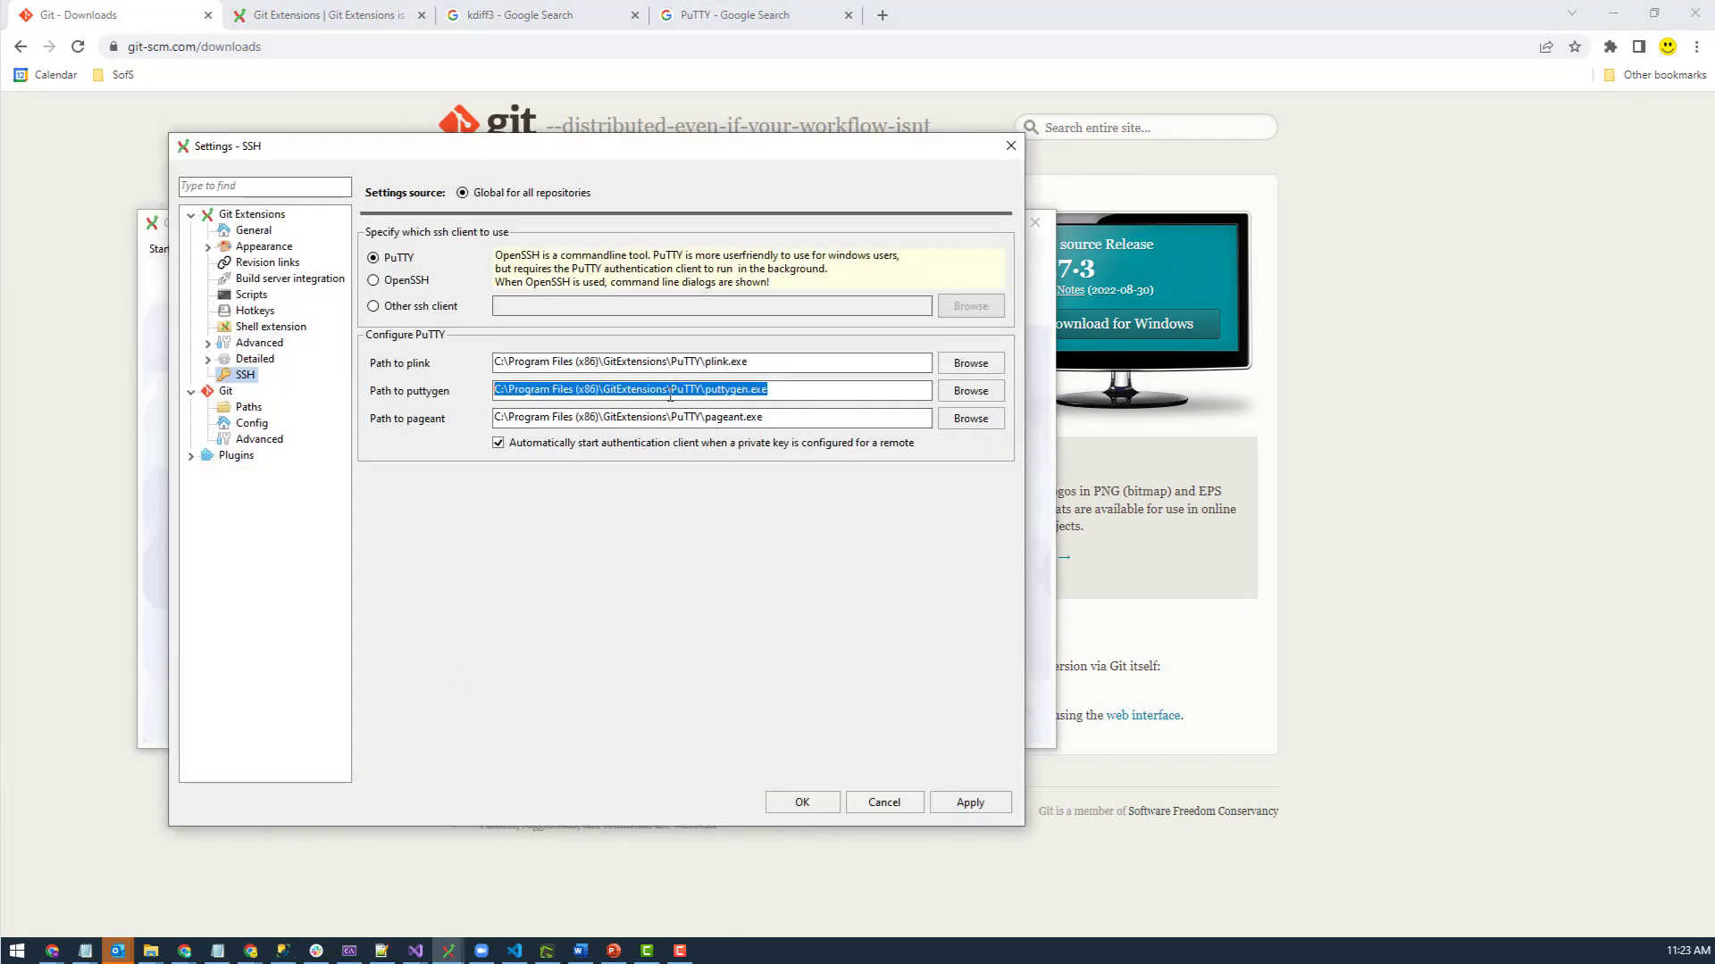
{"action": "left_click_drag", "start_coordinate": [677, 388], "coordinate": [864, 388]}
{"action": "left_click", "coordinate": [686, 362]}
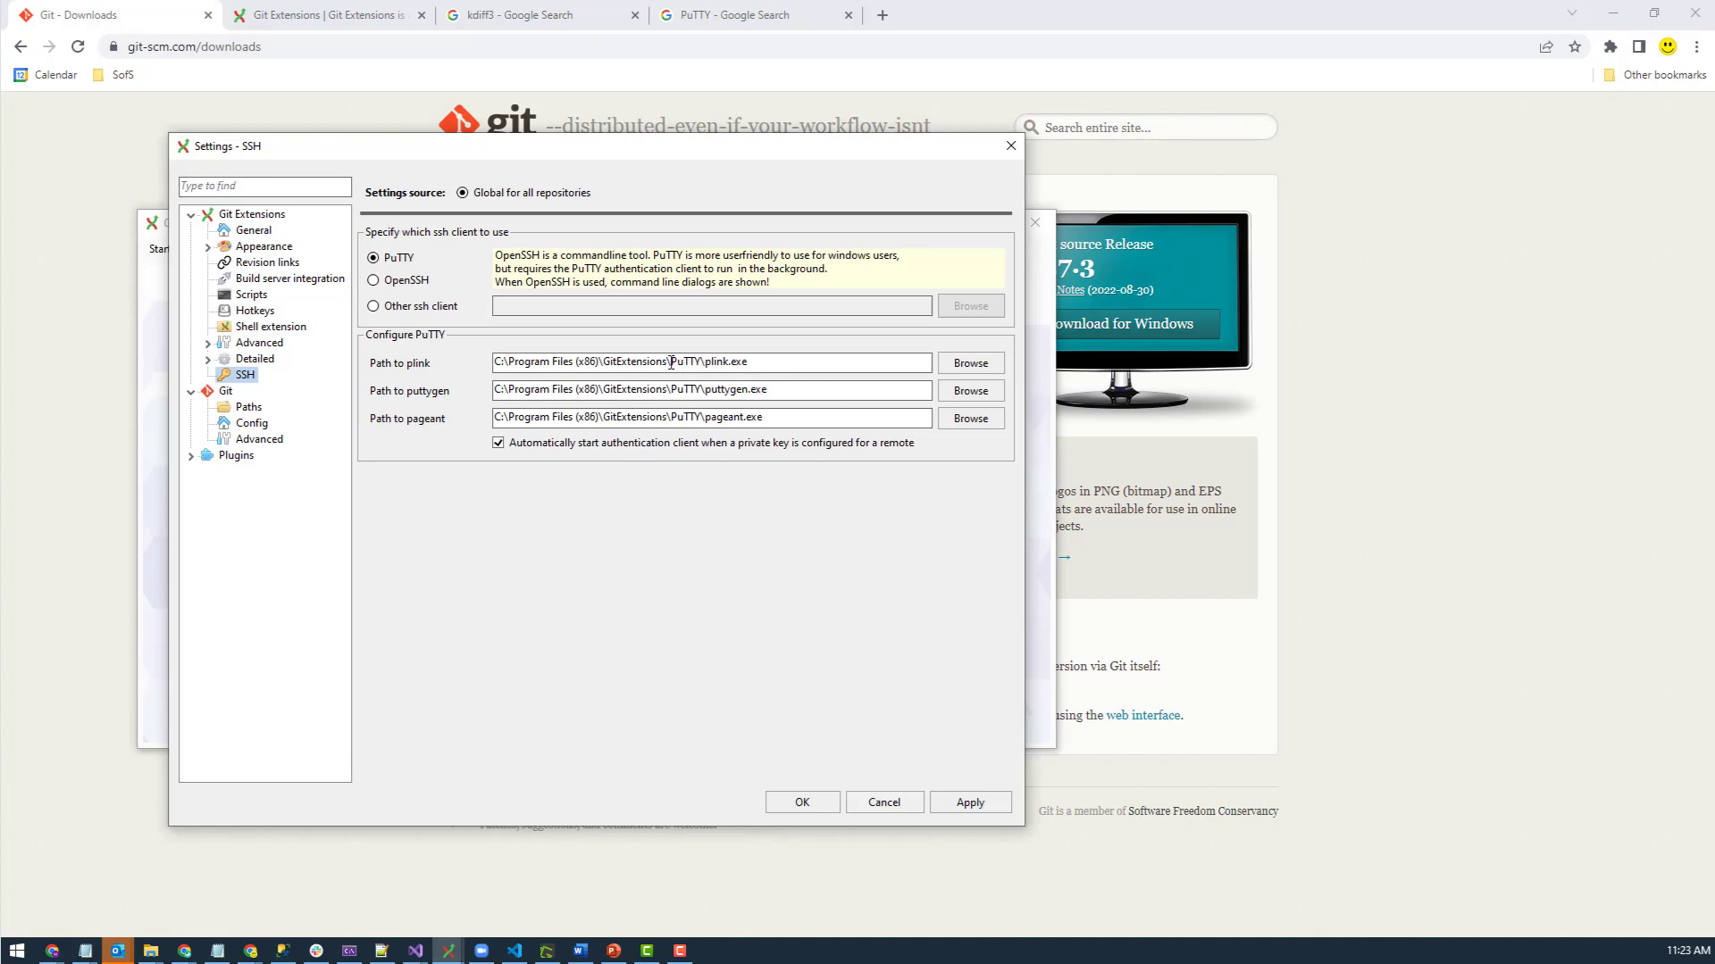
{"action": "left_click_drag", "start_coordinate": [690, 362], "coordinate": [720, 363]}
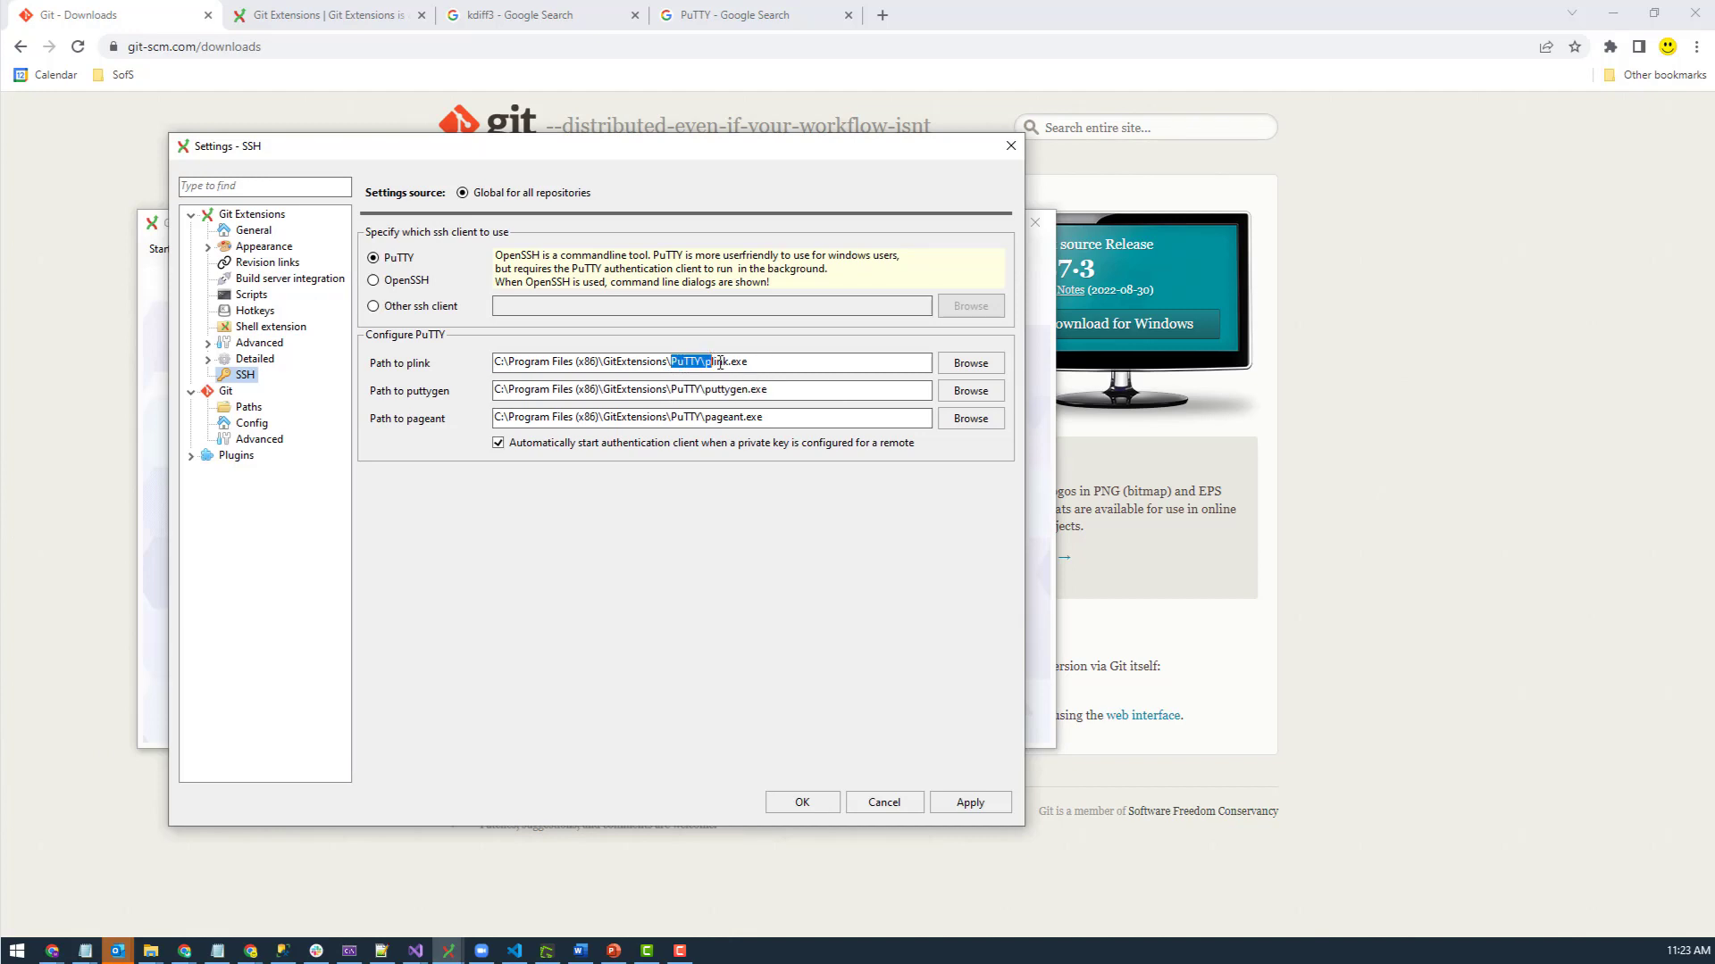
{"action": "left_click", "coordinate": [668, 360]}
{"action": "left_click_drag", "start_coordinate": [671, 362], "coordinate": [488, 354]}
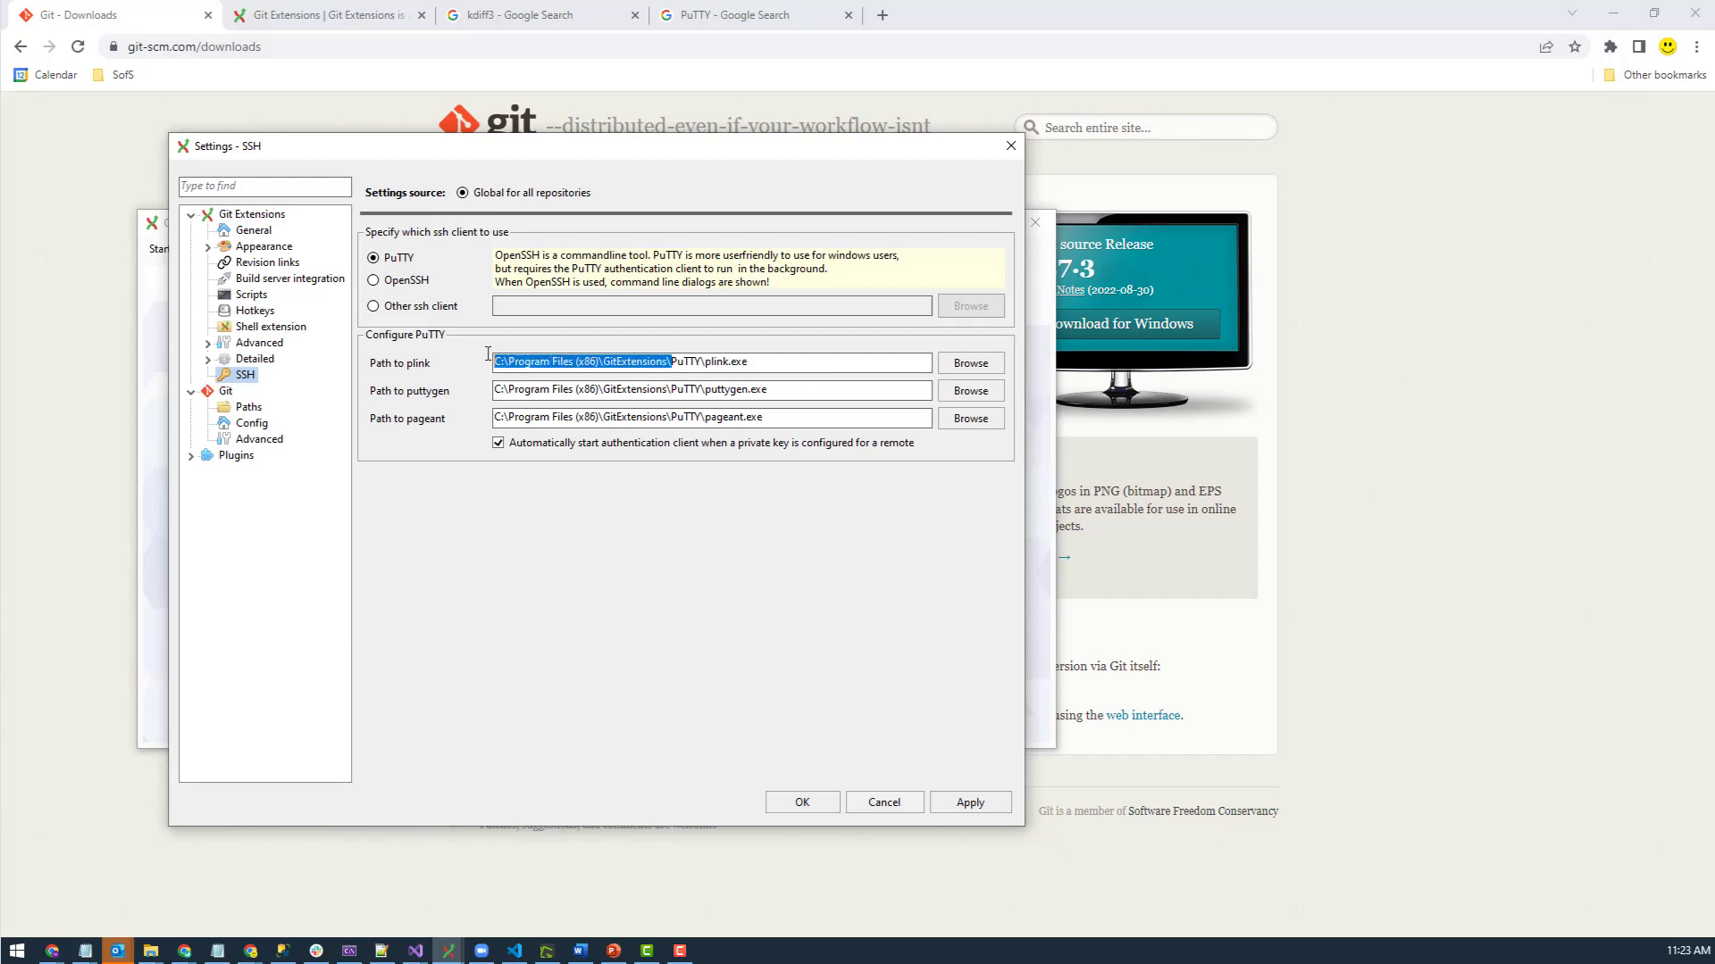
{"action": "left_click", "coordinate": [675, 361]}
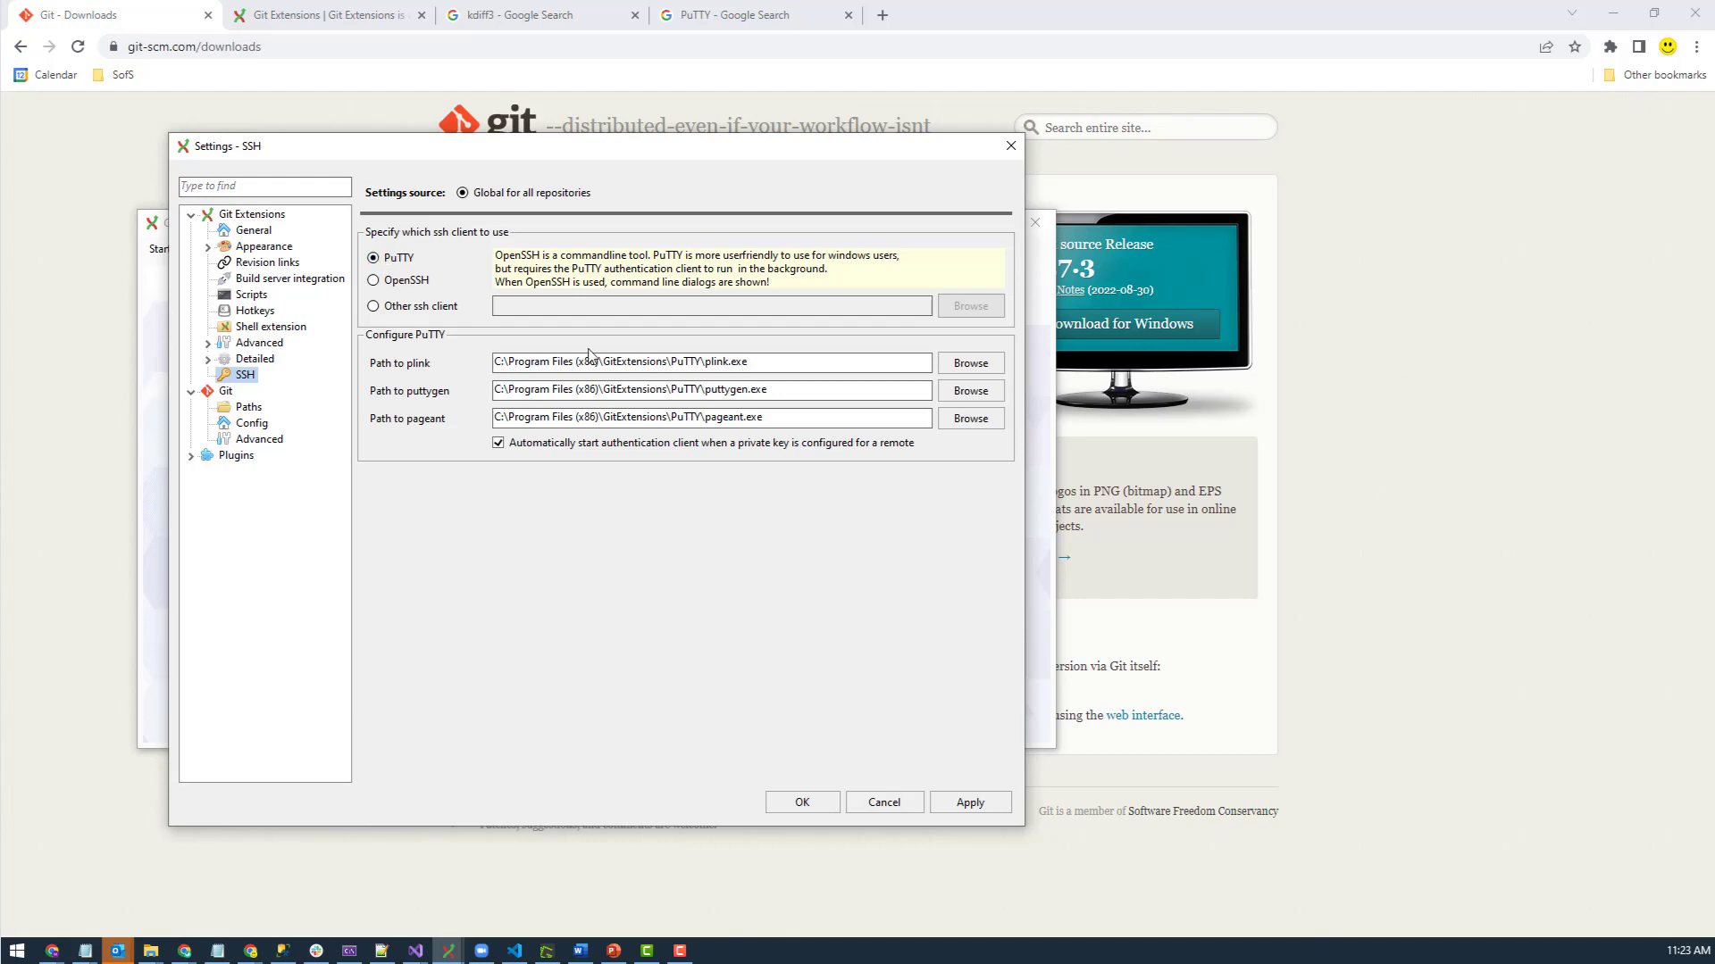
{"action": "left_click", "coordinate": [953, 811]}
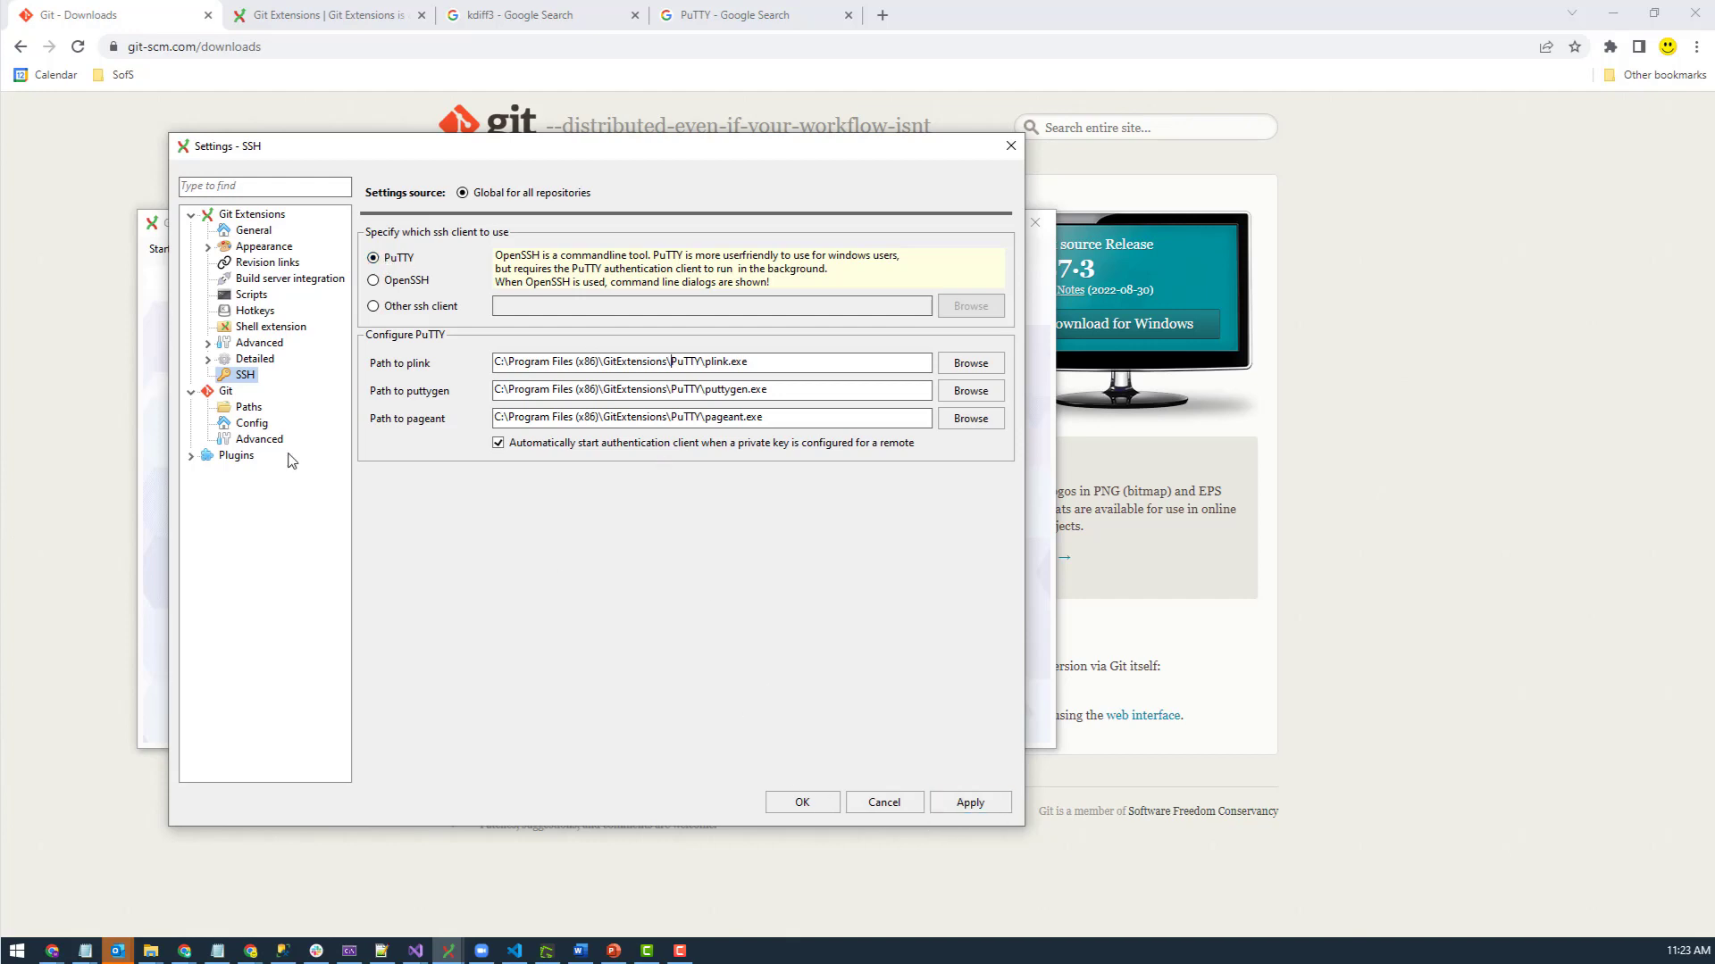
- Review the Checklist once more, then cancel Settings to return to the start screen
{"action": "left_click", "coordinate": [254, 217]}
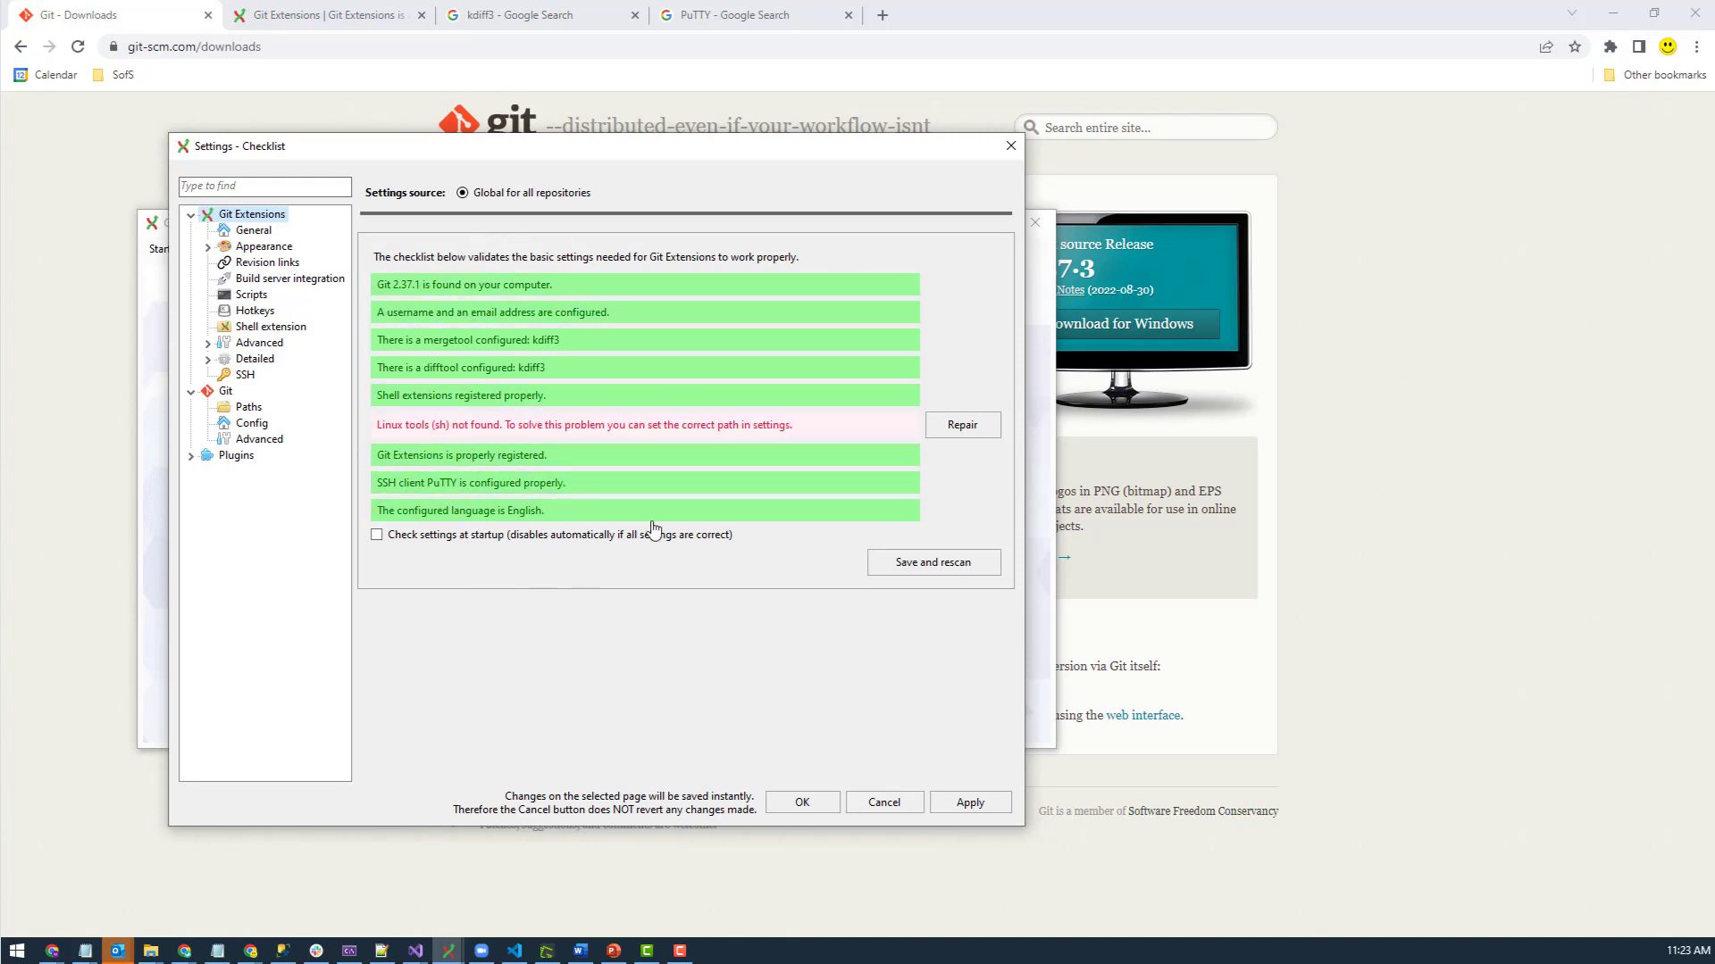
{"action": "left_click", "coordinate": [887, 805]}
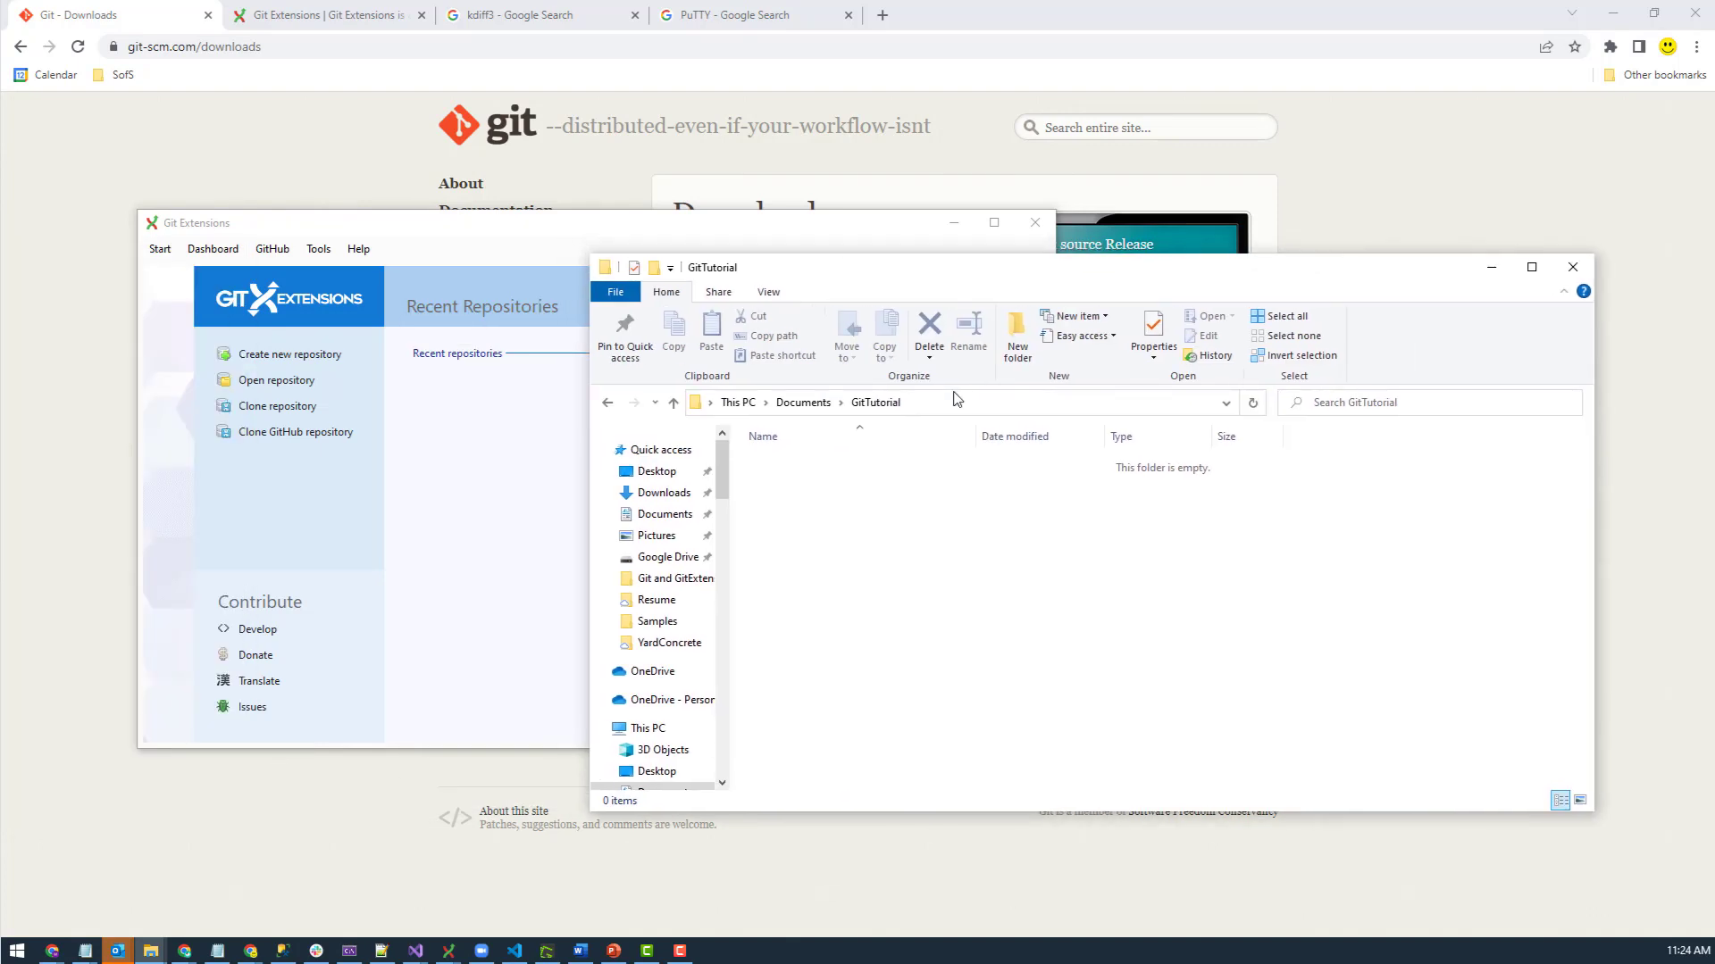
- Create a new repository at the copied Documents\GitTutorial folder path and confirm to open it
{"action": "left_click", "coordinate": [954, 402]}
{"action": "key", "text": "ctrl+c"}
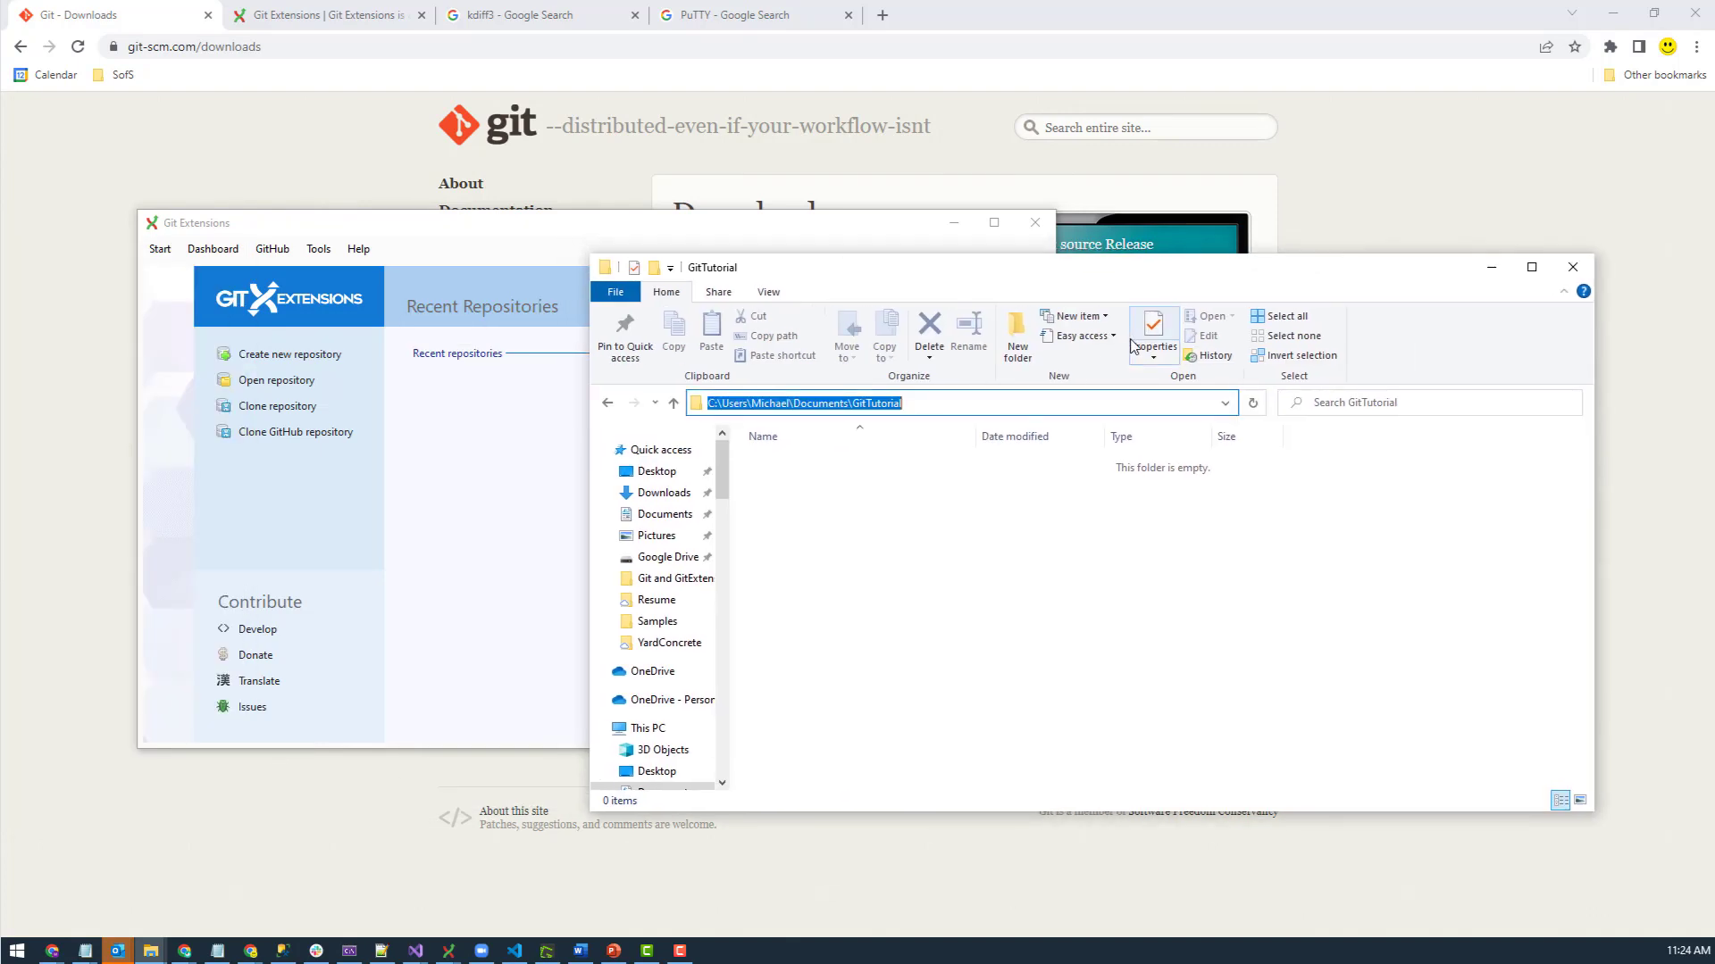
{"action": "left_click_drag", "start_coordinate": [886, 266], "coordinate": [1714, 268]}
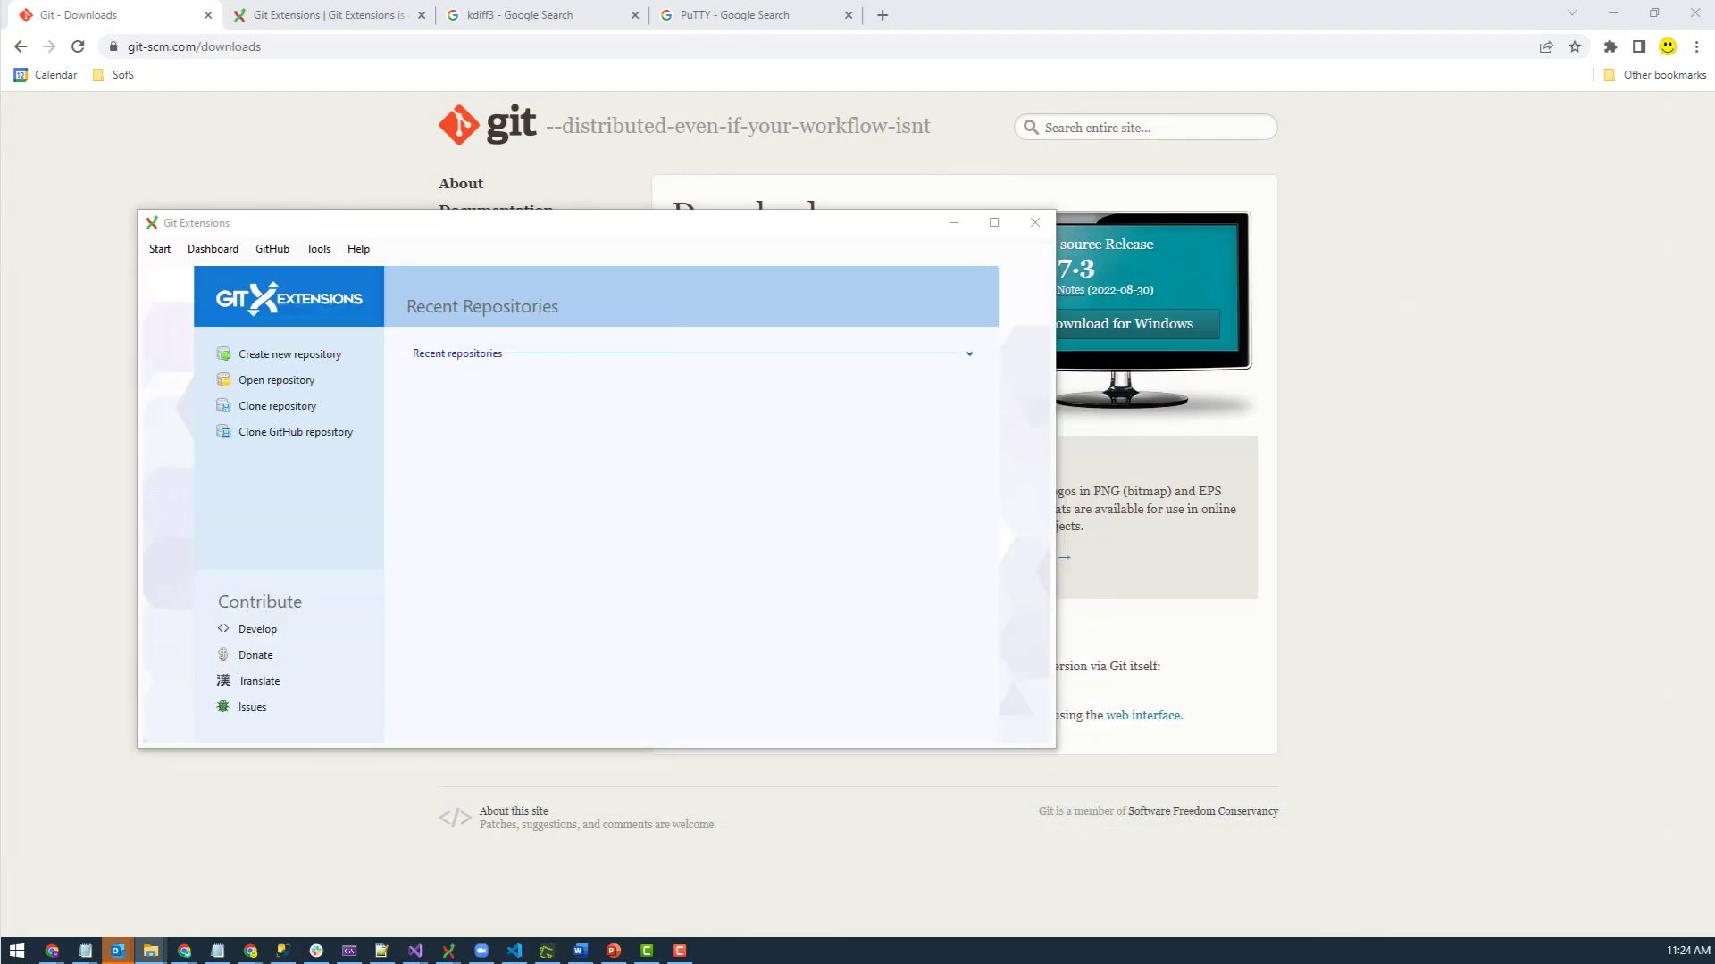
{"action": "left_click", "coordinate": [259, 354]}
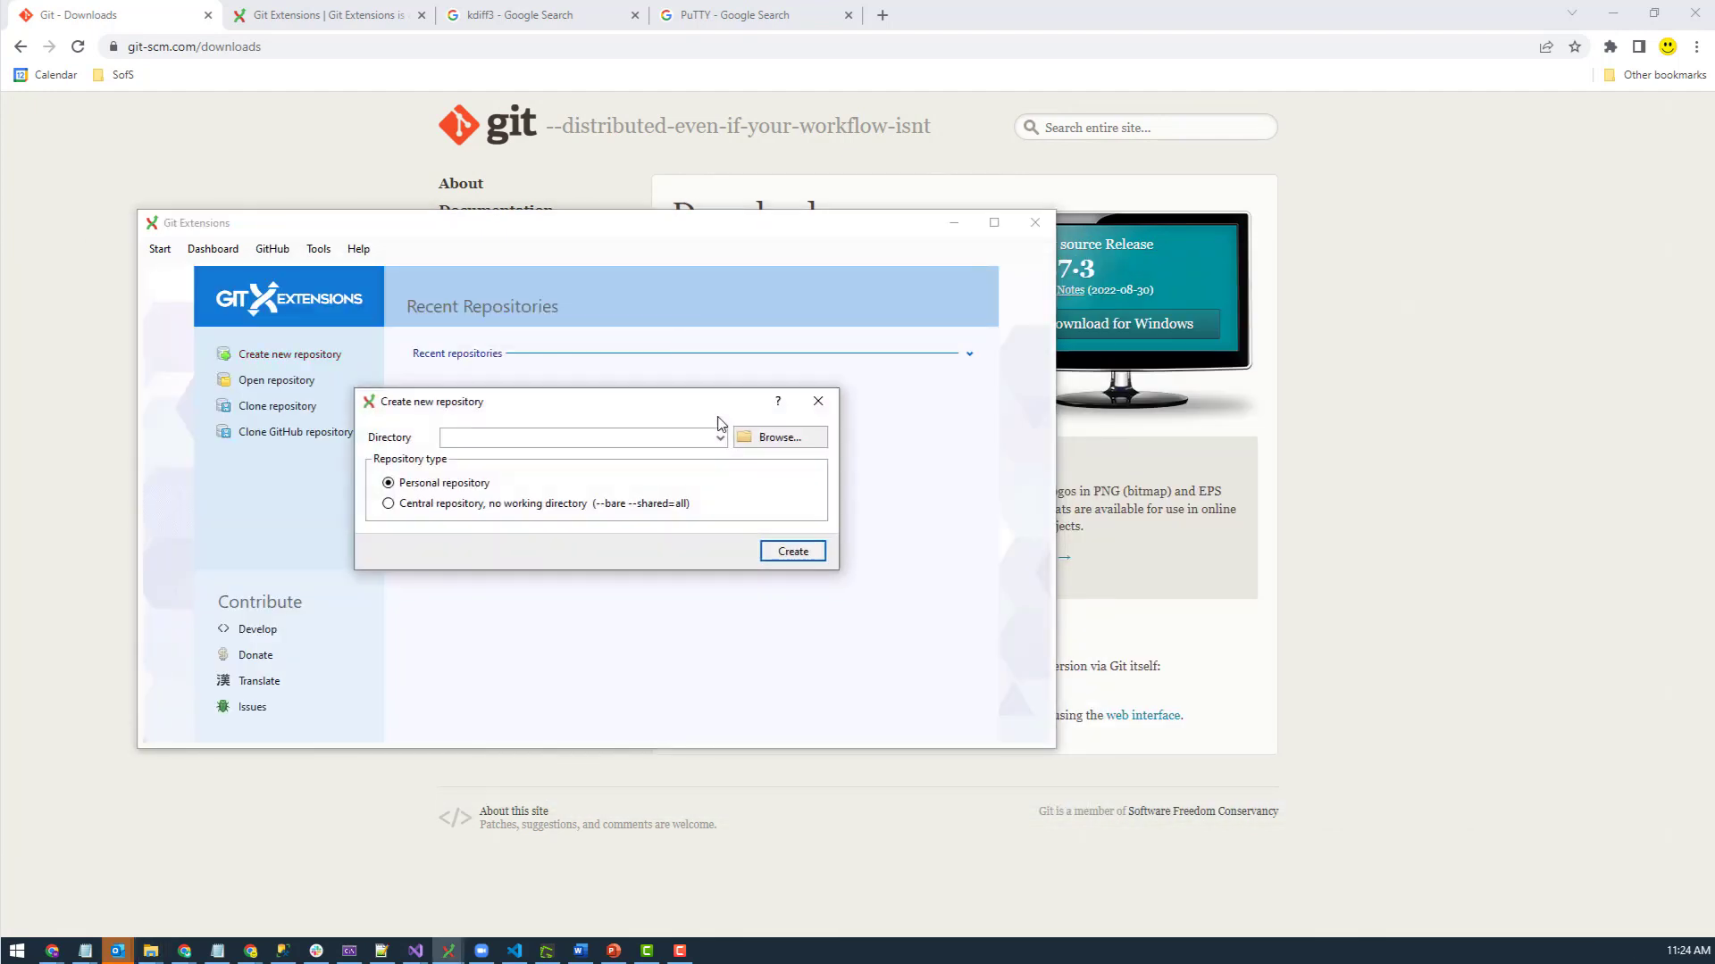
{"action": "left_click", "coordinate": [656, 437]}
{"action": "key", "text": "ctrl+v"}
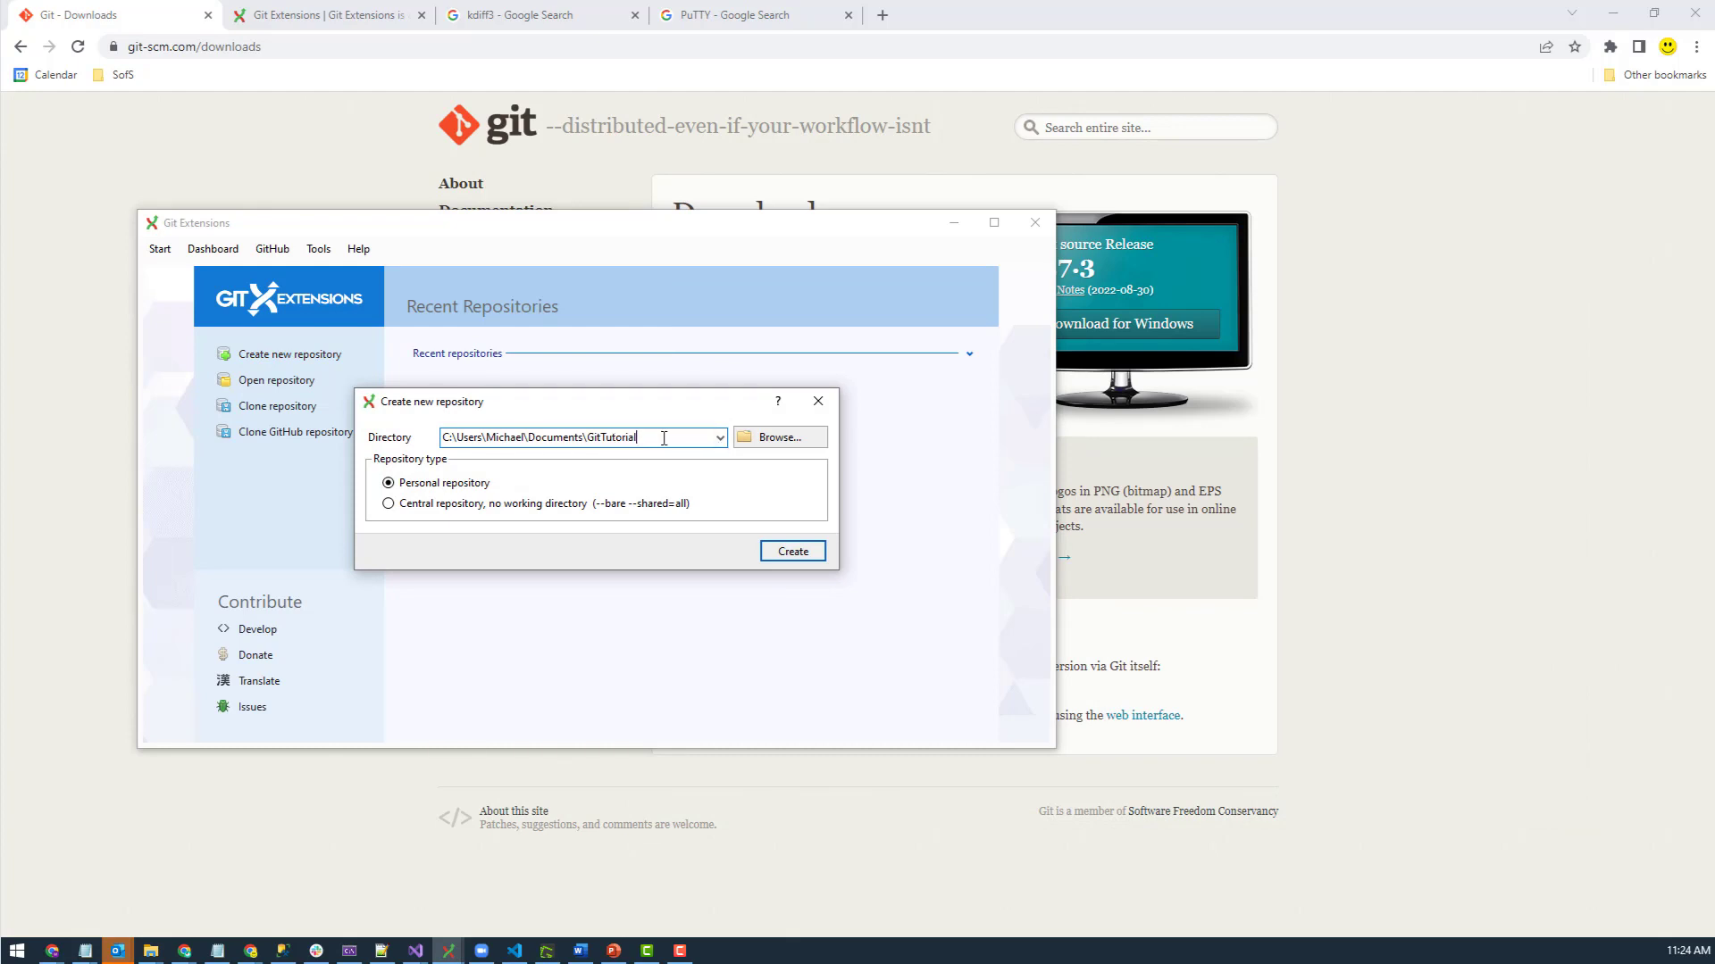
{"action": "left_click", "coordinate": [804, 554]}
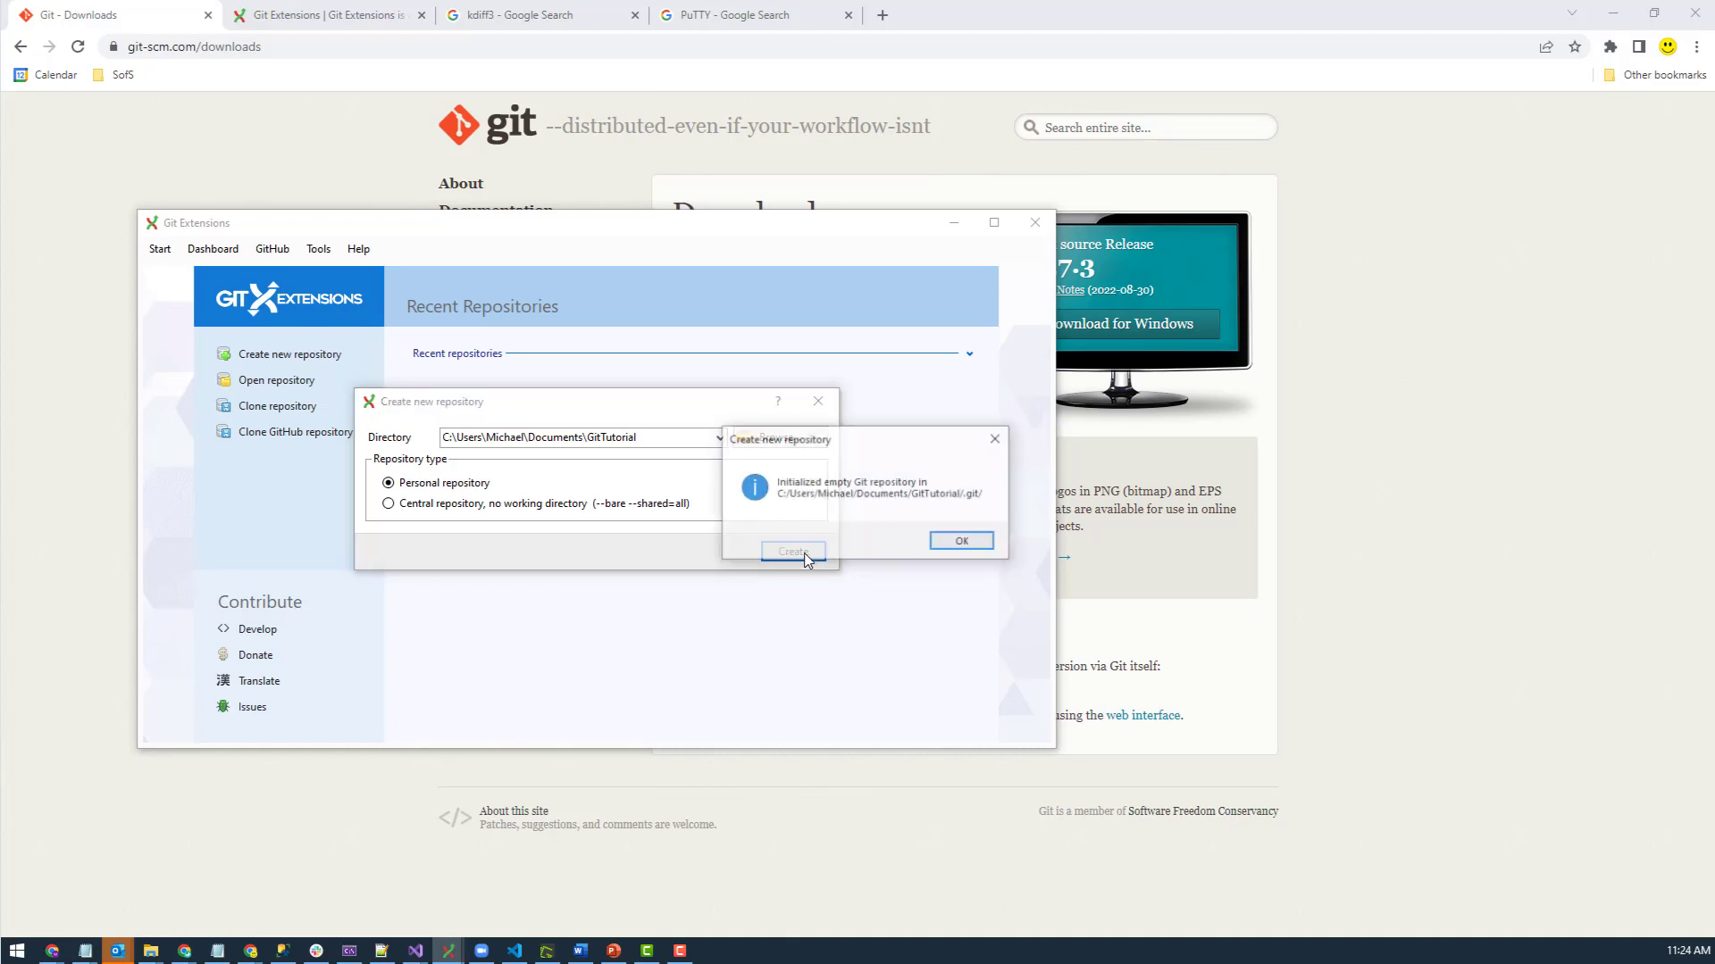
{"action": "left_click", "coordinate": [969, 542]}
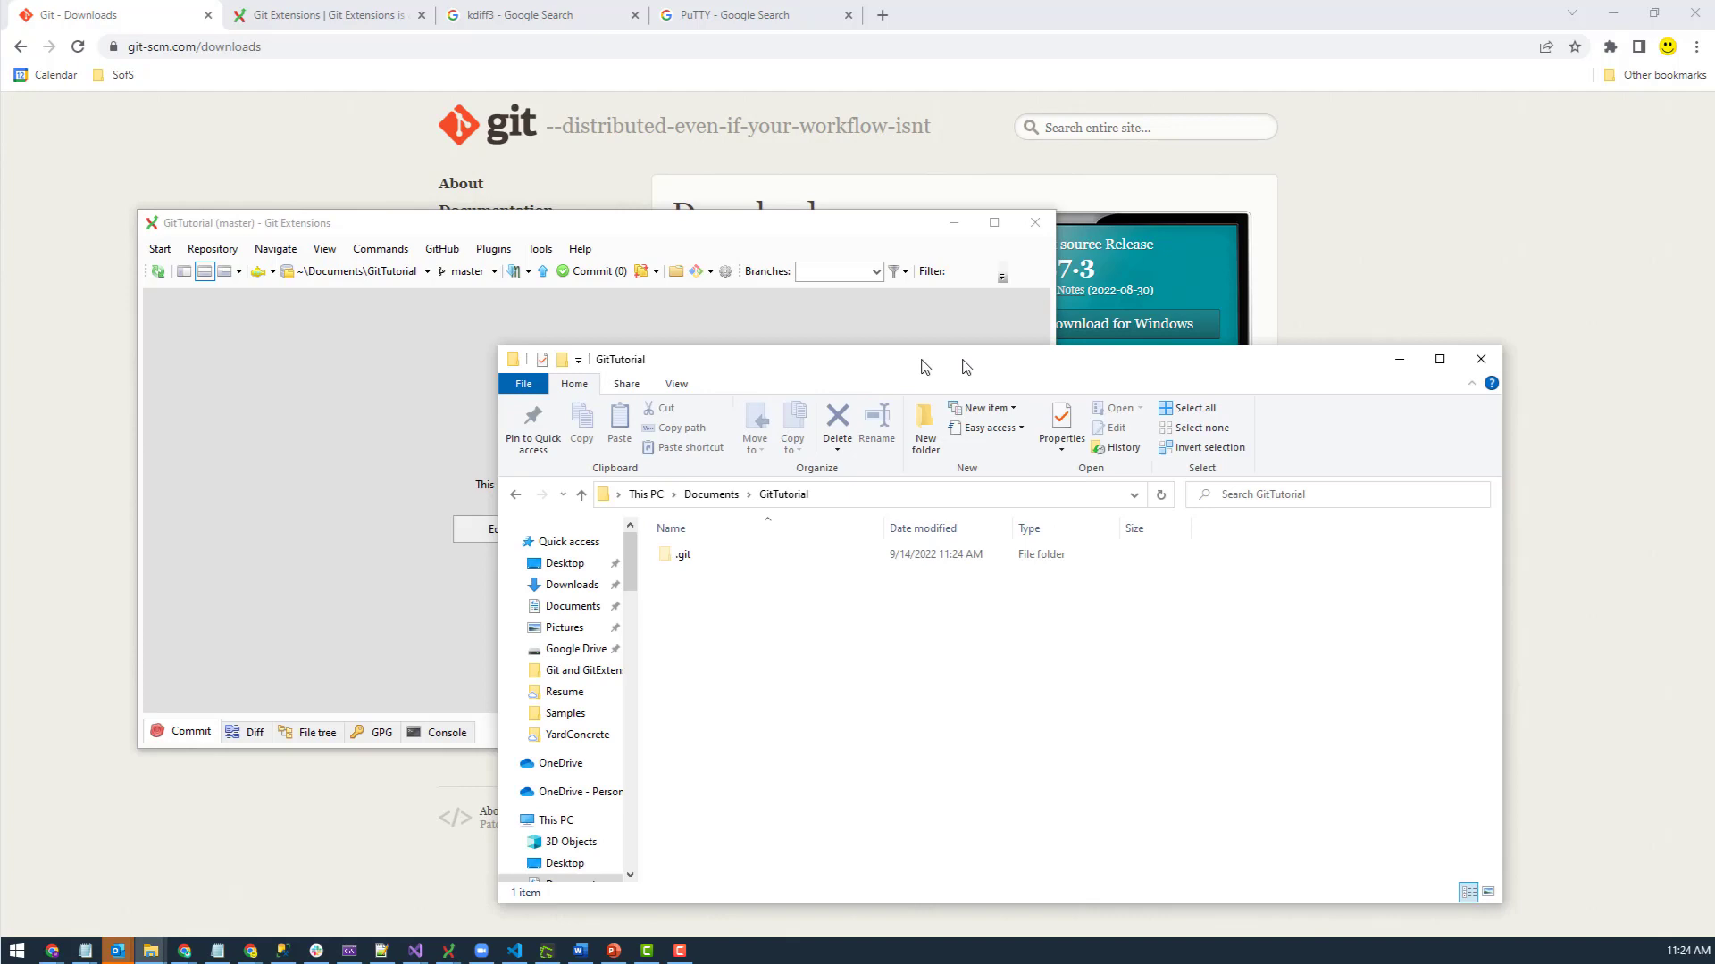
- Place File Explorer beside Git Extensions and look inside the .git folder
{"action": "left_click_drag", "start_coordinate": [924, 367], "coordinate": [1011, 279]}
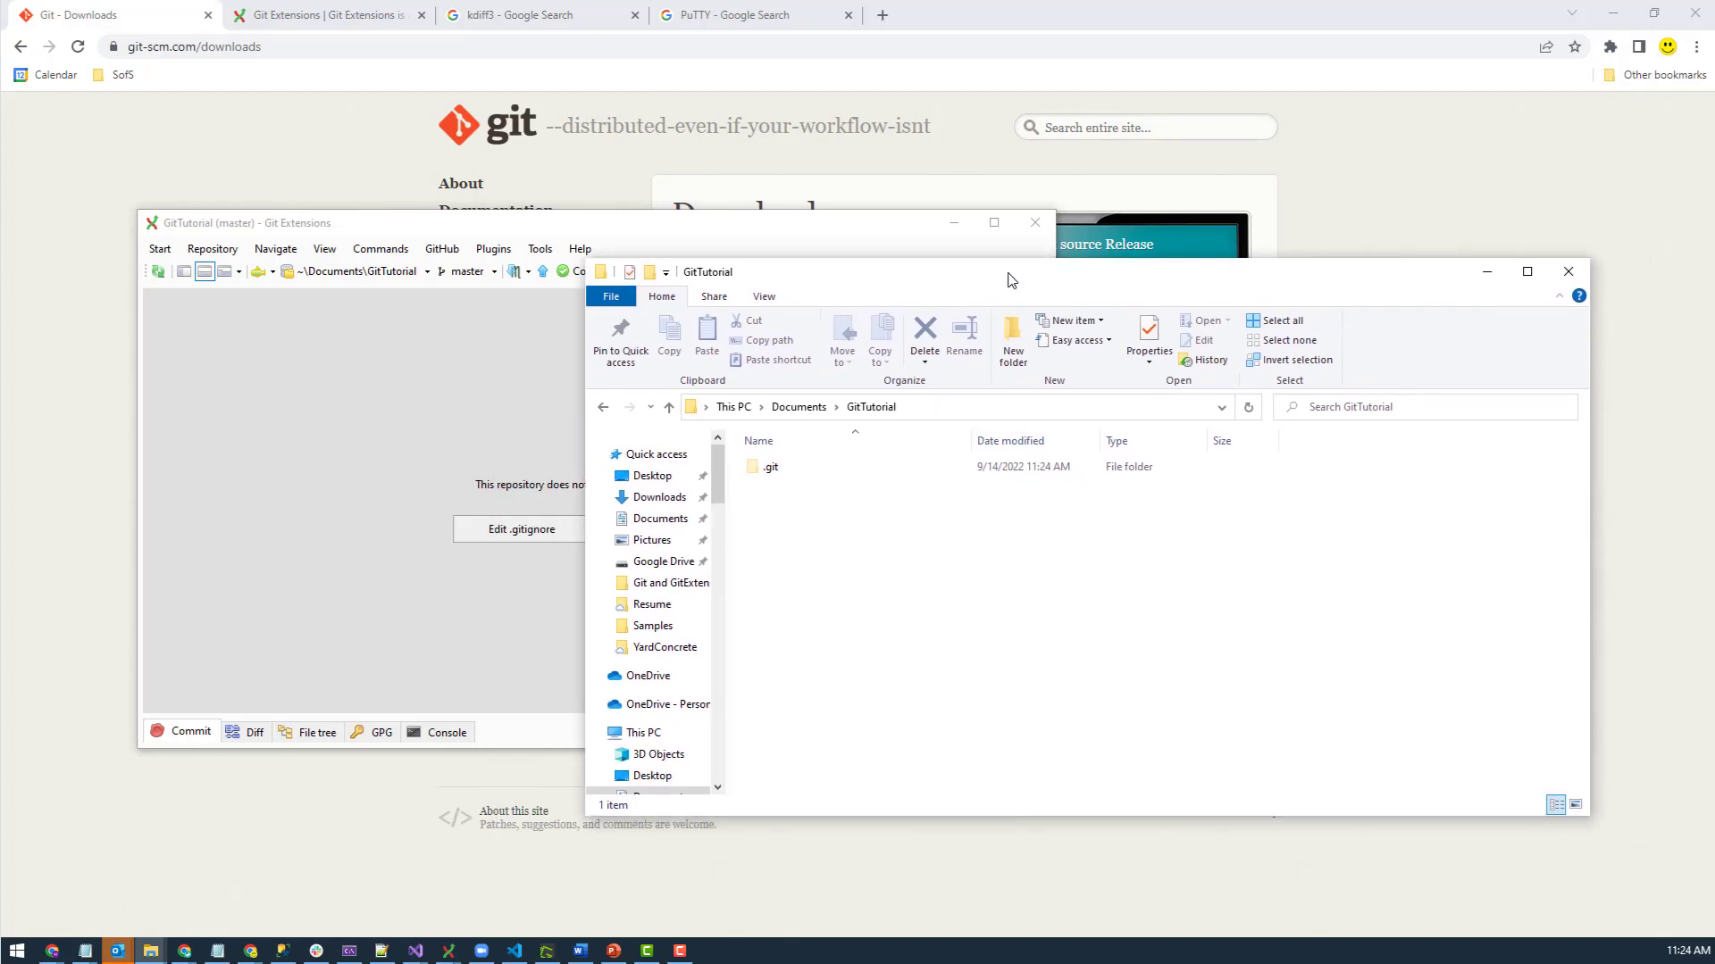
{"action": "double_click", "coordinate": [771, 468]}
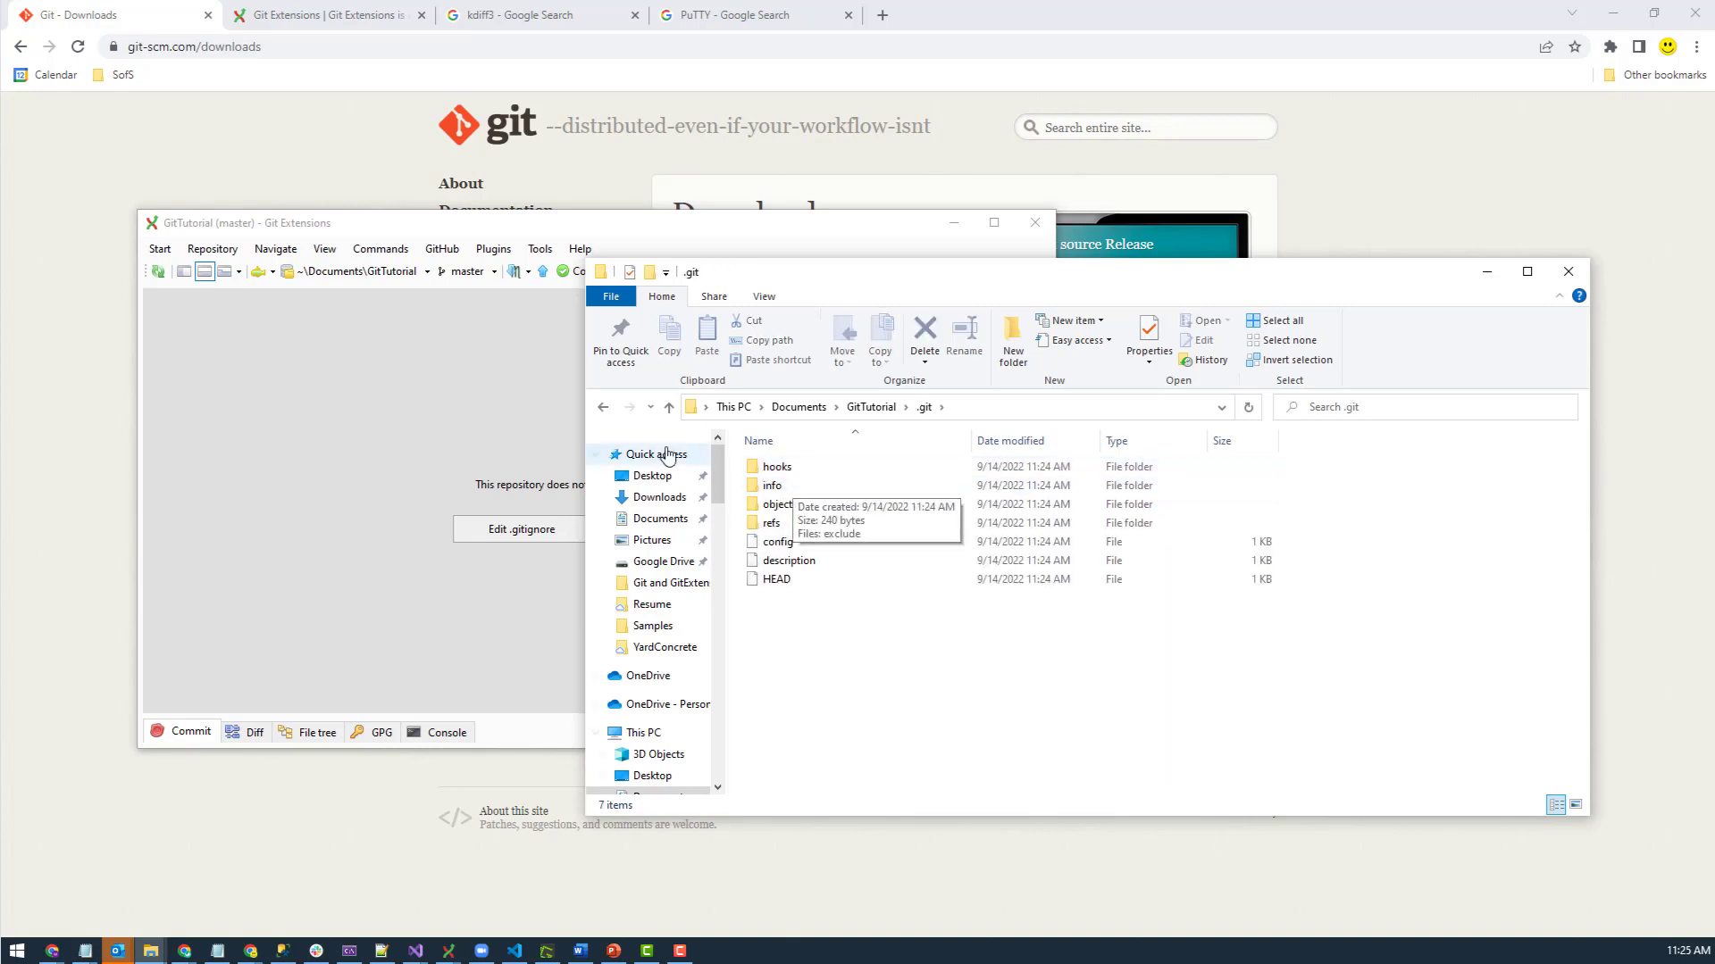
{"action": "left_click", "coordinate": [605, 409]}
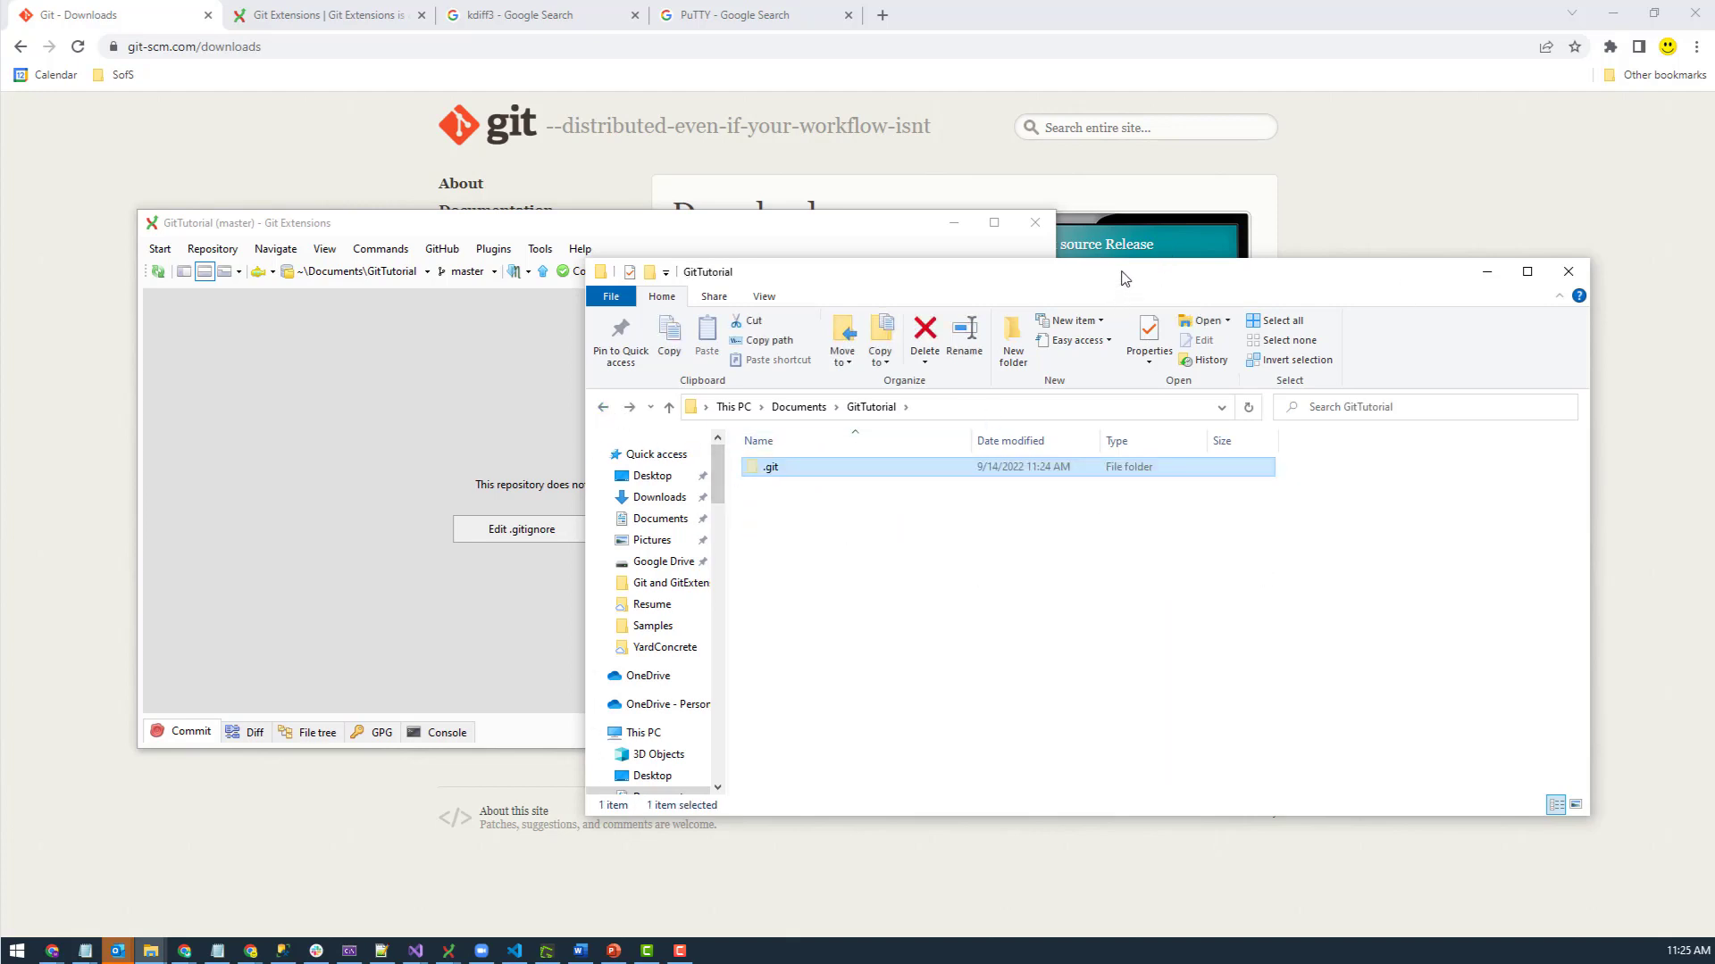
{"action": "left_click_drag", "start_coordinate": [1127, 274], "coordinate": [938, 218]}
- Create a new text document named test.txt in the GitTutorial folder
{"action": "right_click", "coordinate": [630, 493]}
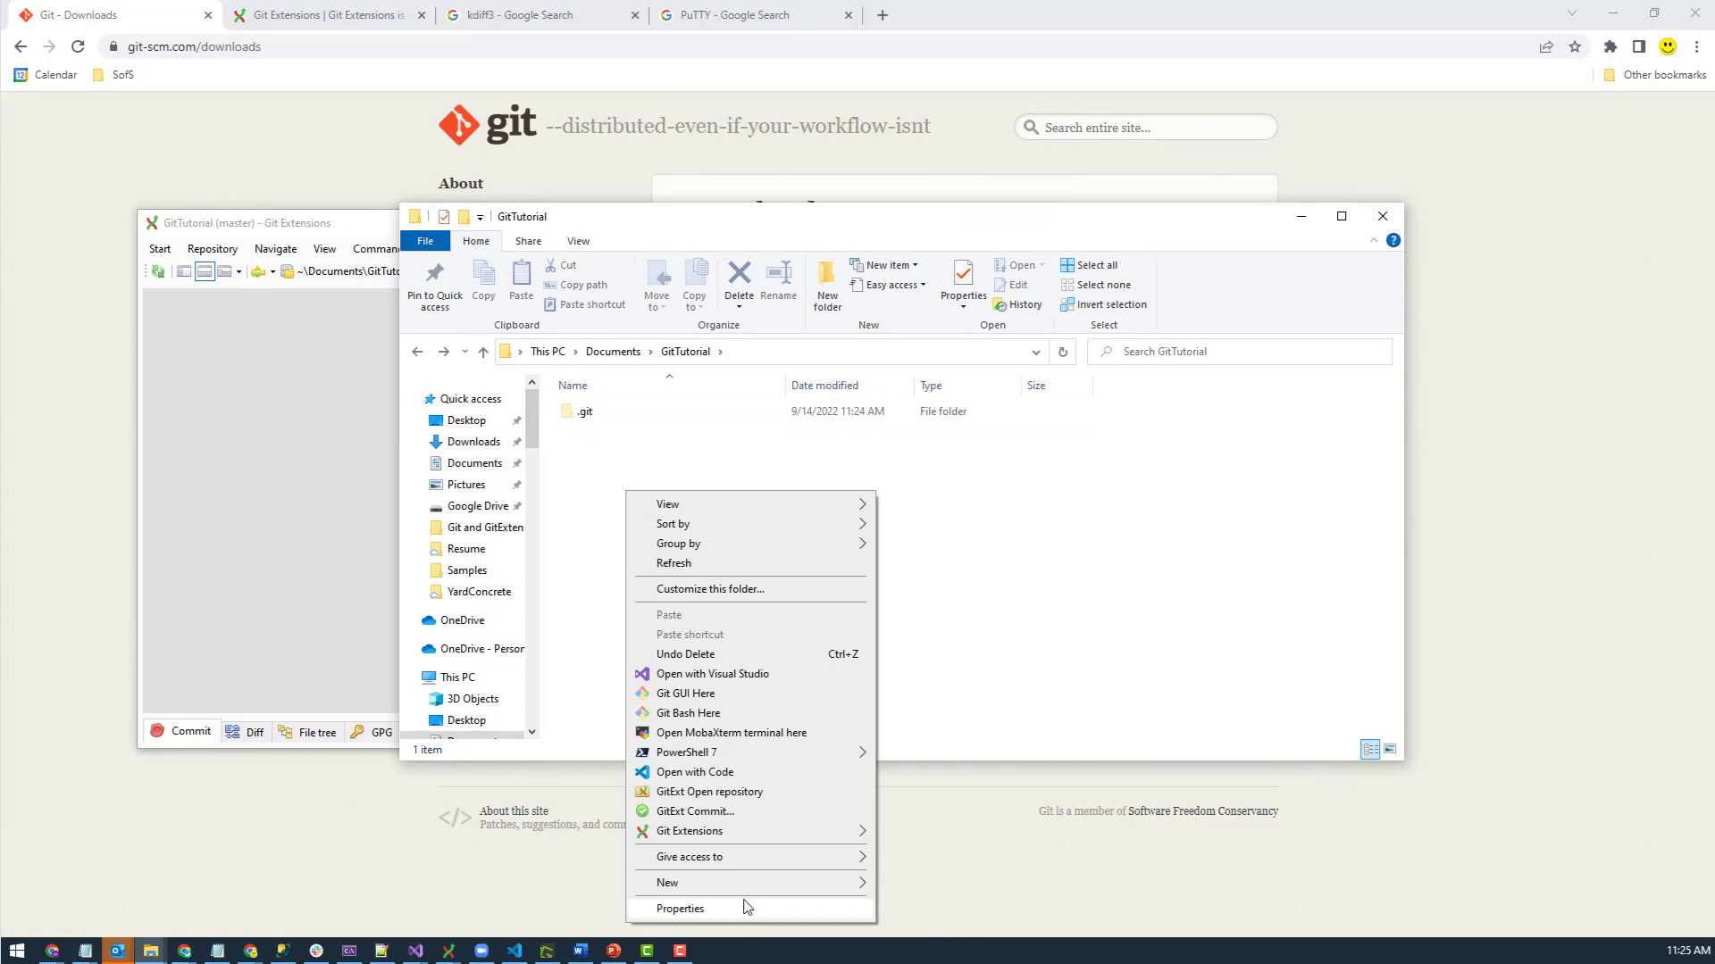
{"action": "mouse_move", "coordinate": [740, 884]}
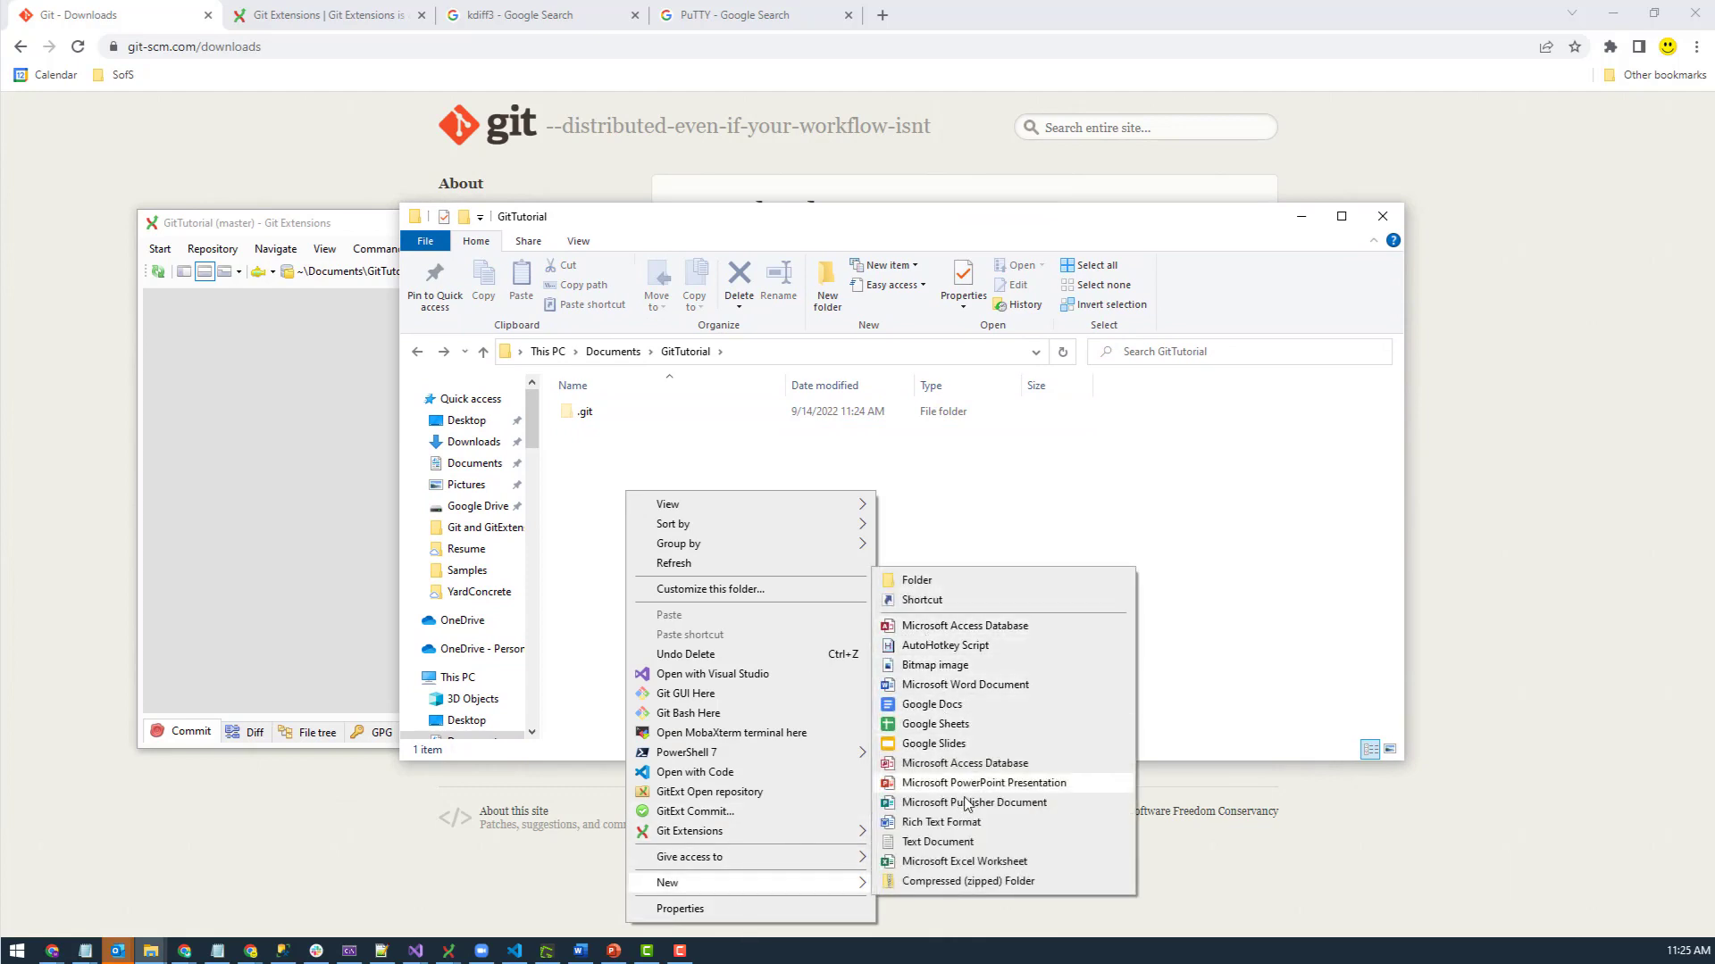
{"action": "left_click", "coordinate": [938, 842]}
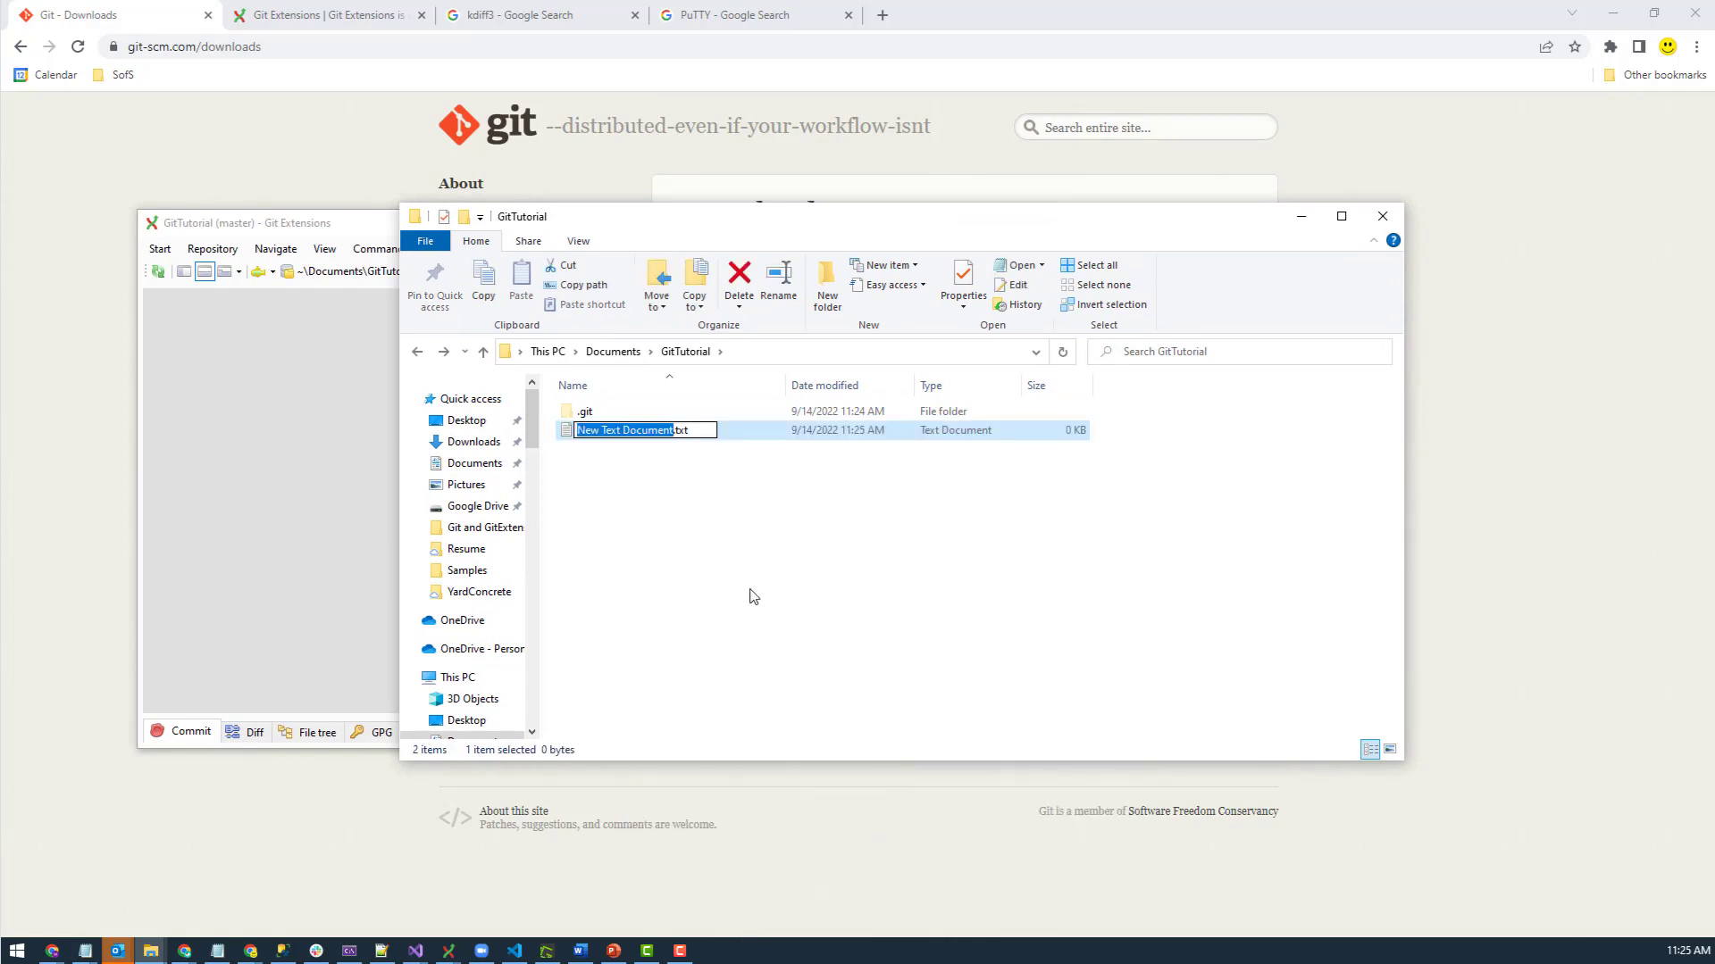
{"action": "type", "text": "test"}
{"action": "key", "text": "Return"}
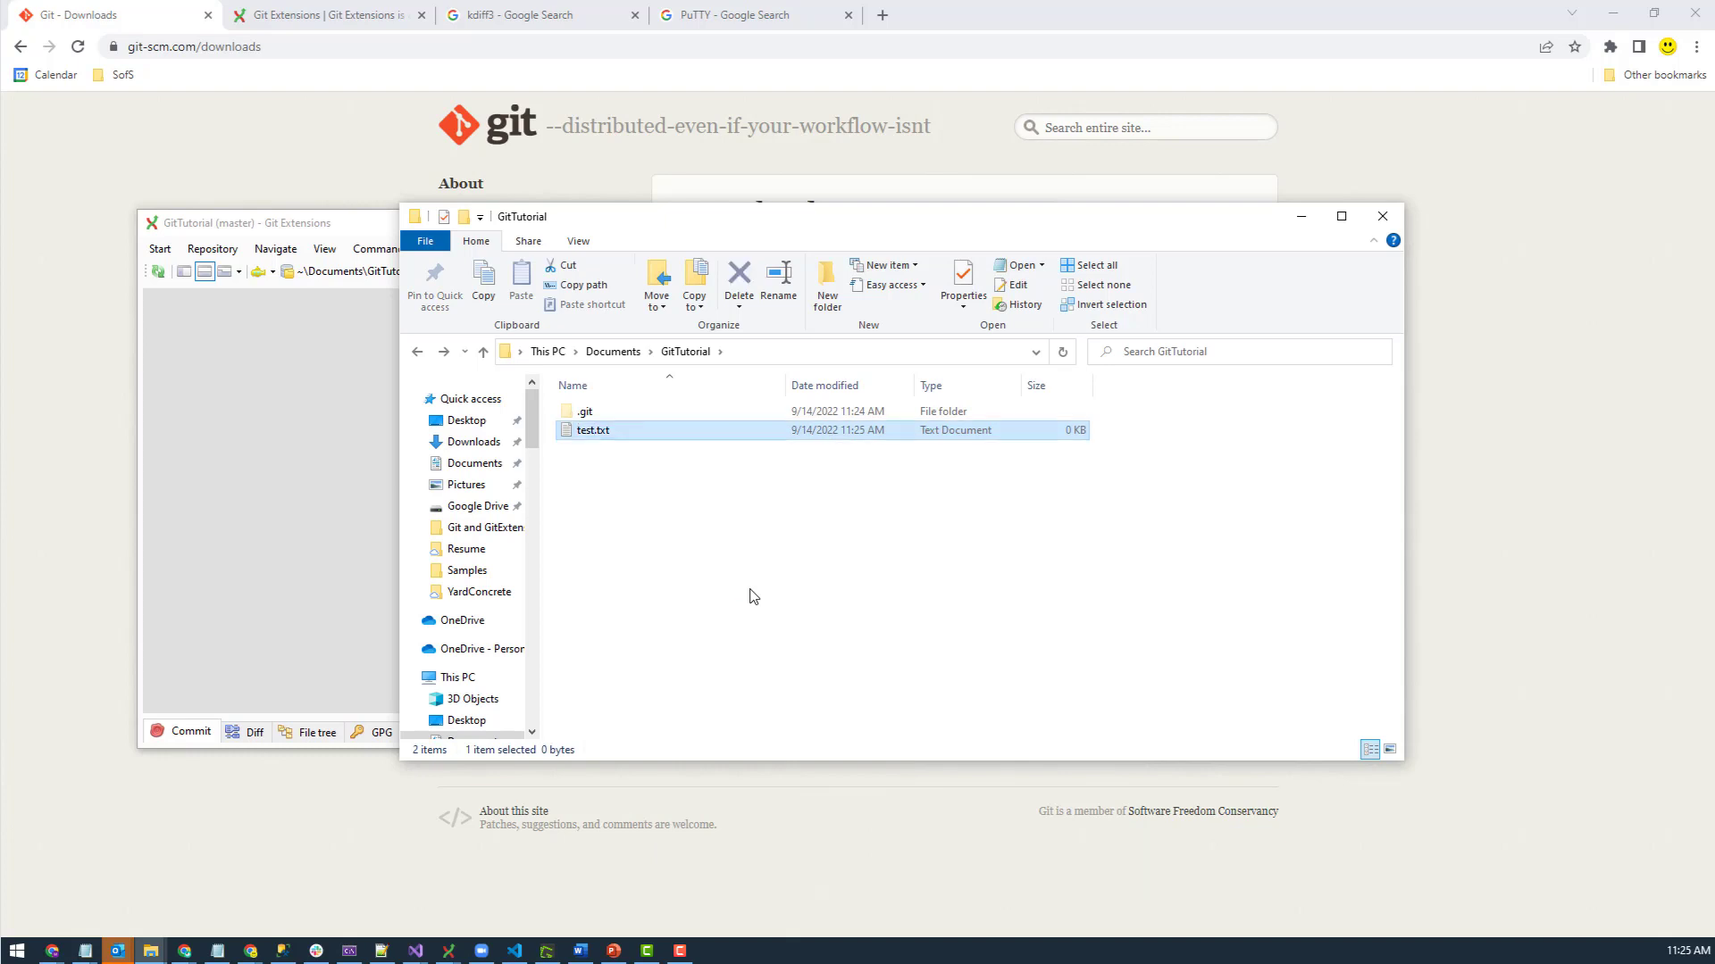
- Write 'this is a test' in test.txt and save it
{"action": "double_click", "coordinate": [616, 430]}
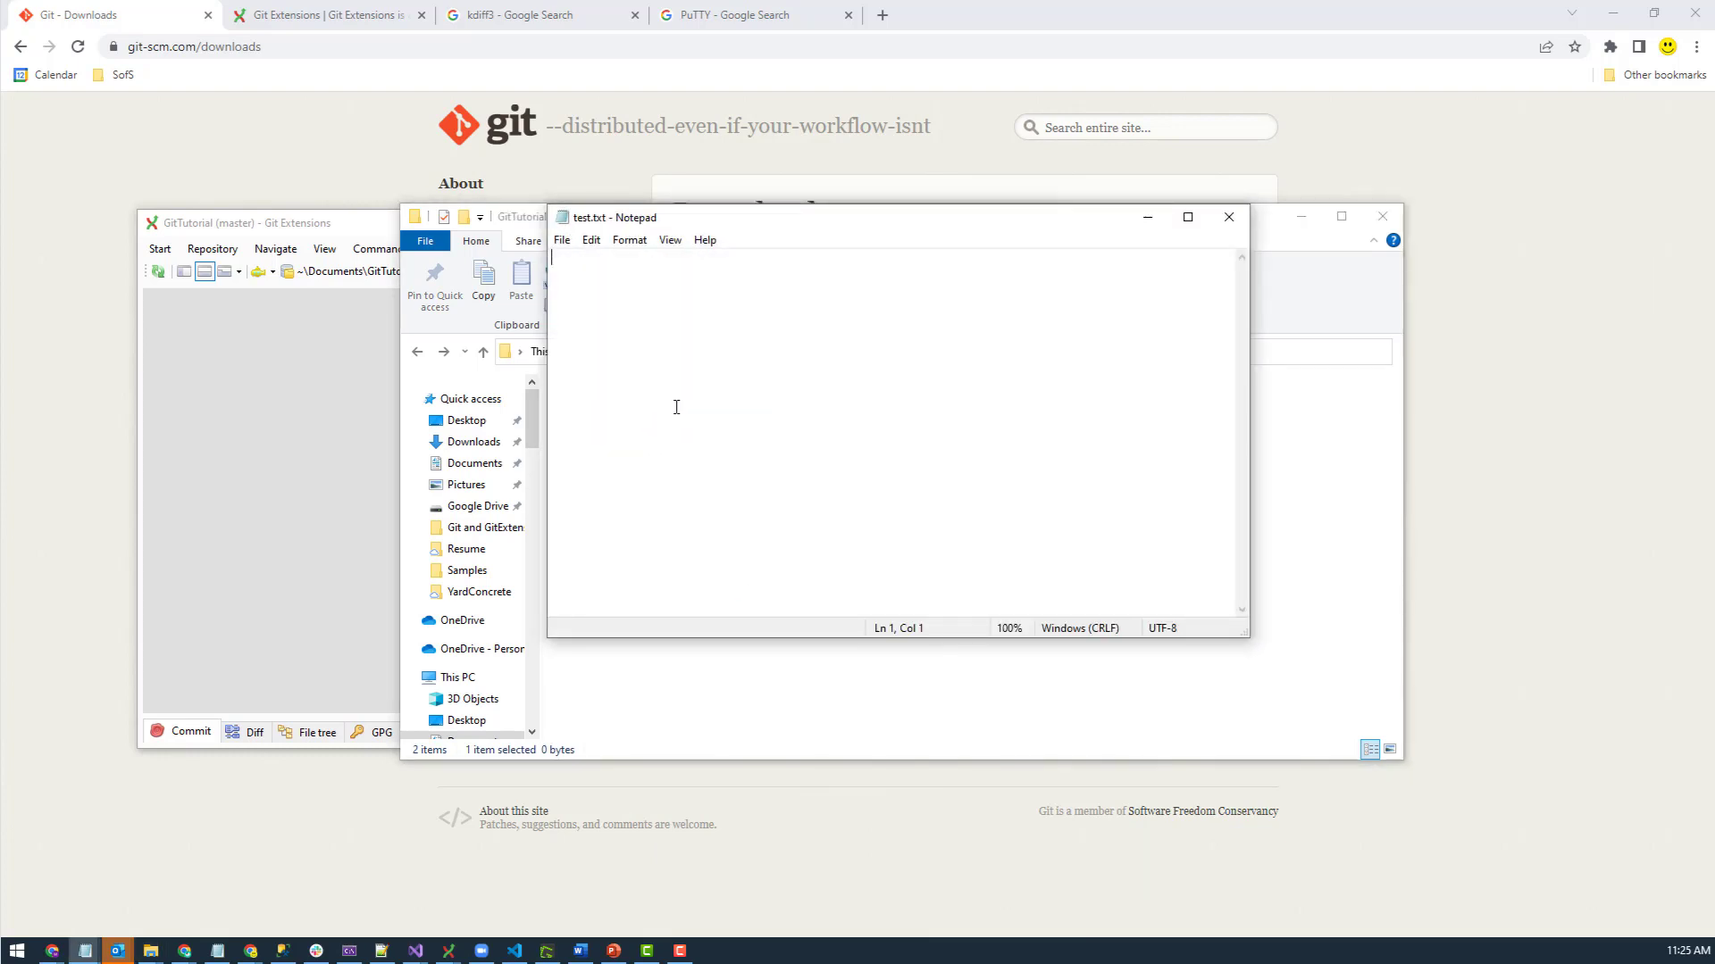
{"action": "type", "text": "this is a test"}
{"action": "key", "text": "ctrl+s"}
- Refresh GitTutorial, stage test.txt and commit it to master as 'this a test msg'
{"action": "left_click", "coordinate": [342, 565]}
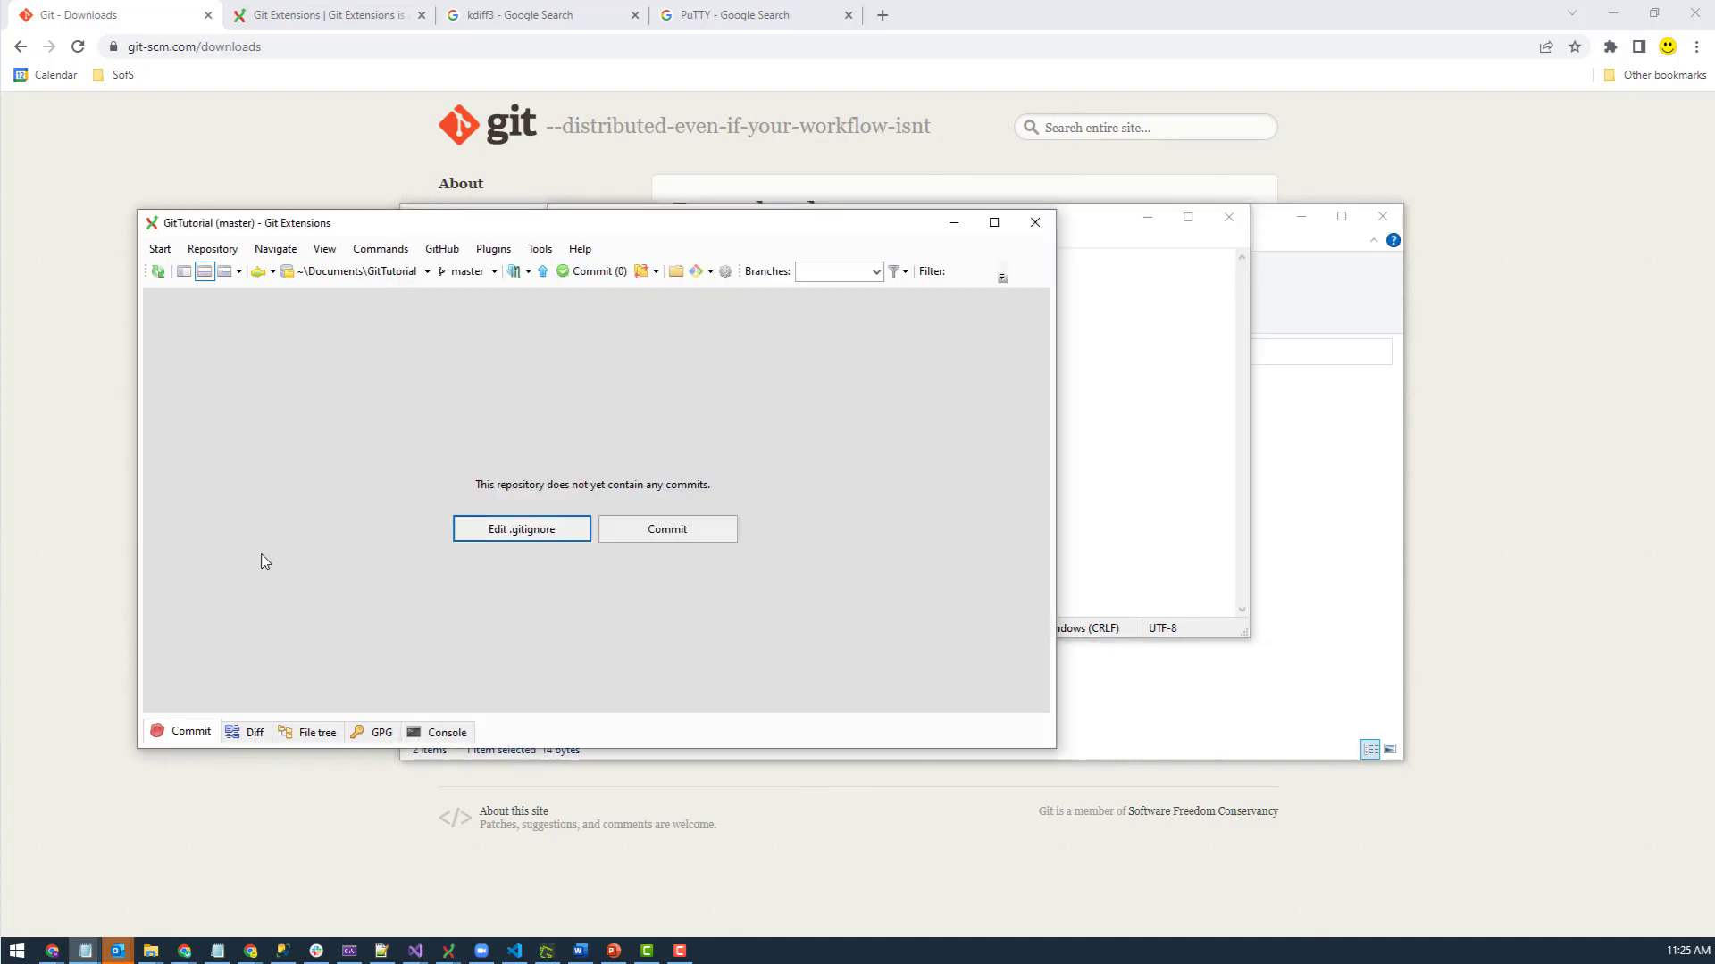
{"action": "left_click", "coordinate": [158, 271]}
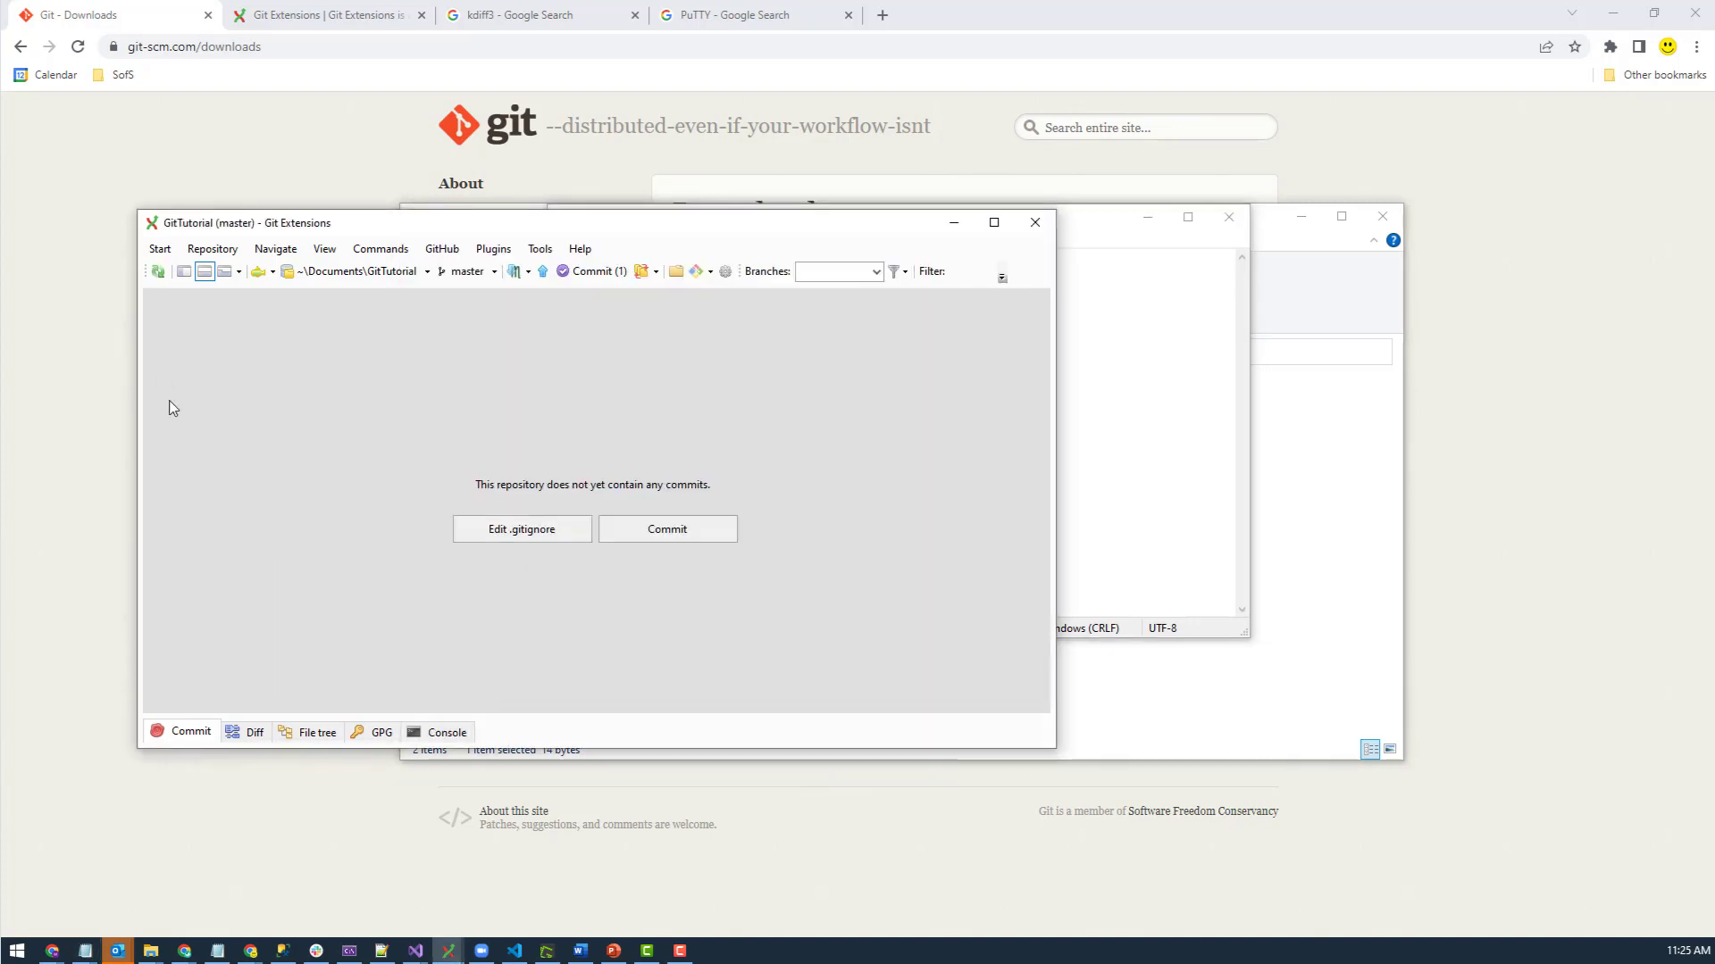
{"action": "left_click", "coordinate": [596, 272]}
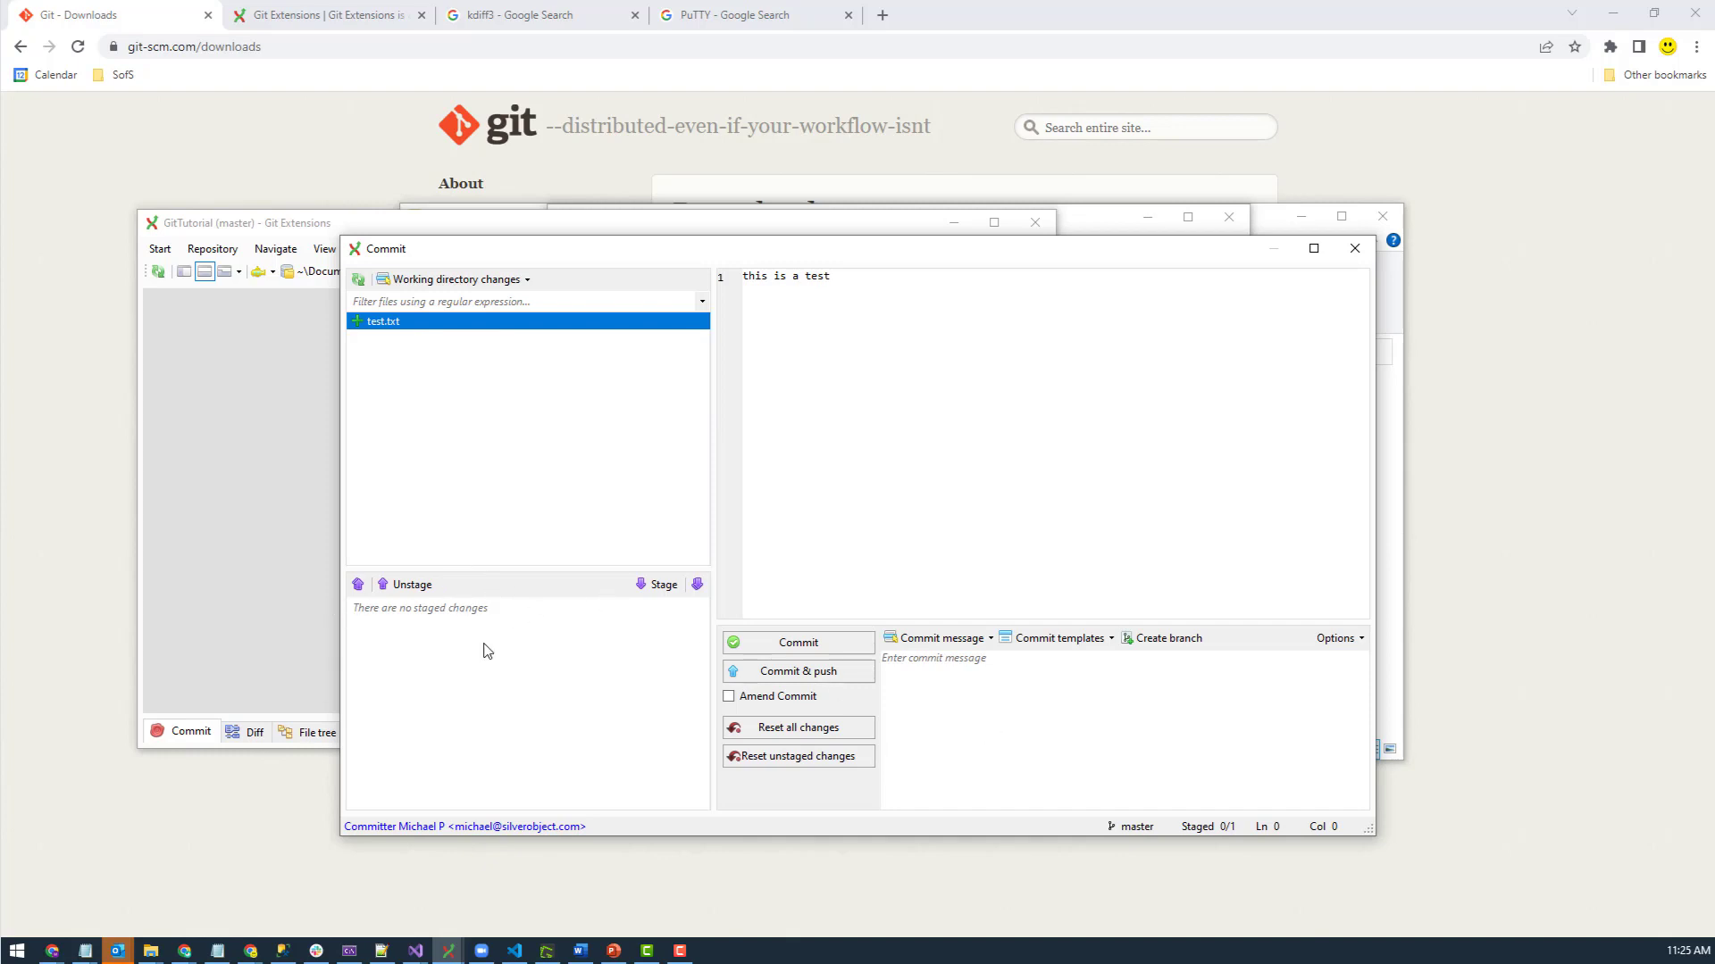
{"action": "left_click", "coordinate": [661, 585]}
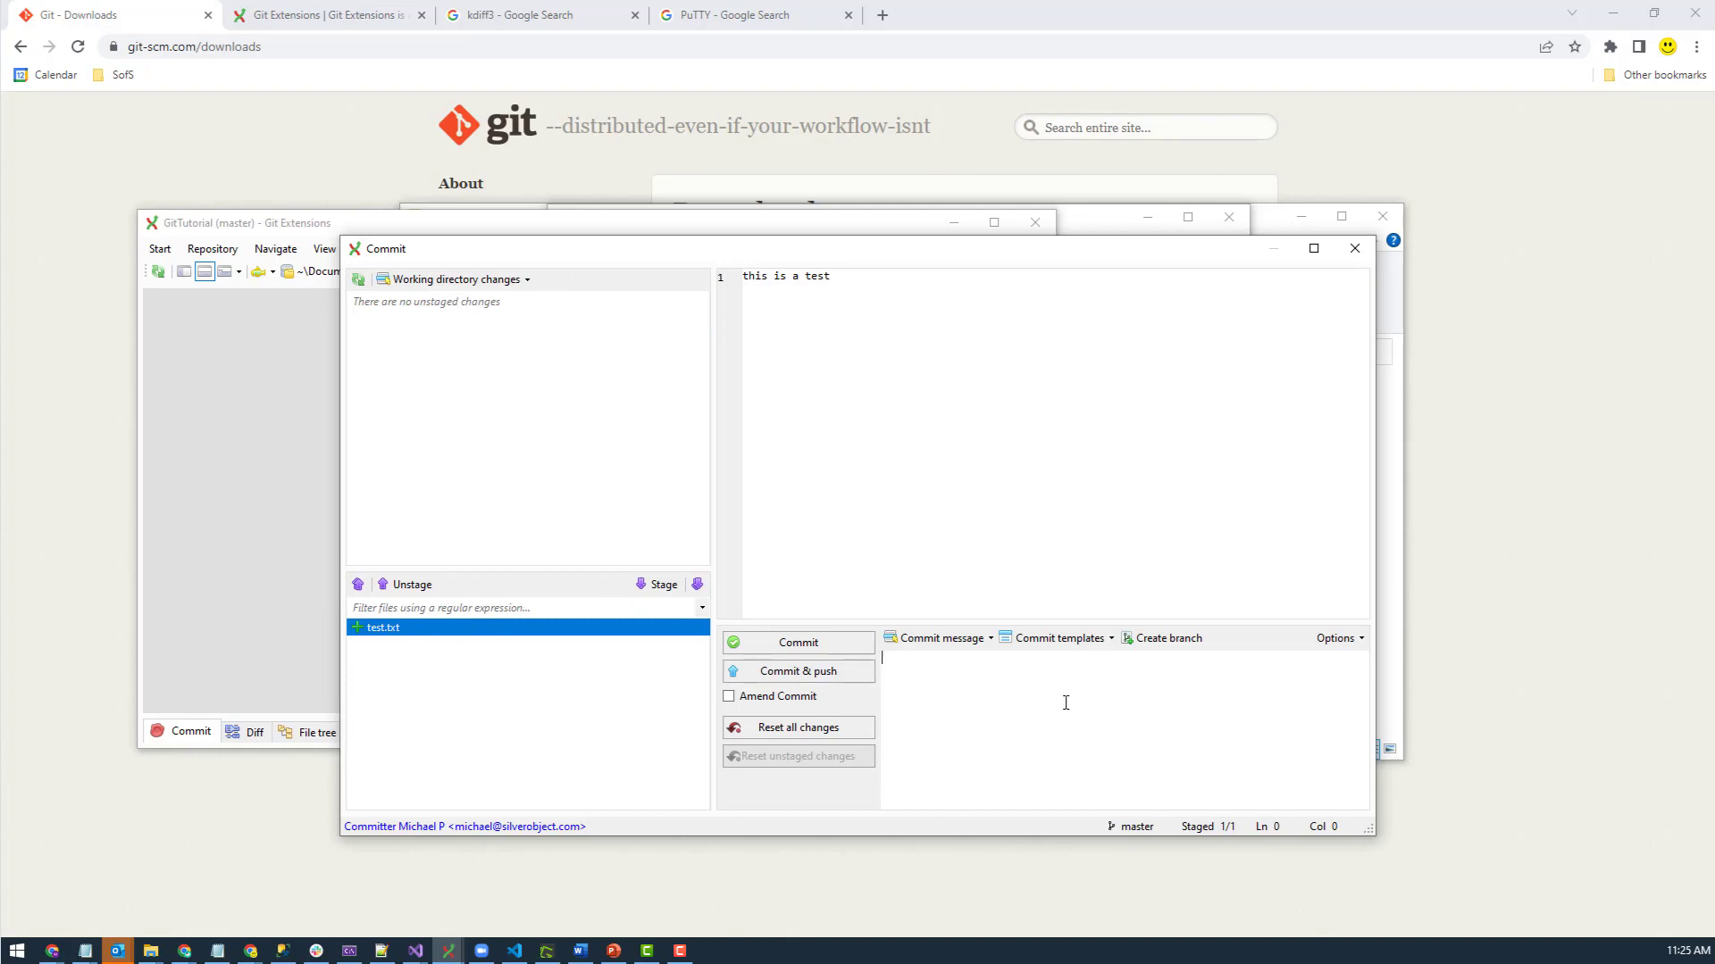
{"action": "type", "text": "this a test msg"}
{"action": "left_click", "coordinate": [811, 647]}
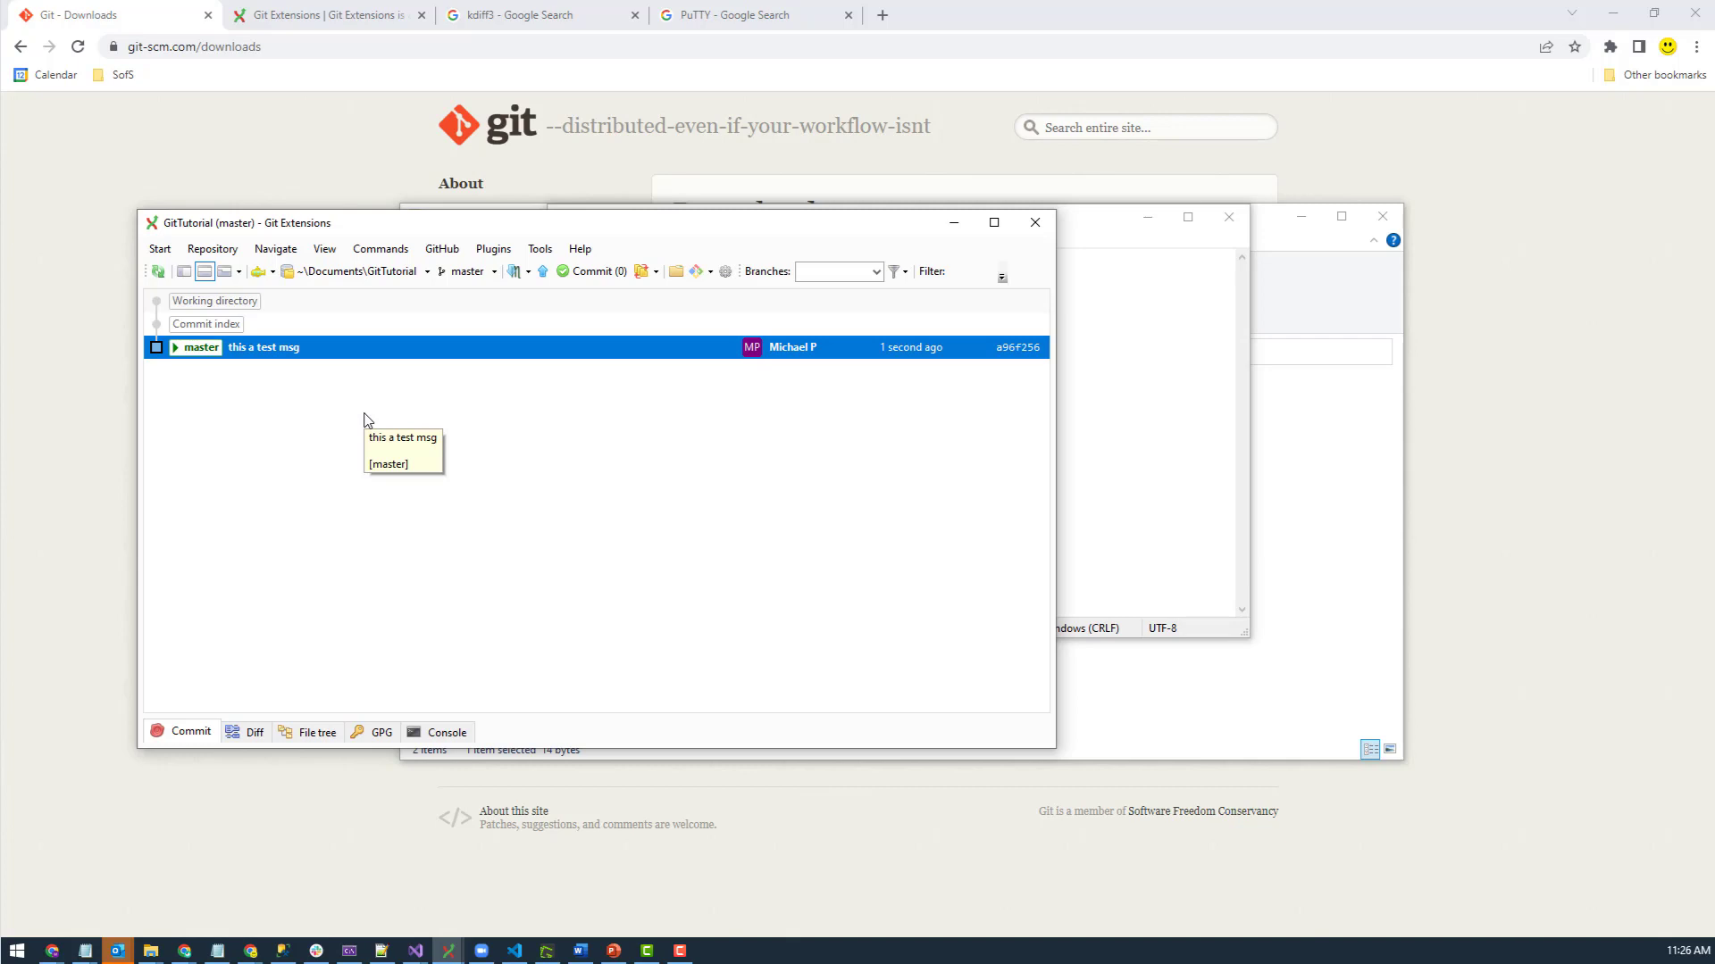
- Change test.txt to read 'this is a test2' plus 'add another line', and save it
{"action": "left_click", "coordinate": [1207, 465]}
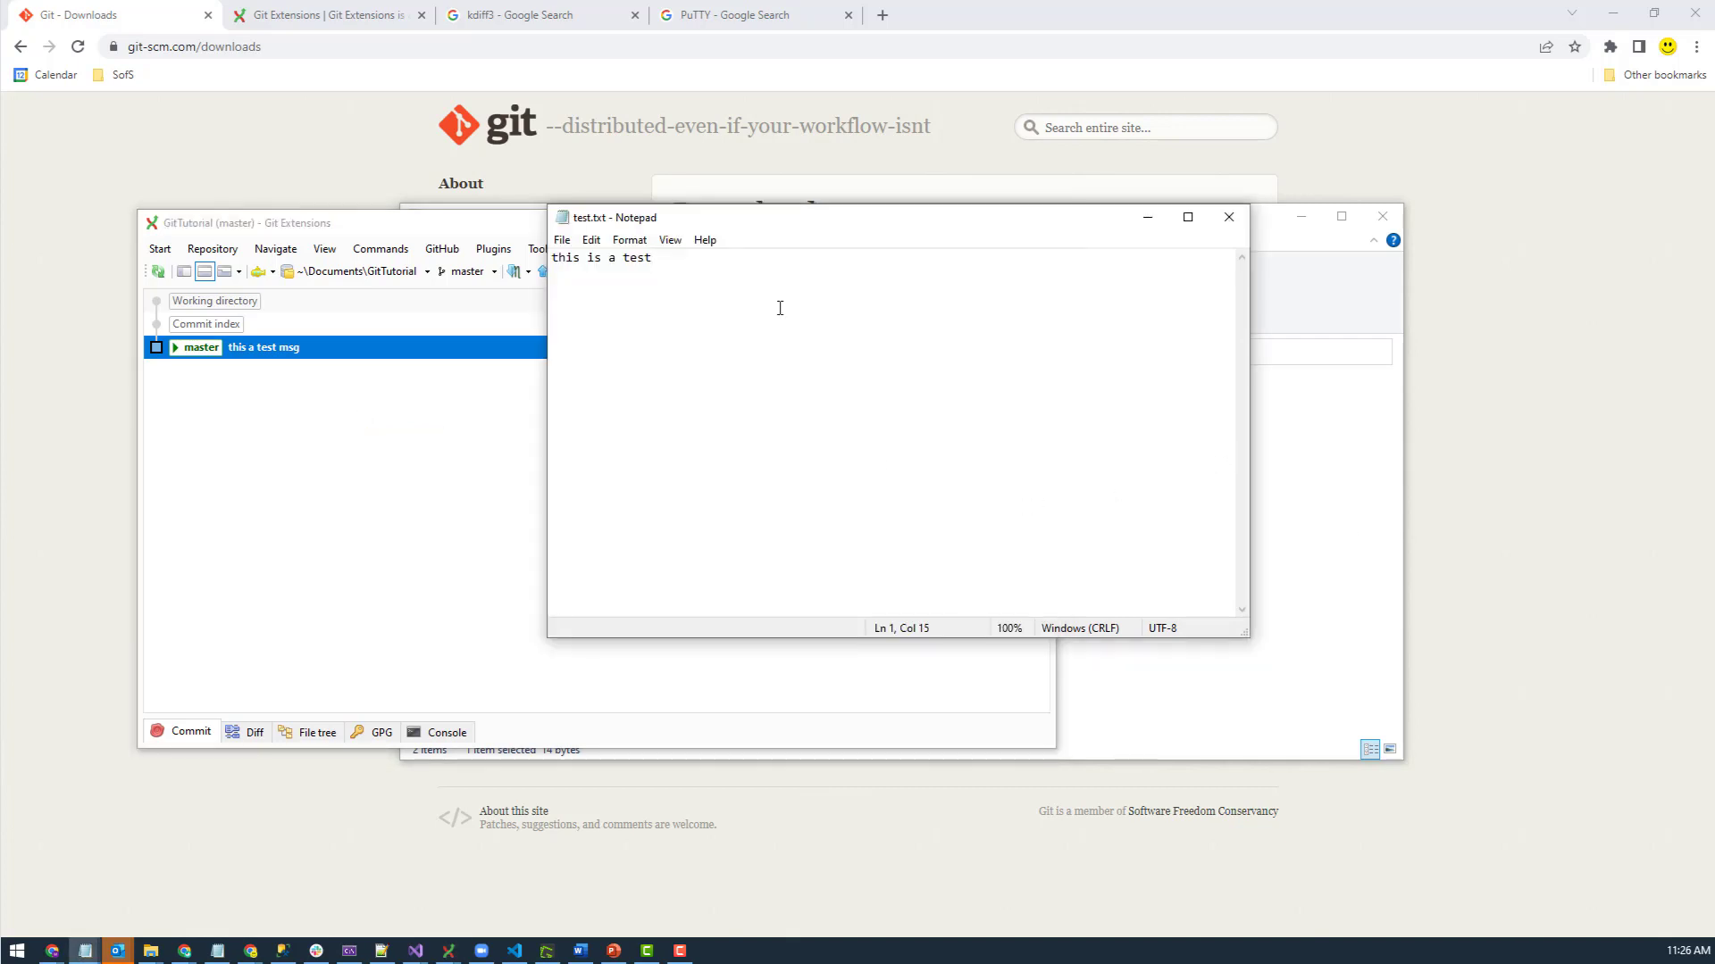
{"action": "key", "text": "Return"}
{"action": "key", "text": "Return"}
{"action": "type", "text": "add another l"}
{"action": "double_click", "coordinate": [648, 259]}
{"action": "type", "text": "test2"}
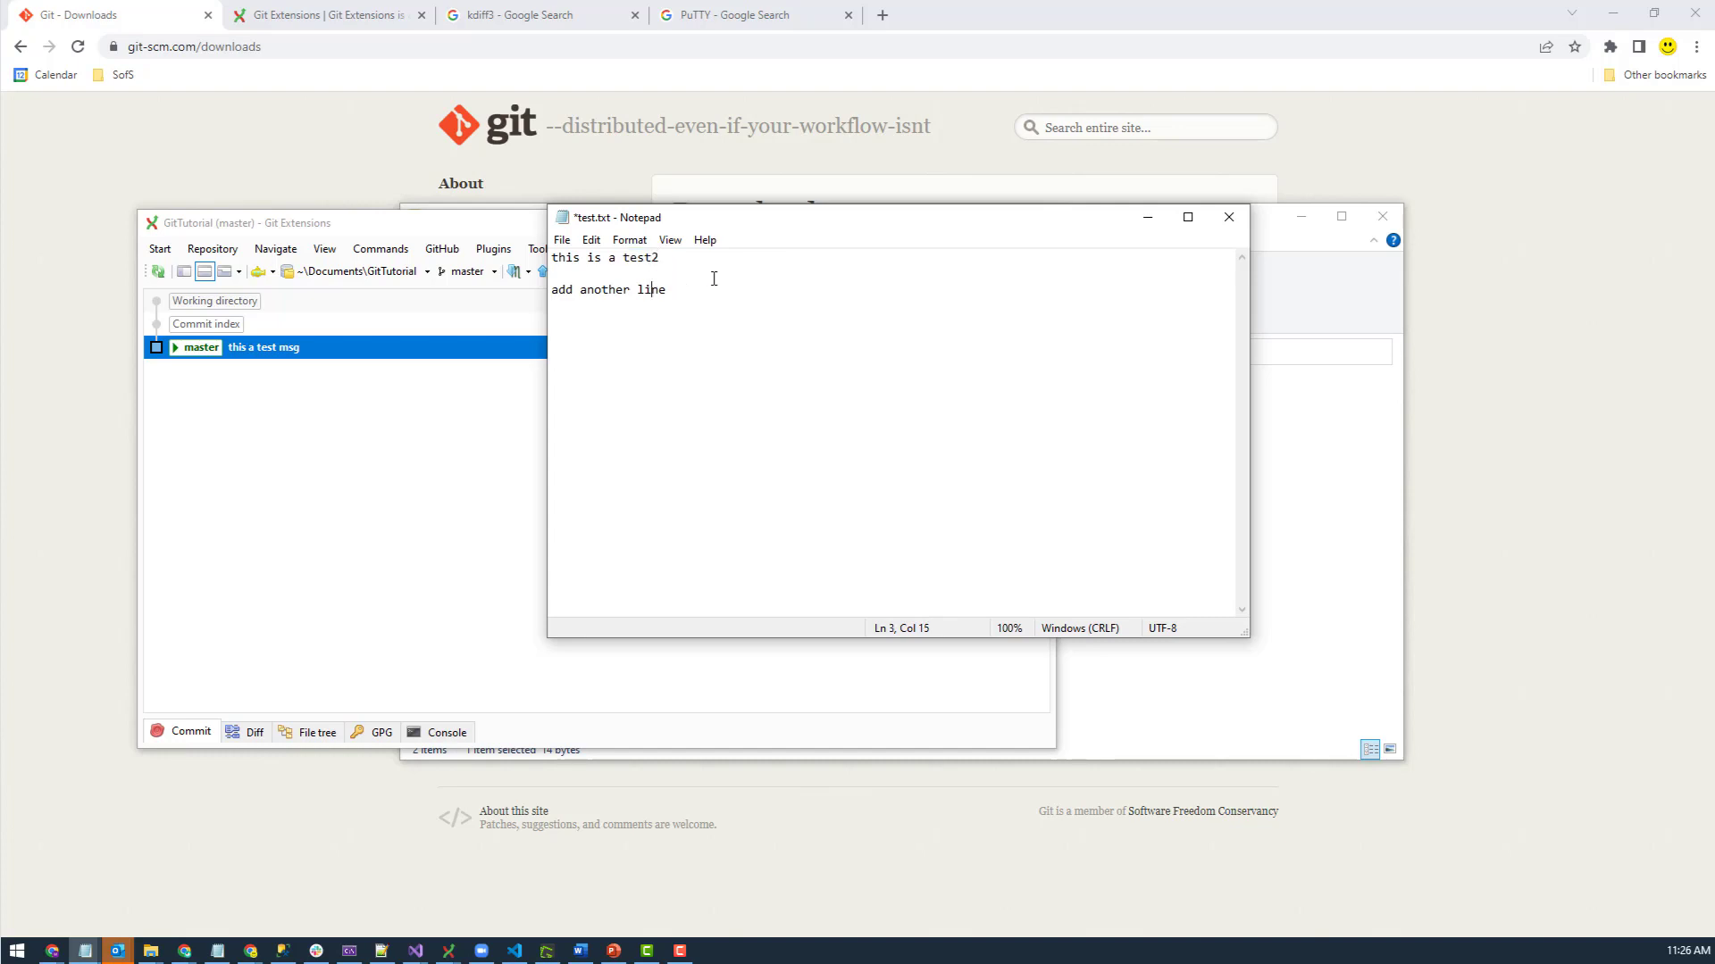
{"action": "key", "text": "ctrl+s"}
- Review the test.txt diff, stage it and commit as 'test was changed'
{"action": "left_click", "coordinate": [330, 553]}
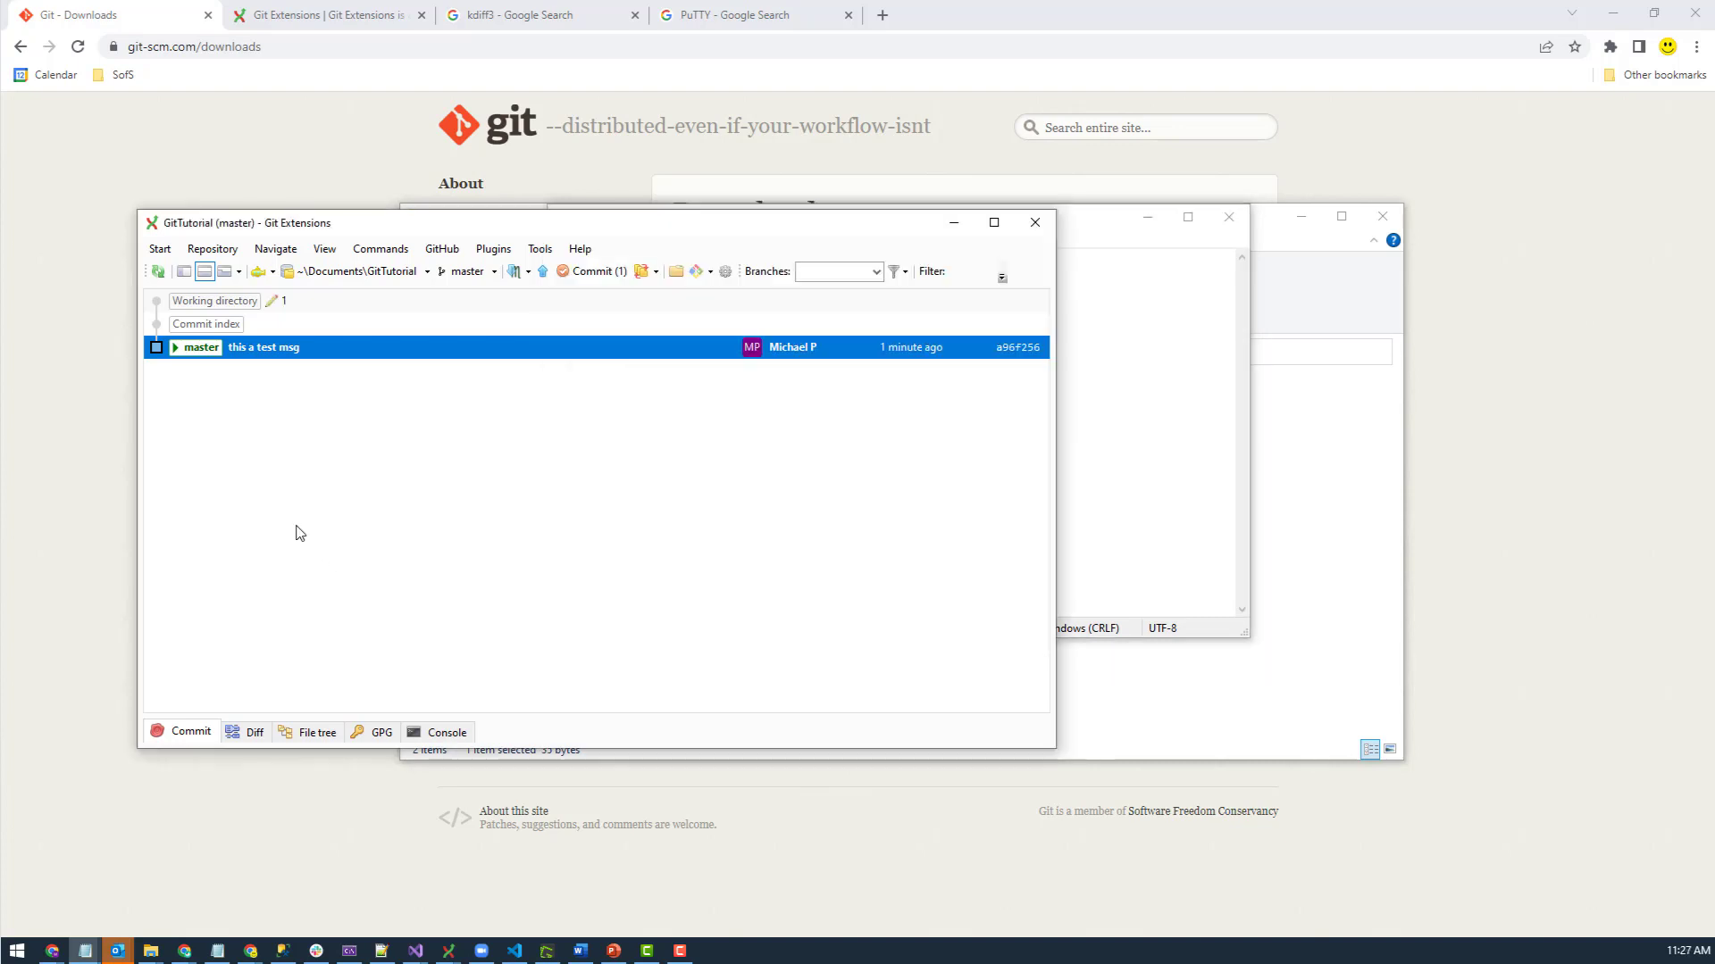
{"action": "left_click", "coordinate": [592, 274]}
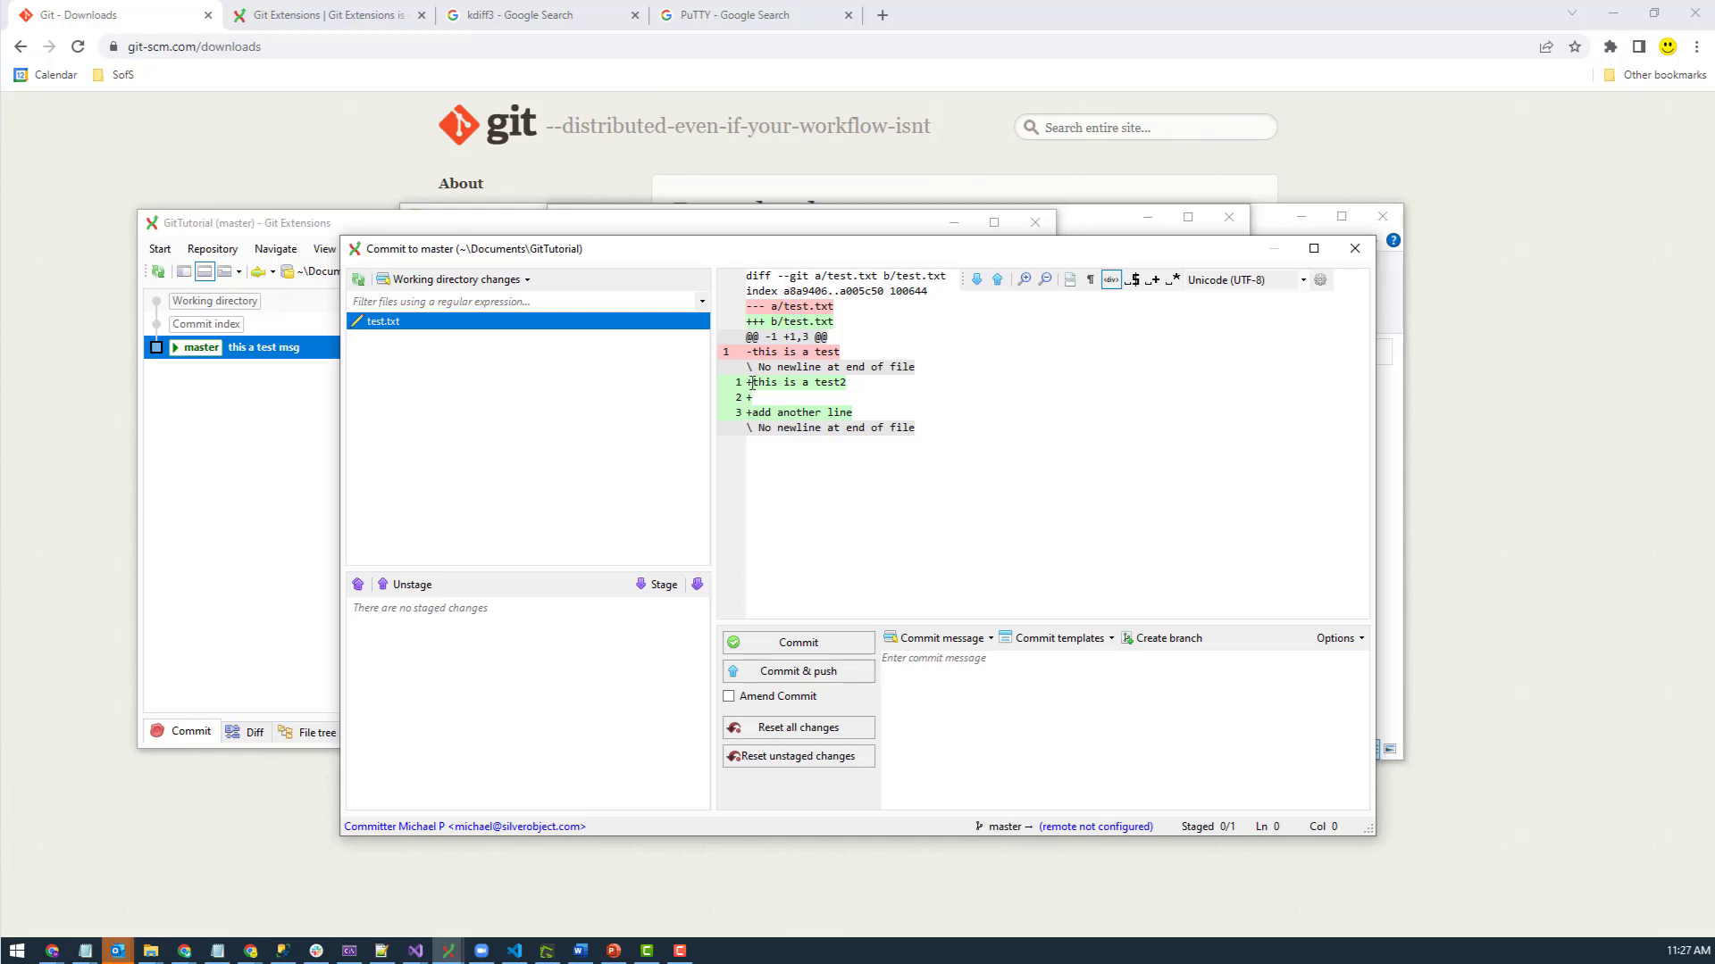
{"action": "left_click_drag", "start_coordinate": [751, 383], "coordinate": [884, 386]}
{"action": "left_click_drag", "start_coordinate": [751, 354], "coordinate": [715, 384]}
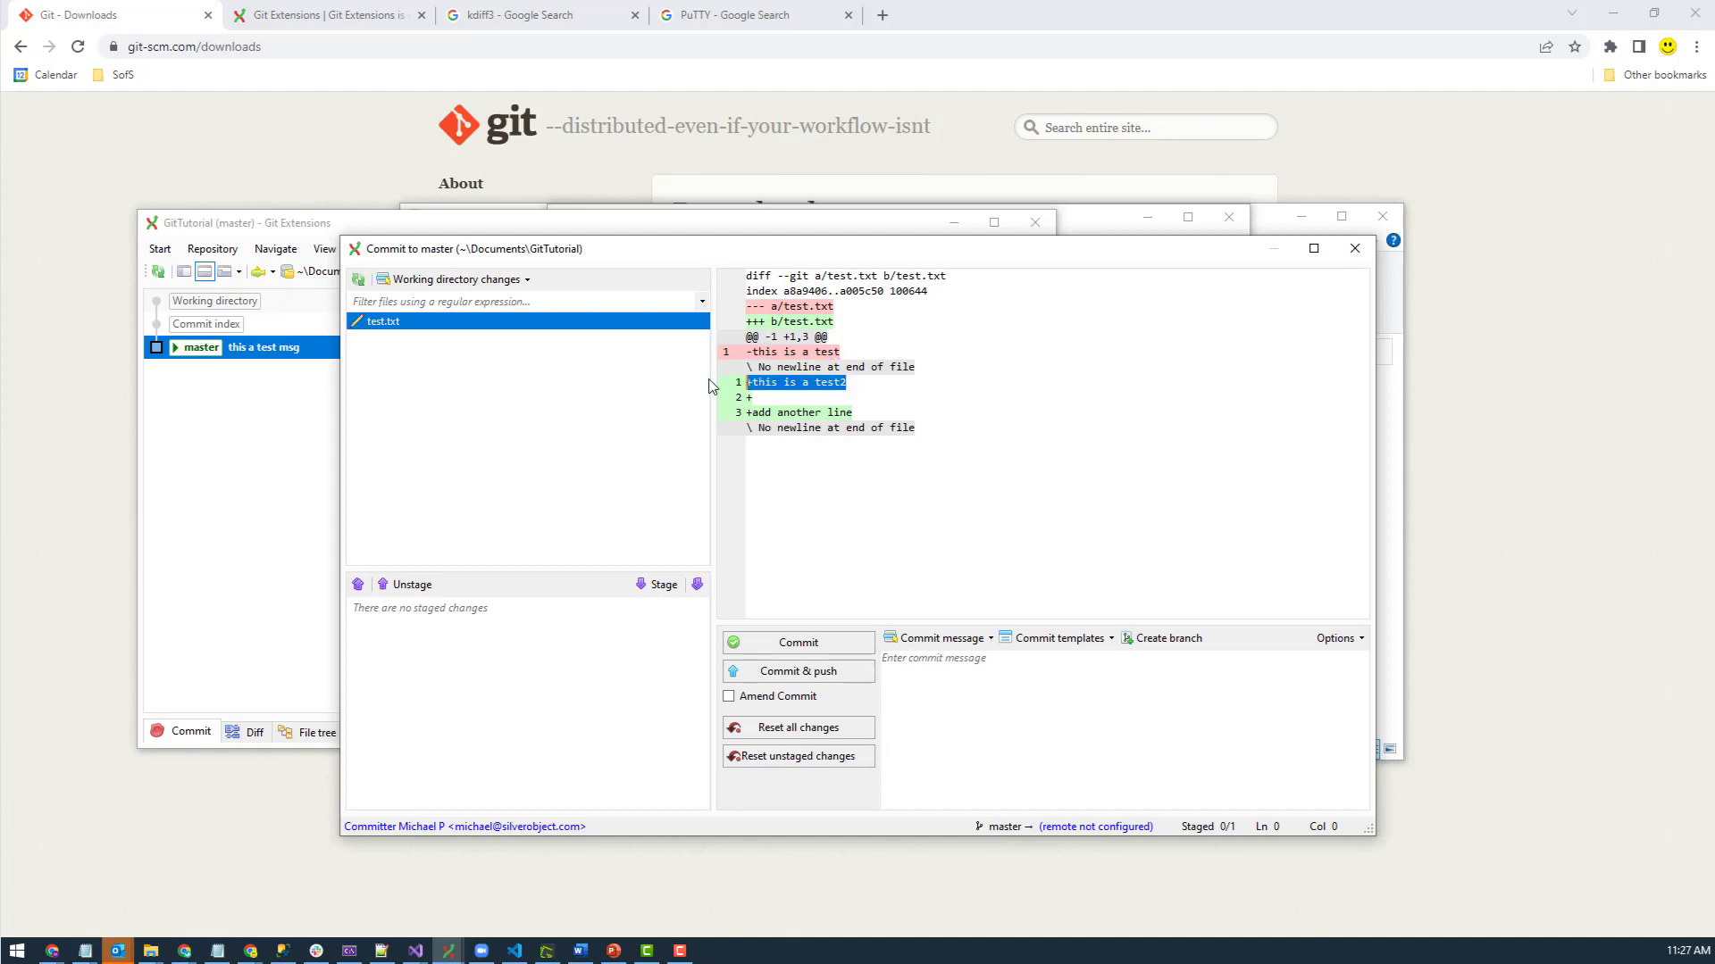
{"action": "left_click", "coordinate": [760, 398]}
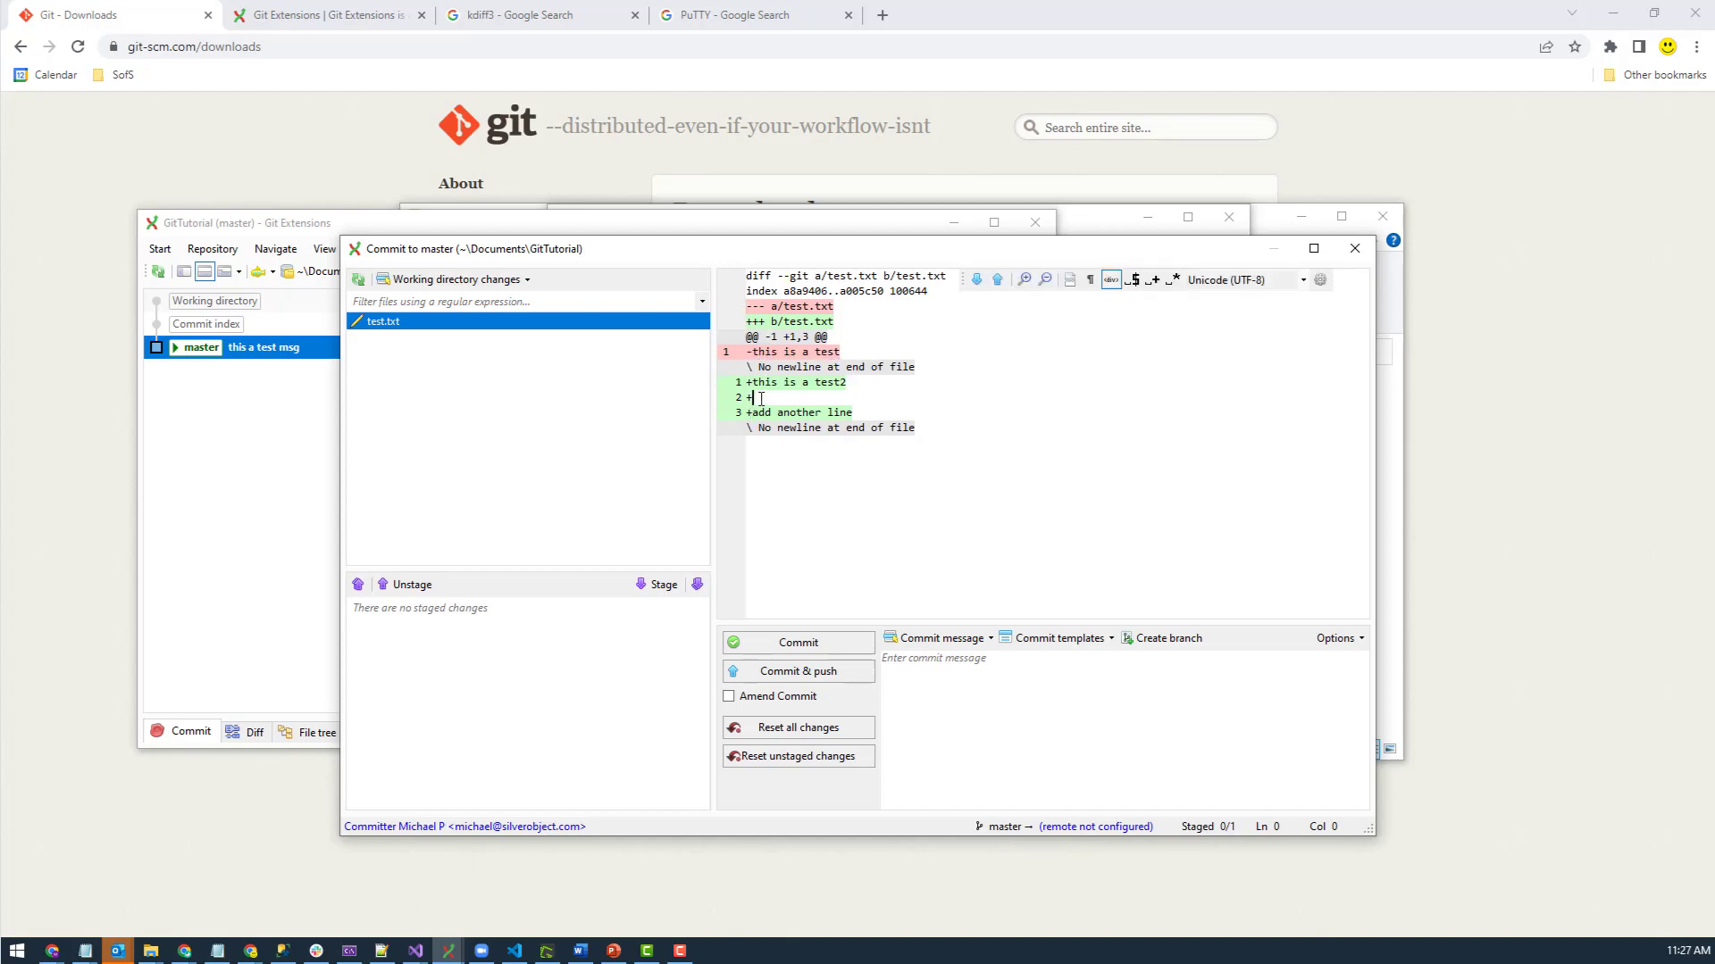
{"action": "left_click", "coordinate": [839, 416]}
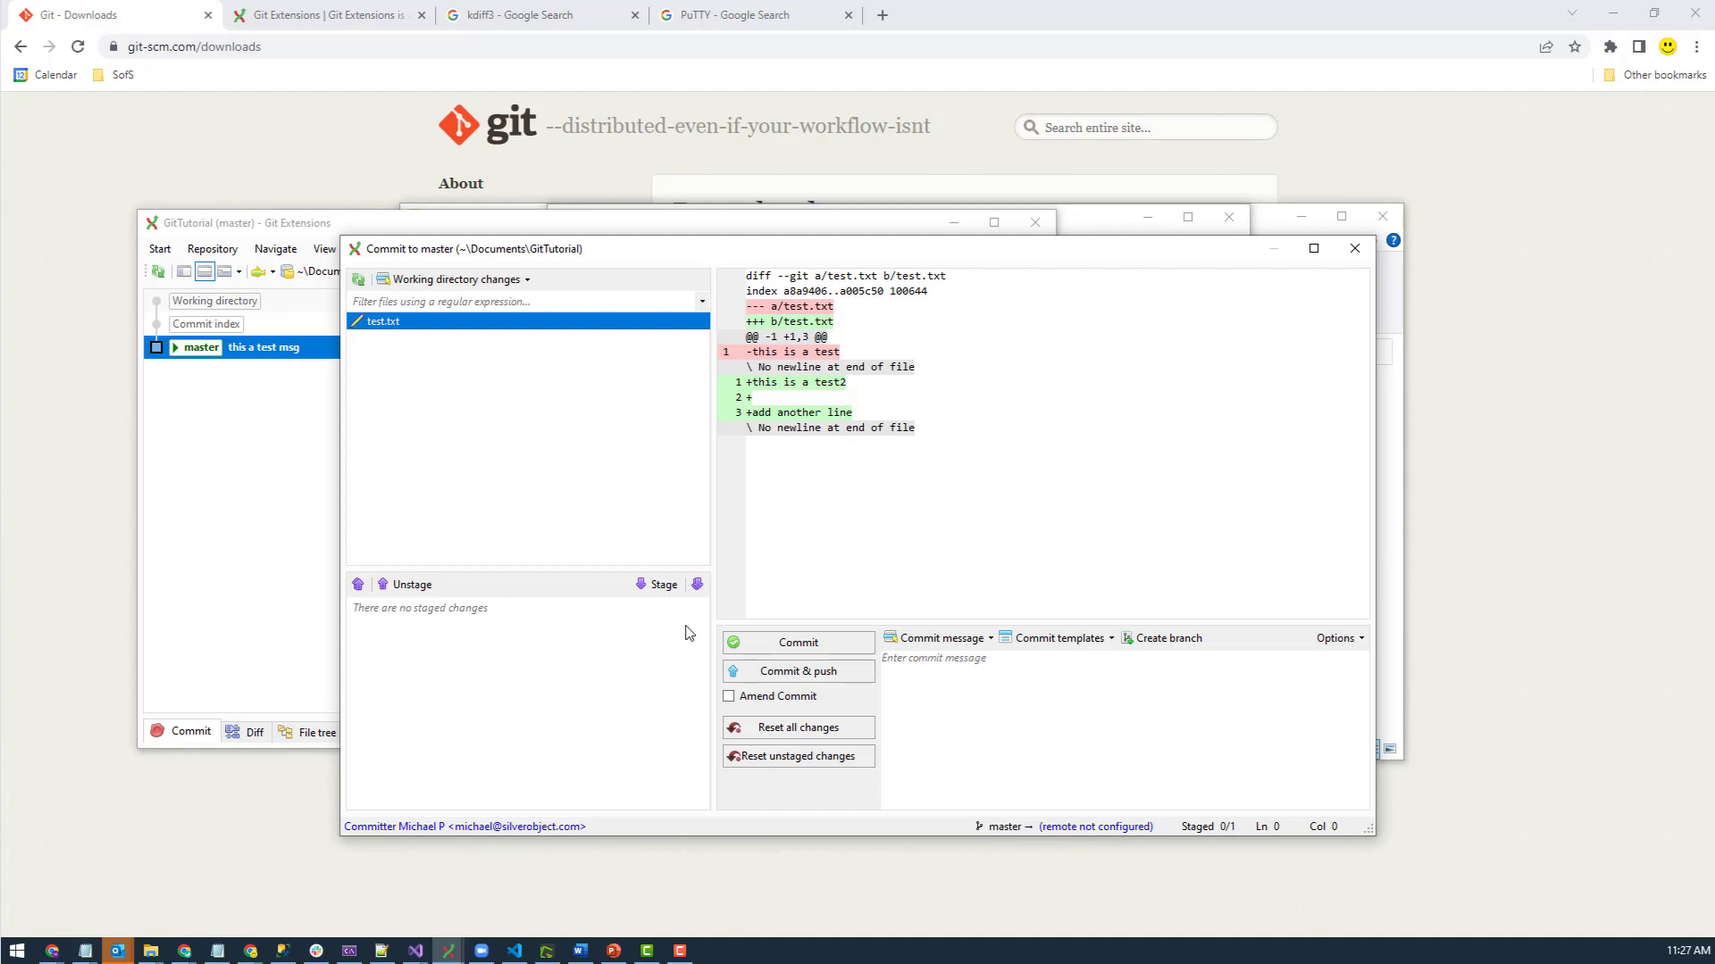
{"action": "left_click", "coordinate": [643, 586]}
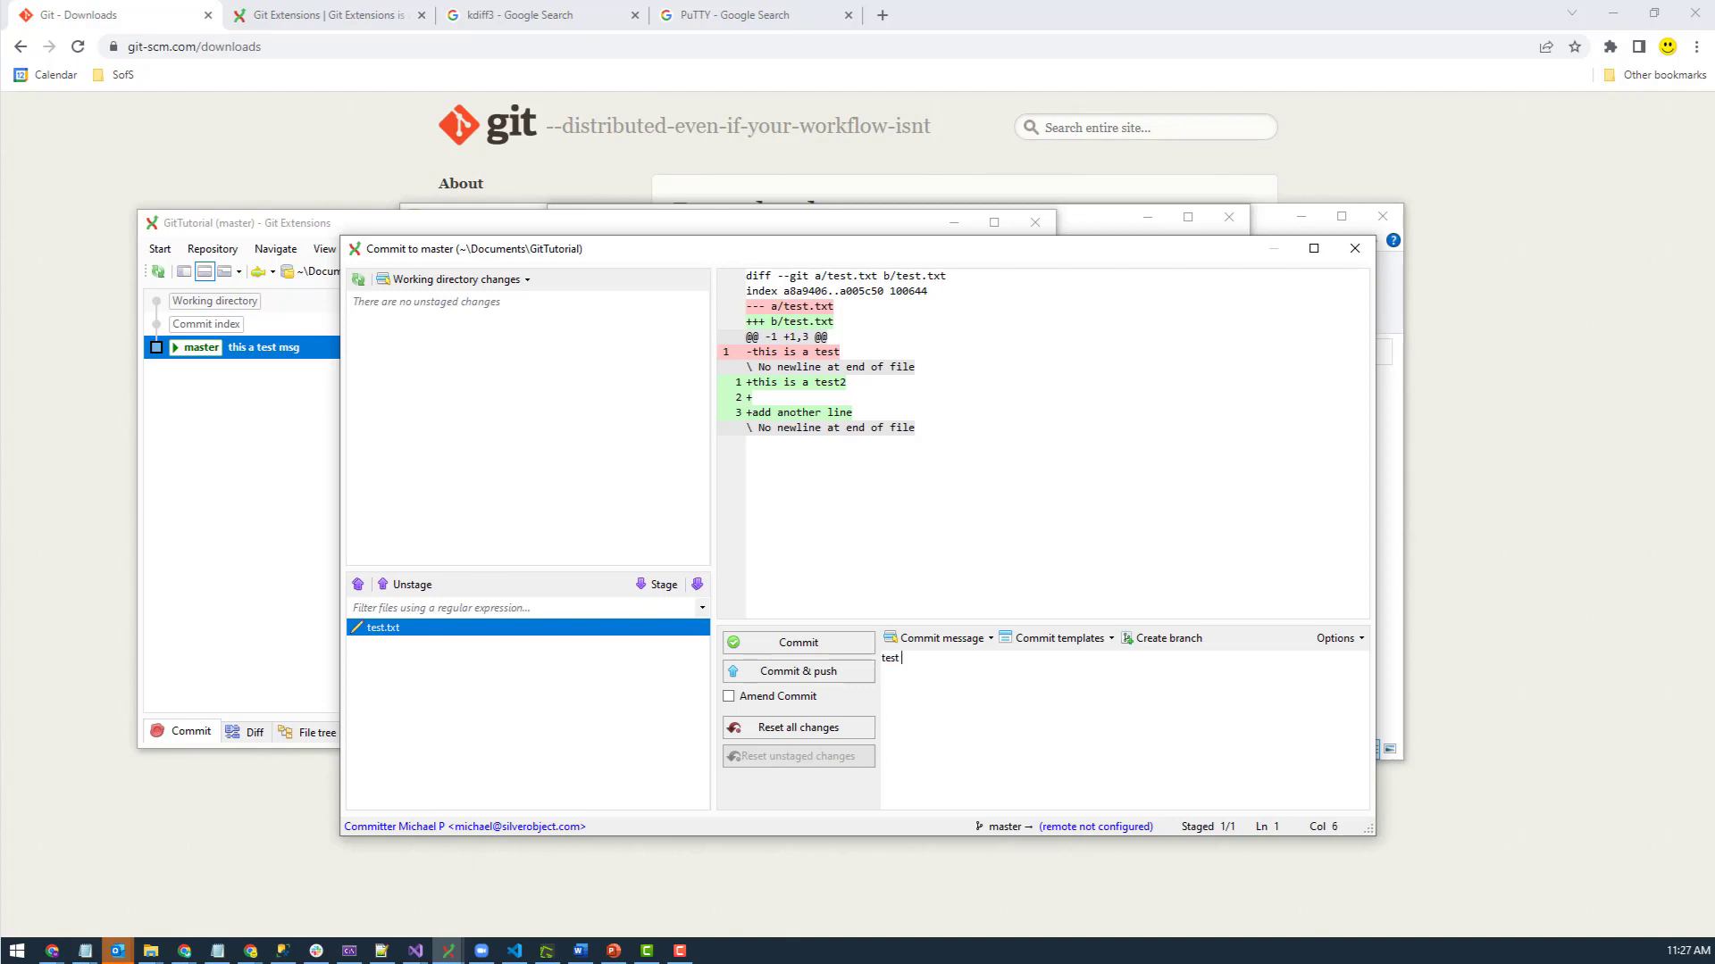
{"action": "type", "text": "was changed"}
{"action": "left_click", "coordinate": [772, 649]}
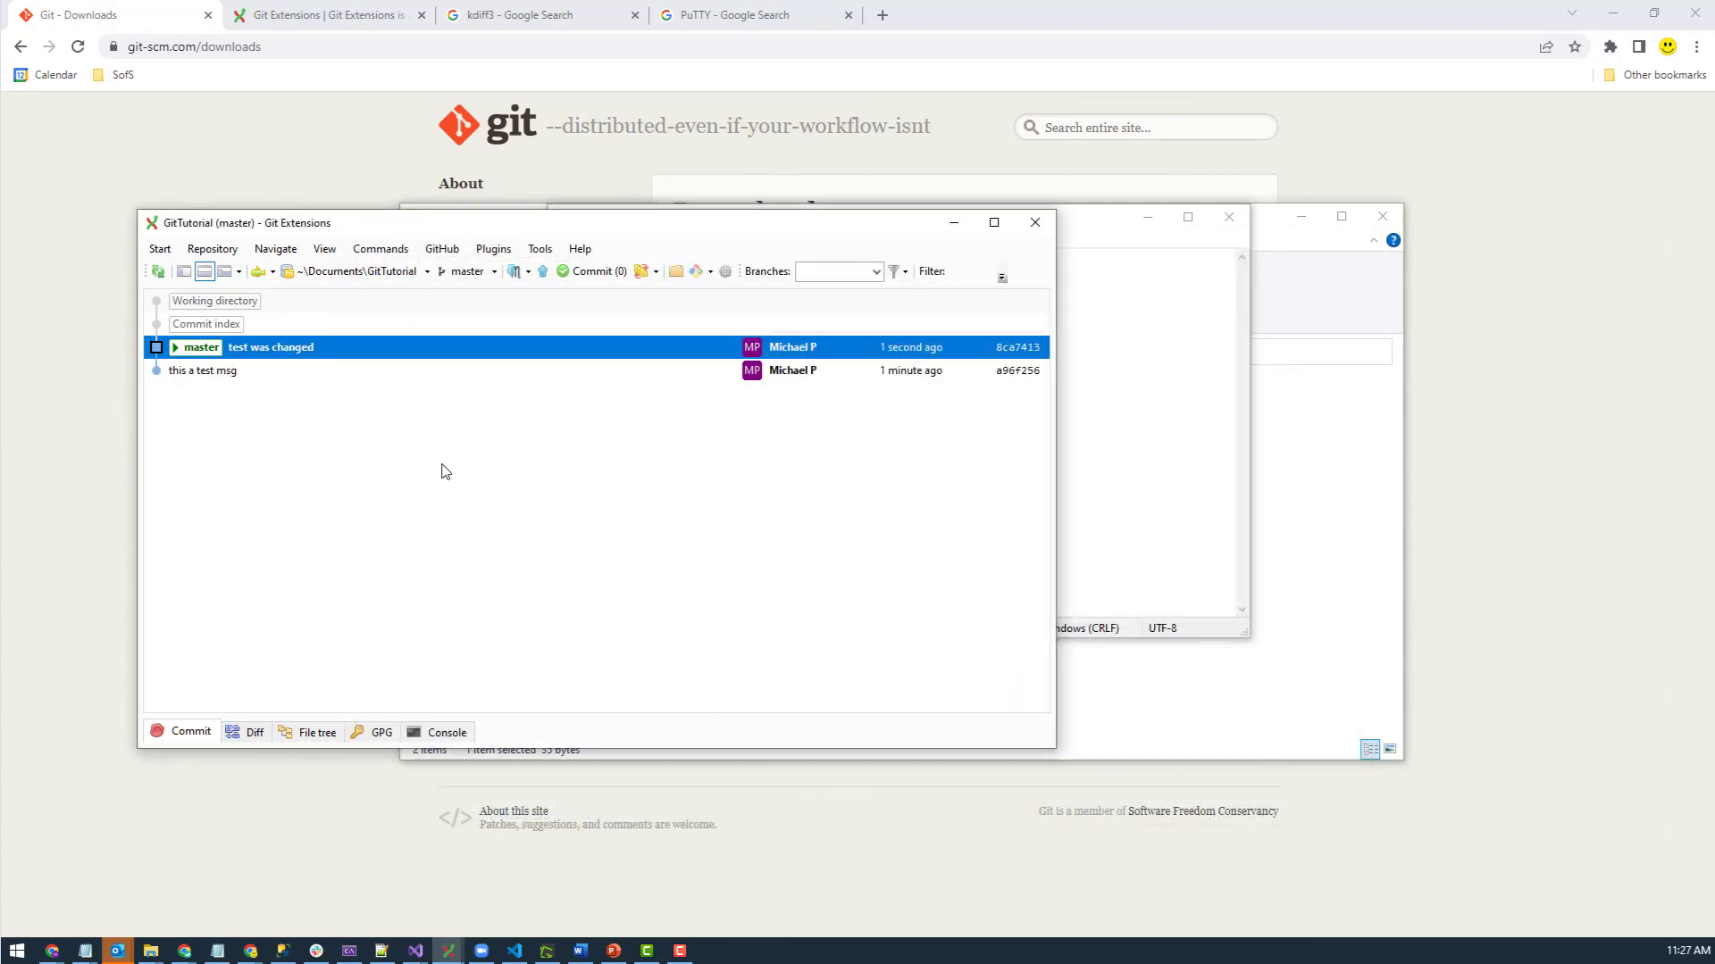
- Branch off the 'this a test msg' commit as PriorBranch and check it out
{"action": "left_click", "coordinate": [241, 375]}
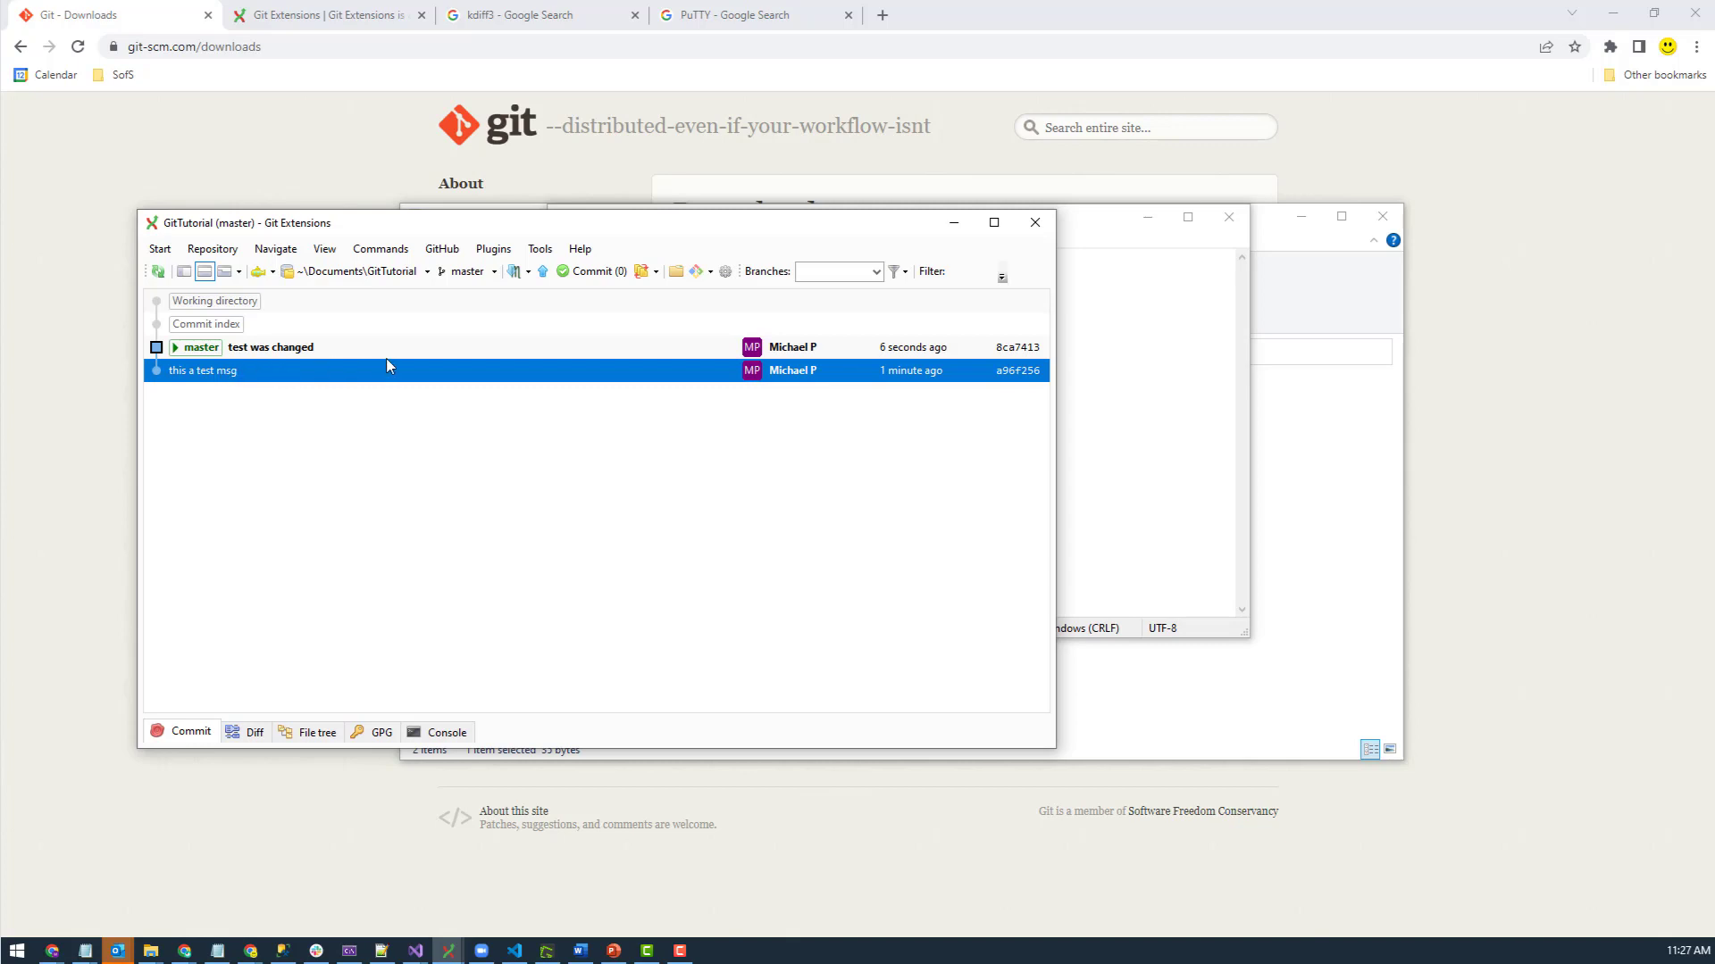
{"action": "right_click", "coordinate": [216, 374]}
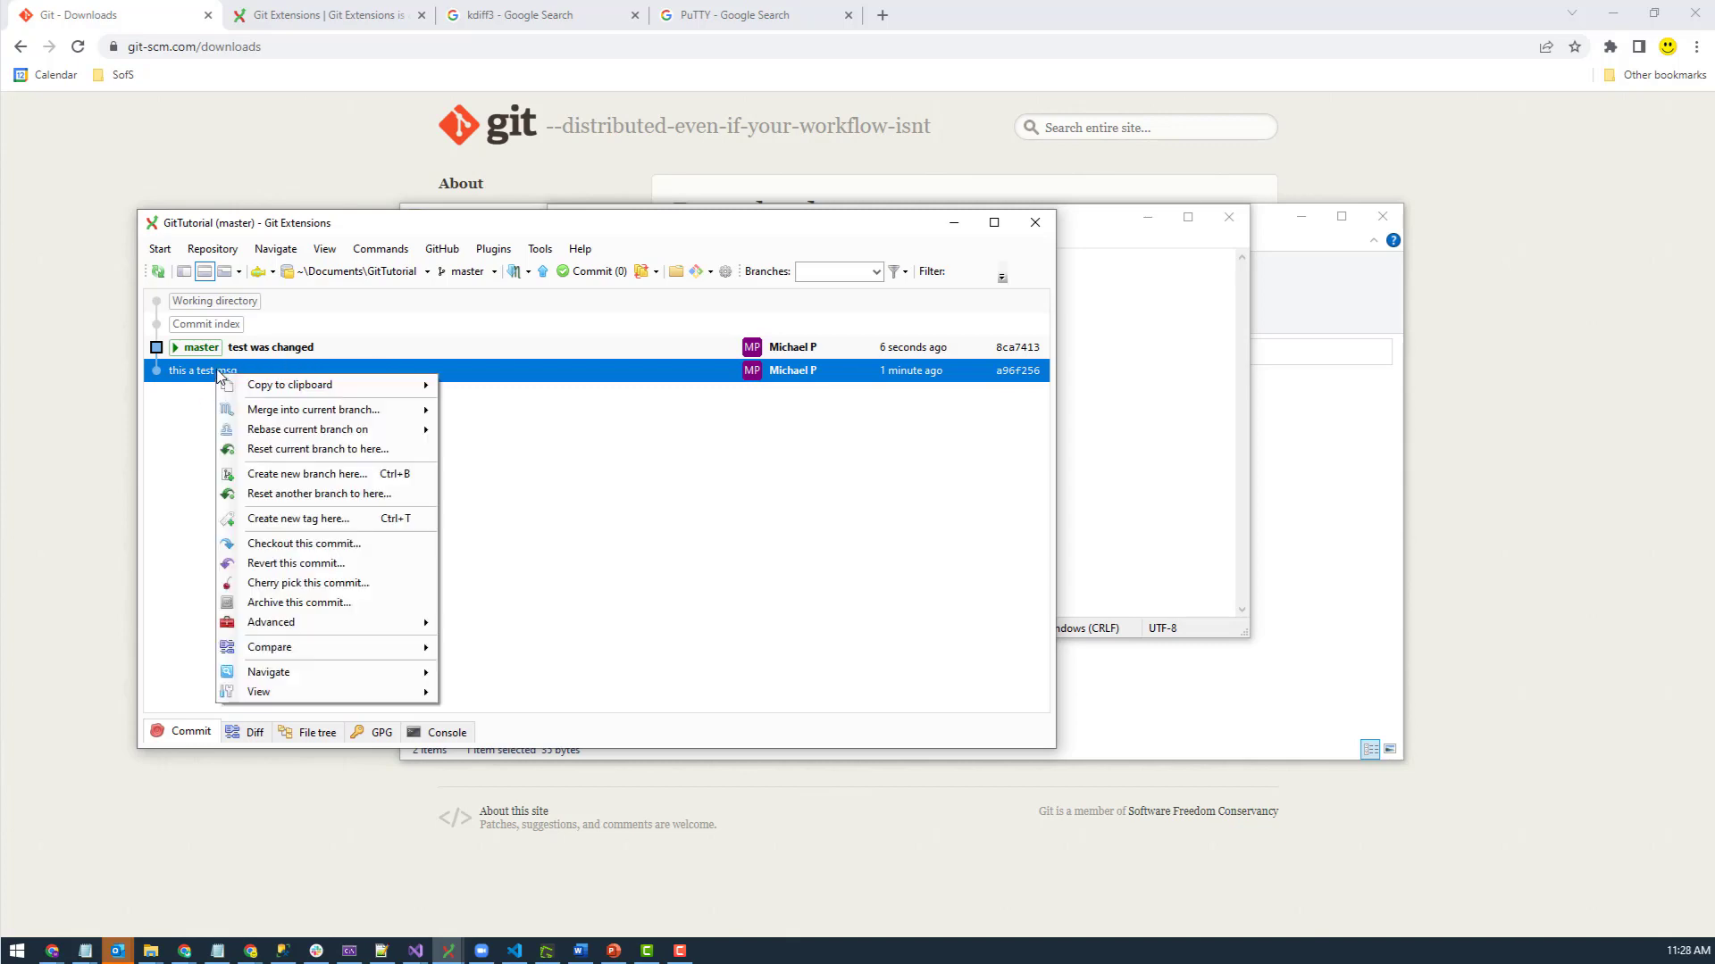
{"action": "left_click", "coordinate": [327, 480]}
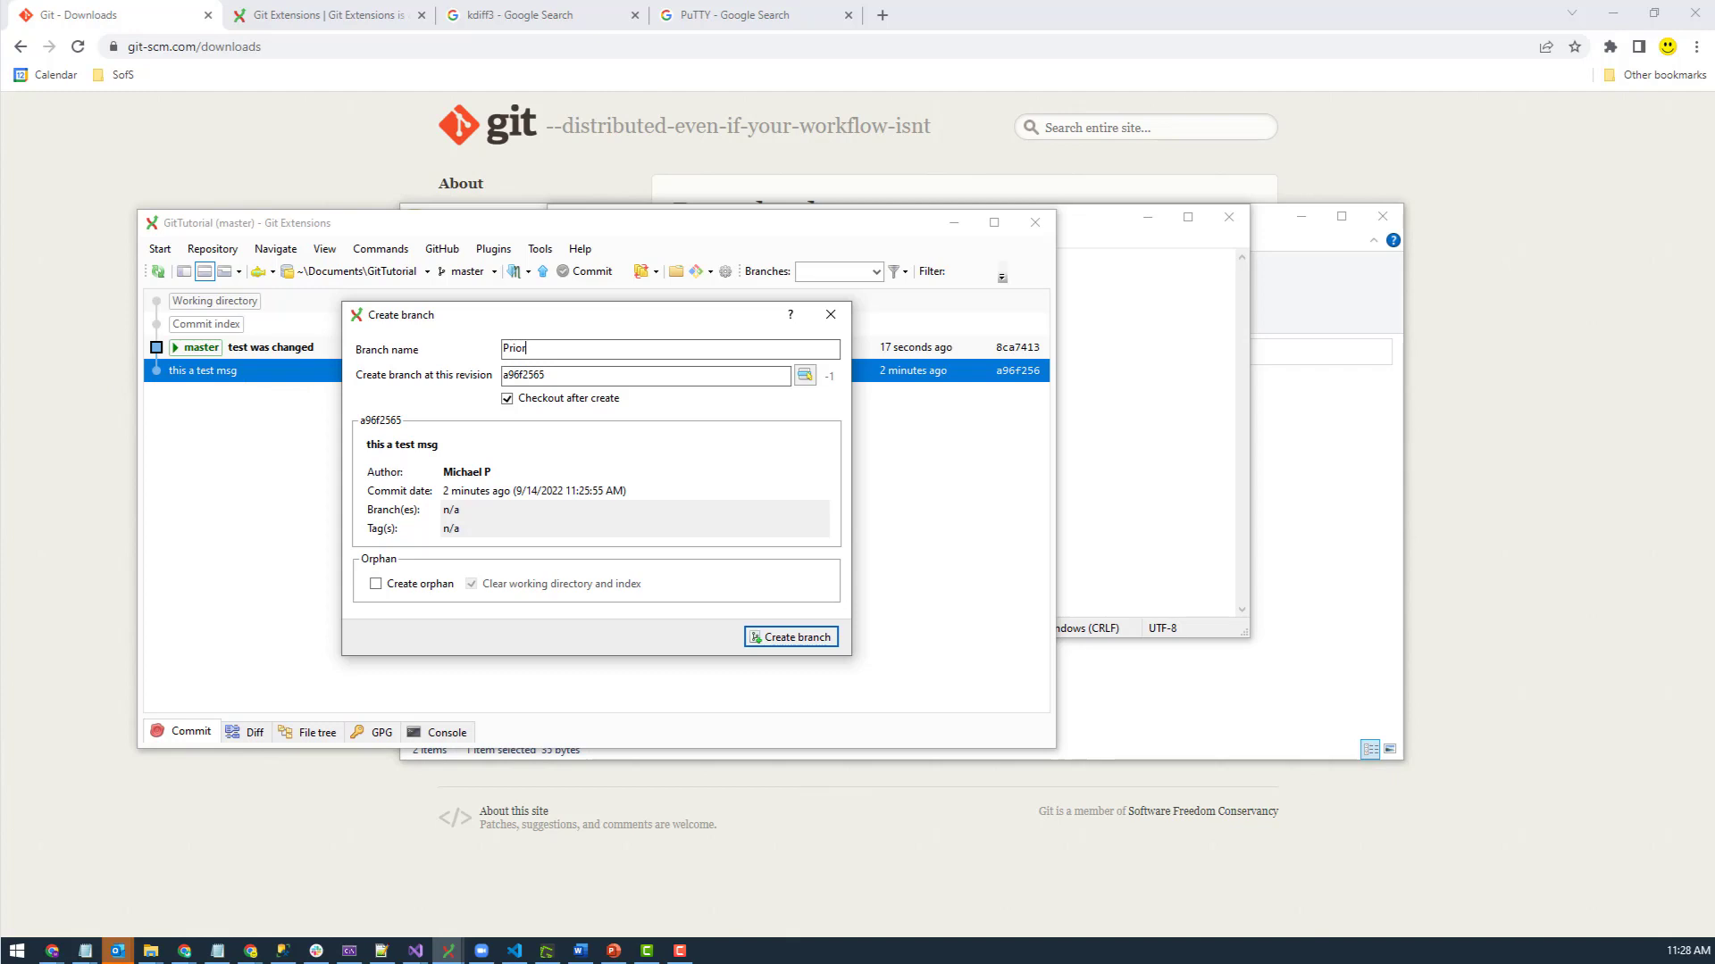
{"action": "type", "text": "PriorBranch"}
{"action": "left_click", "coordinate": [788, 637]}
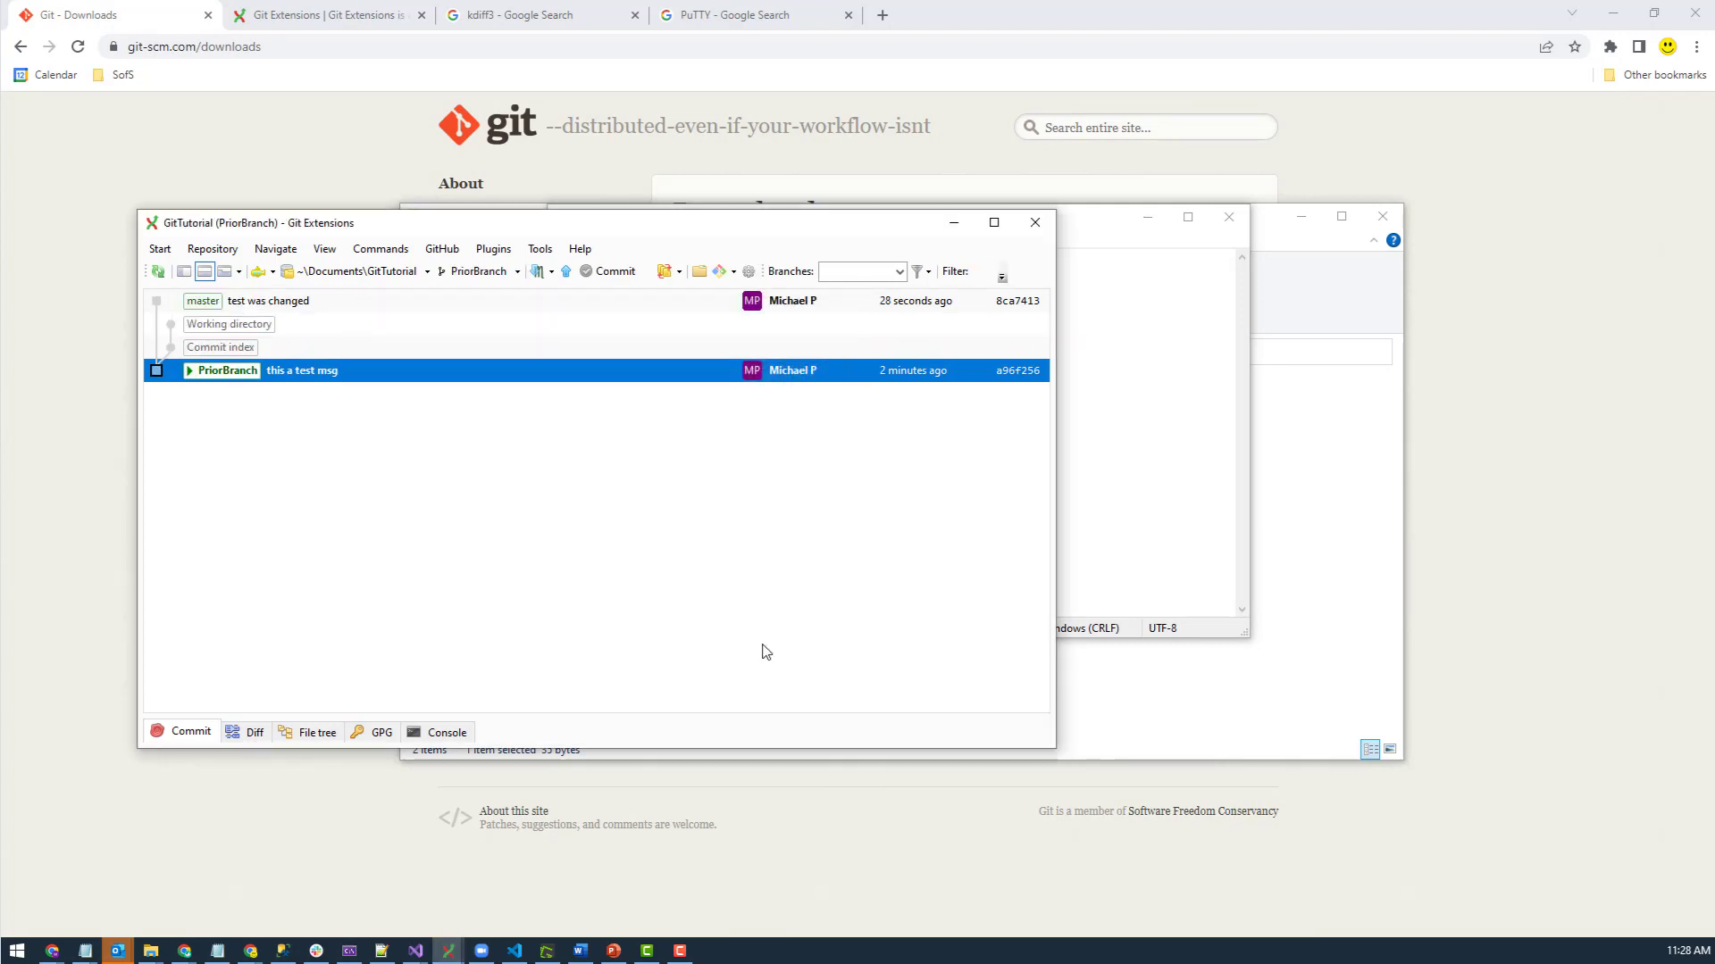
- Check test.txt's contents on PriorBranch and compare the master and PriorBranch commits
{"action": "left_click", "coordinate": [1121, 483]}
{"action": "left_click", "coordinate": [1229, 217]}
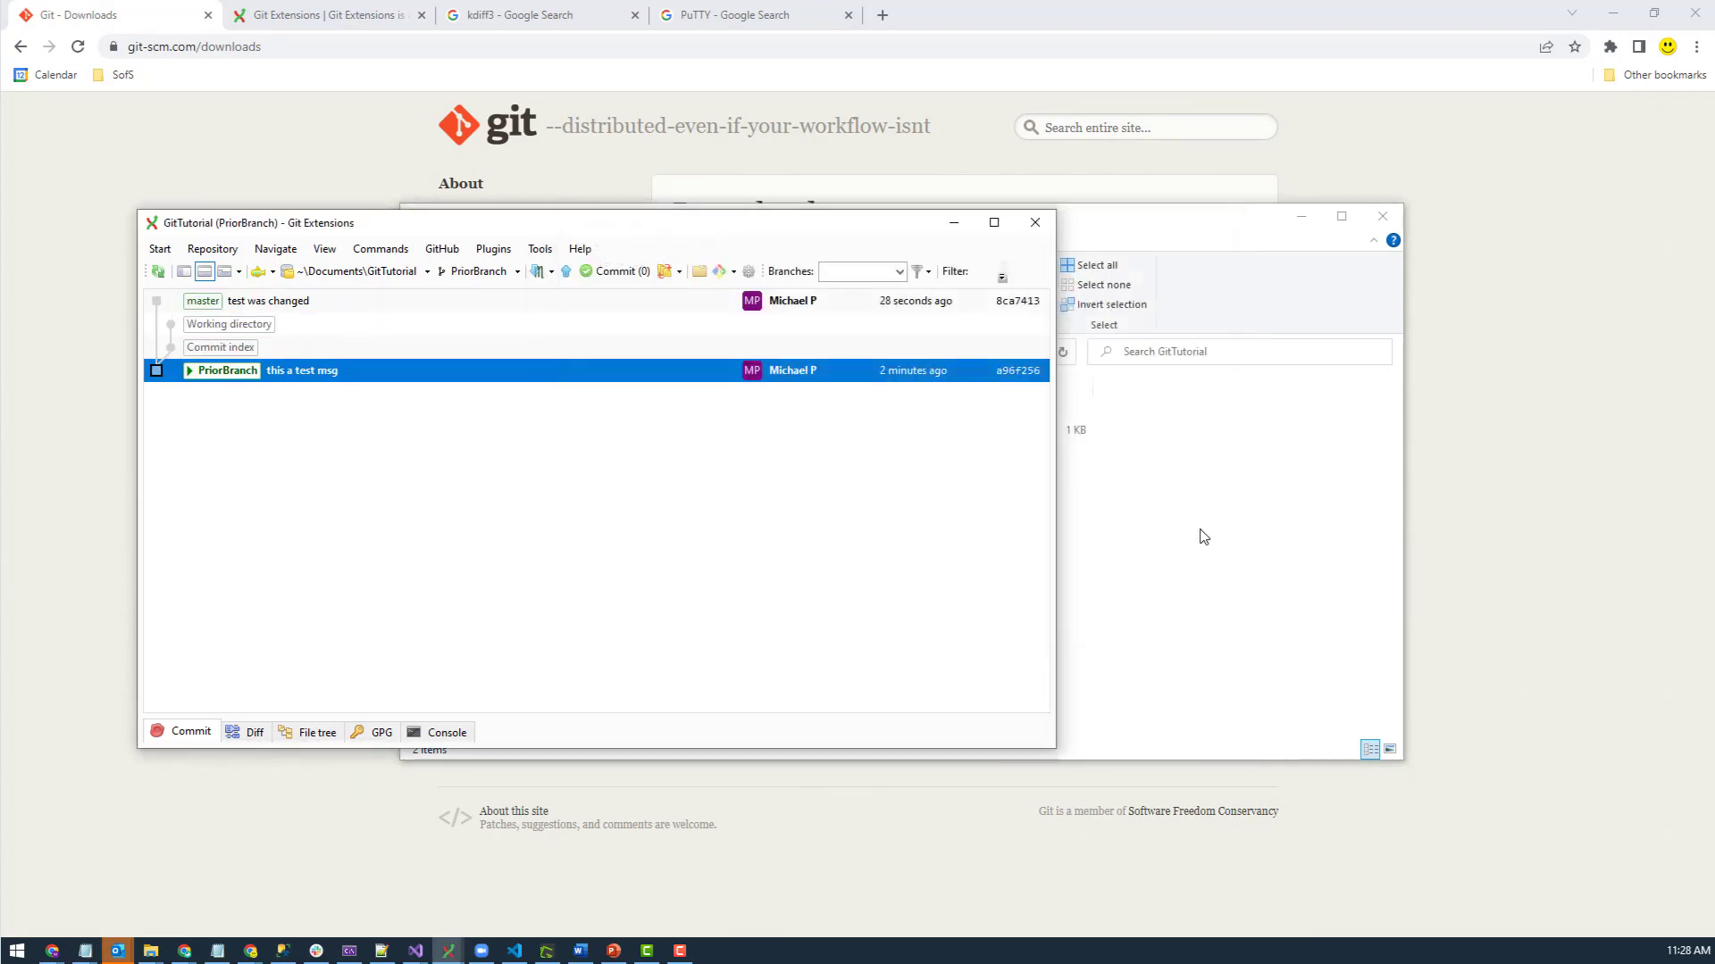
{"action": "left_click", "coordinate": [1192, 536]}
{"action": "left_click", "coordinate": [581, 436]}
{"action": "double_click", "coordinate": [581, 435]}
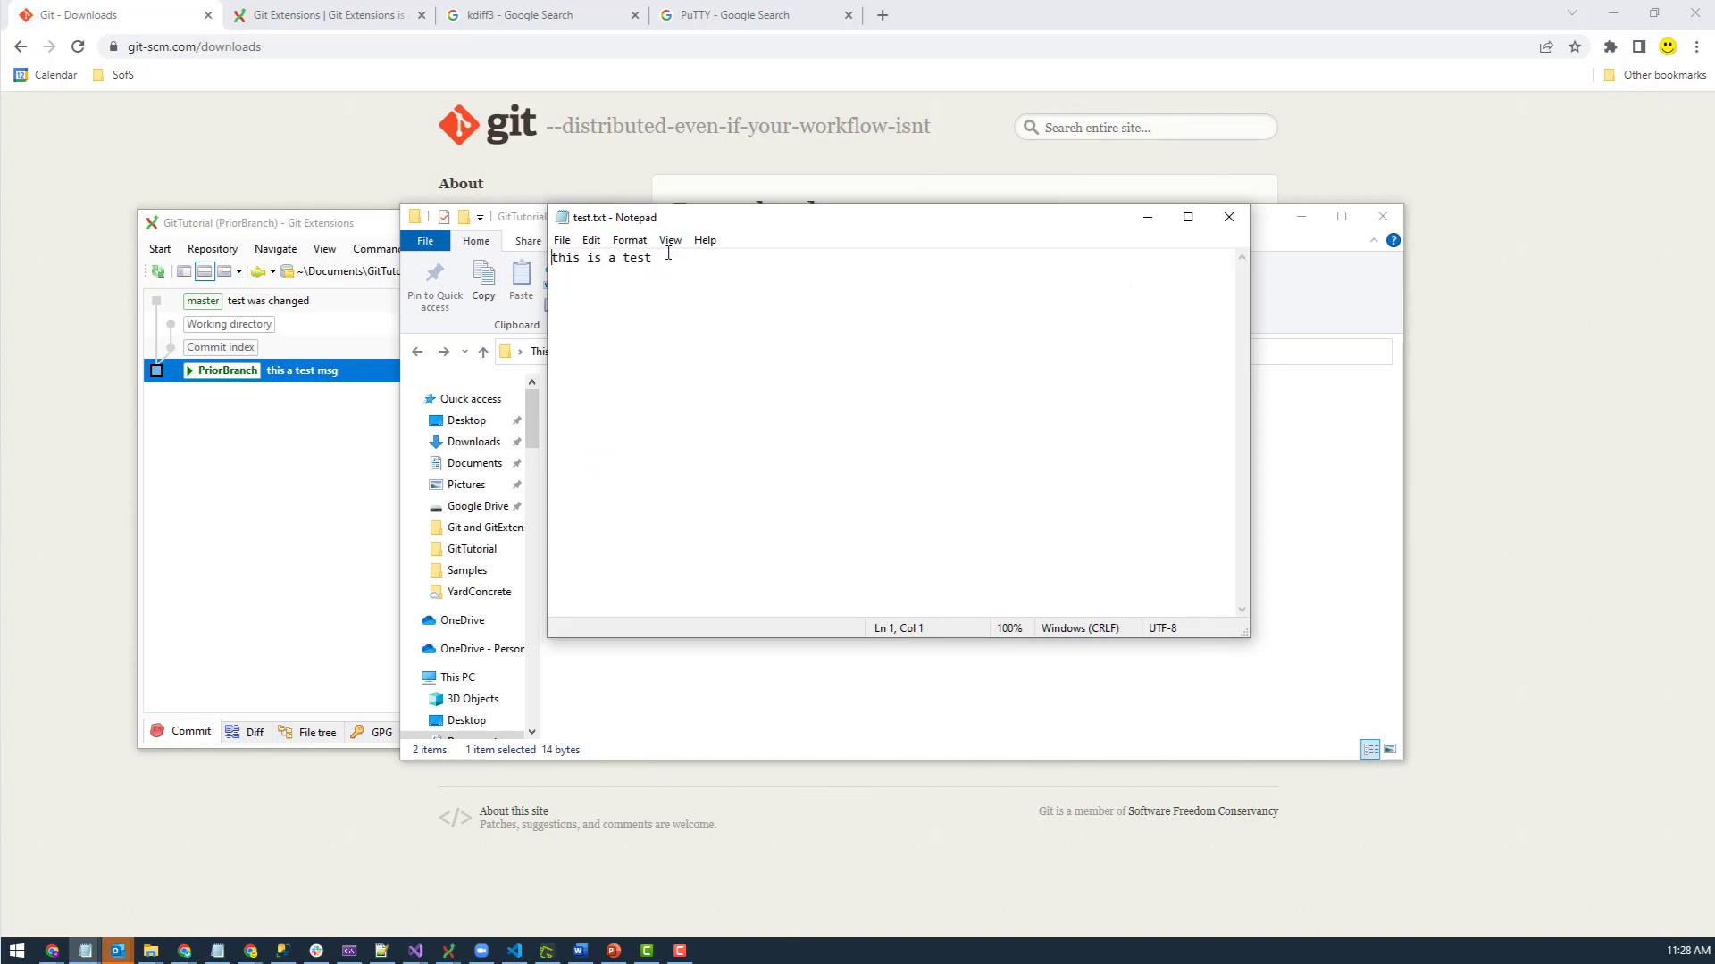
{"action": "left_click_drag", "start_coordinate": [653, 259], "coordinate": [515, 262]}
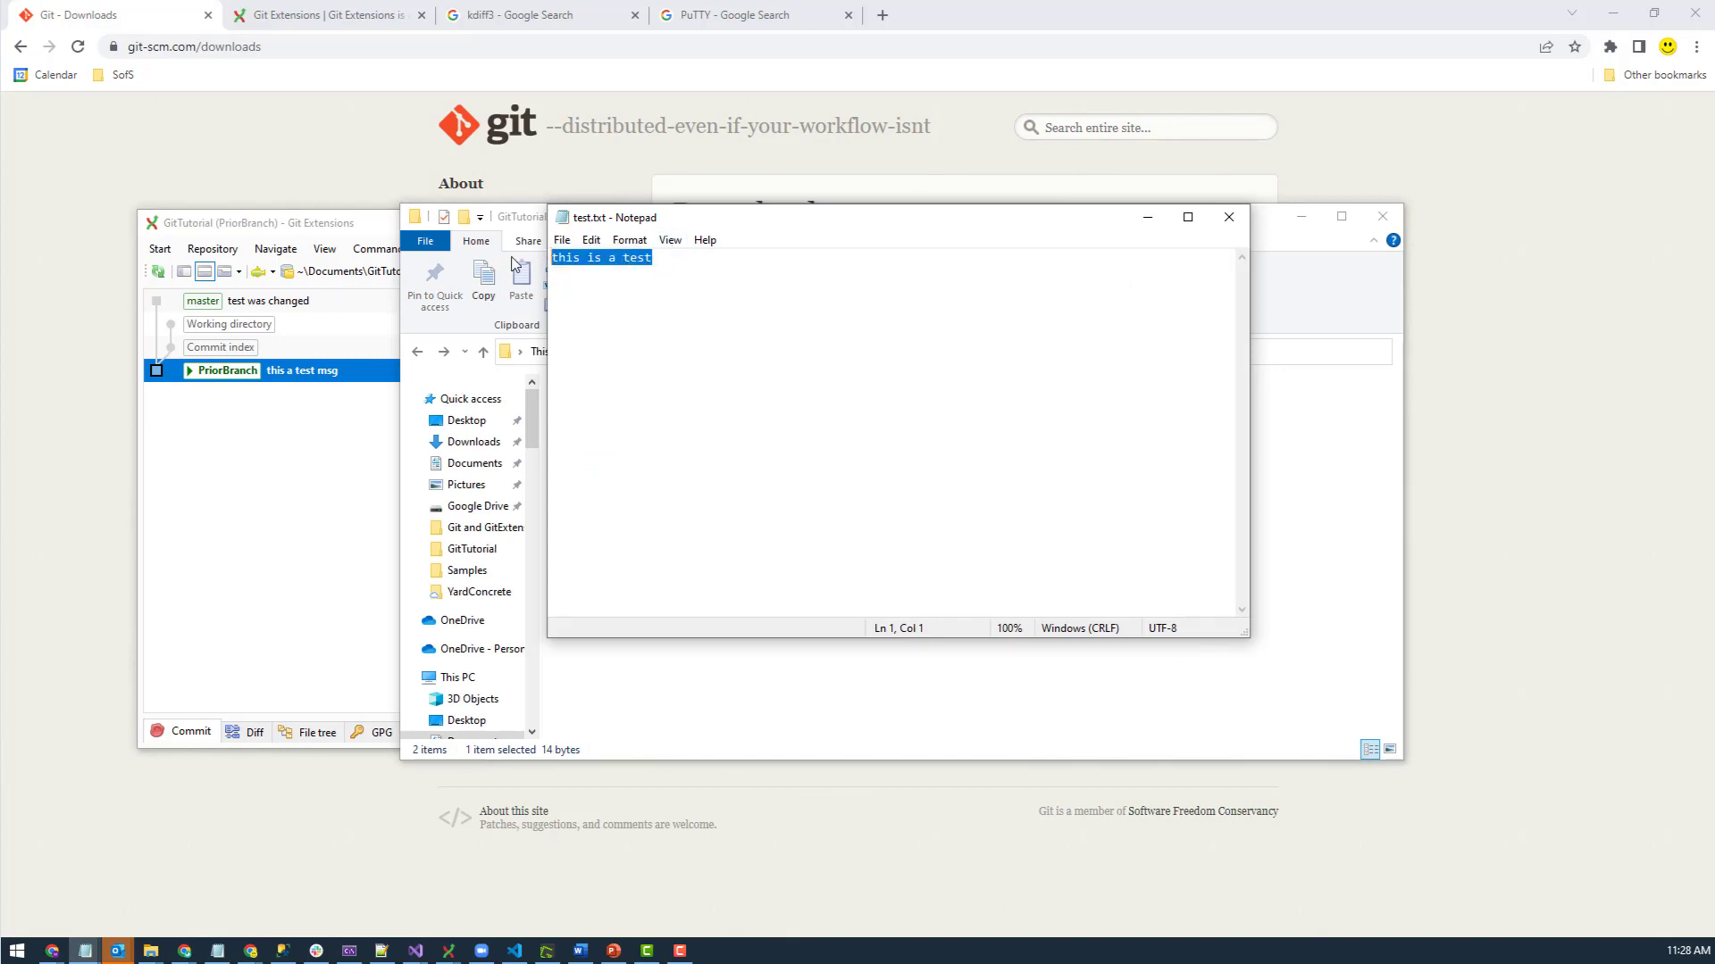
{"action": "left_click", "coordinate": [1233, 223]}
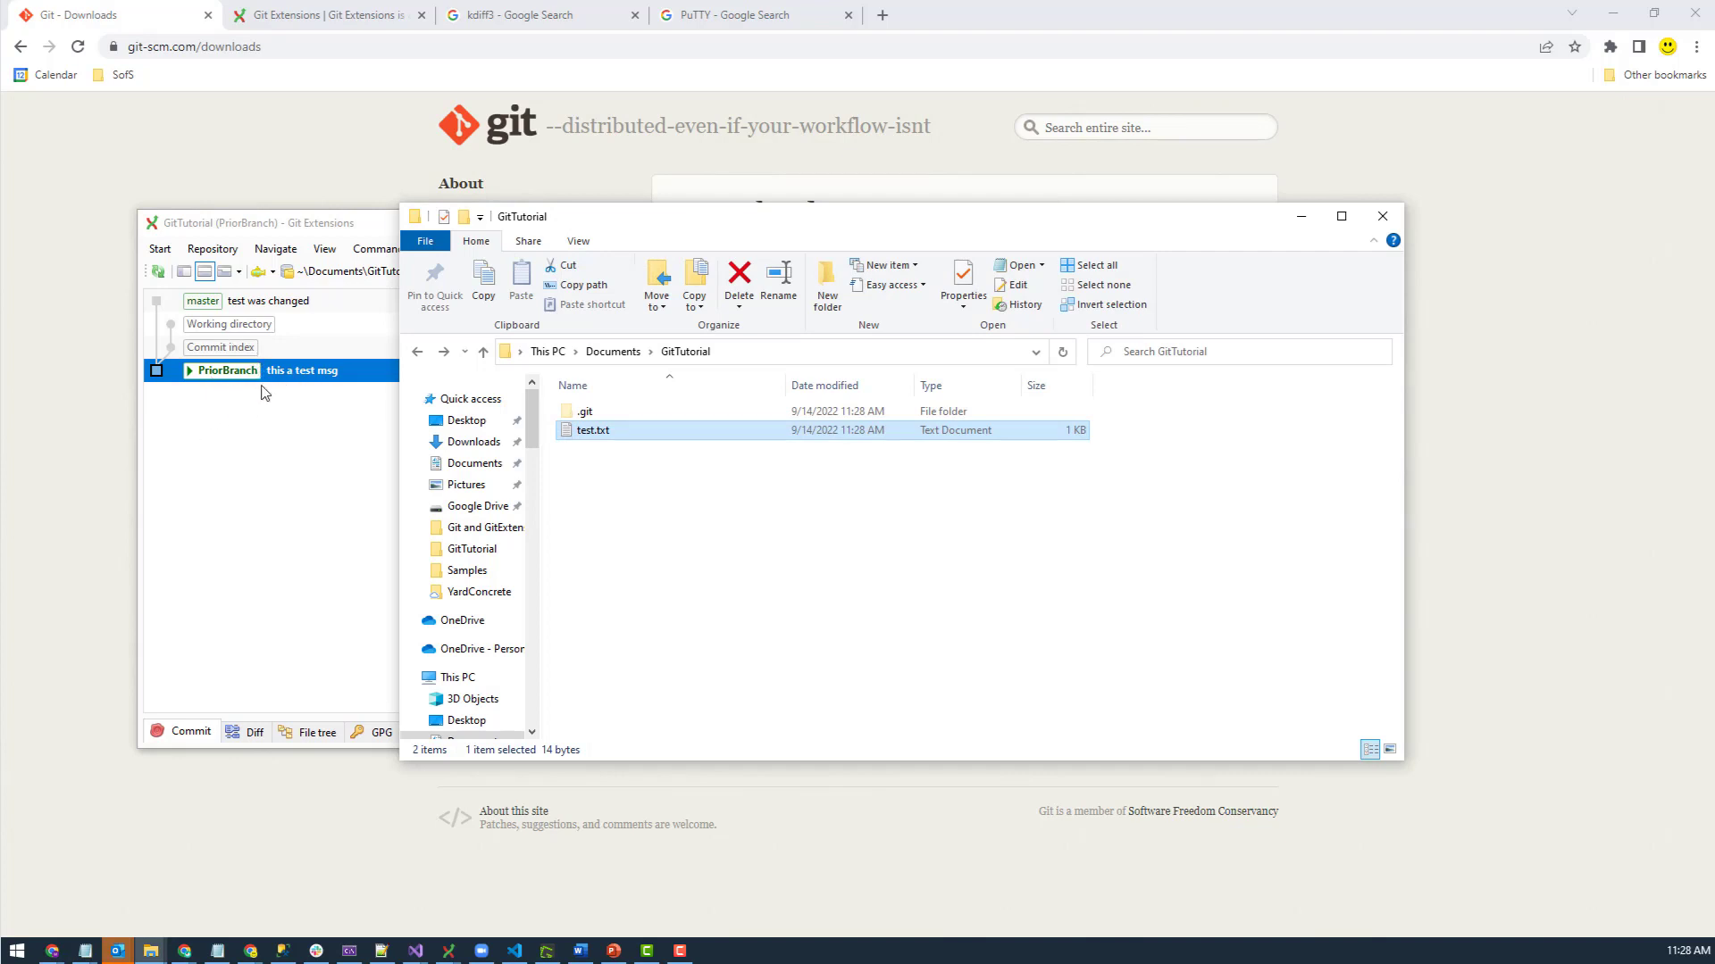
{"action": "left_click", "coordinate": [225, 384]}
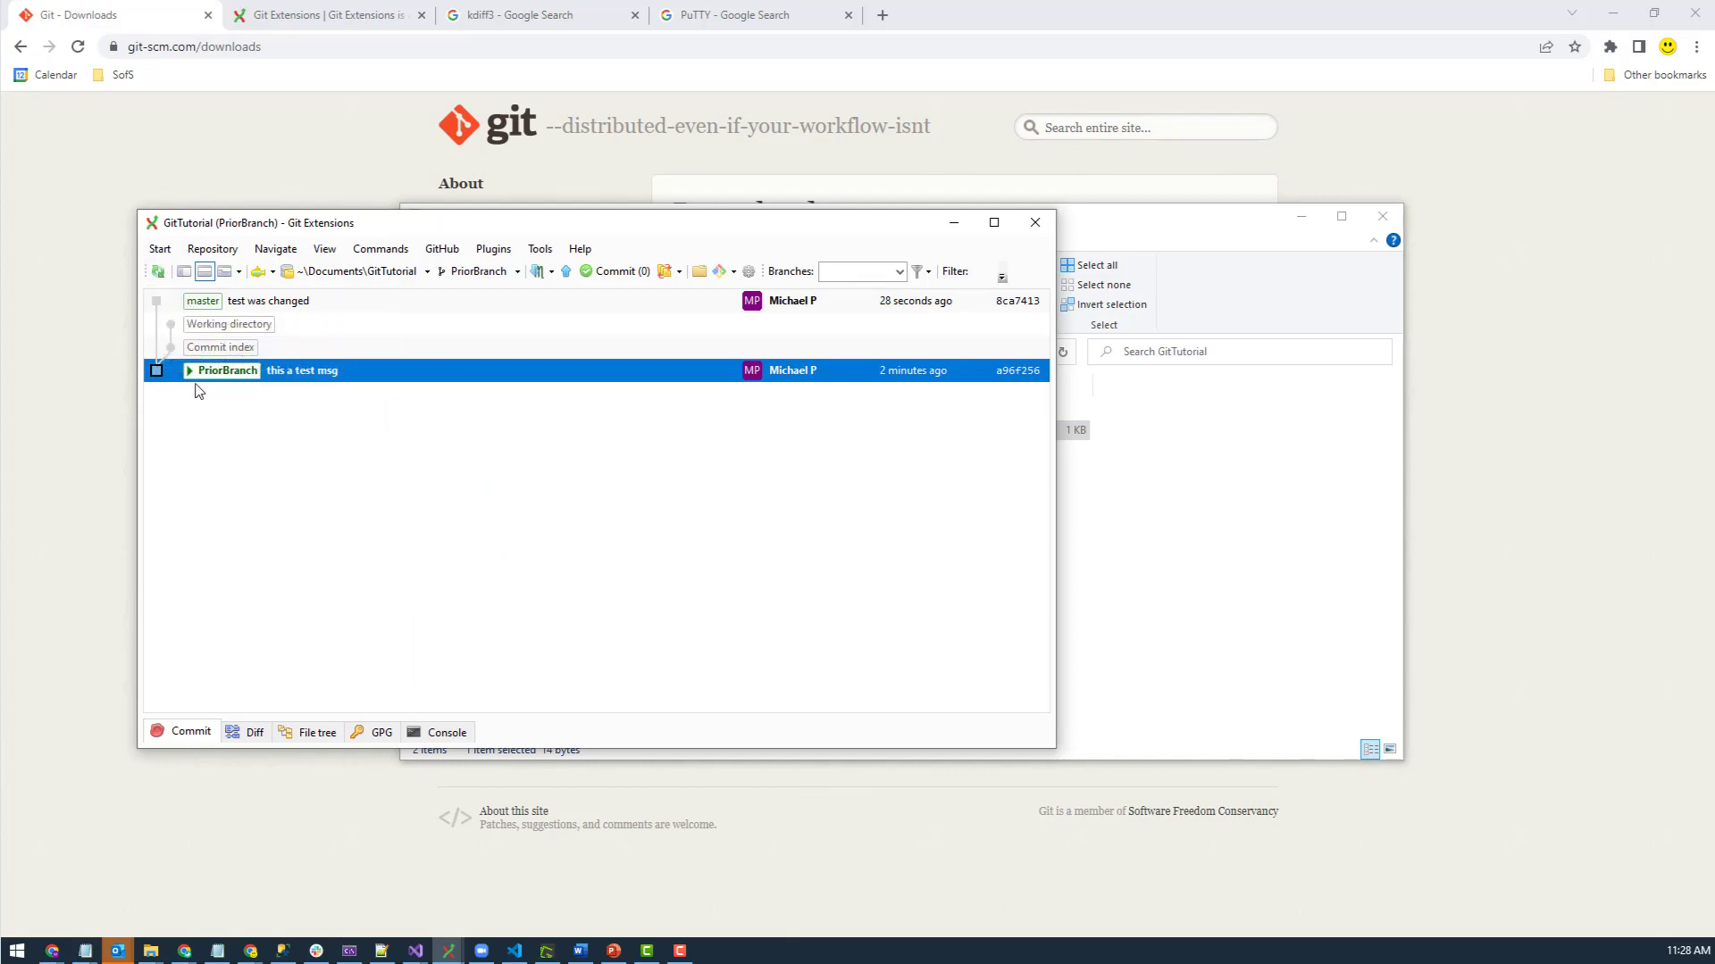
{"action": "left_click", "coordinate": [211, 304]}
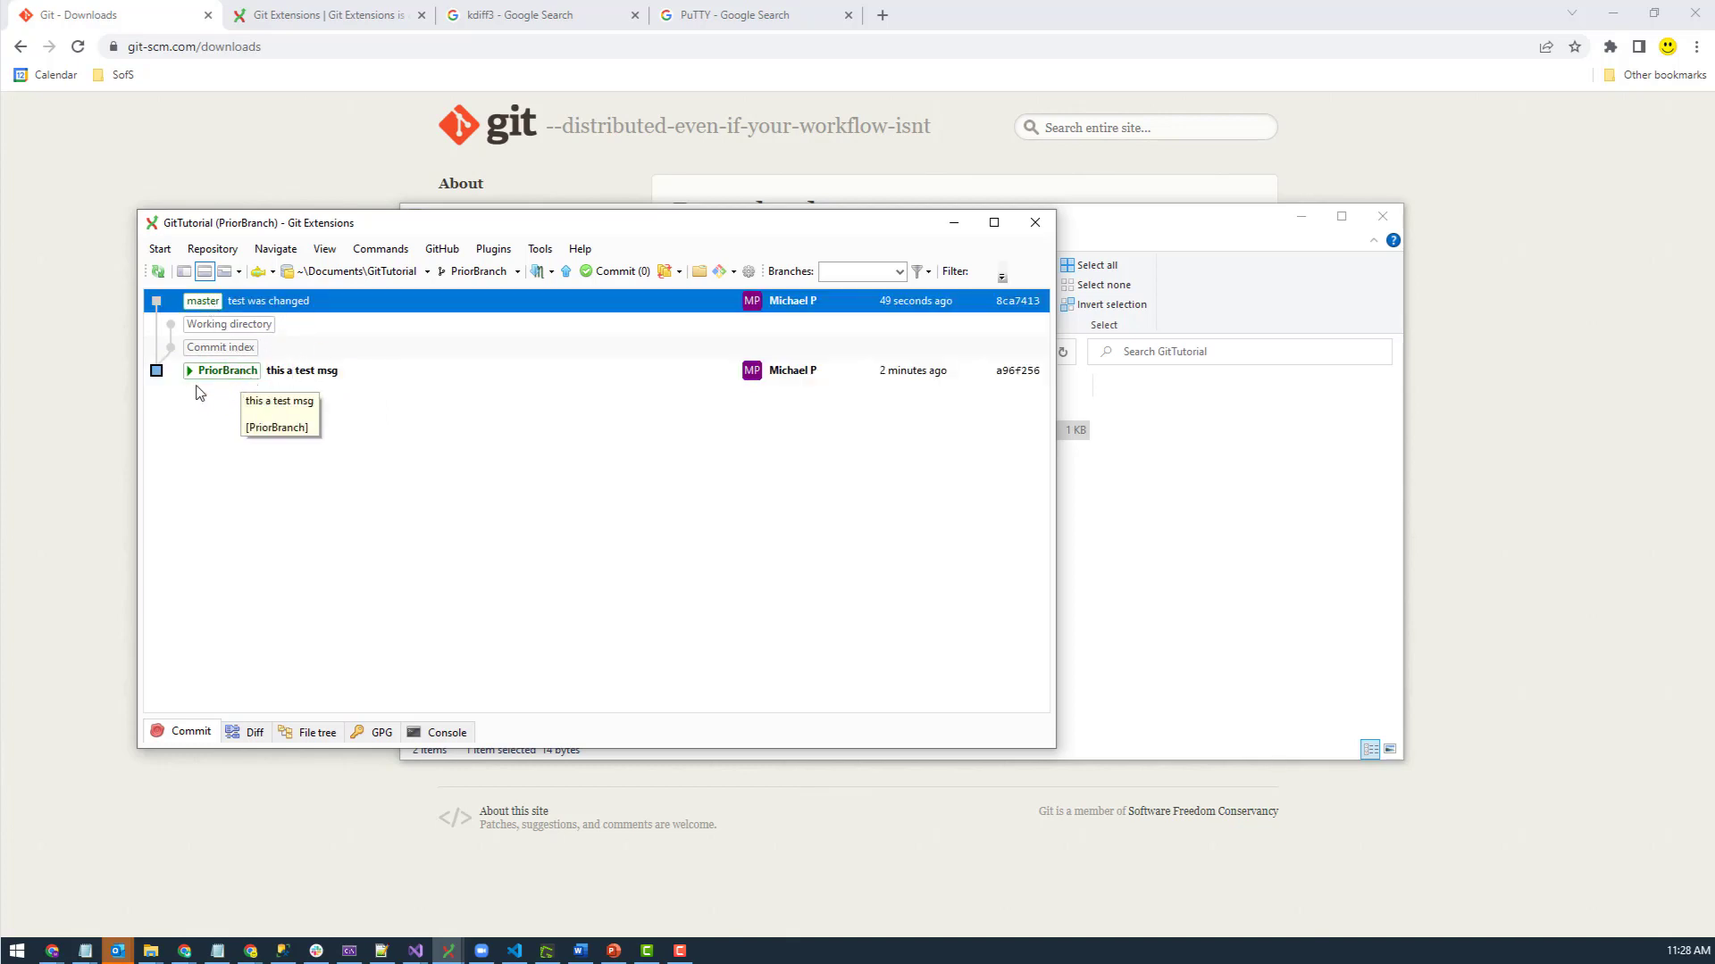
{"action": "left_click", "coordinate": [218, 376]}
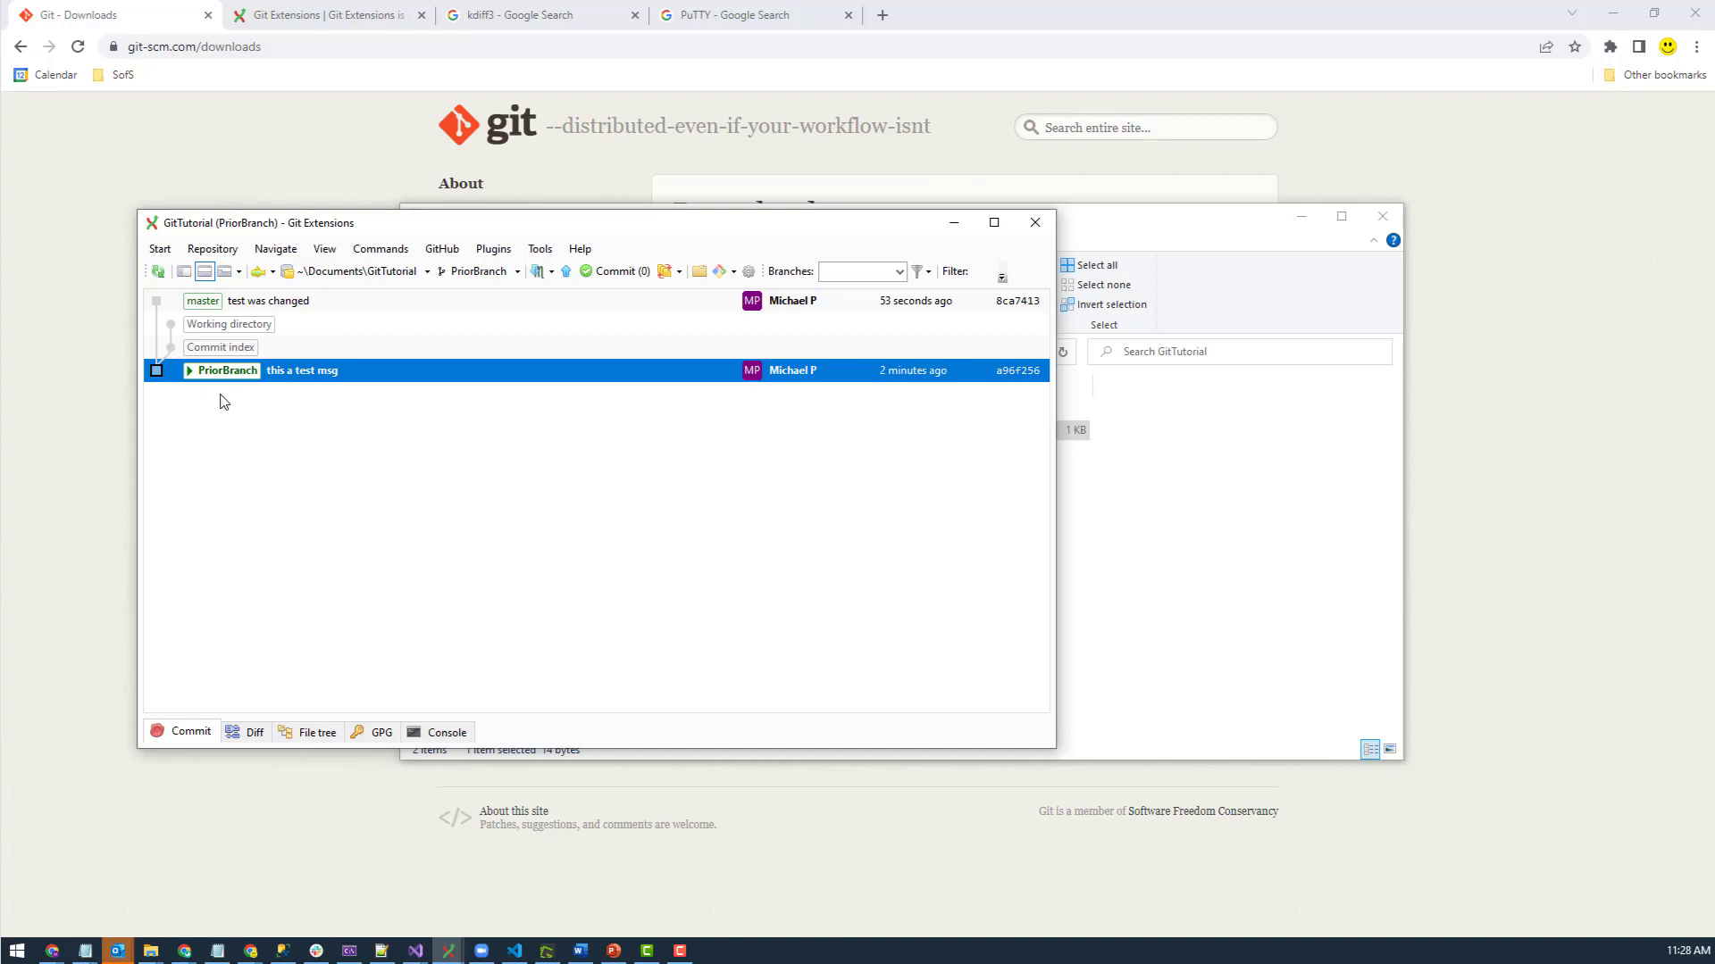
- Insert 'another' so test.txt reads 'this is another a test', then save and close it
{"action": "left_click", "coordinate": [1249, 526]}
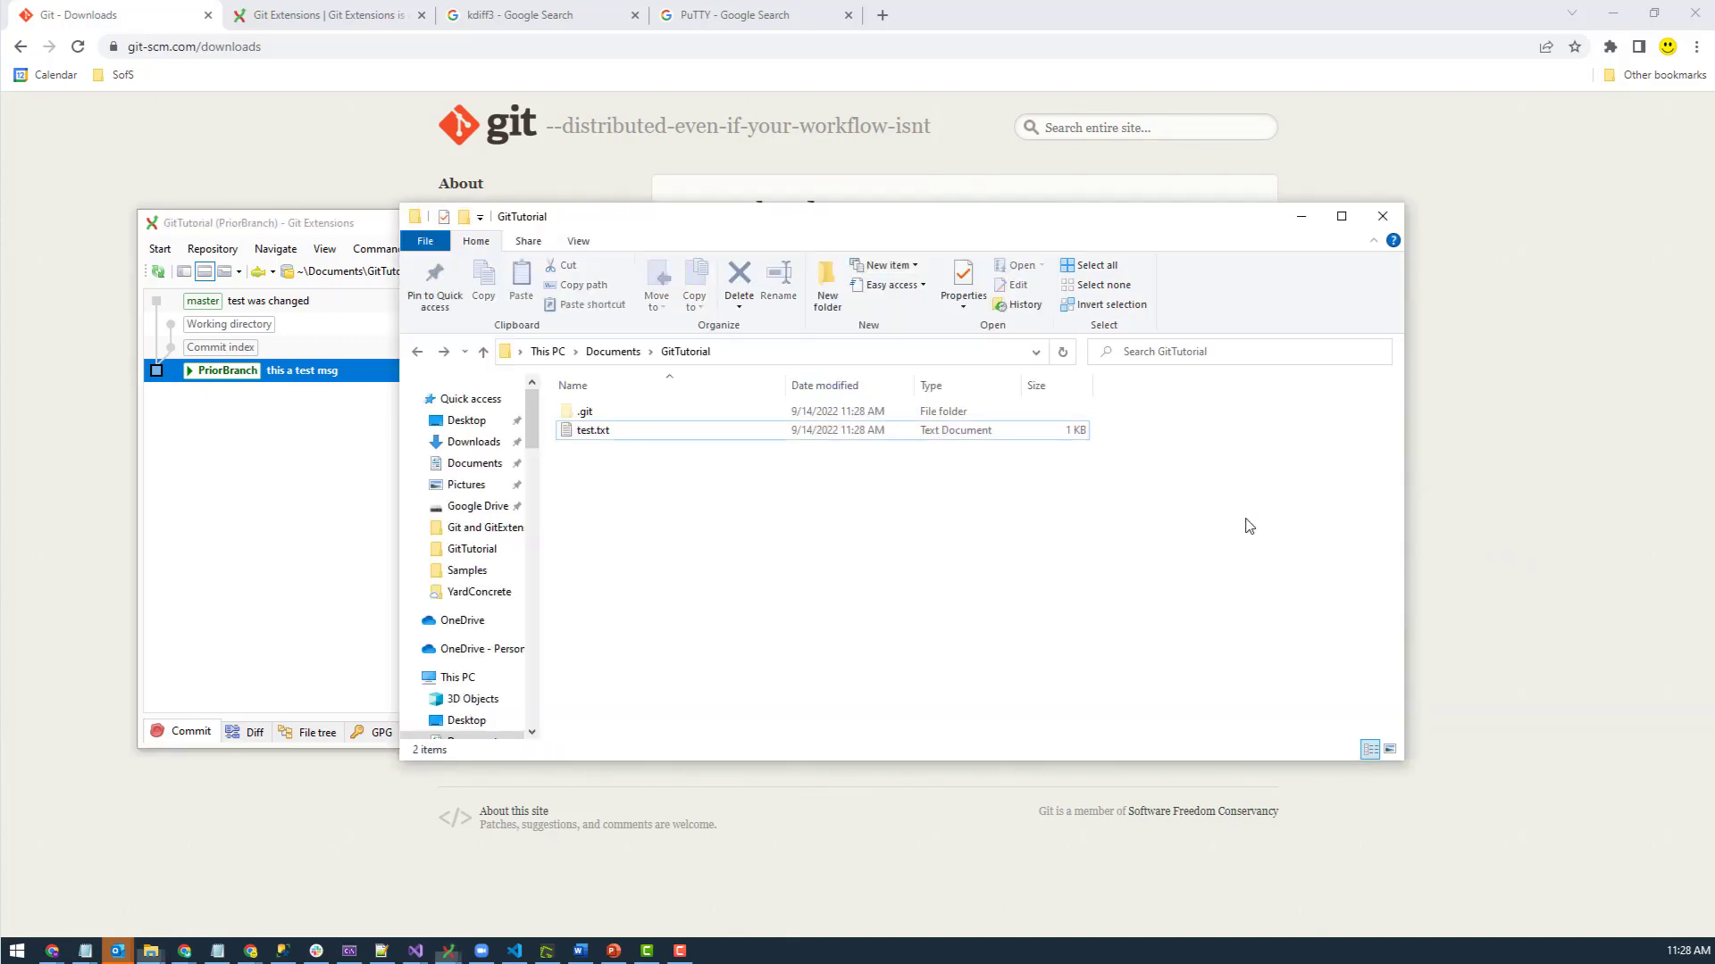
{"action": "double_click", "coordinate": [630, 431]}
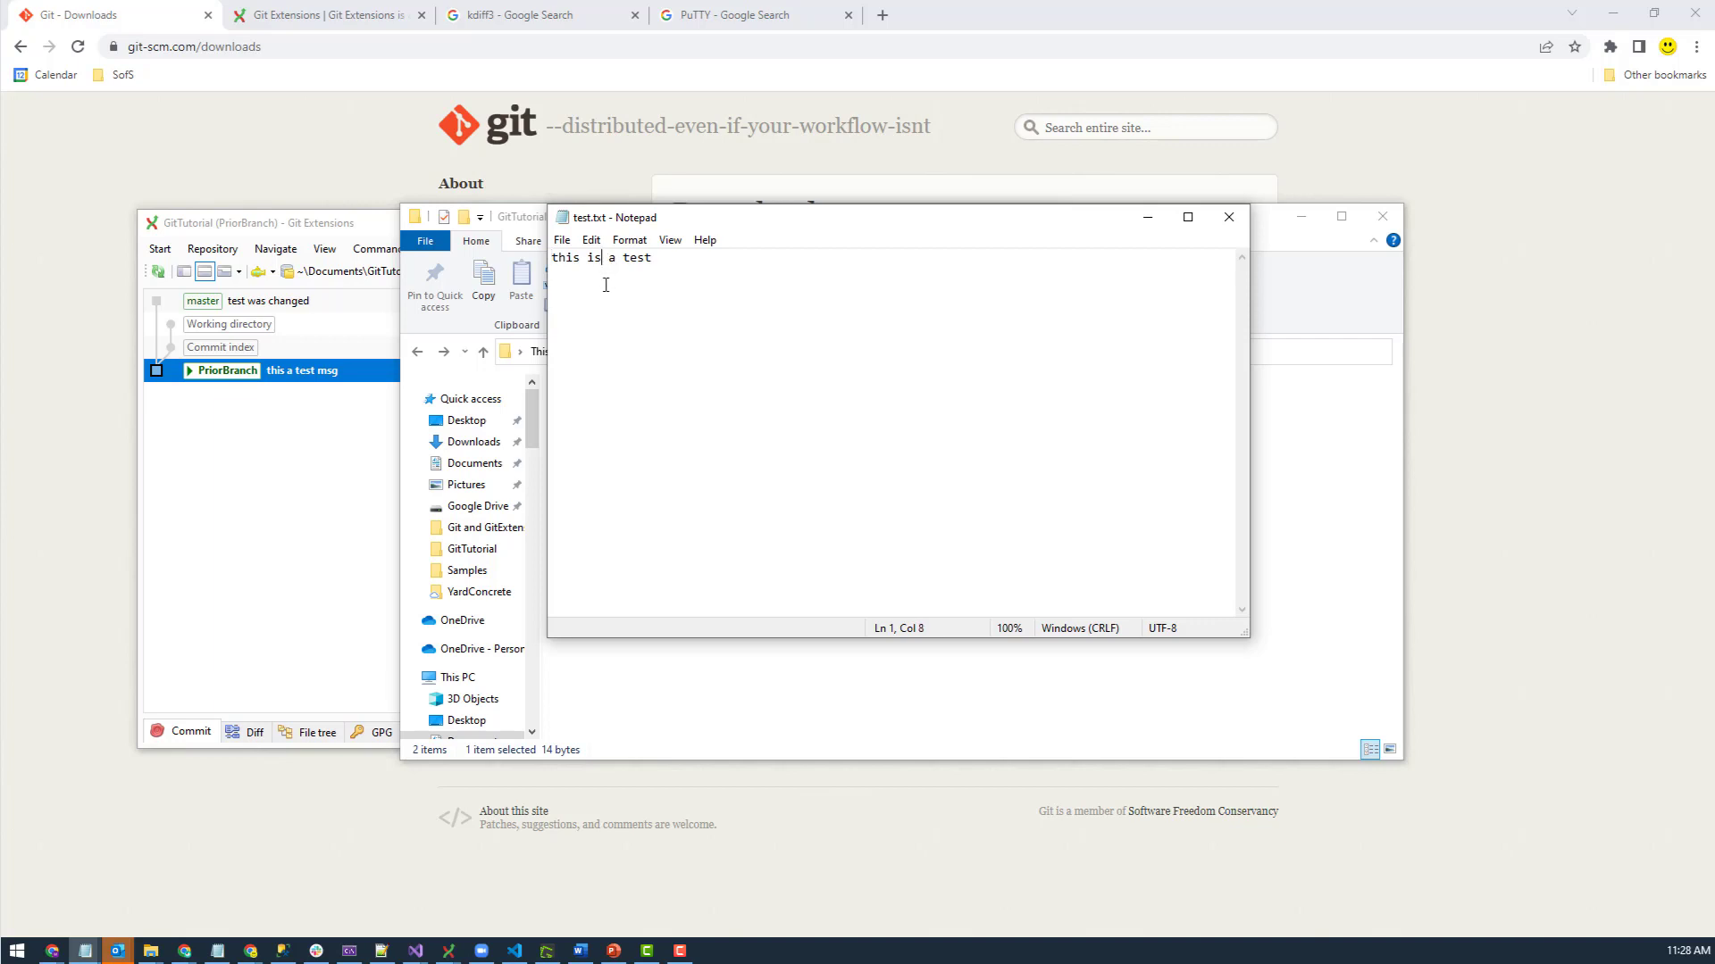
{"action": "type", "text": "anoth"}
{"action": "key", "text": "BackSpace"}
{"action": "key", "text": "BackSpace"}
{"action": "key", "text": "BackSpace"}
{"action": "key", "text": "BackSpace"}
{"action": "type", "text": "nother"}
{"action": "key", "text": "ctrl+s"}
{"action": "left_click", "coordinate": [1229, 217]}
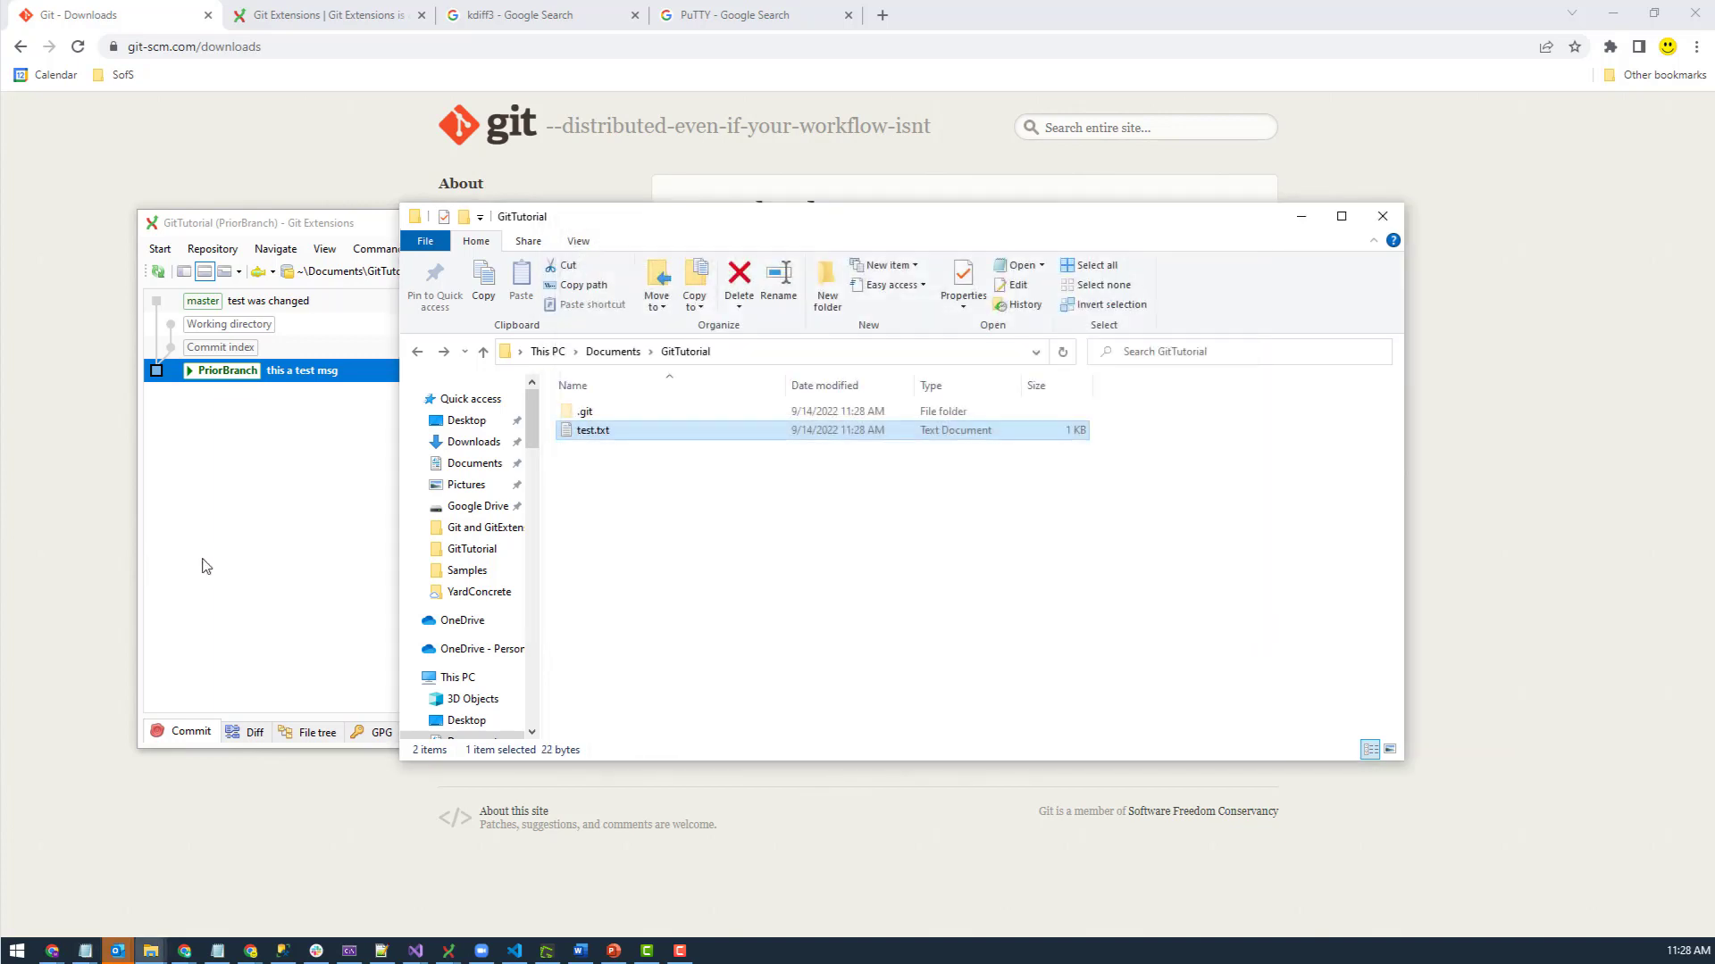
{"action": "left_click", "coordinate": [207, 564]}
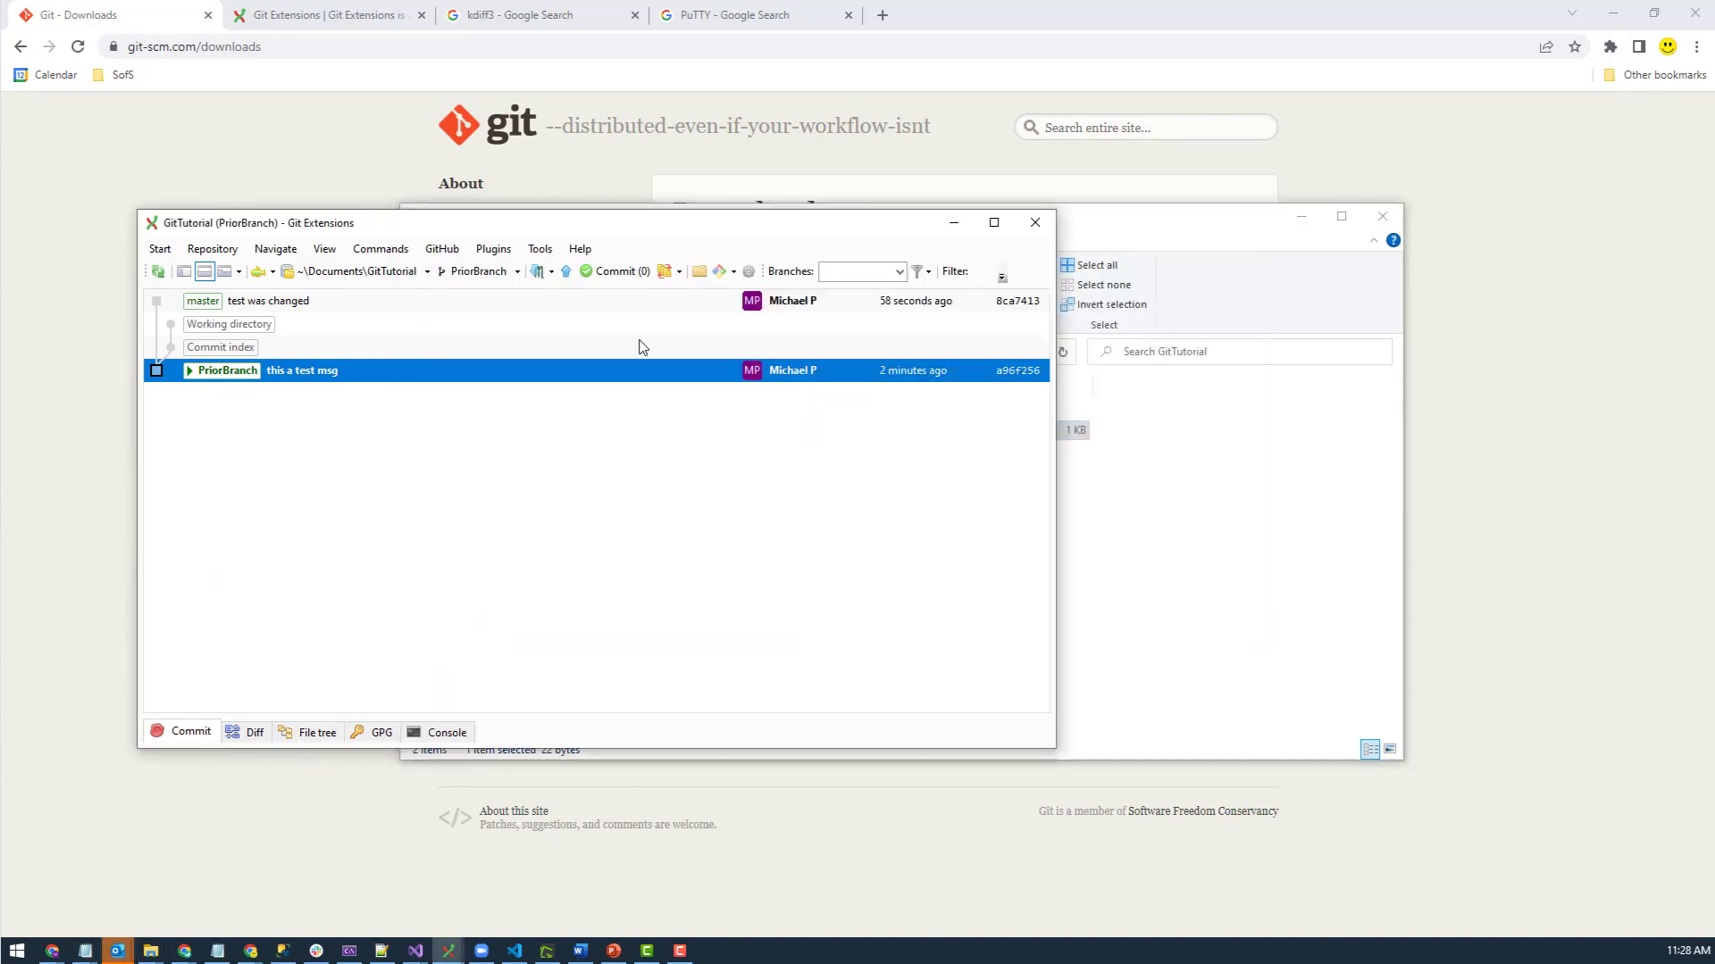
- Refresh, stage test.txt and commit it on PriorBranch with the message 'another'
{"action": "left_click", "coordinate": [158, 271]}
{"action": "left_click", "coordinate": [612, 271]}
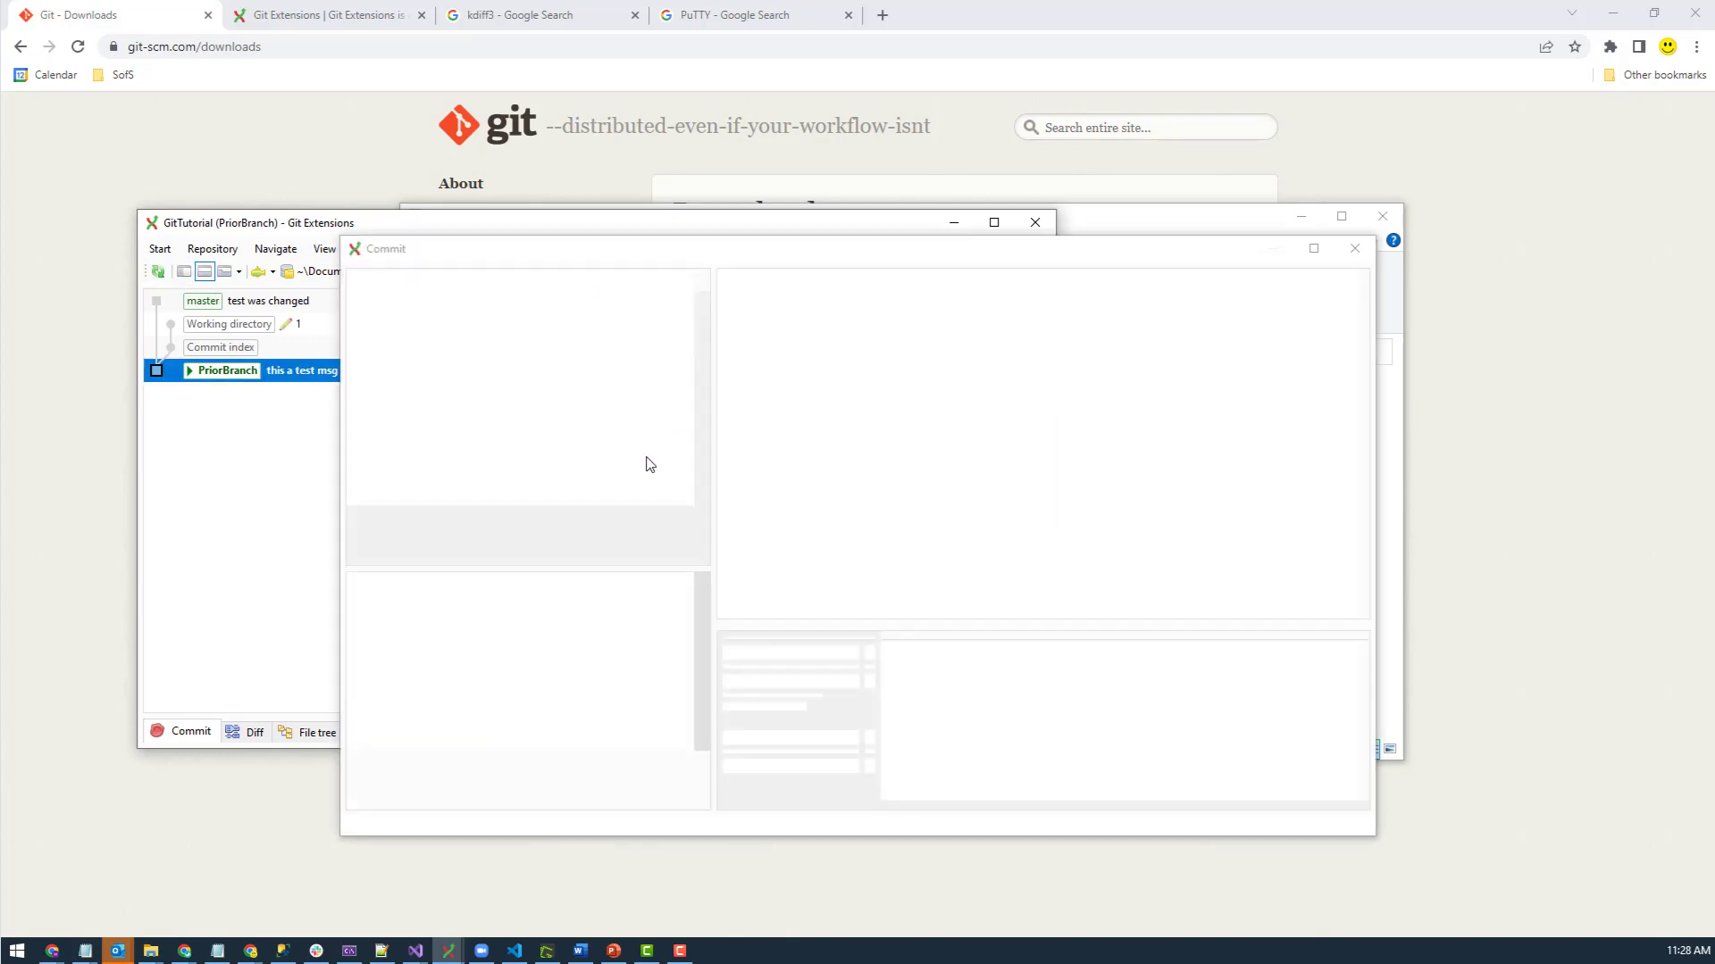
{"action": "left_click", "coordinate": [661, 585]}
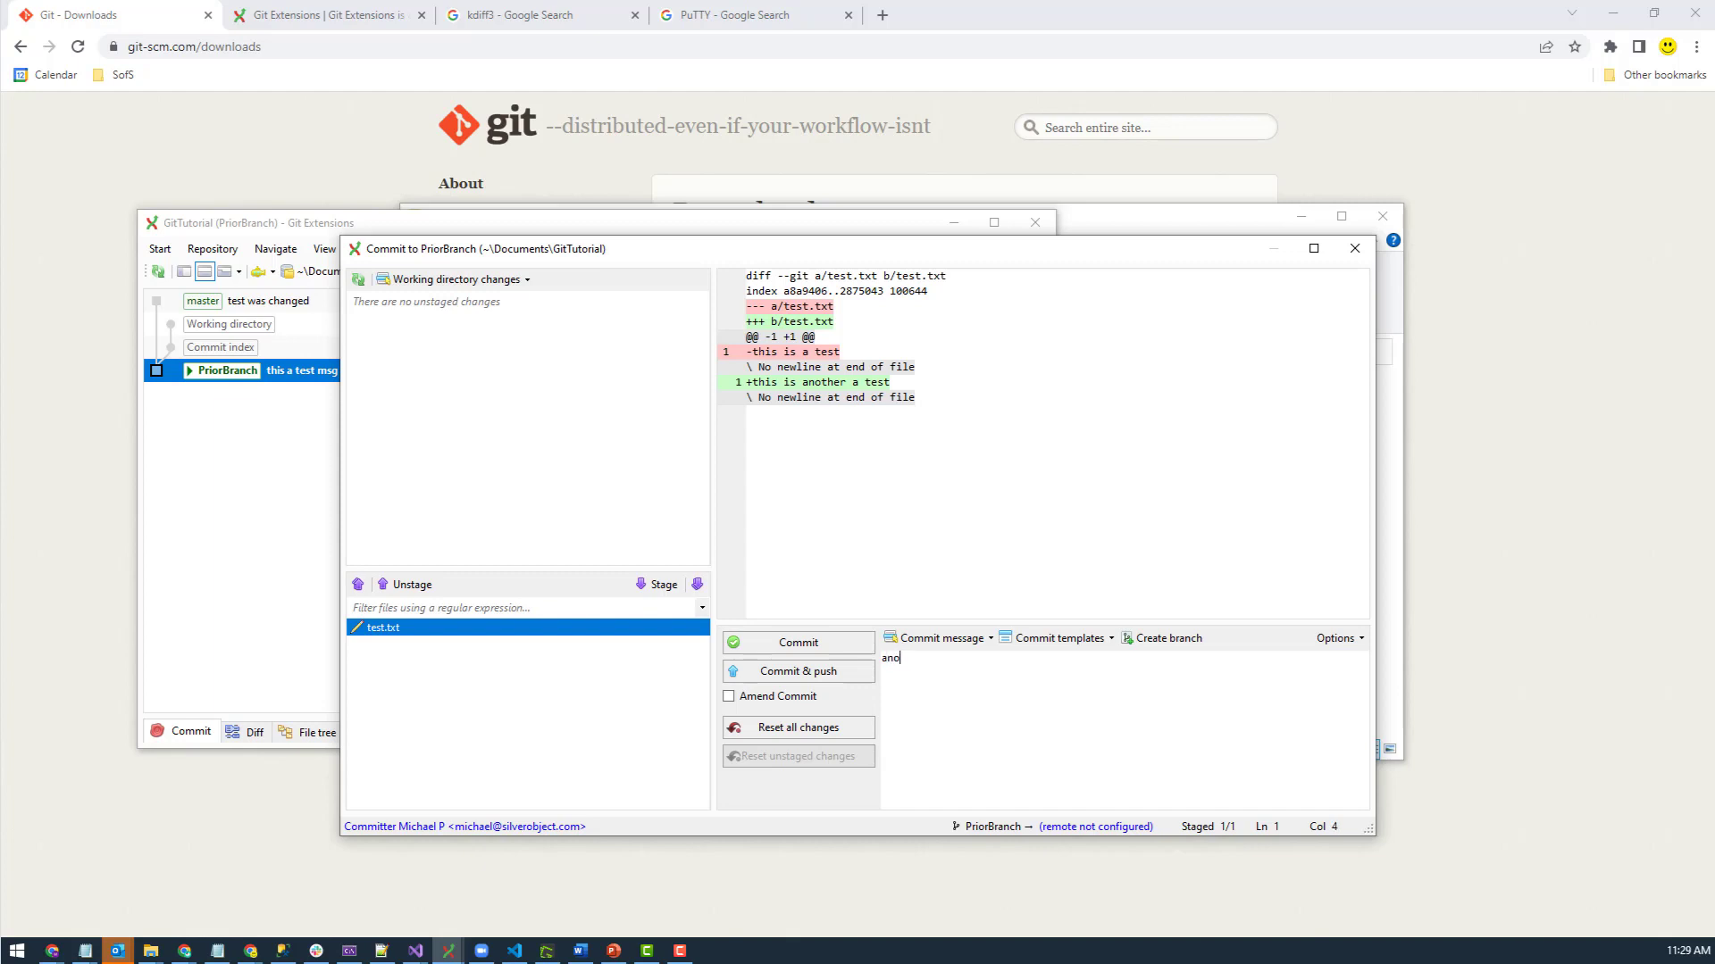
{"action": "left_click", "coordinate": [777, 642]}
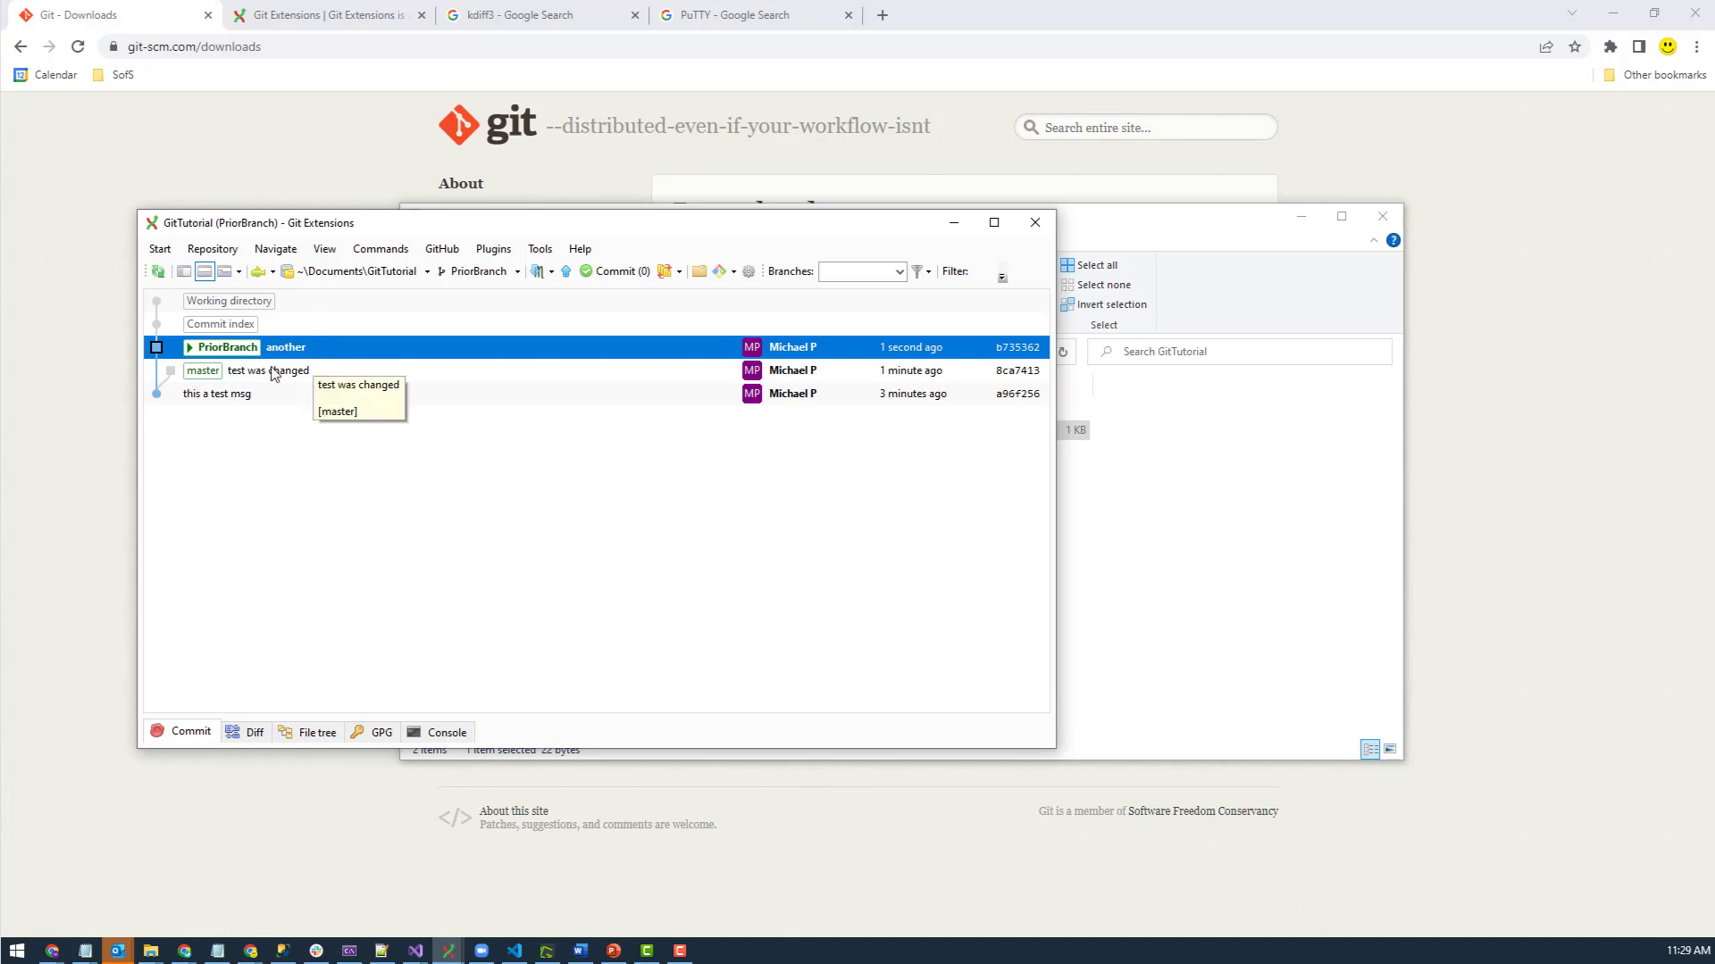
- Rename the branch on the 'another' commit from PriorBranch to ProjectOne
{"action": "left_click", "coordinate": [284, 363]}
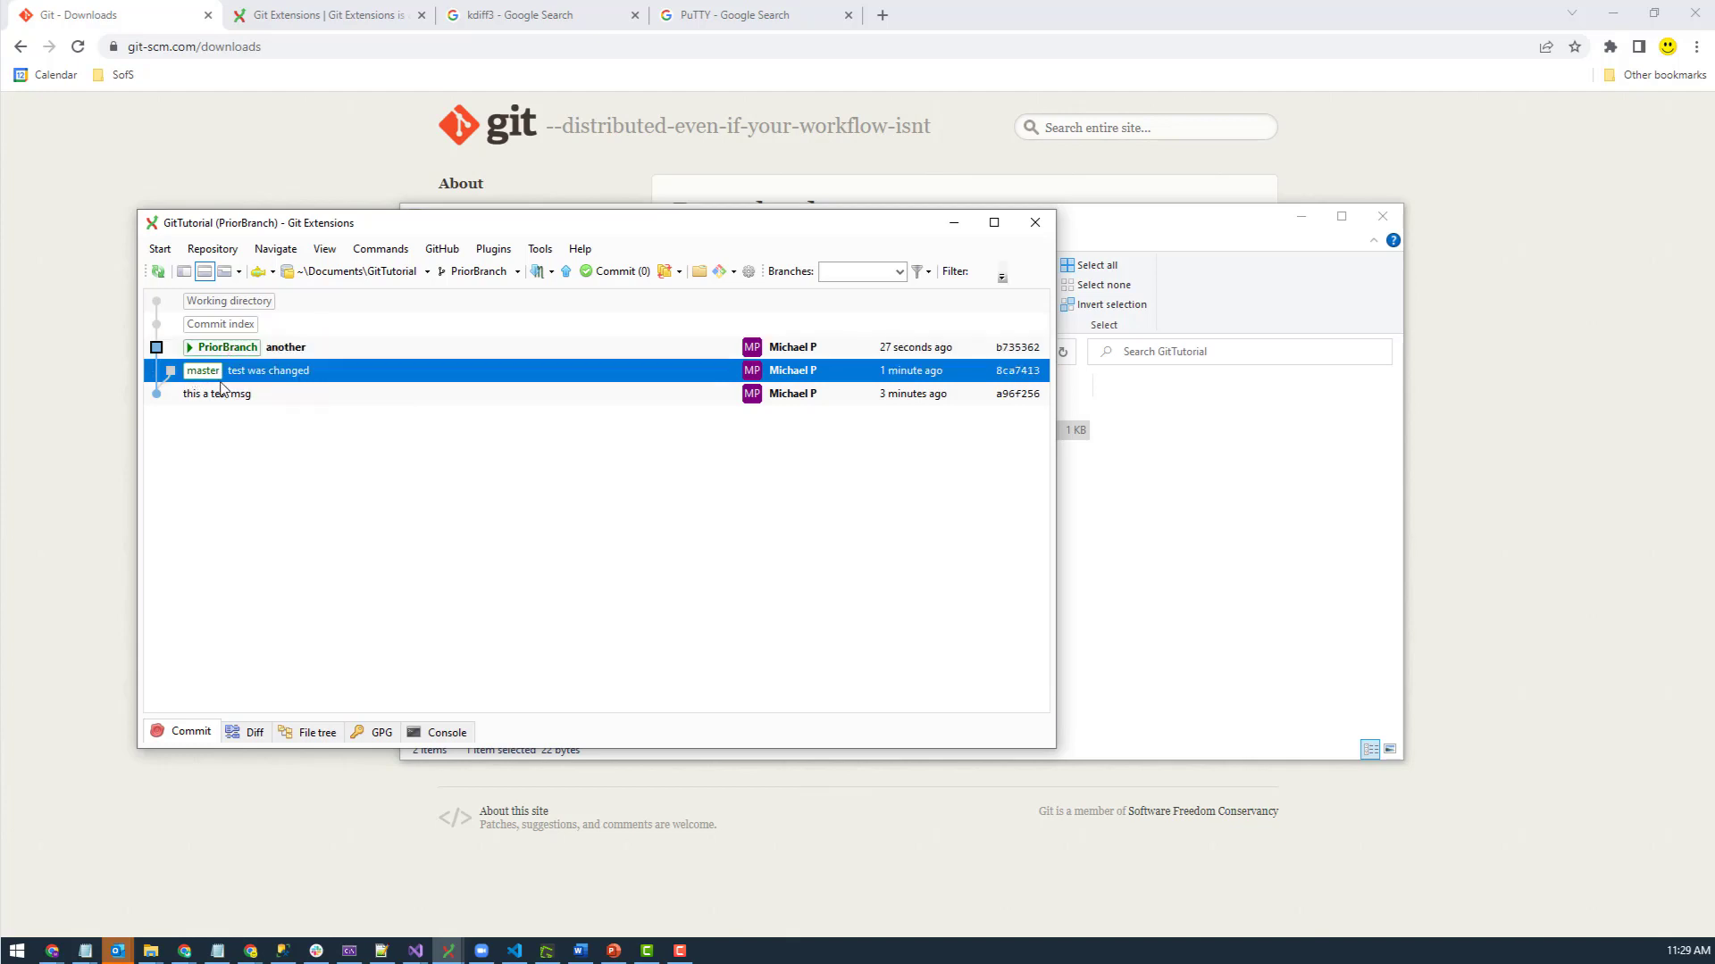
{"action": "left_click", "coordinate": [300, 351]}
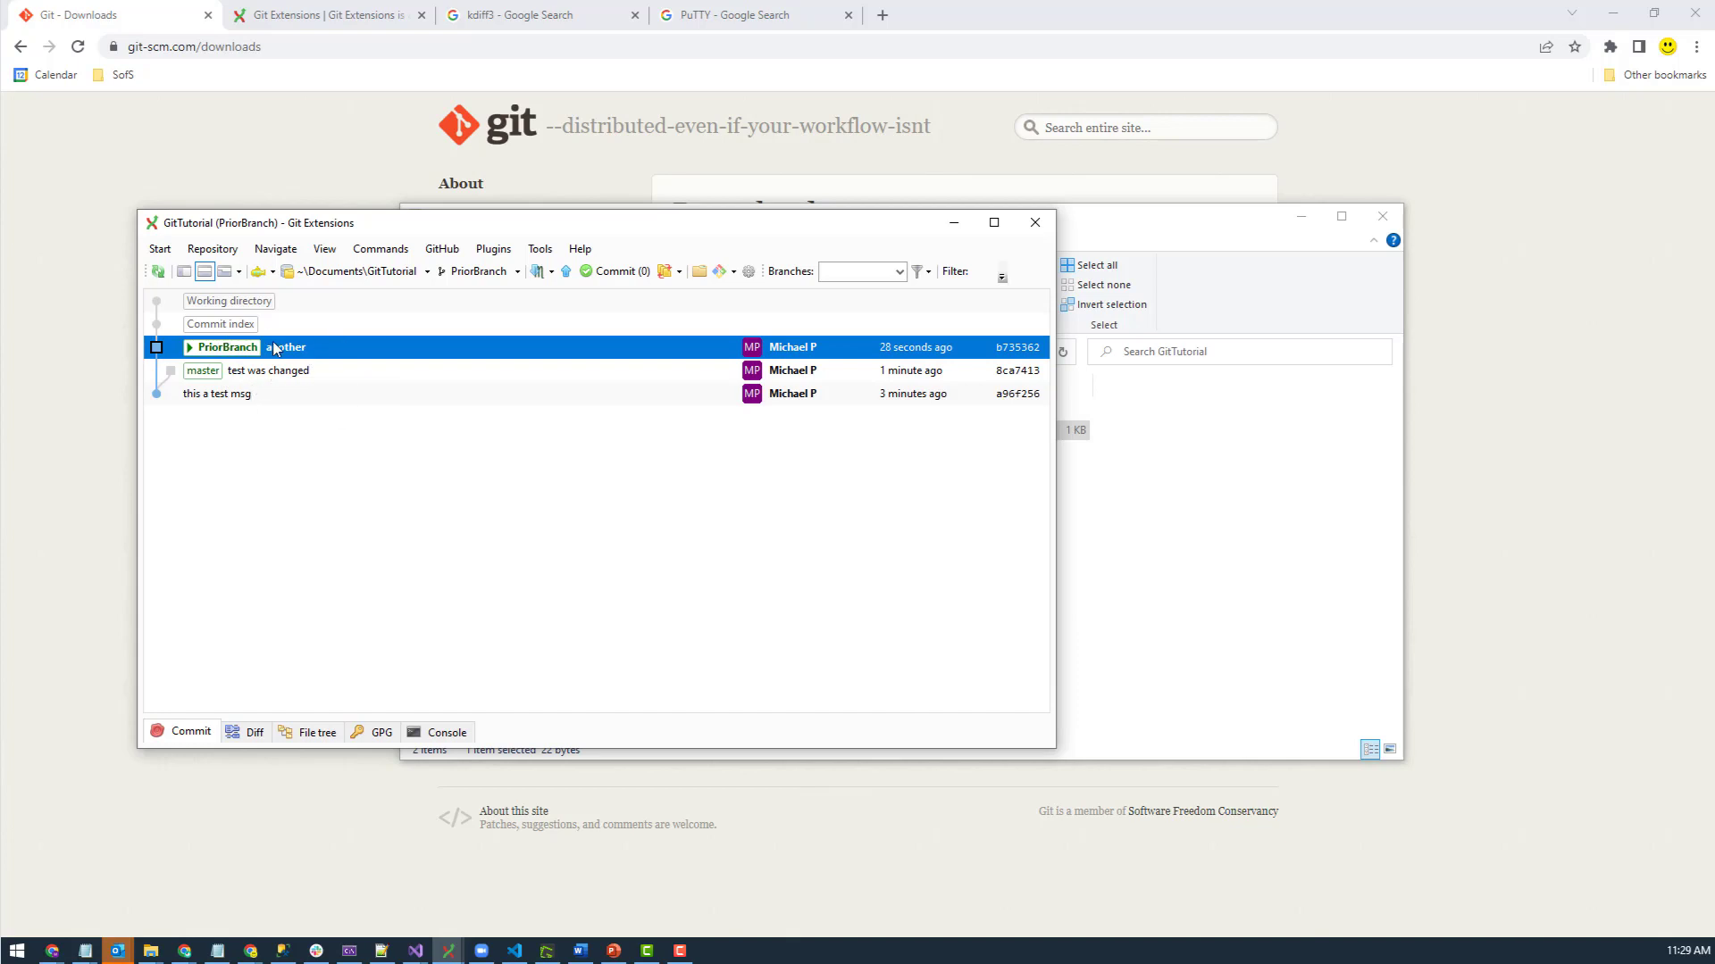
{"action": "right_click", "coordinate": [237, 353]}
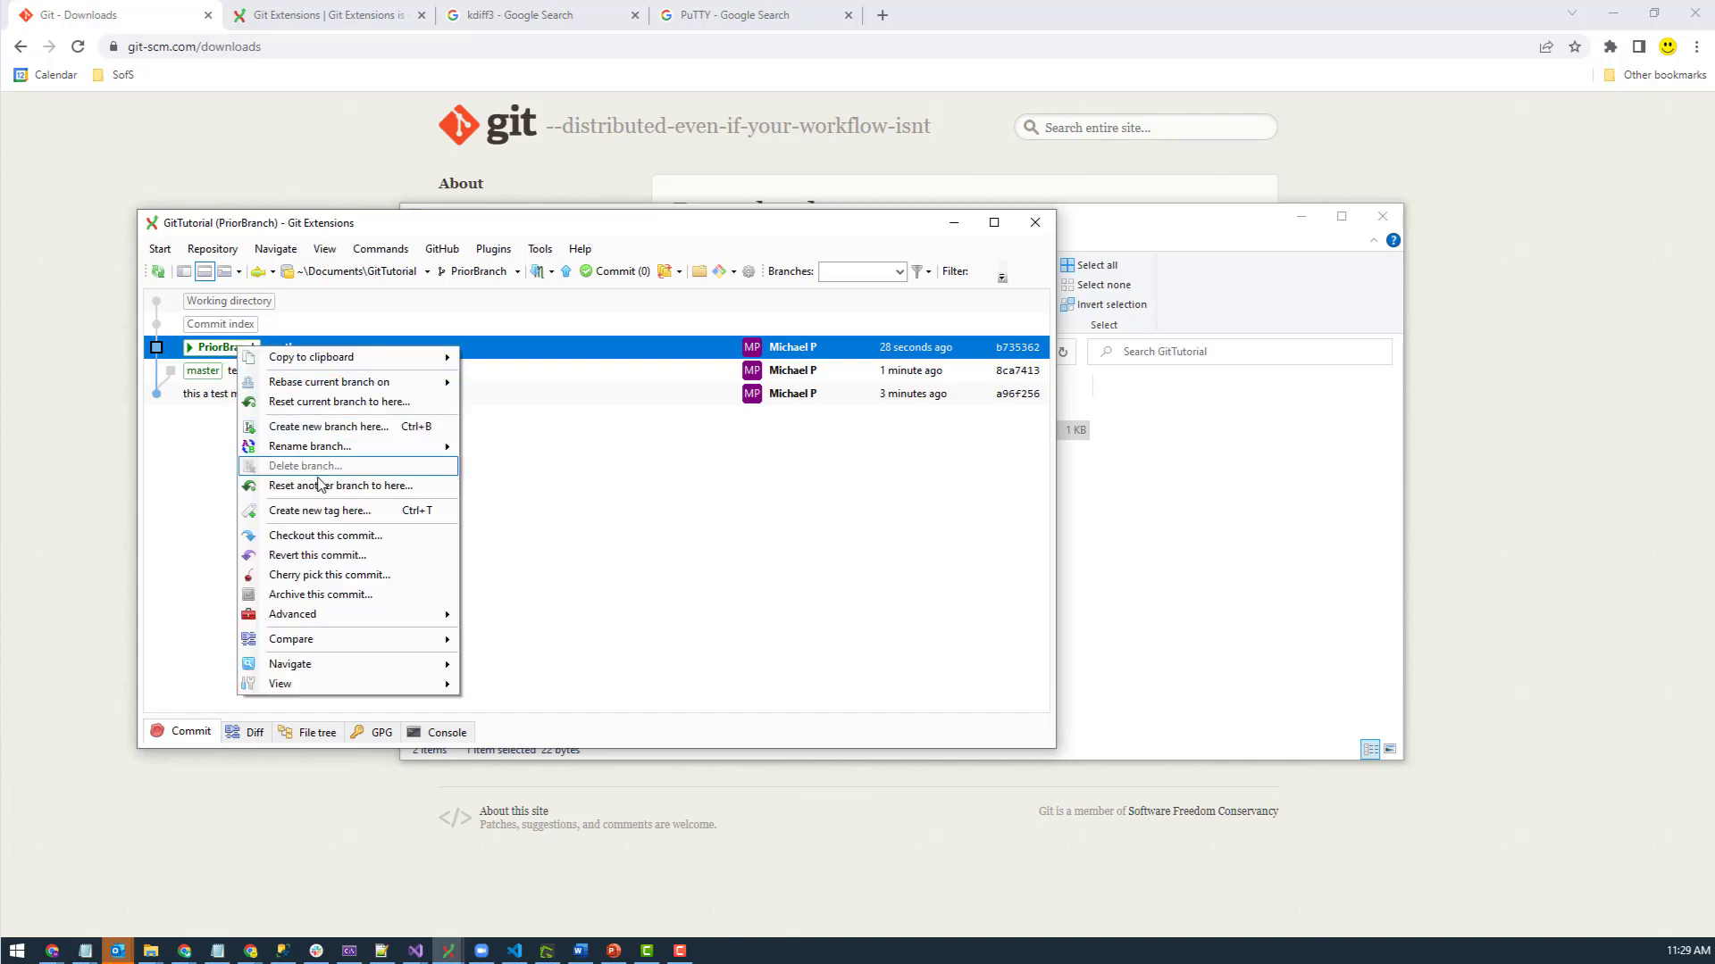
{"action": "left_click", "coordinate": [320, 449]}
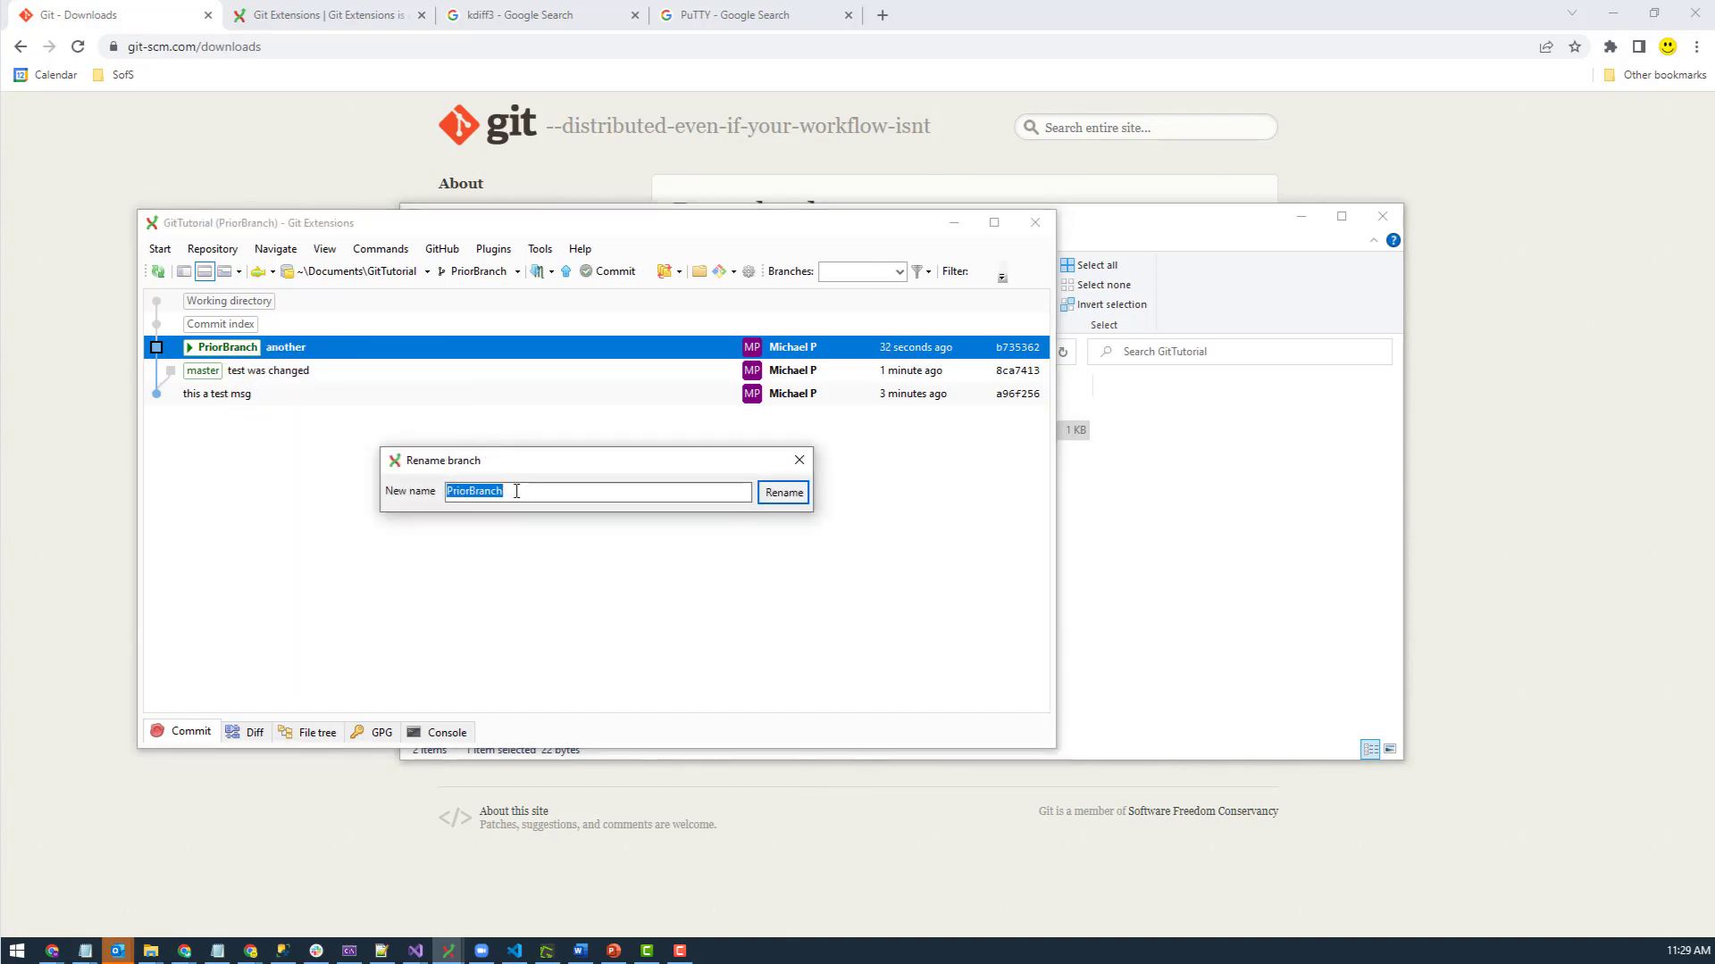
{"action": "type", "text": "Project"}
{"action": "key", "text": "BackSpace"}
{"action": "key", "text": "BackSpace"}
{"action": "key", "text": "BackSpace"}
{"action": "key", "text": "BackSpace"}
{"action": "key", "text": "BackSpace"}
{"action": "key", "text": "BackSpace"}
{"action": "type", "text": "roje"}
{"action": "left_click", "coordinate": [784, 492]}
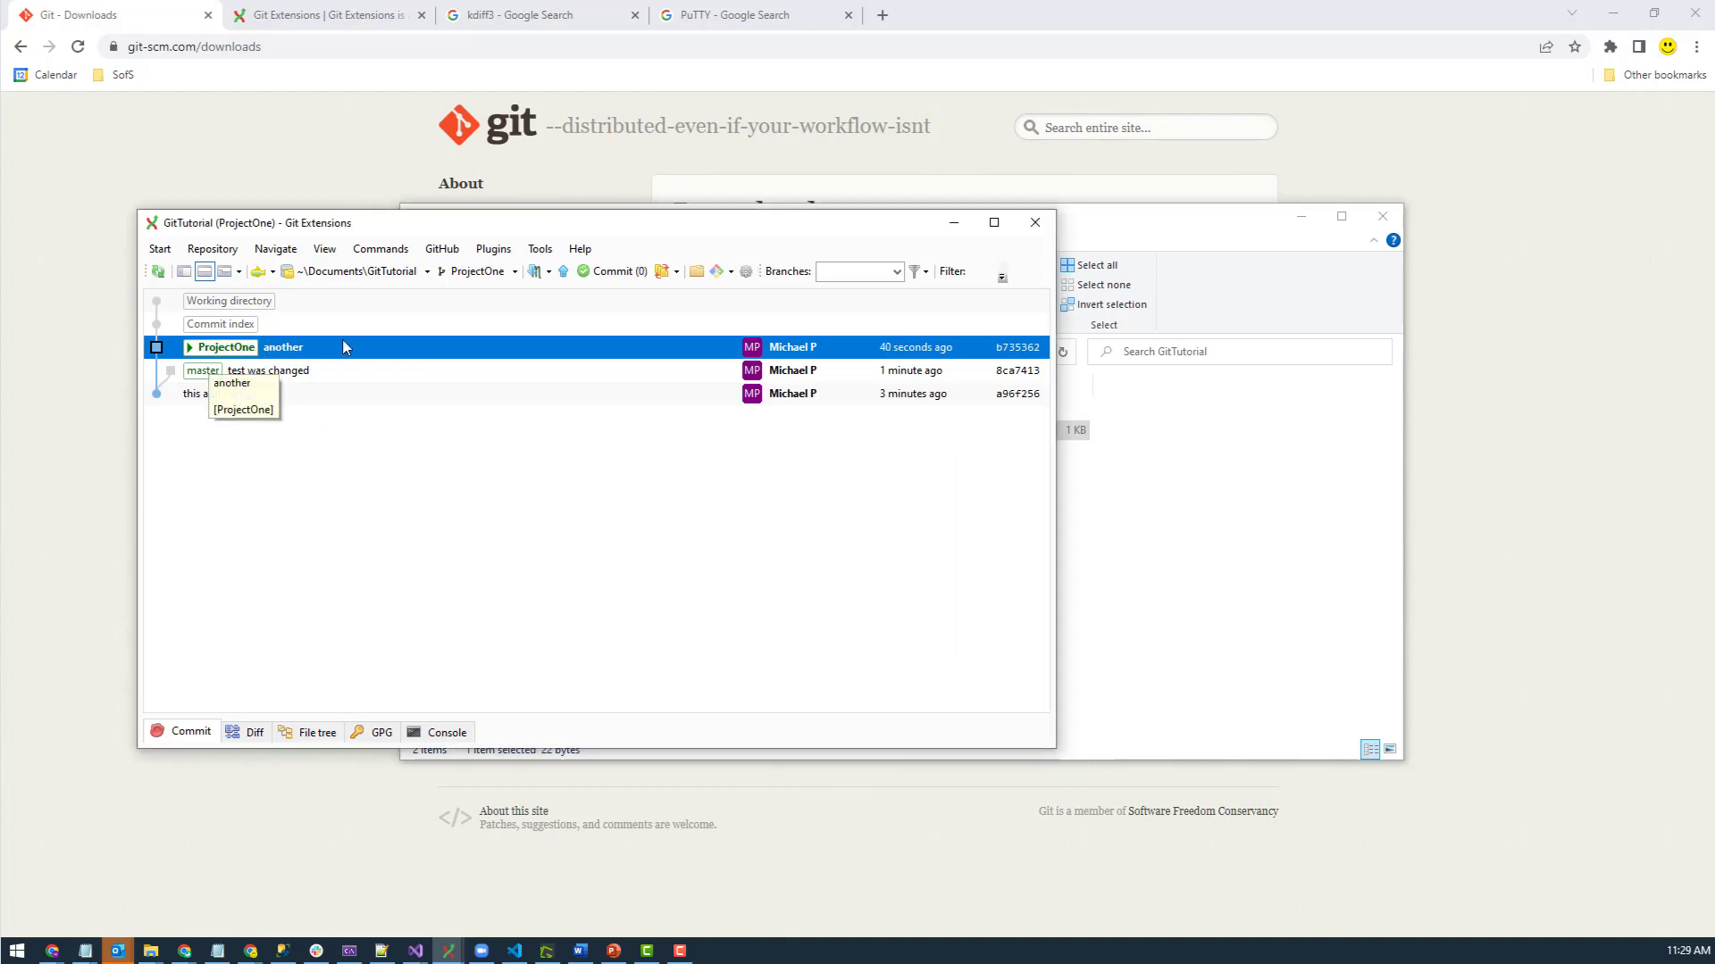
- Compare the master and ProjectOne commits, ending with master's context menu open
{"action": "left_click", "coordinate": [209, 375]}
{"action": "left_click", "coordinate": [269, 353]}
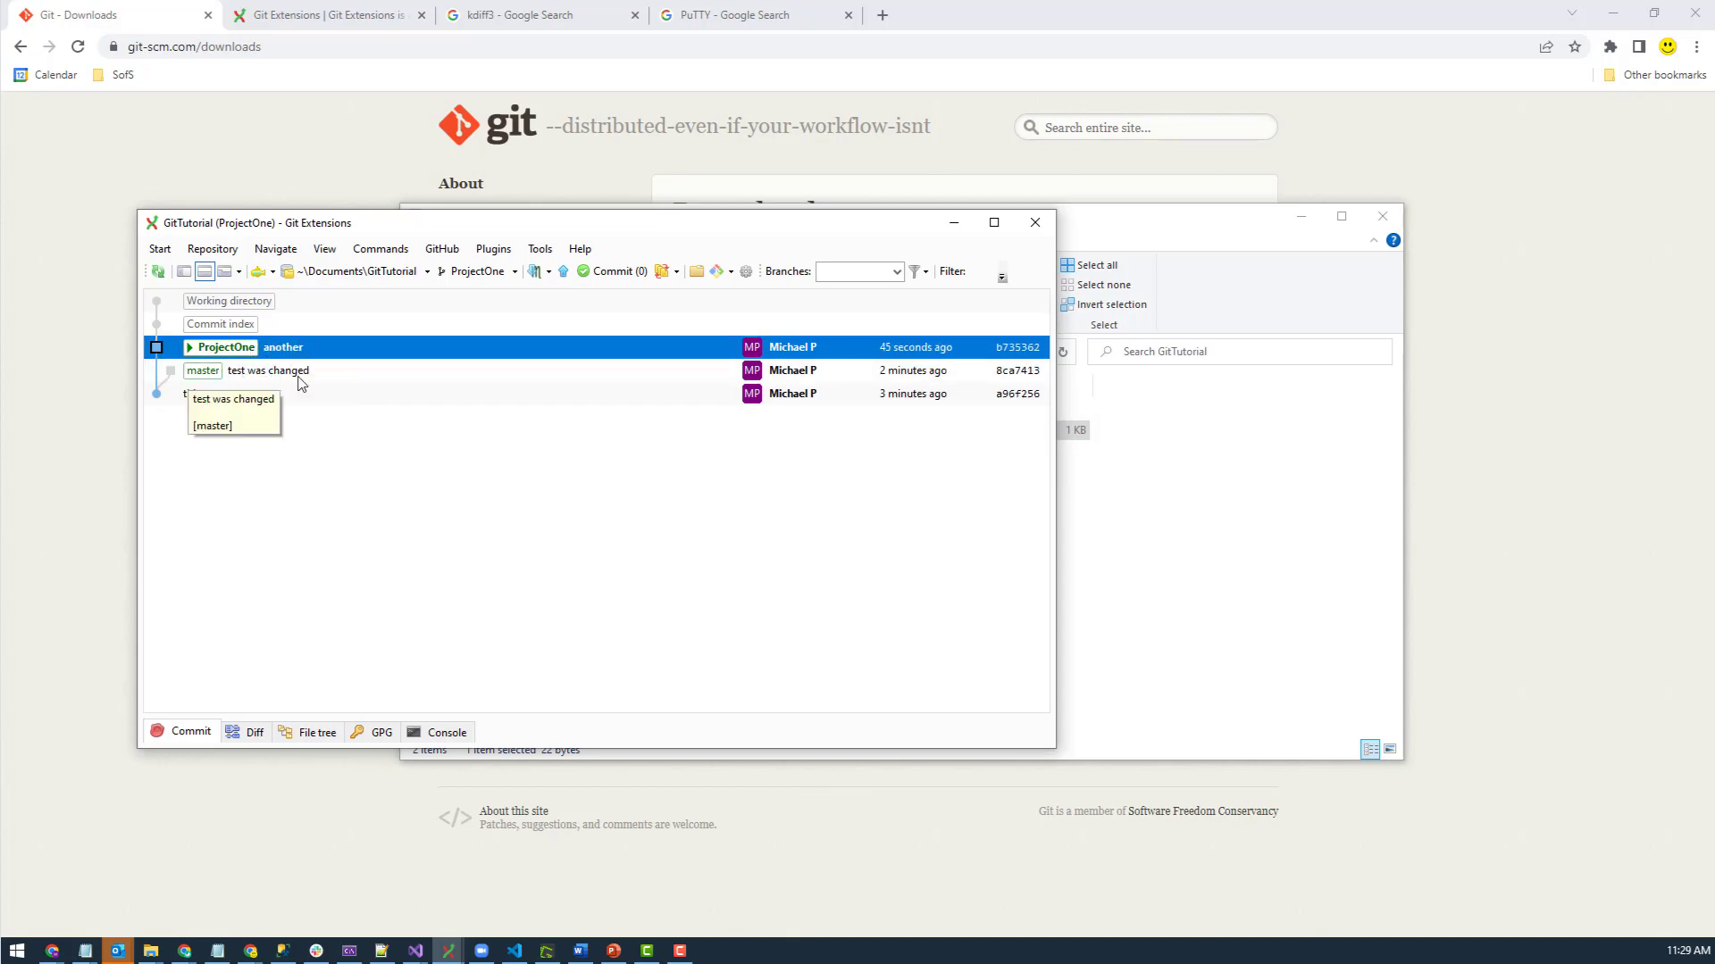
{"action": "left_click", "coordinate": [231, 372]}
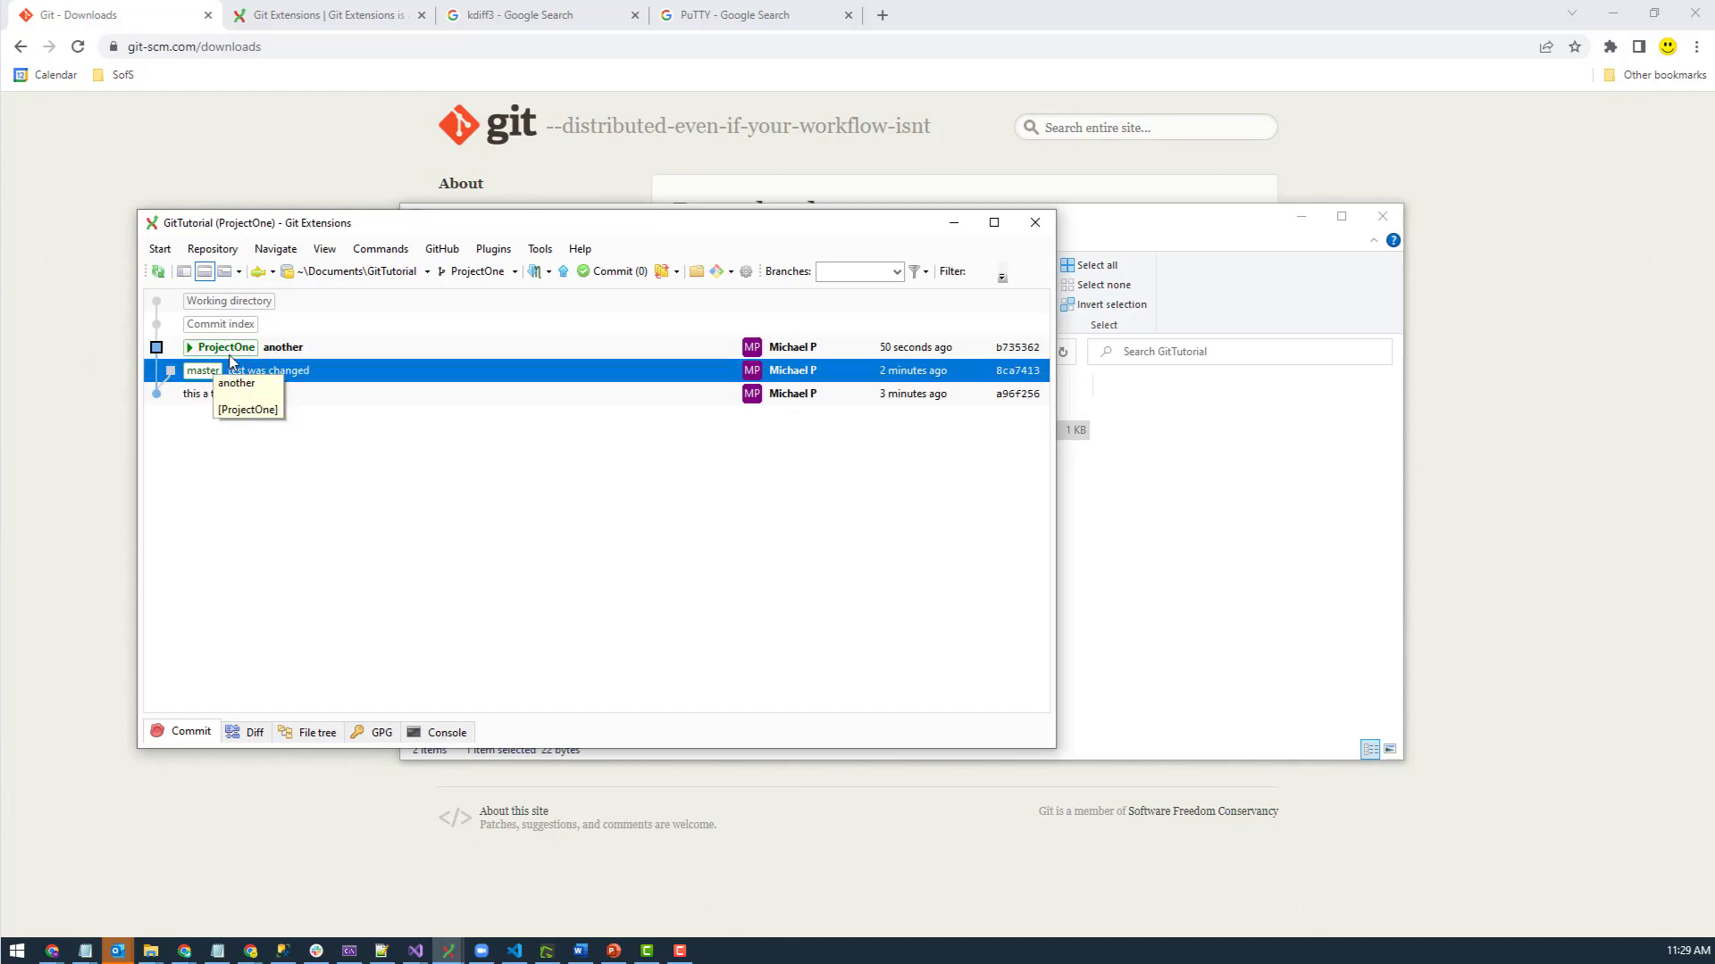
{"action": "left_click", "coordinate": [232, 353]}
{"action": "key", "text": "Down"}
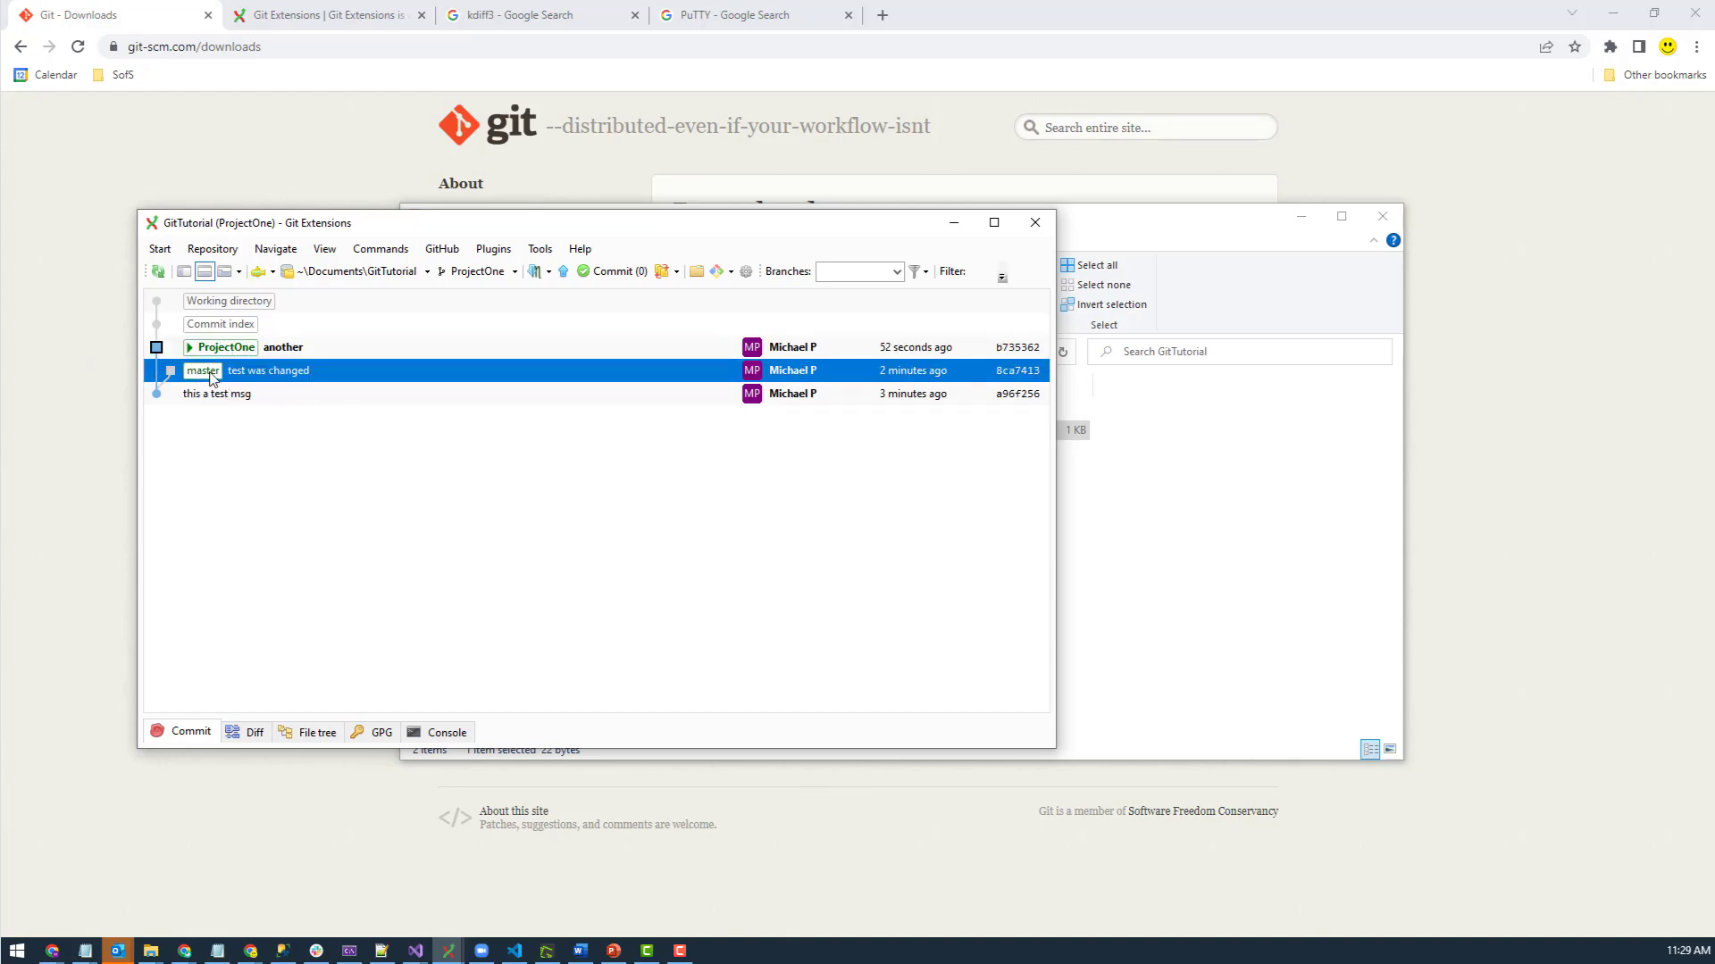
{"action": "right_click", "coordinate": [213, 378]}
- Merge master into ProjectOne without committing and open the test.txt conflict in the merge tool
{"action": "left_click", "coordinate": [381, 433]}
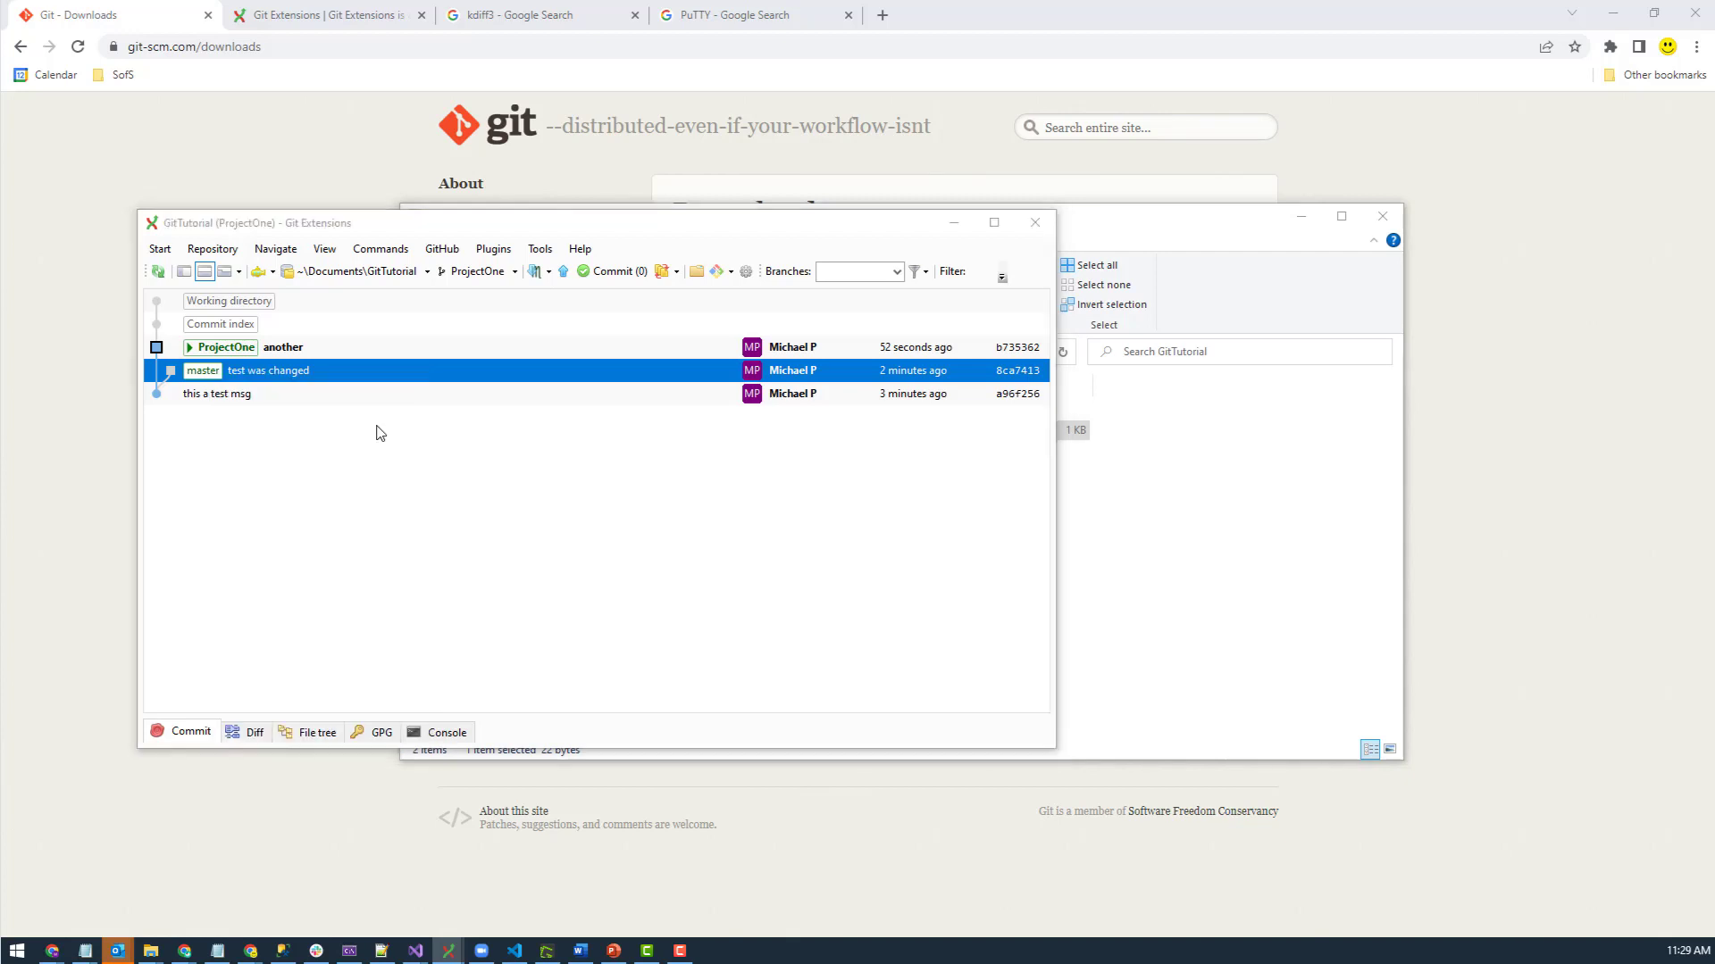
{"action": "mouse_move", "coordinate": [585, 427]}
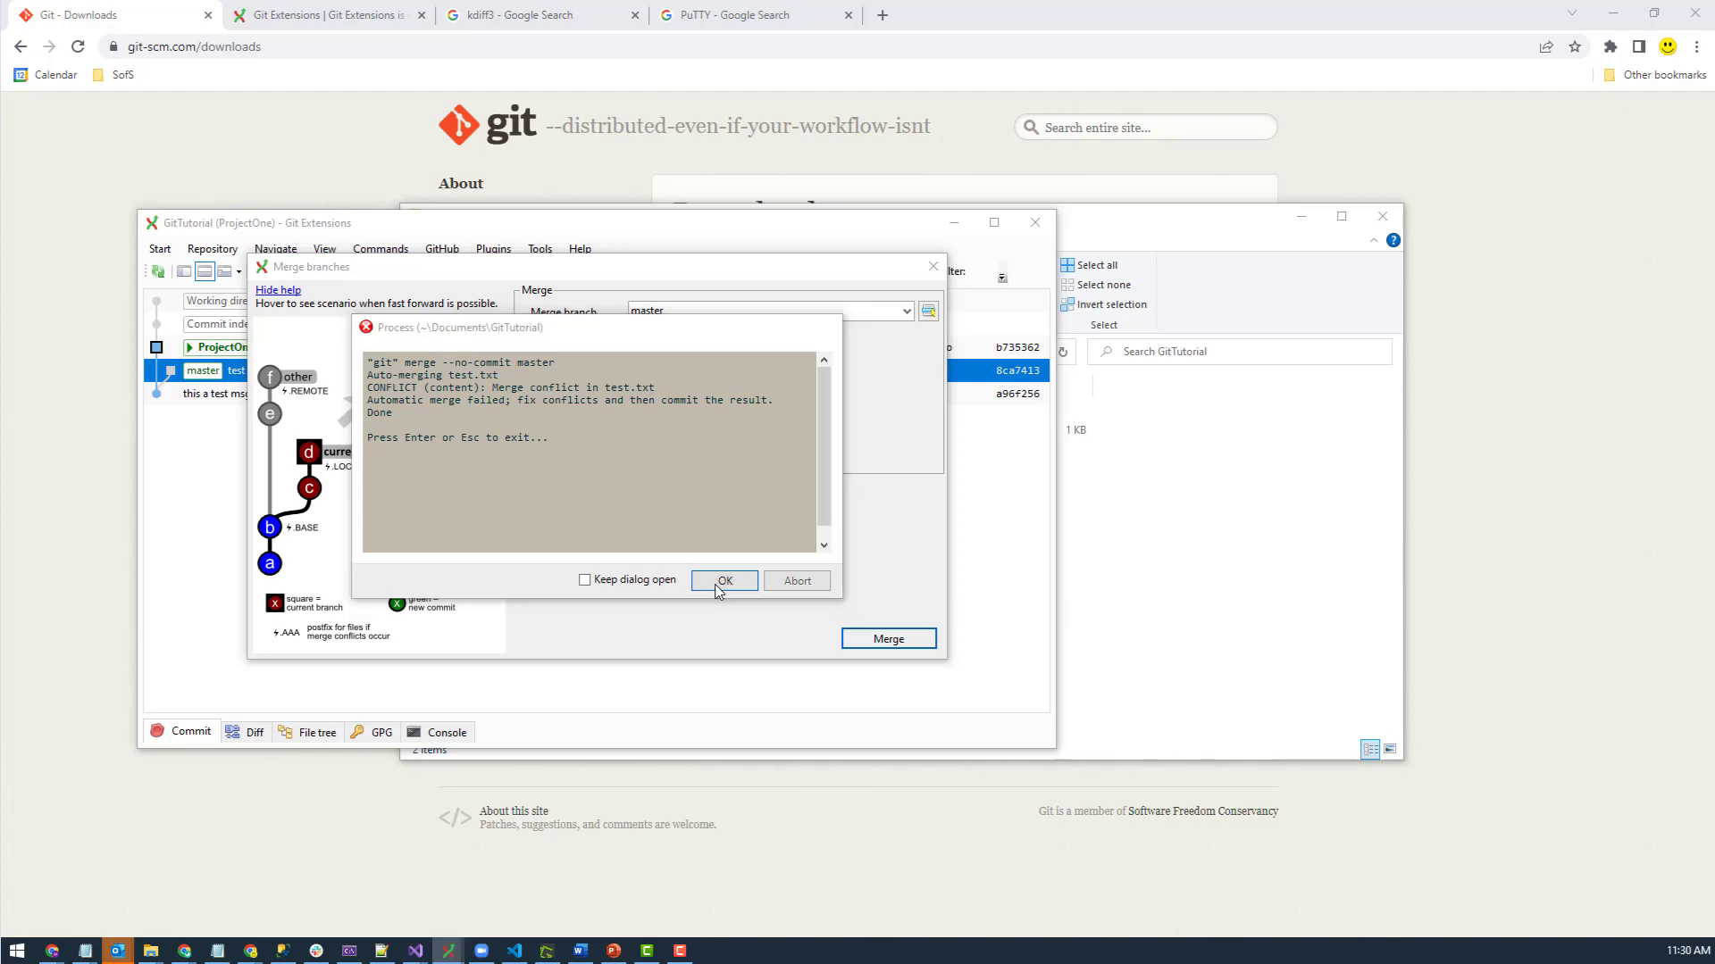
{"action": "left_click", "coordinate": [720, 582]}
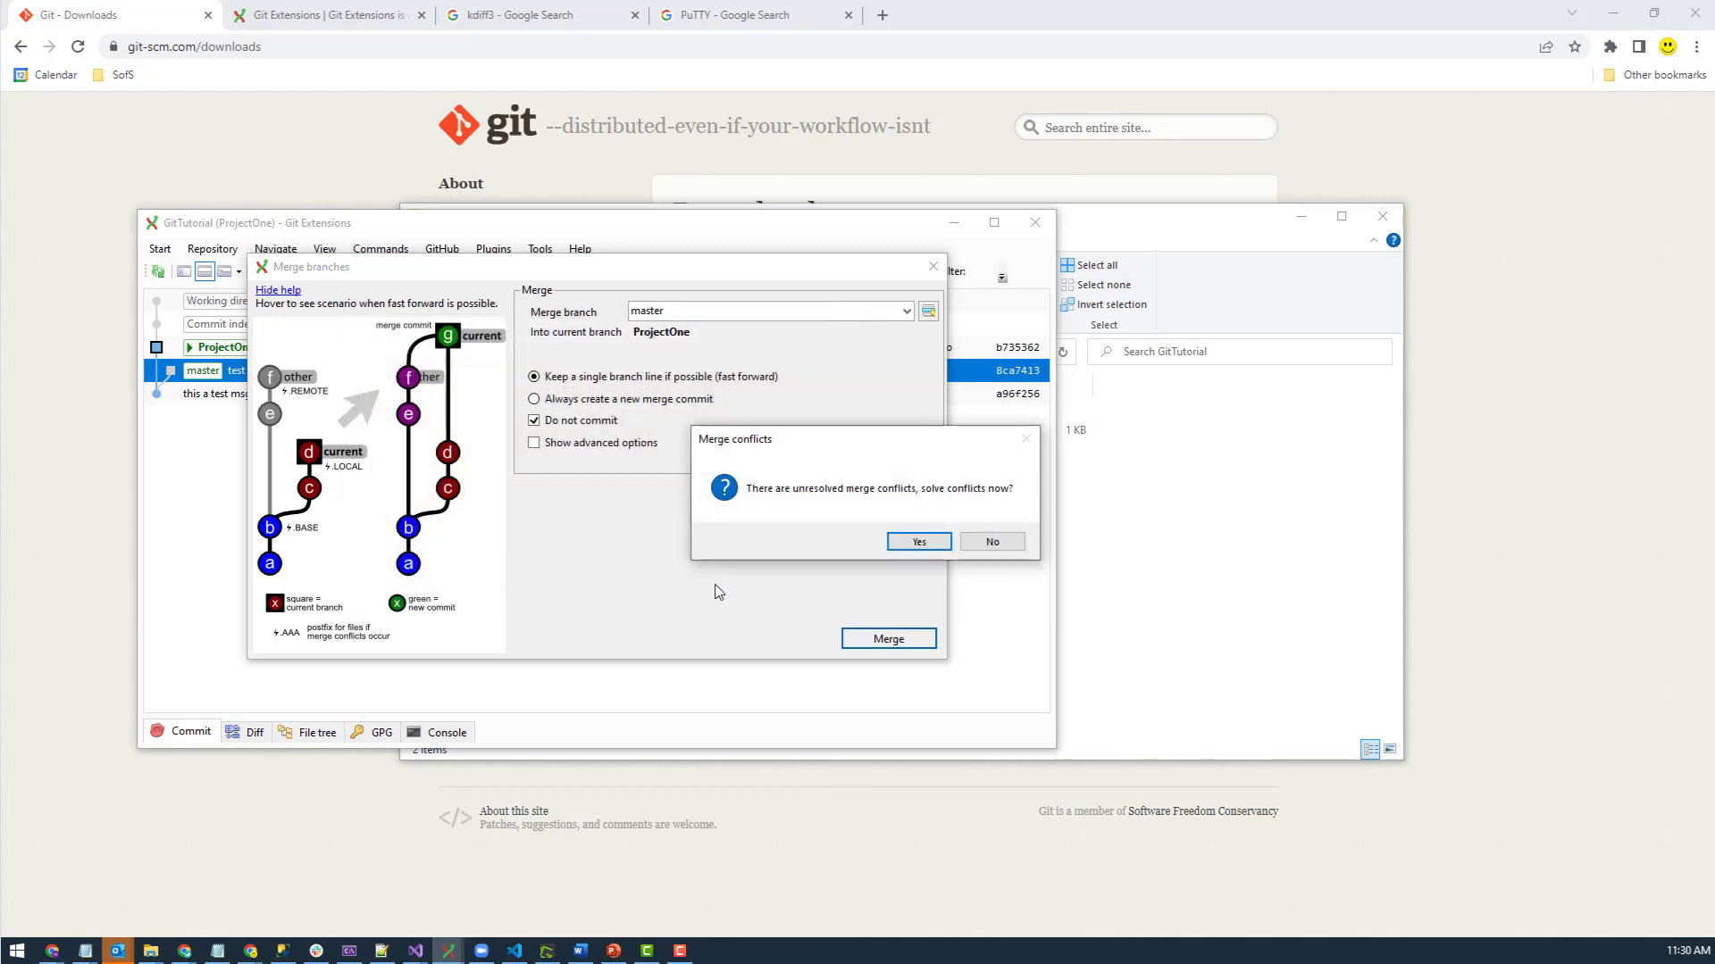
{"action": "left_click", "coordinate": [919, 541]}
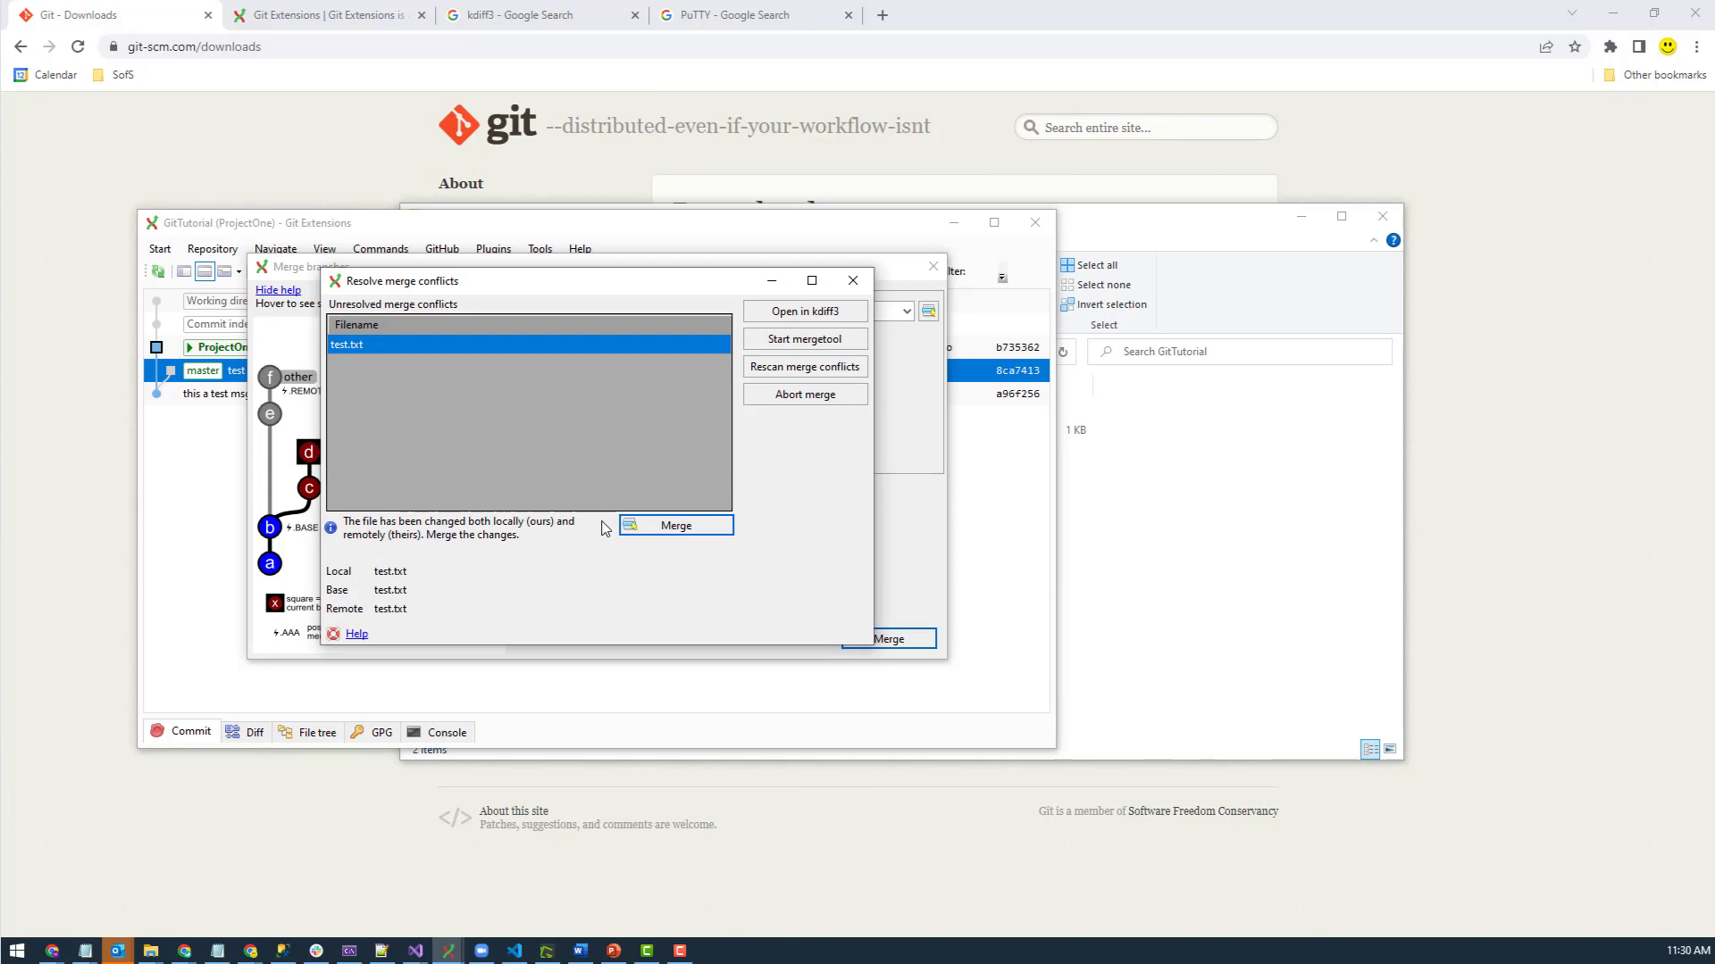
{"action": "left_click", "coordinate": [688, 533]}
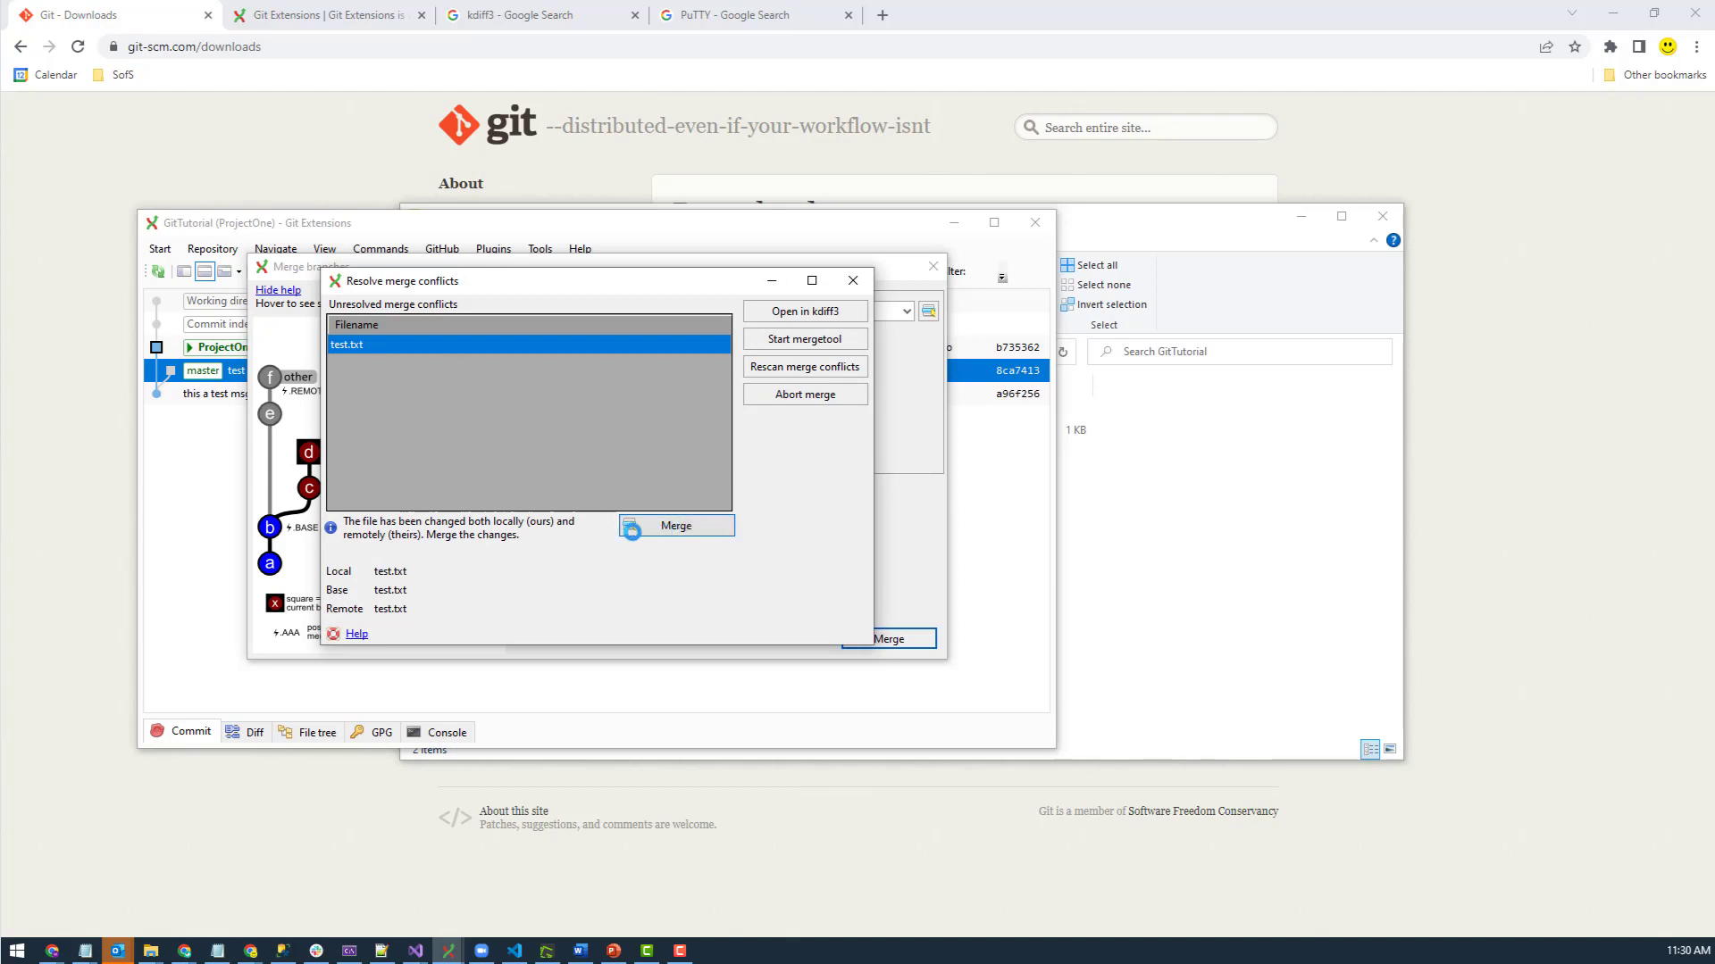
{"action": "left_click", "coordinate": [438, 354]}
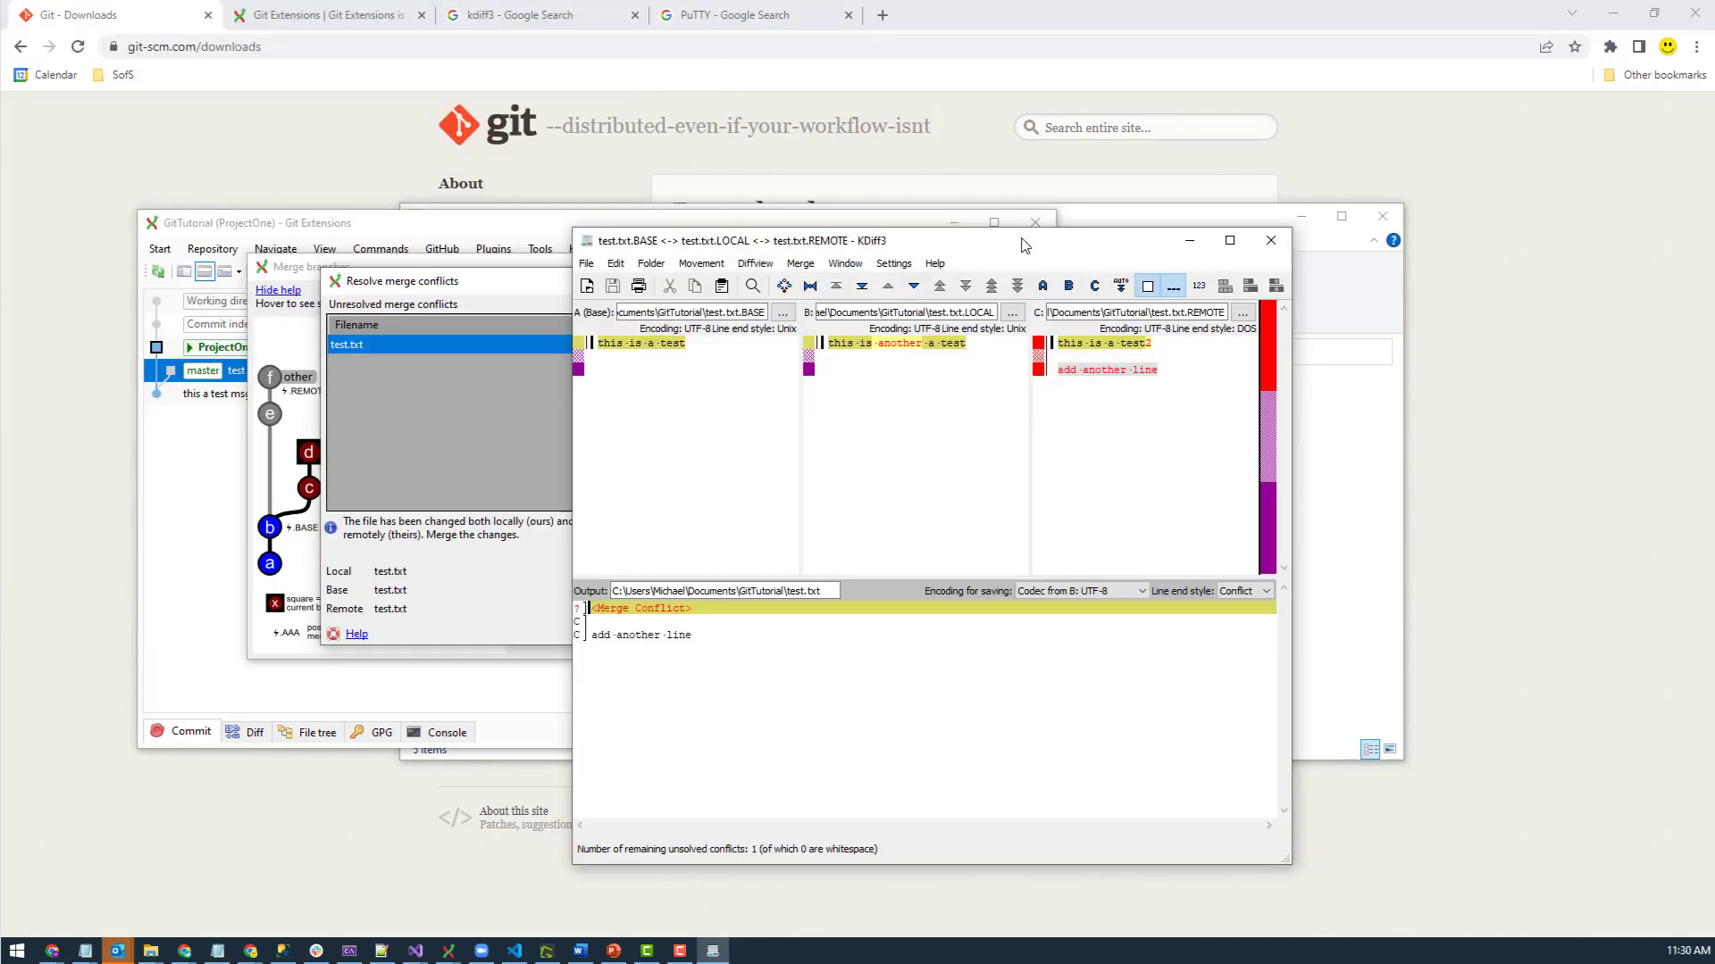
- Resize KDiff3 and inspect the local and remote test.txt panes, then close it
{"action": "left_click", "coordinate": [1229, 241]}
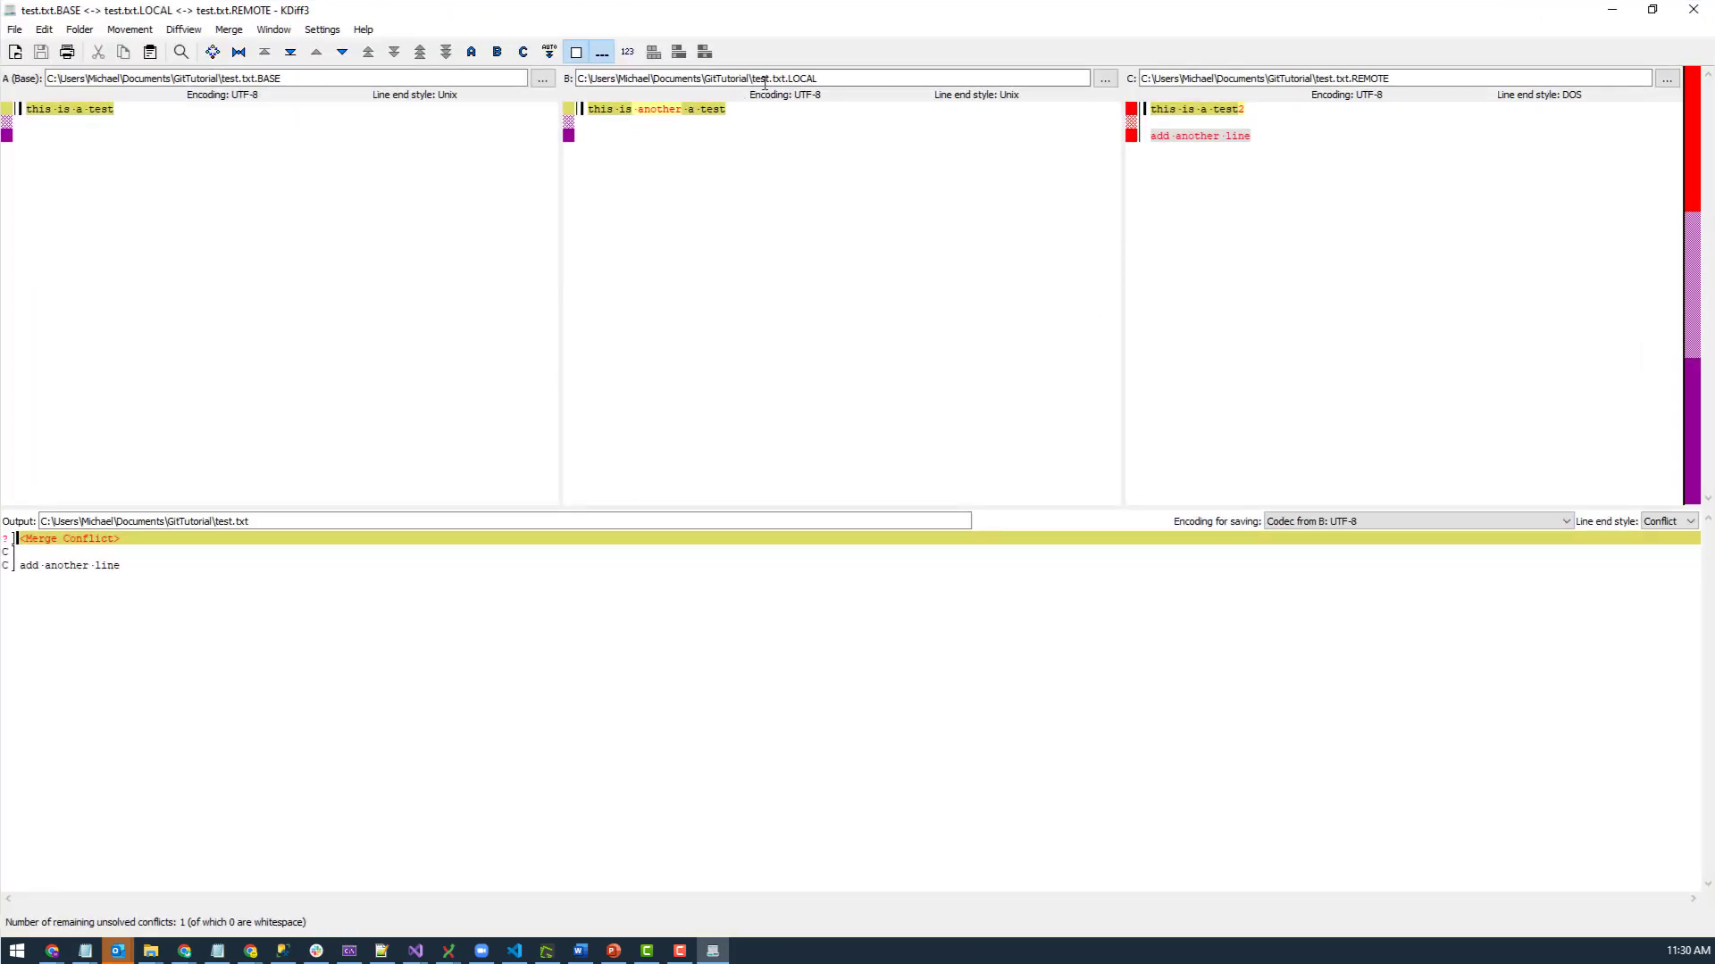
{"action": "left_click_drag", "start_coordinate": [788, 78], "coordinate": [859, 76]}
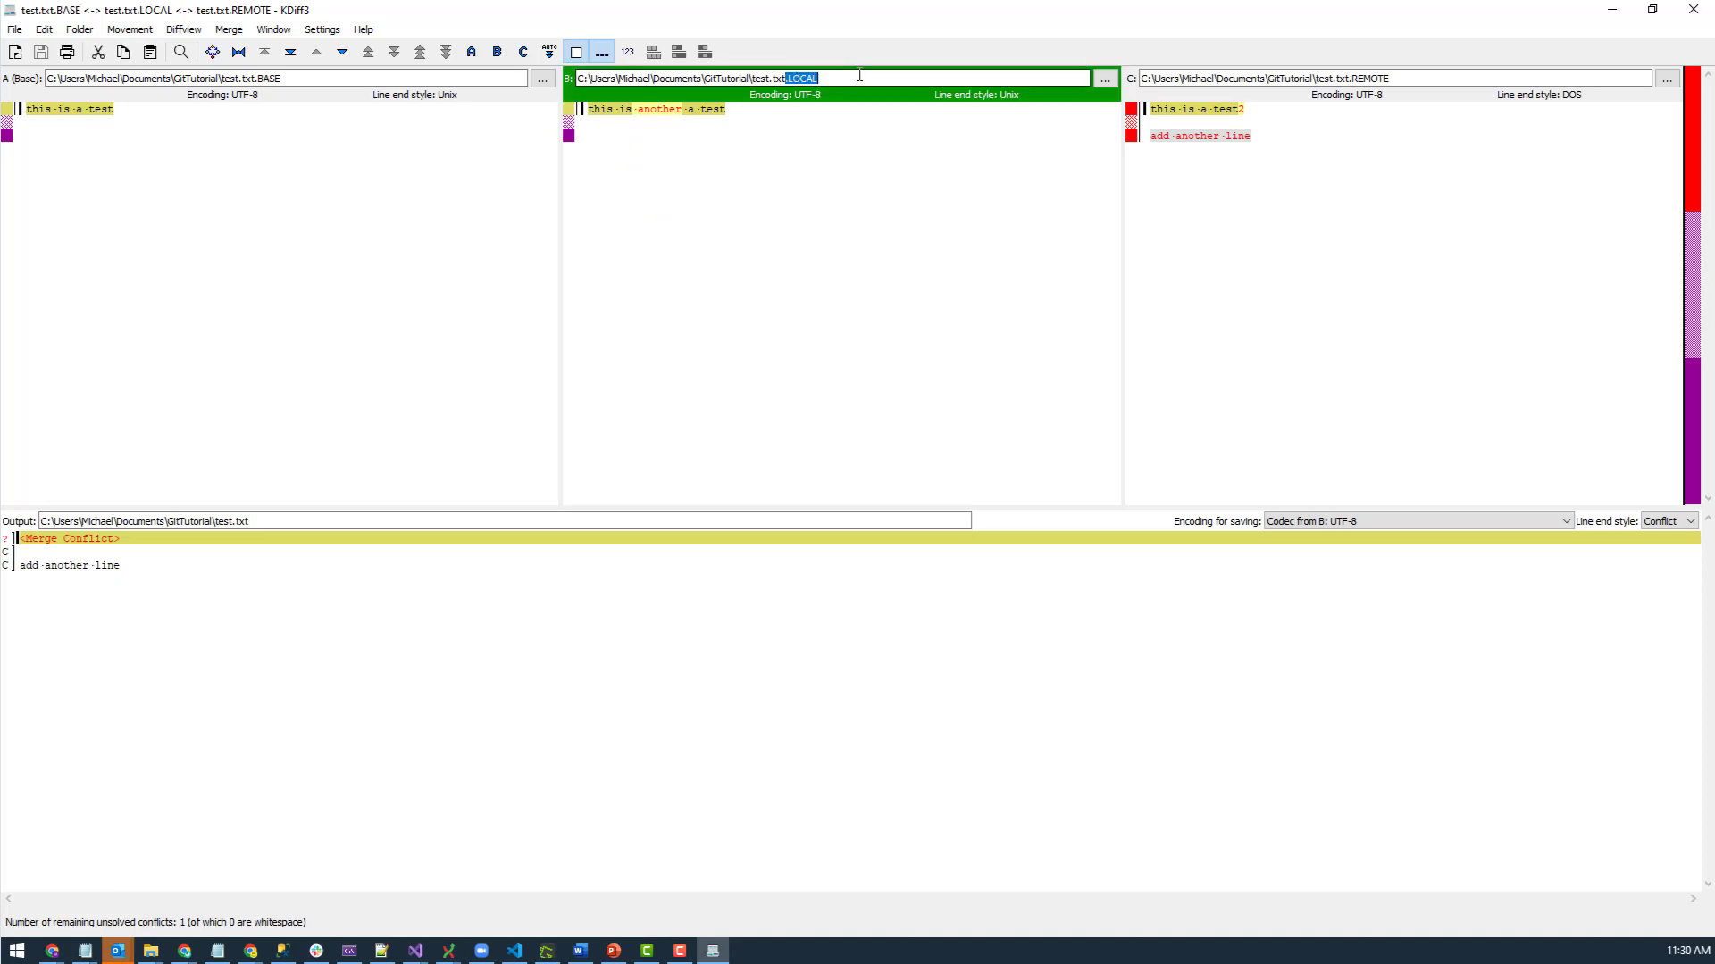
{"action": "left_click_drag", "start_coordinate": [823, 15], "coordinate": [673, 411]}
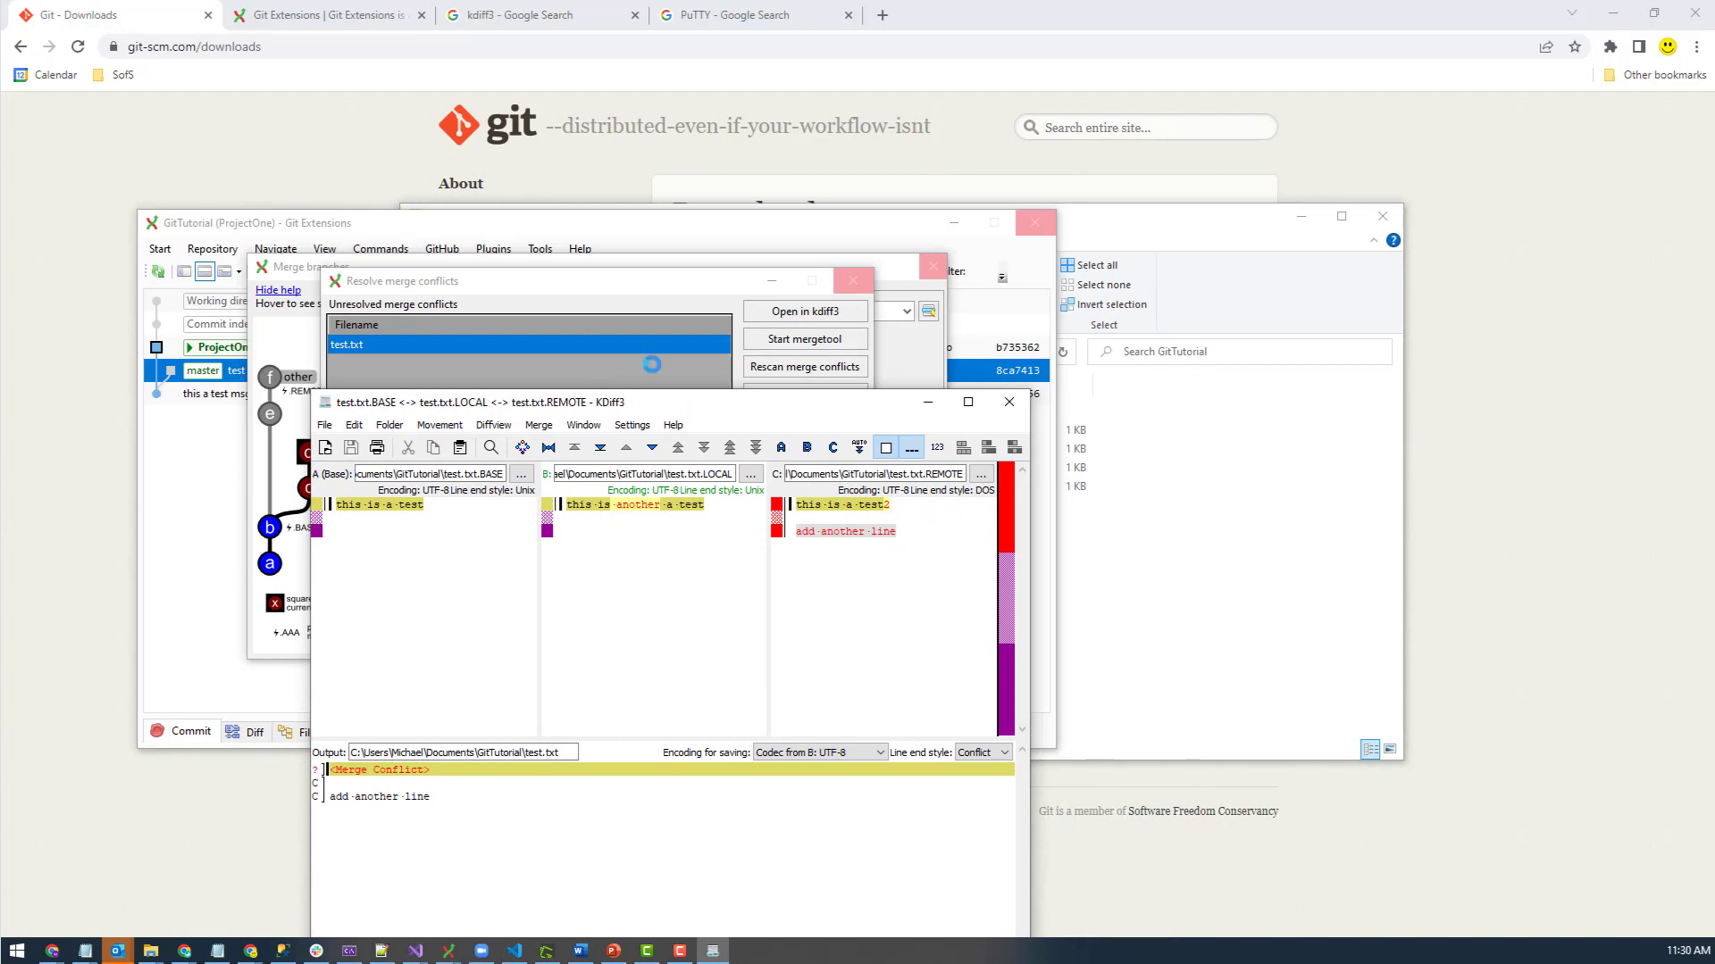
{"action": "double_click", "coordinate": [691, 409]}
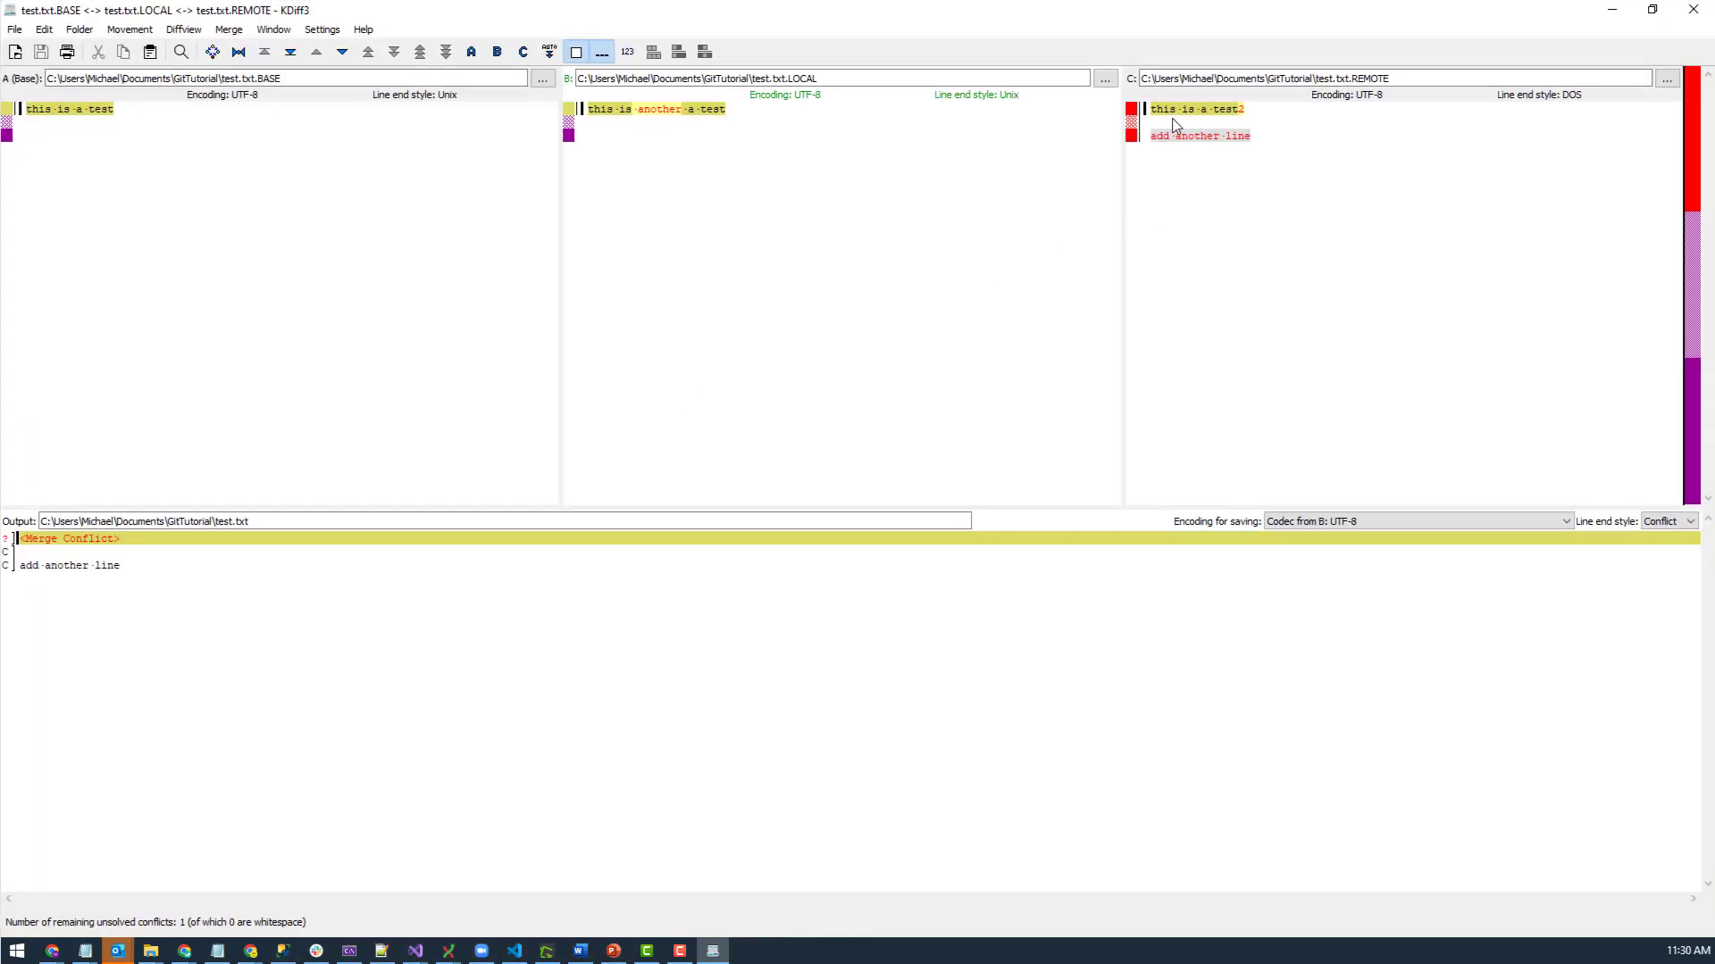
{"action": "left_click_drag", "start_coordinate": [714, 18], "coordinate": [548, 269]}
{"action": "double_click", "coordinate": [548, 270]}
{"action": "left_click", "coordinate": [1261, 123]}
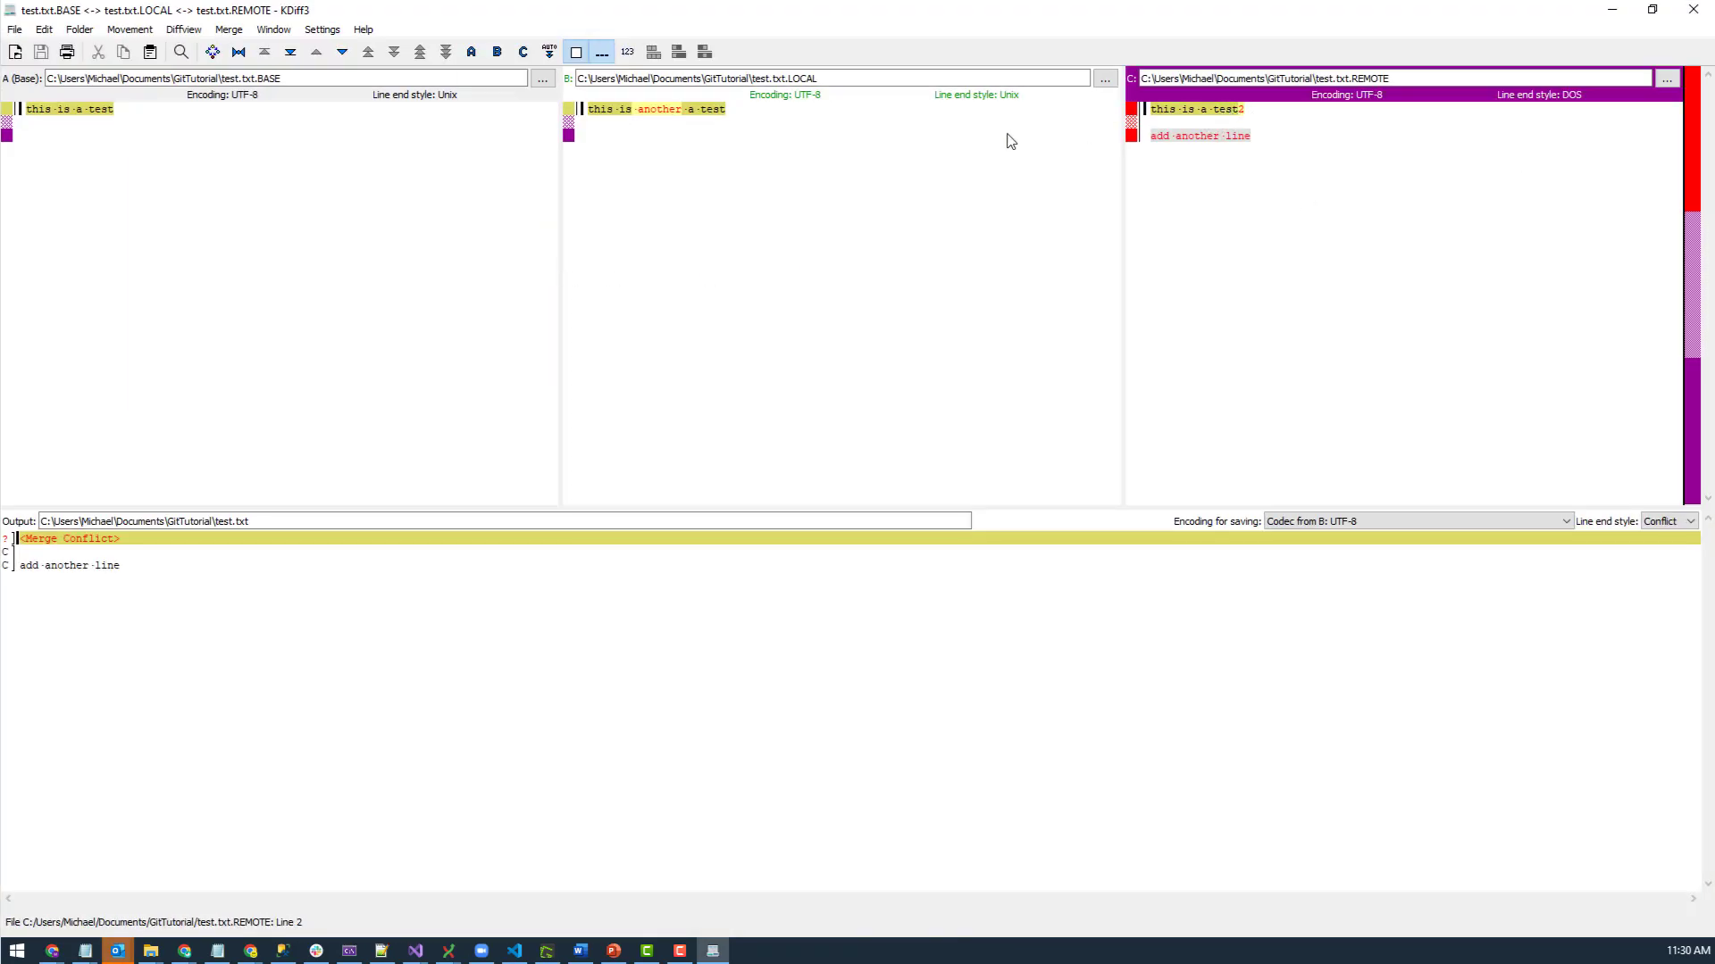
{"action": "double_click", "coordinate": [1107, 11]}
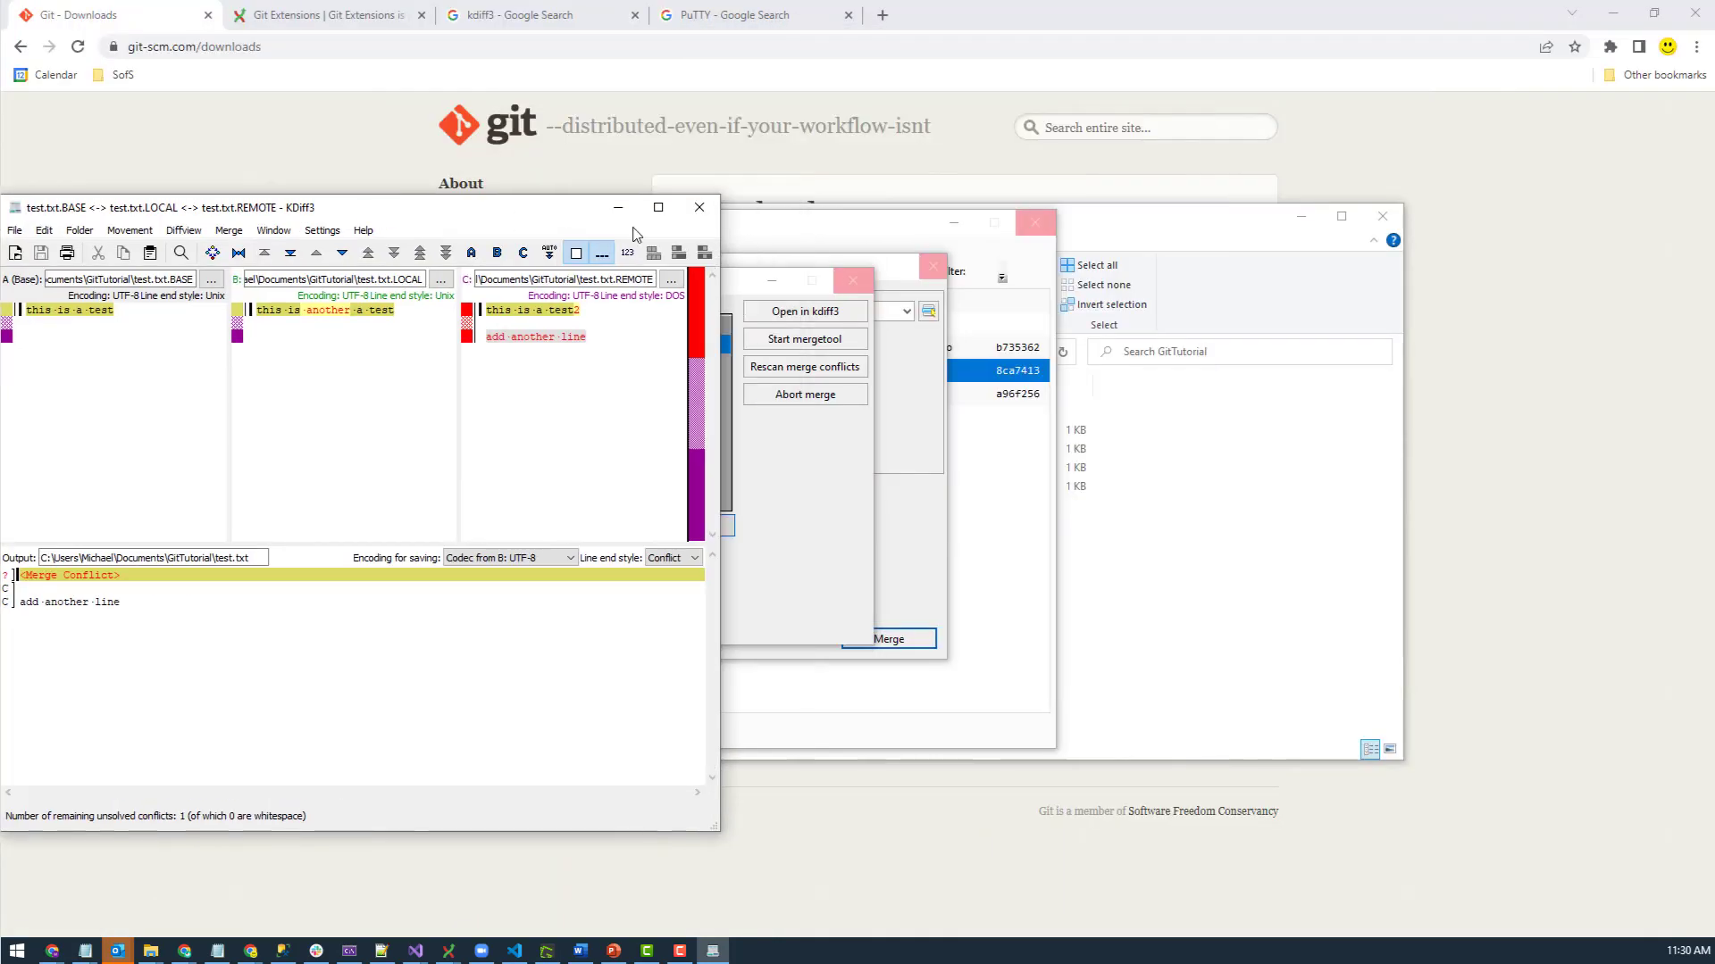
{"action": "left_click", "coordinate": [699, 207]}
- Quit KDiff3 without saving, close the conflict windows and unstage test.txt
{"action": "left_click", "coordinate": [362, 544]}
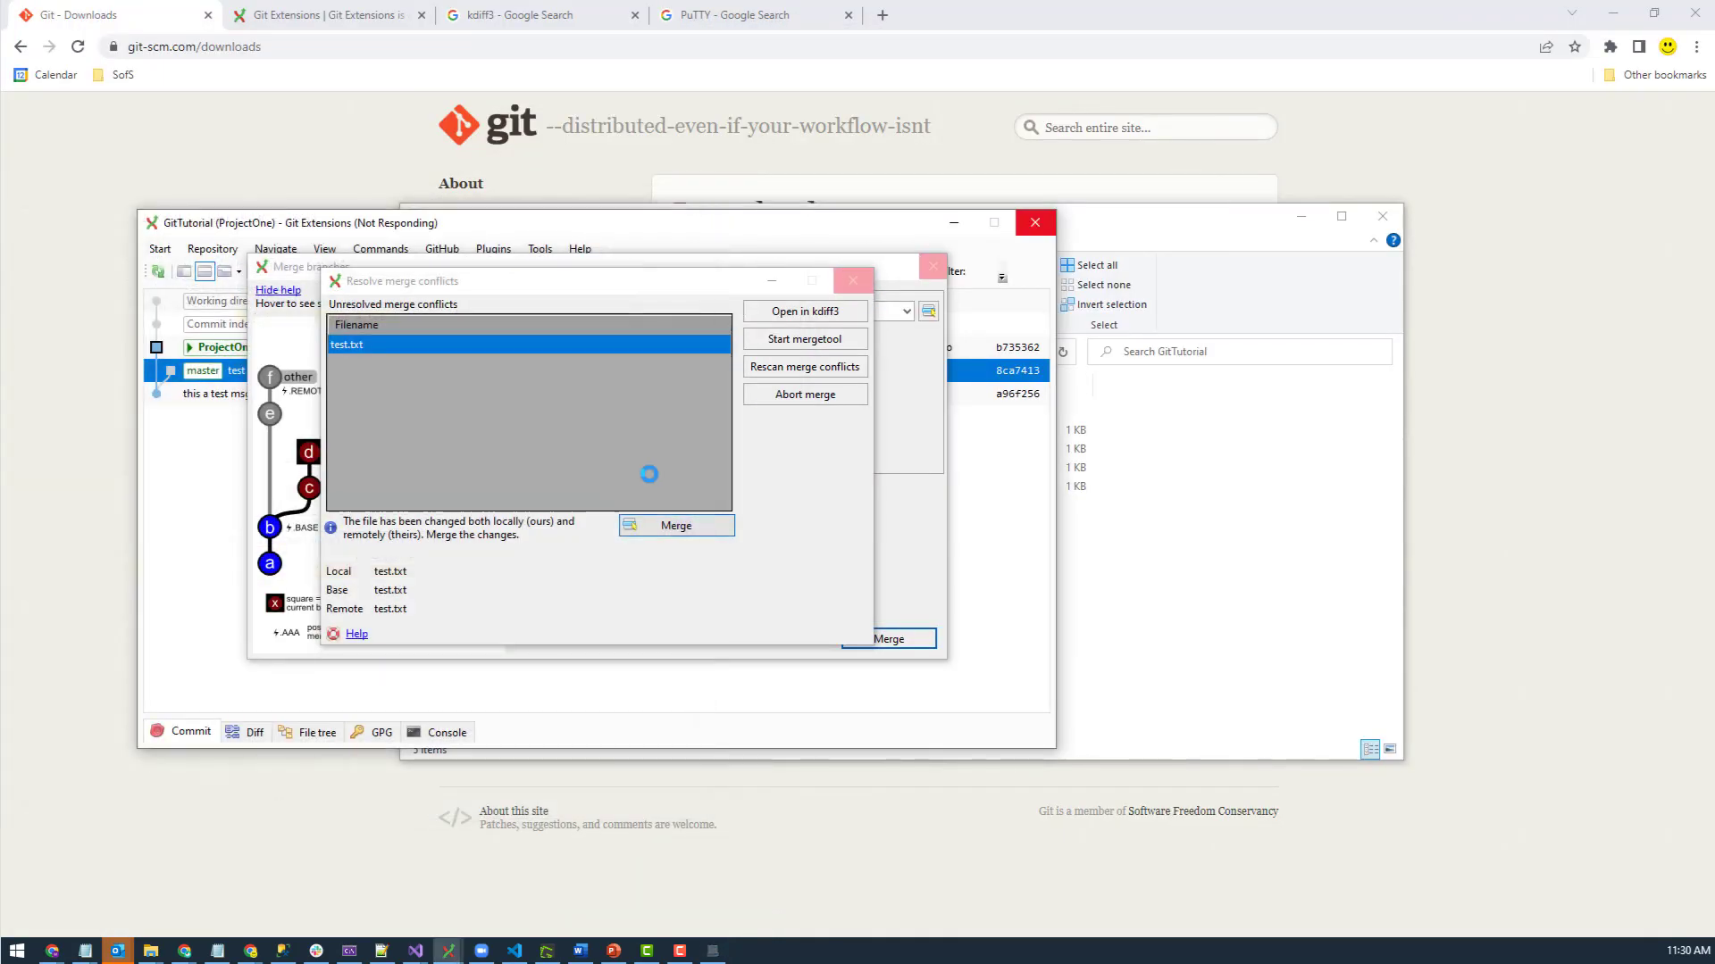
{"action": "left_click", "coordinate": [853, 281]}
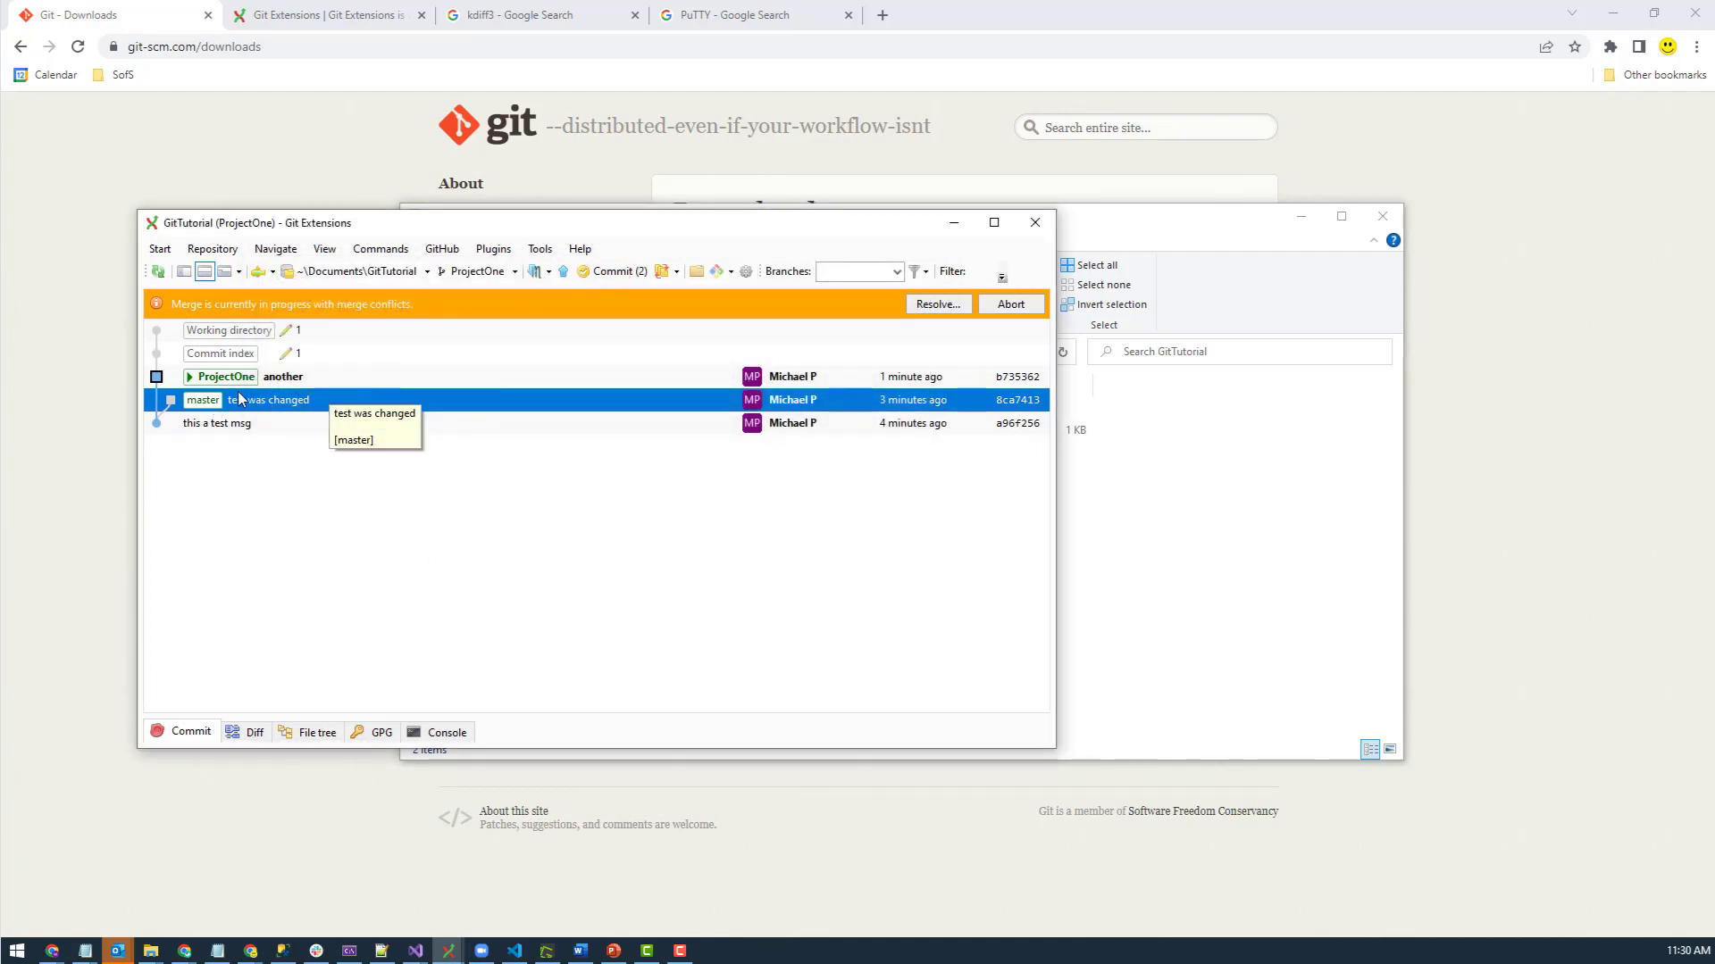
{"action": "left_click", "coordinate": [612, 272]}
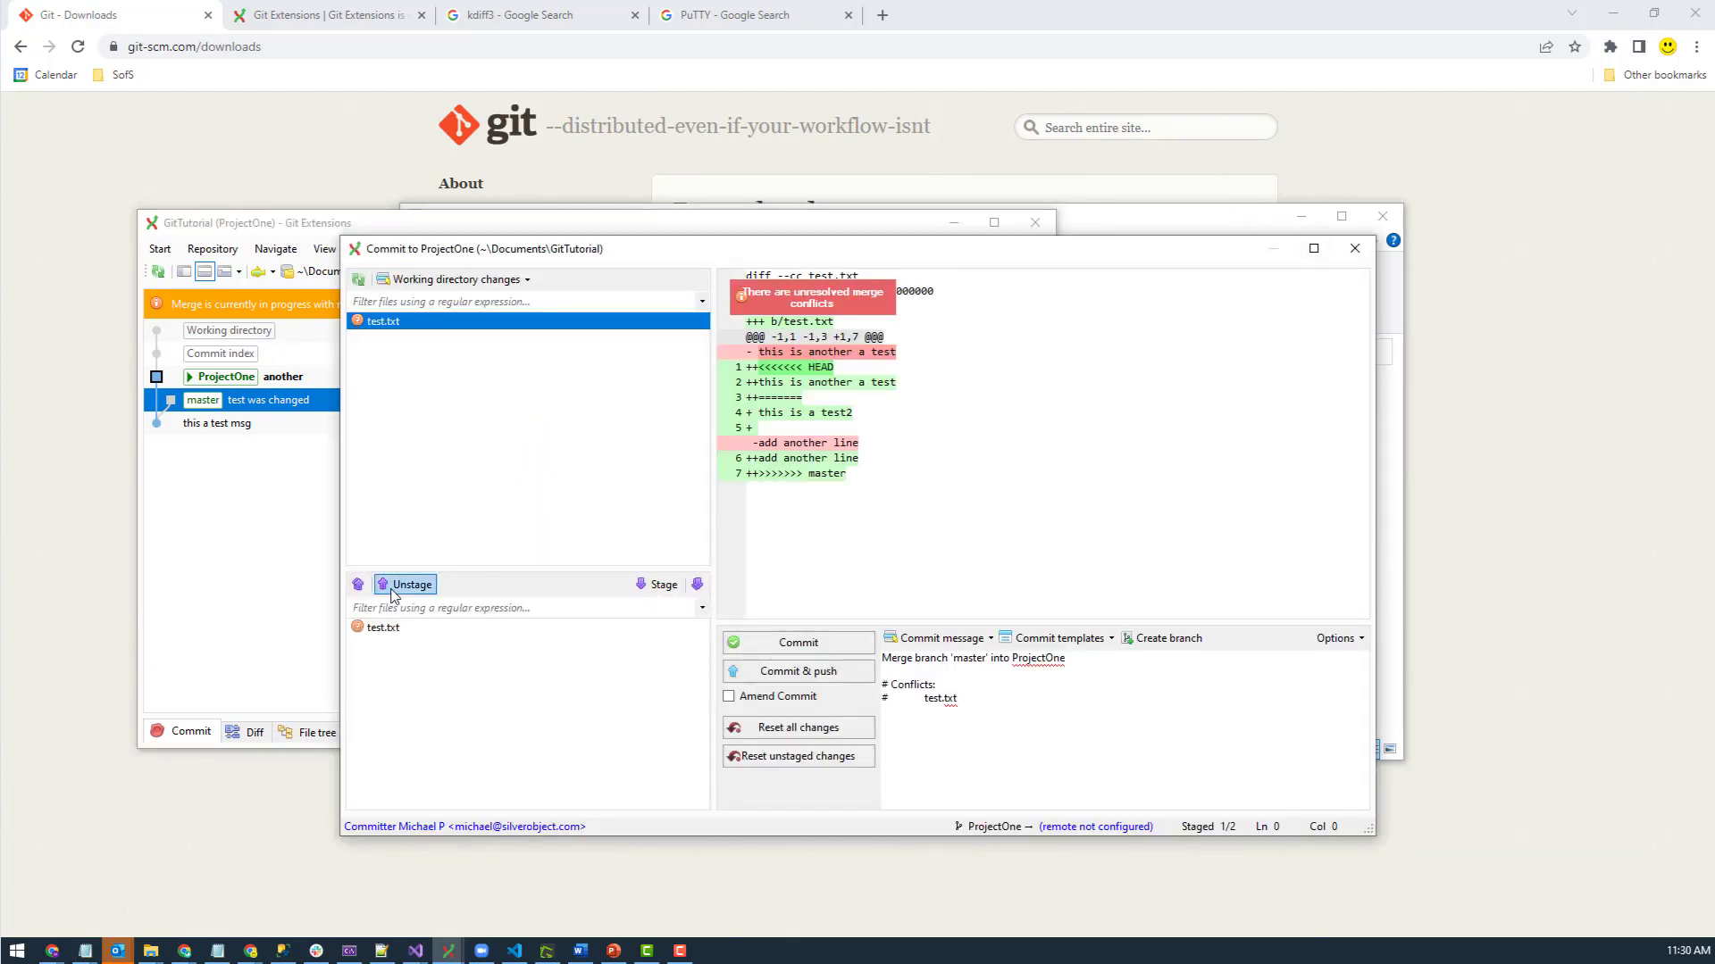
{"action": "left_click", "coordinate": [383, 627]}
{"action": "left_click", "coordinate": [403, 585]}
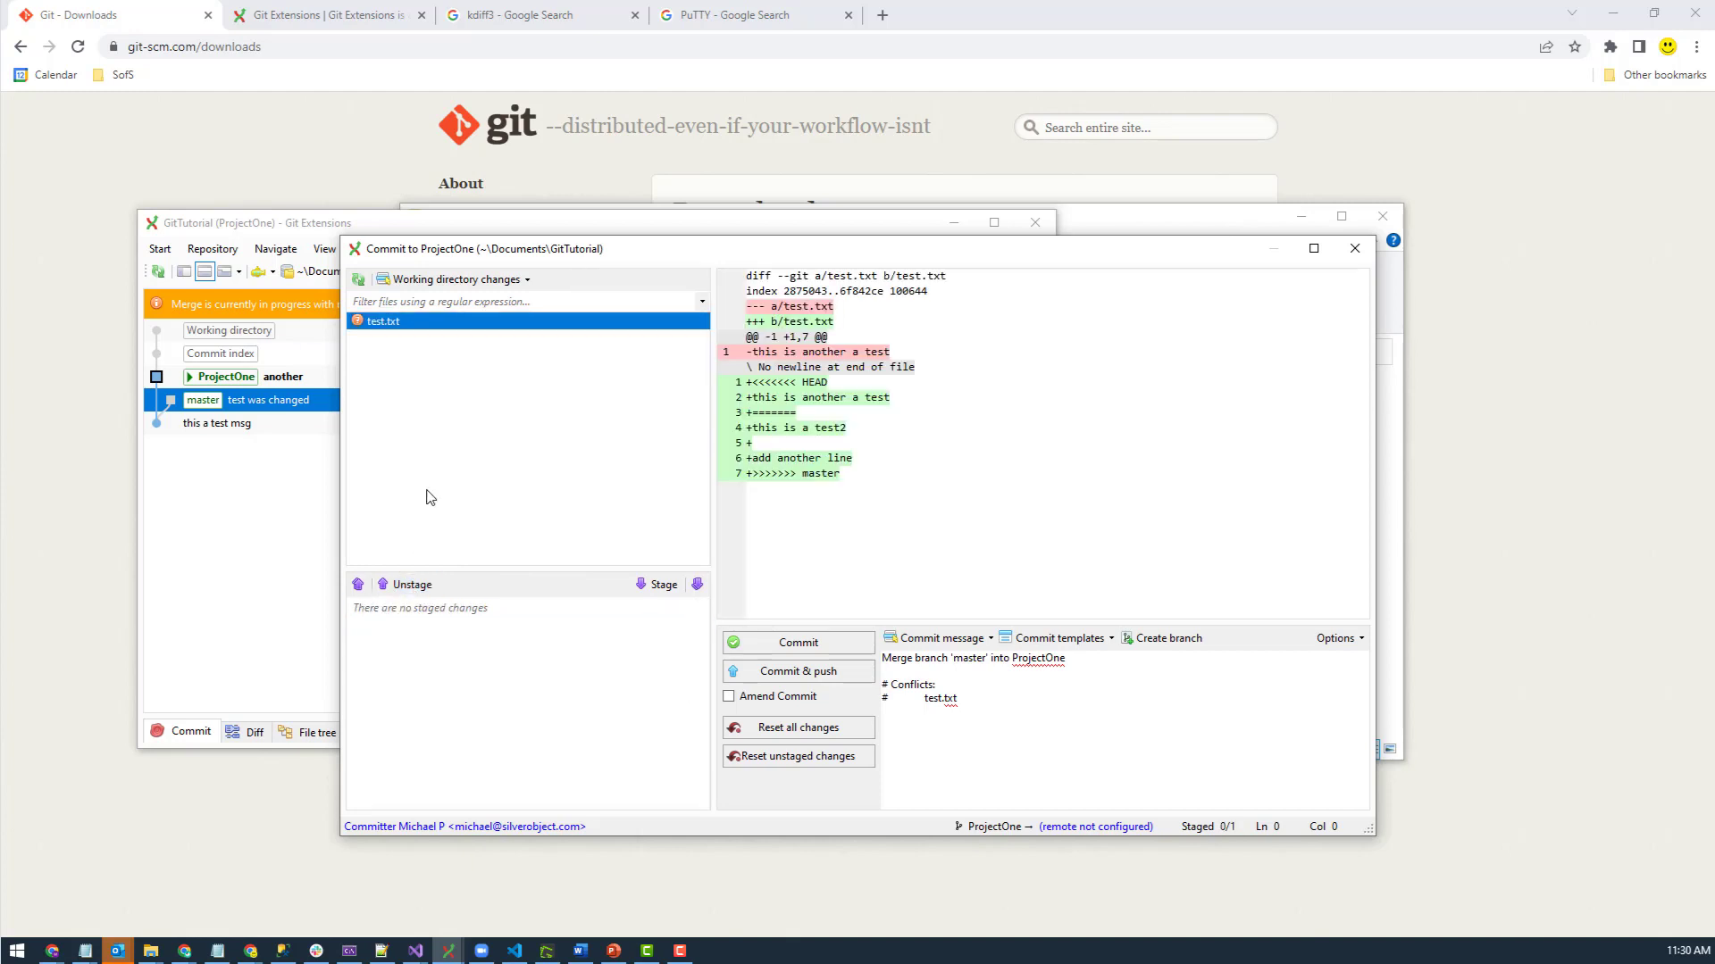
- Discard test.txt's merge changes and check out the master branch
{"action": "right_click", "coordinate": [400, 323]}
{"action": "left_click", "coordinate": [458, 354]}
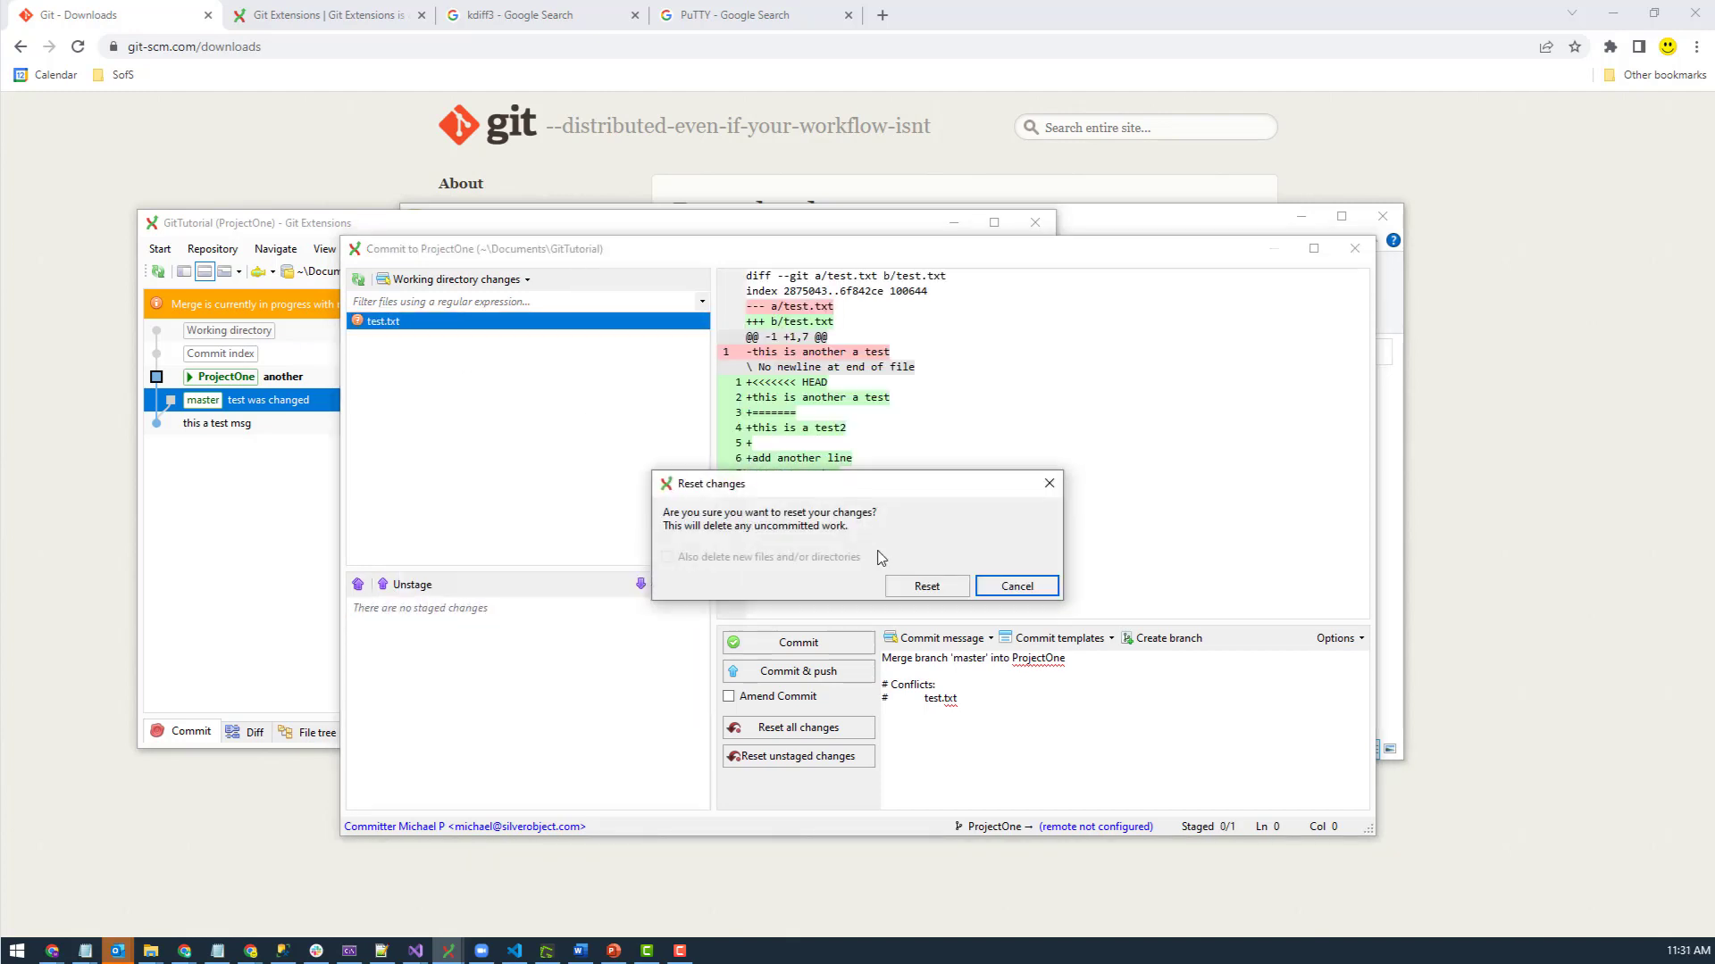
{"action": "left_click", "coordinate": [922, 588]}
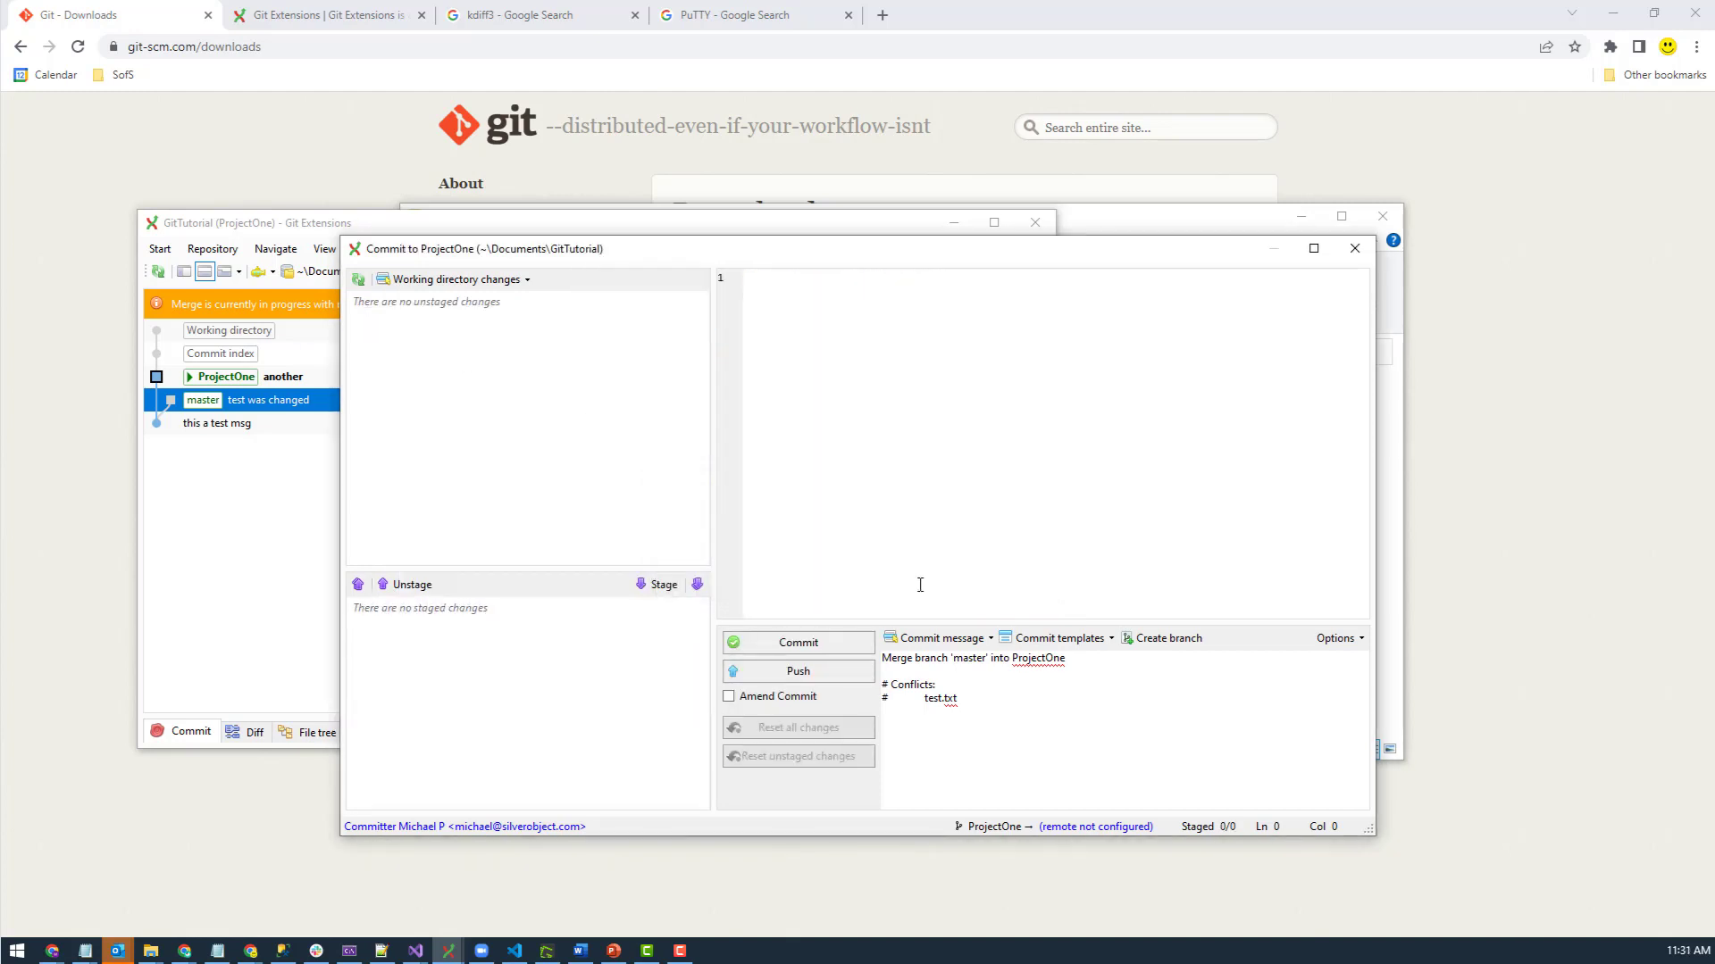
{"action": "left_click", "coordinate": [1354, 248]}
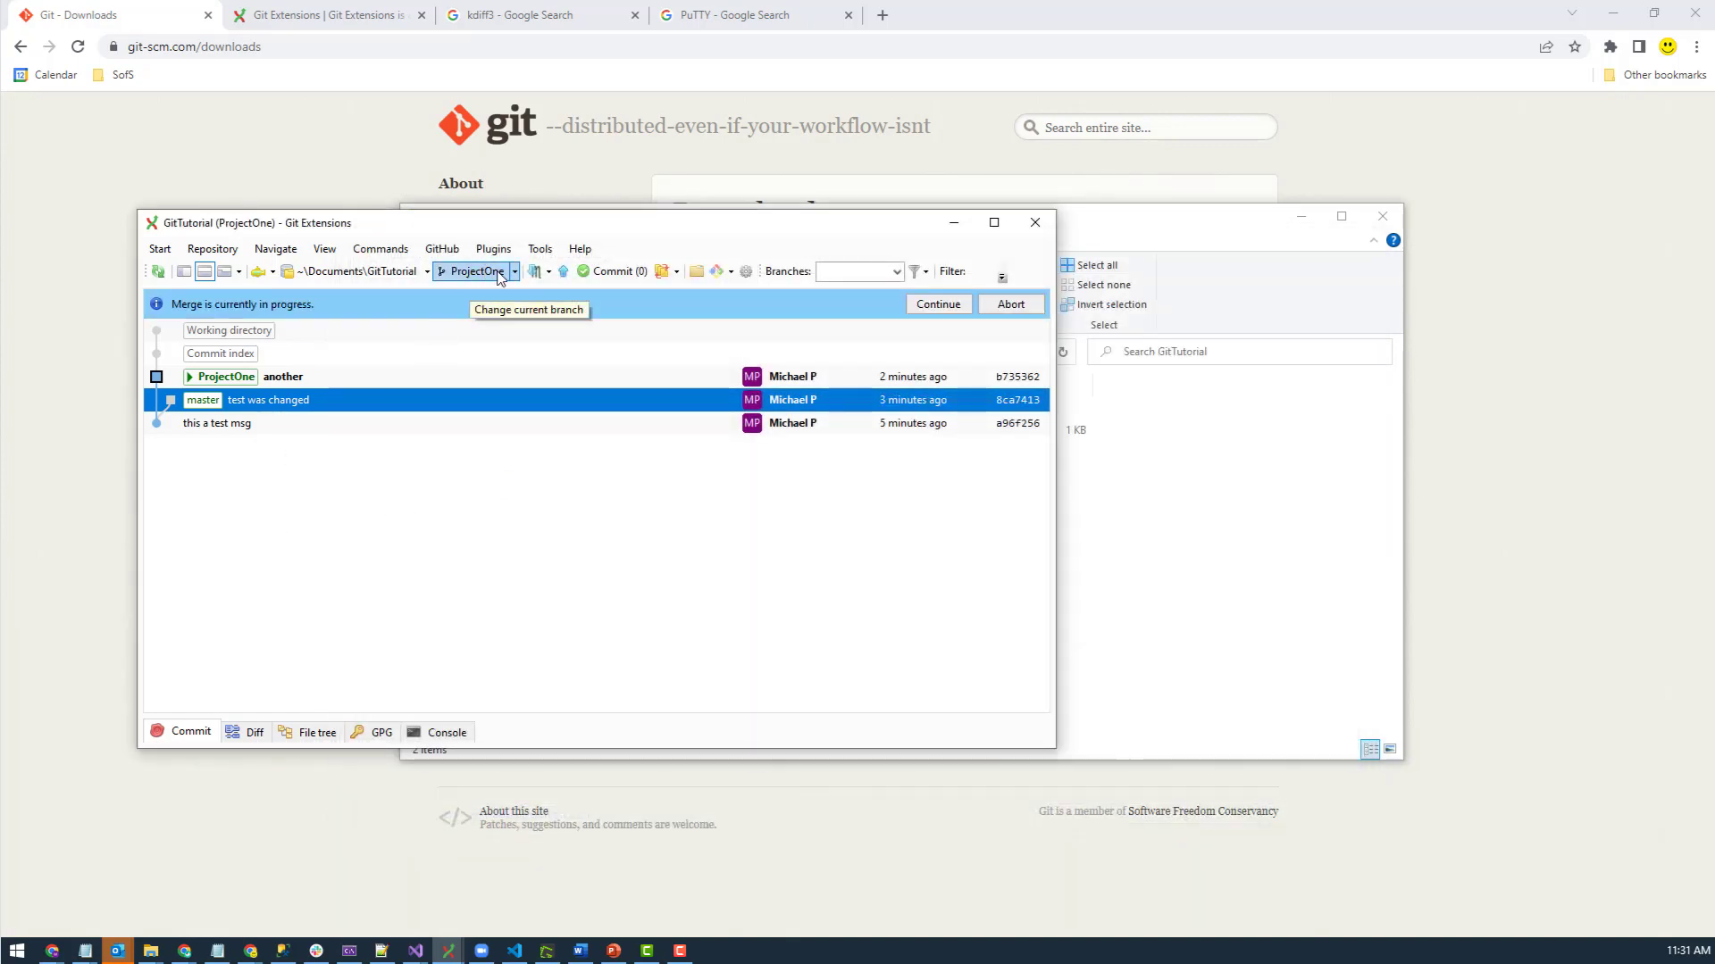
{"action": "left_click", "coordinate": [515, 274]}
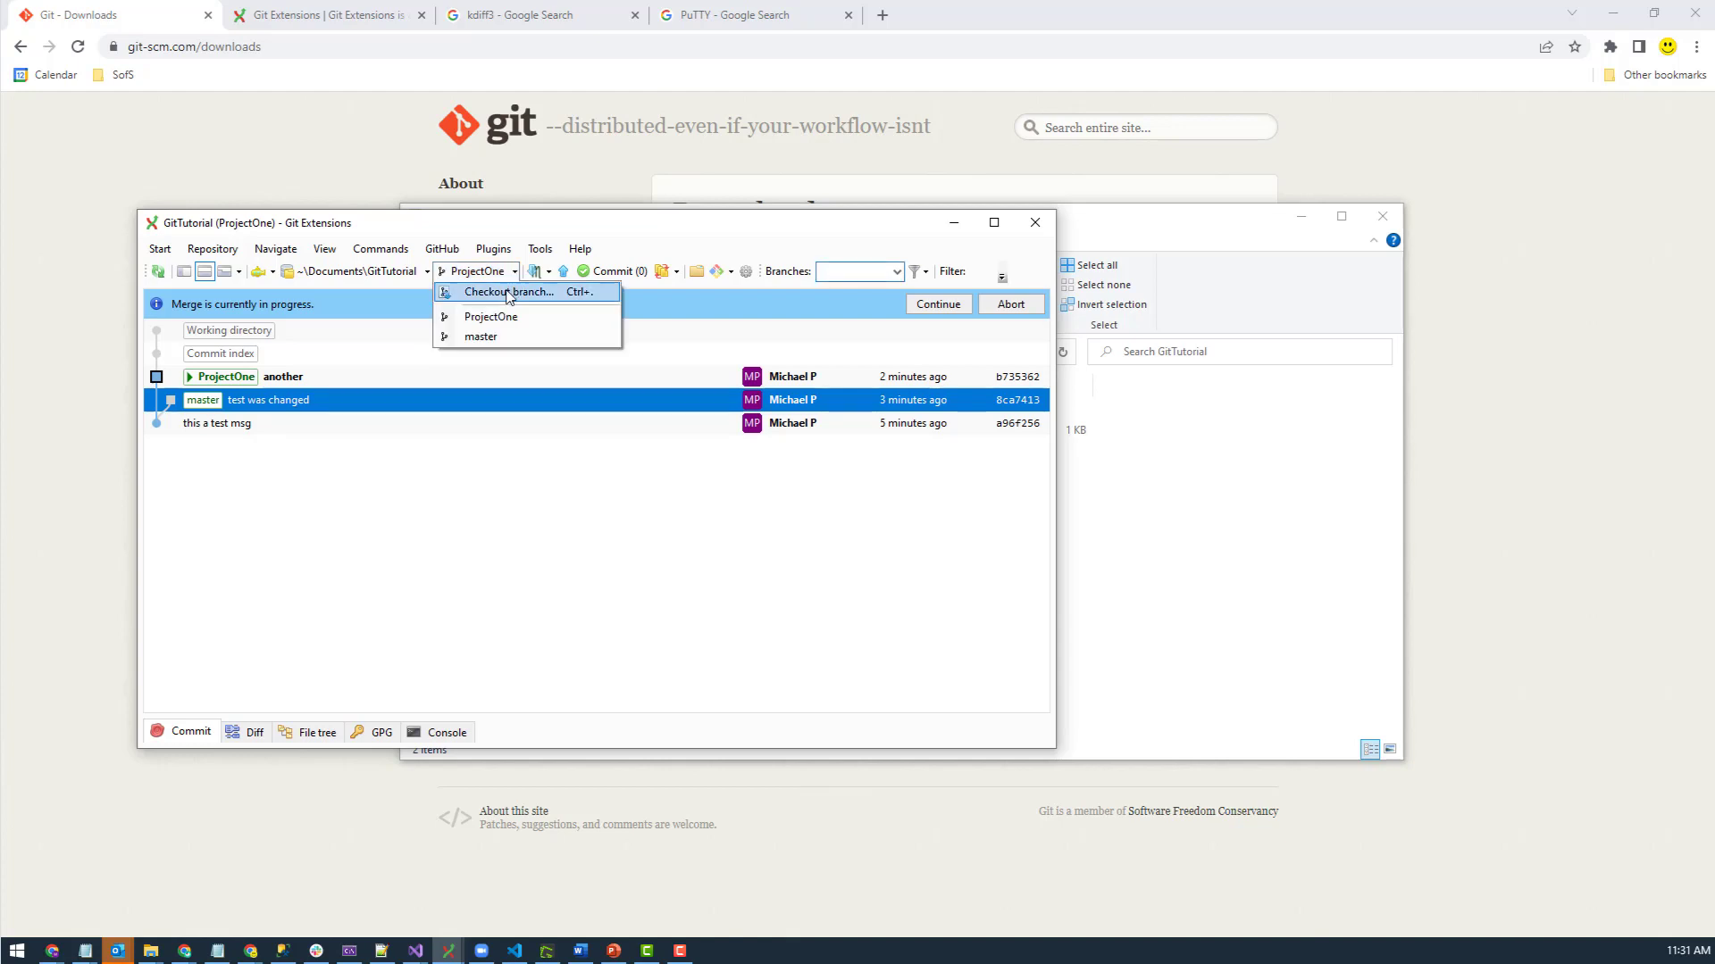
{"action": "left_click", "coordinate": [488, 341]}
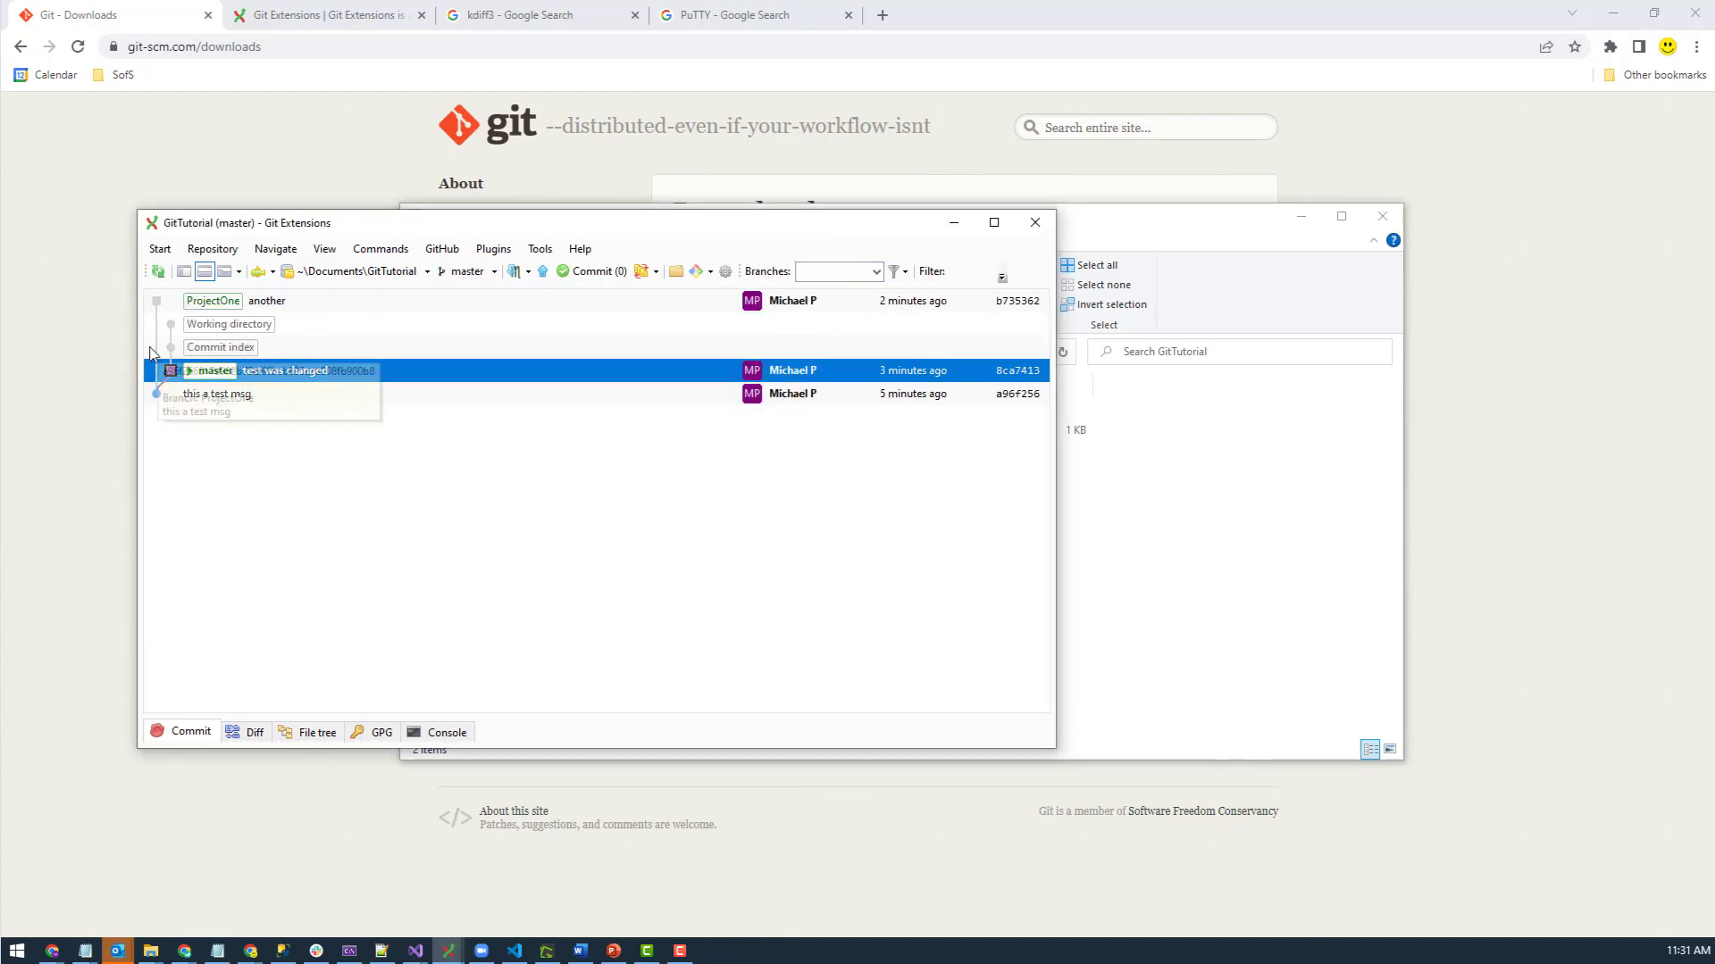
- Merge ProjectOne into master with Do not commit ticked, then open the test.txt conflict in KDiff3
{"action": "left_click", "coordinate": [225, 302]}
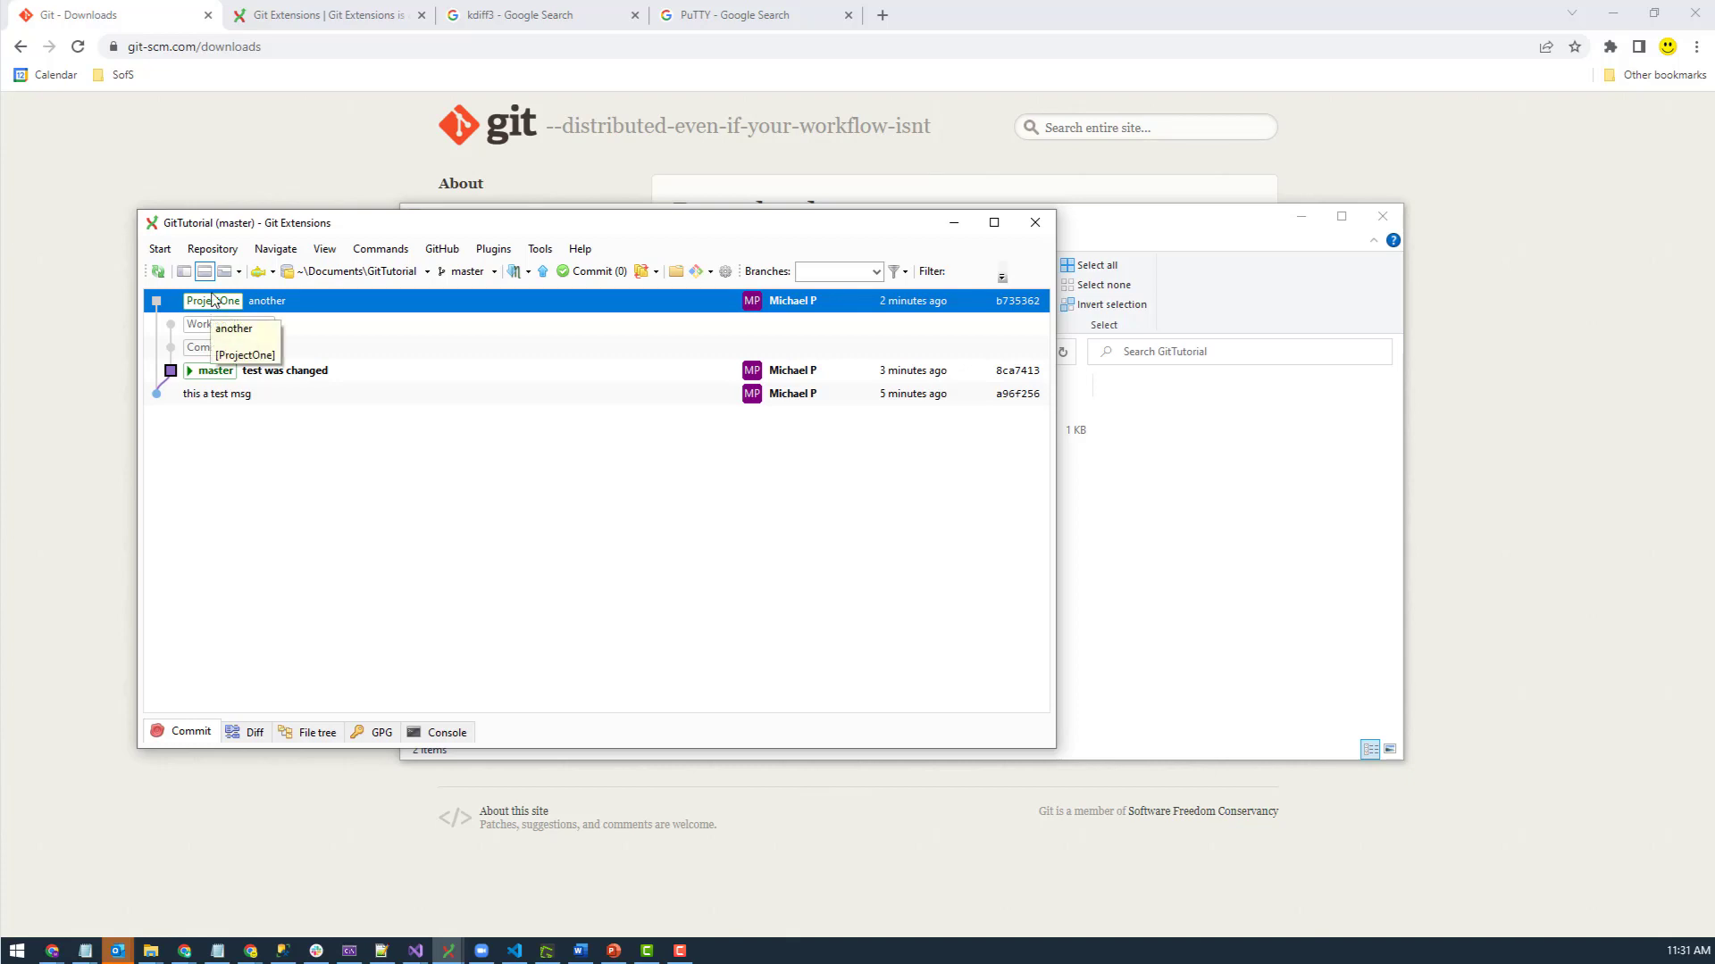
{"action": "right_click", "coordinate": [214, 301]}
{"action": "mouse_move", "coordinate": [357, 351]}
{"action": "left_click", "coordinate": [449, 354]}
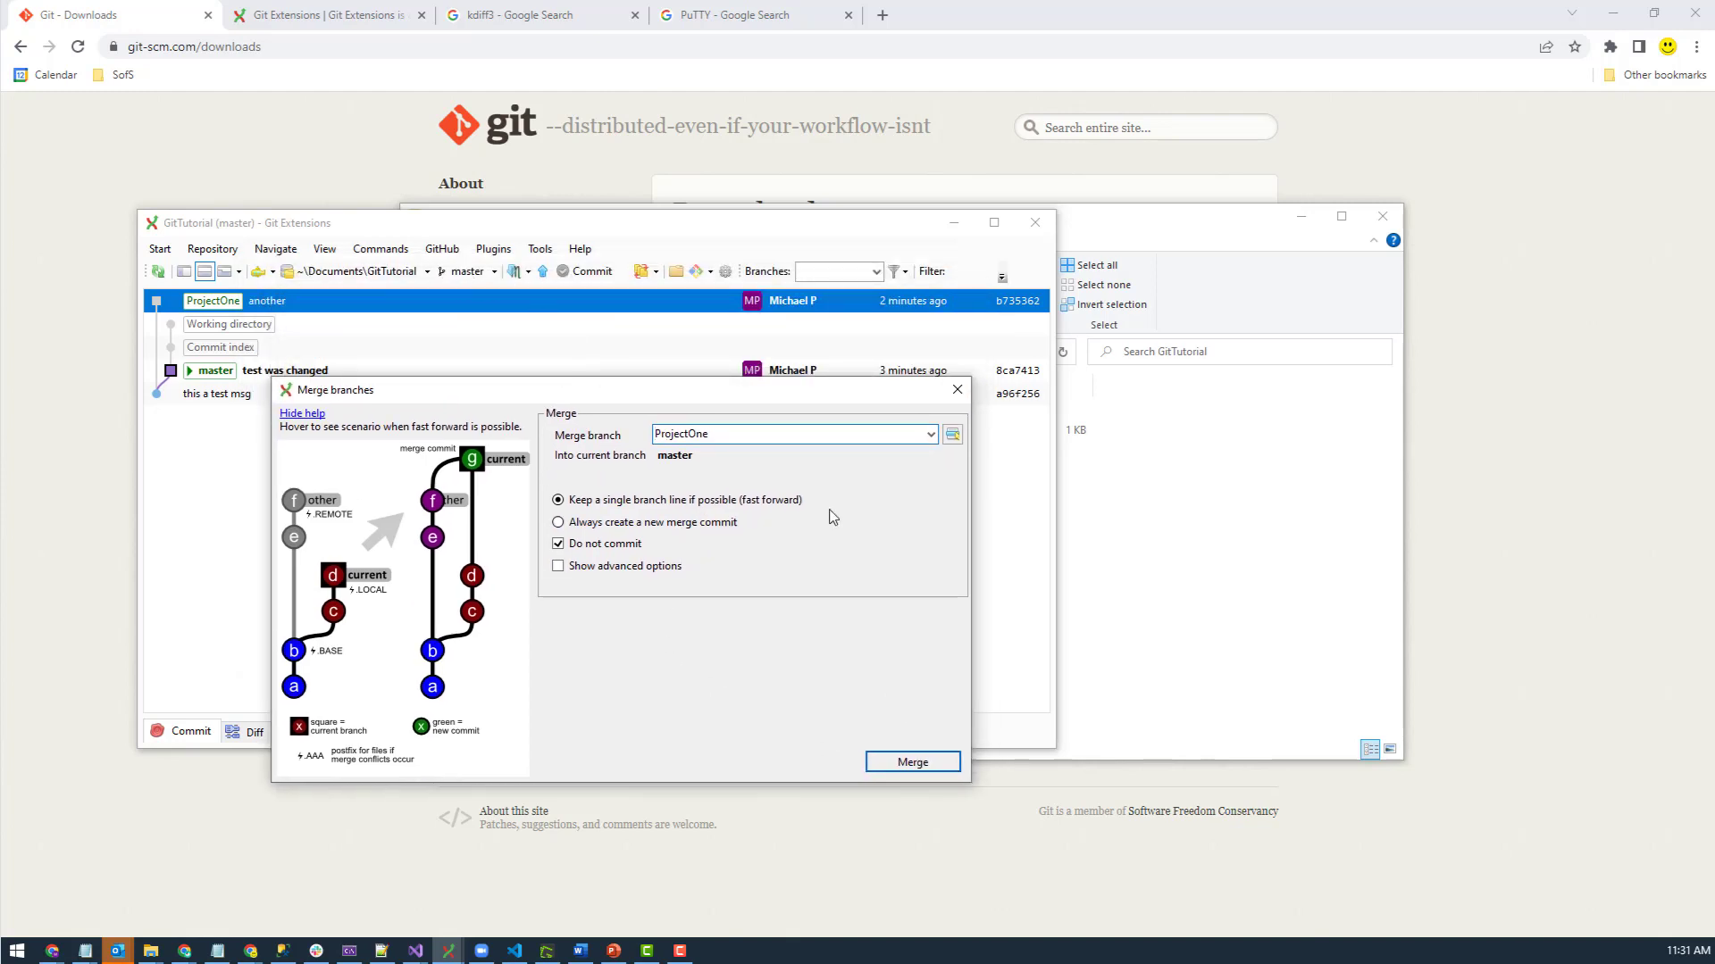
{"action": "left_click", "coordinate": [902, 760]}
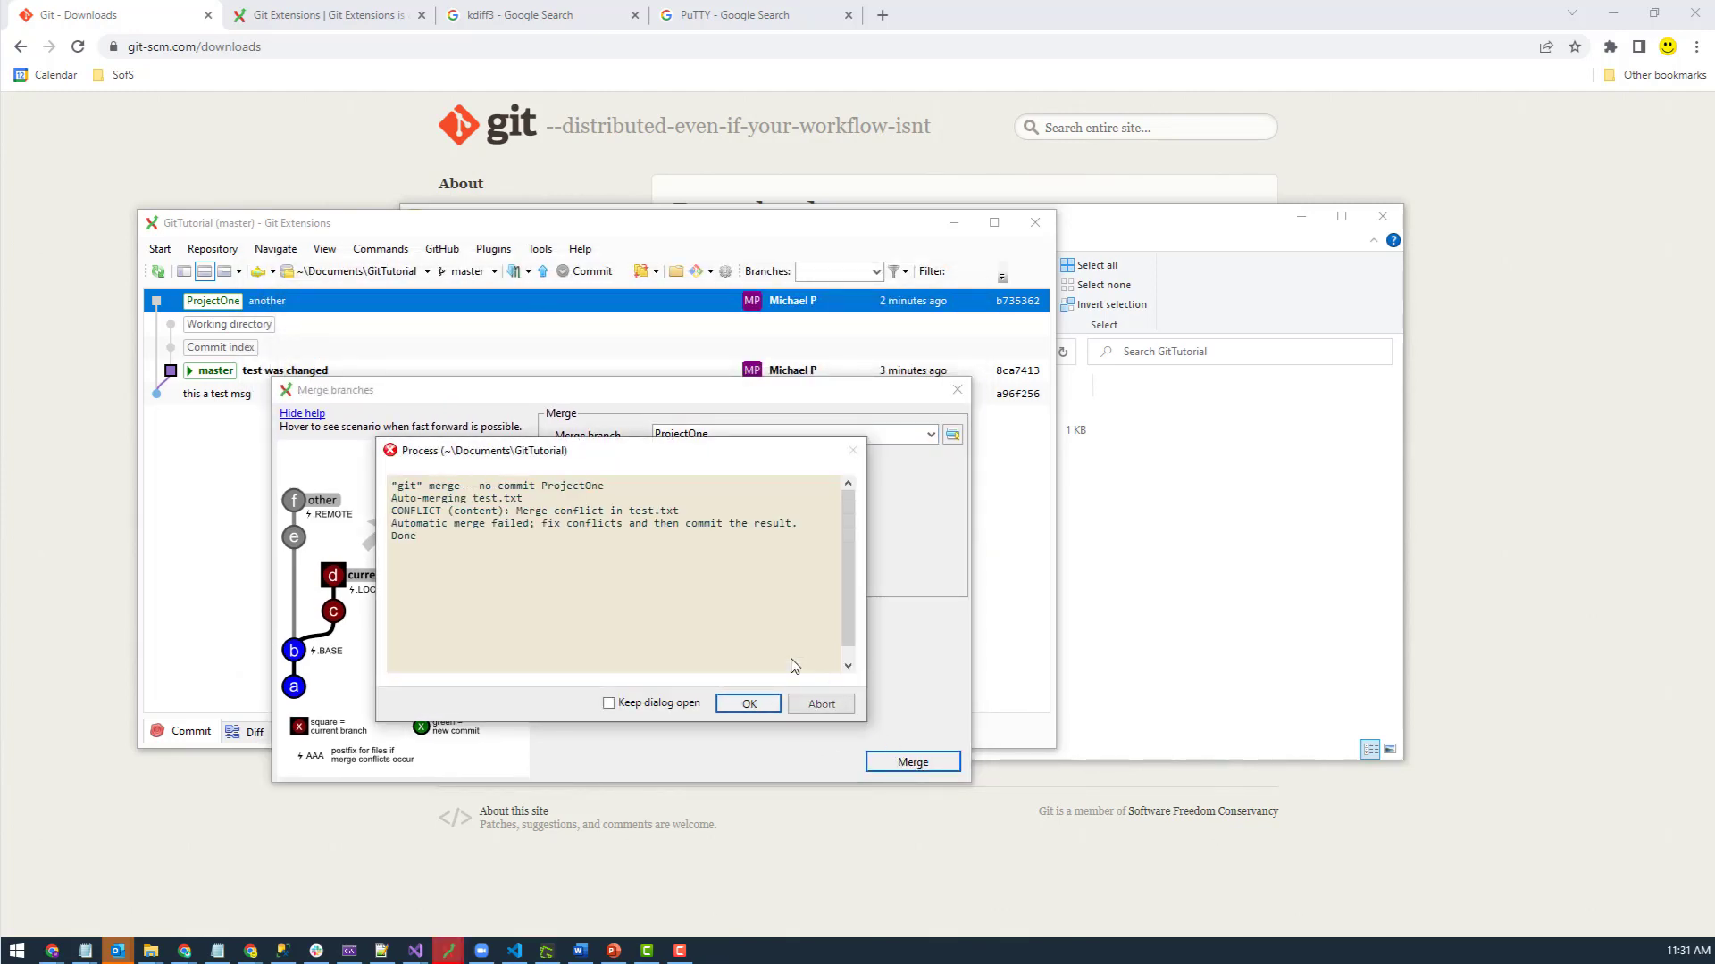
{"action": "left_click", "coordinate": [750, 704]}
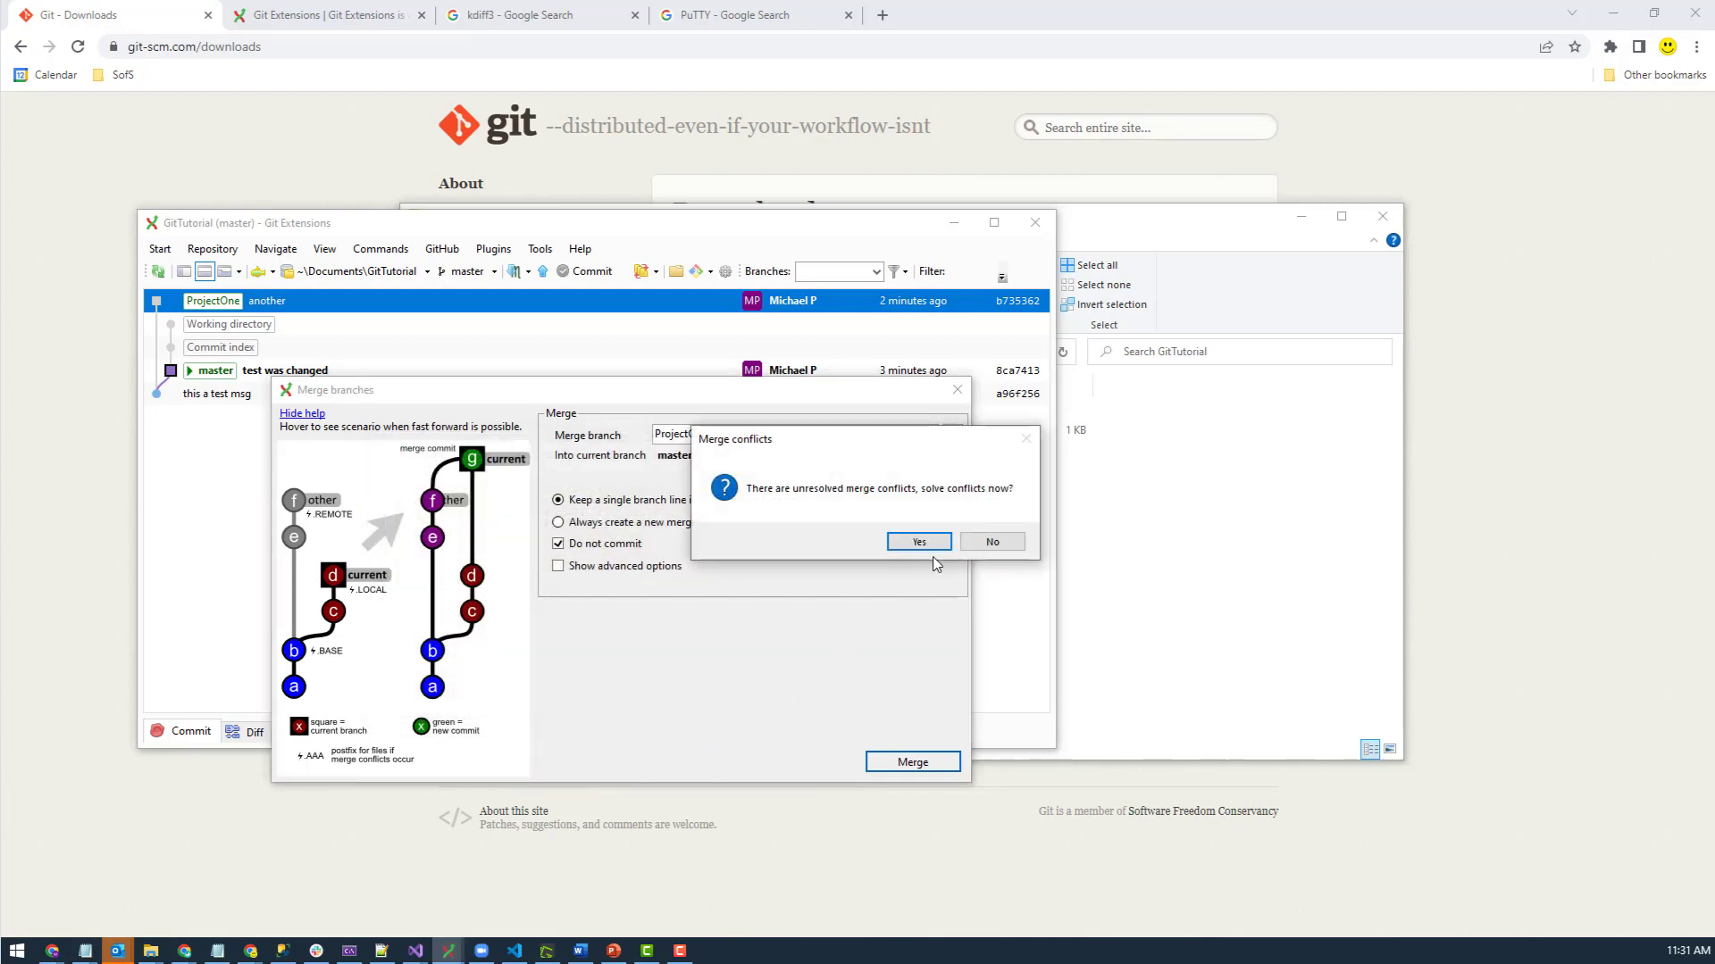
{"action": "left_click", "coordinate": [917, 540]}
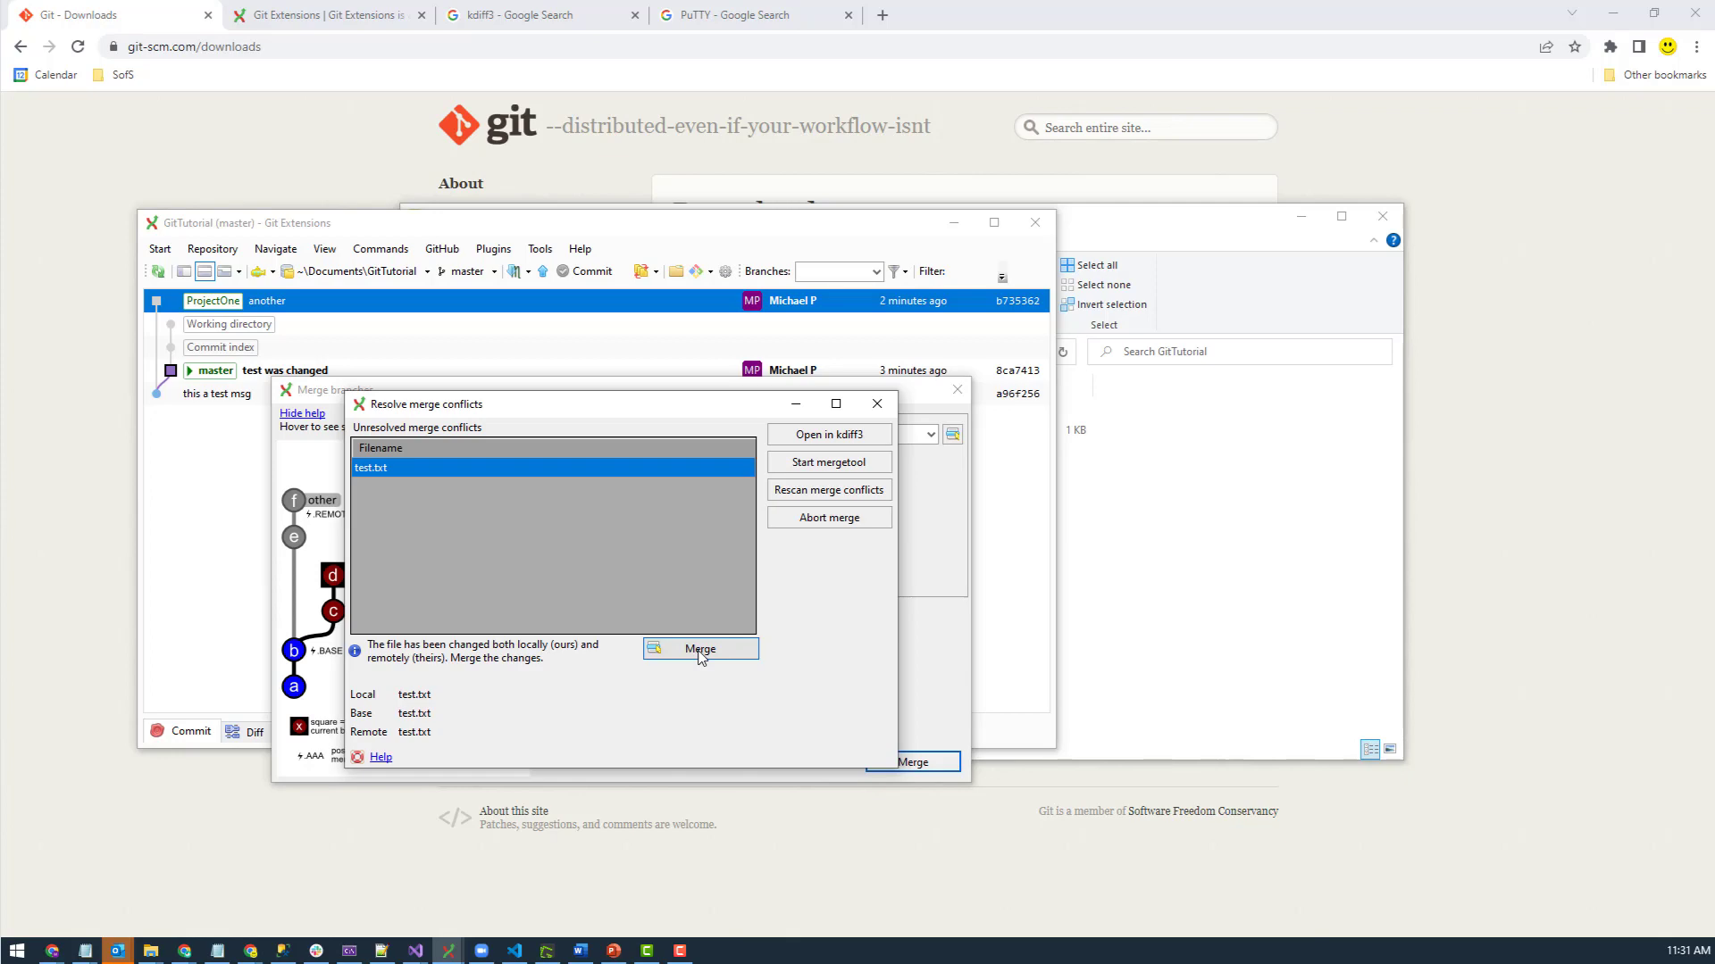
{"action": "left_click", "coordinate": [700, 651]}
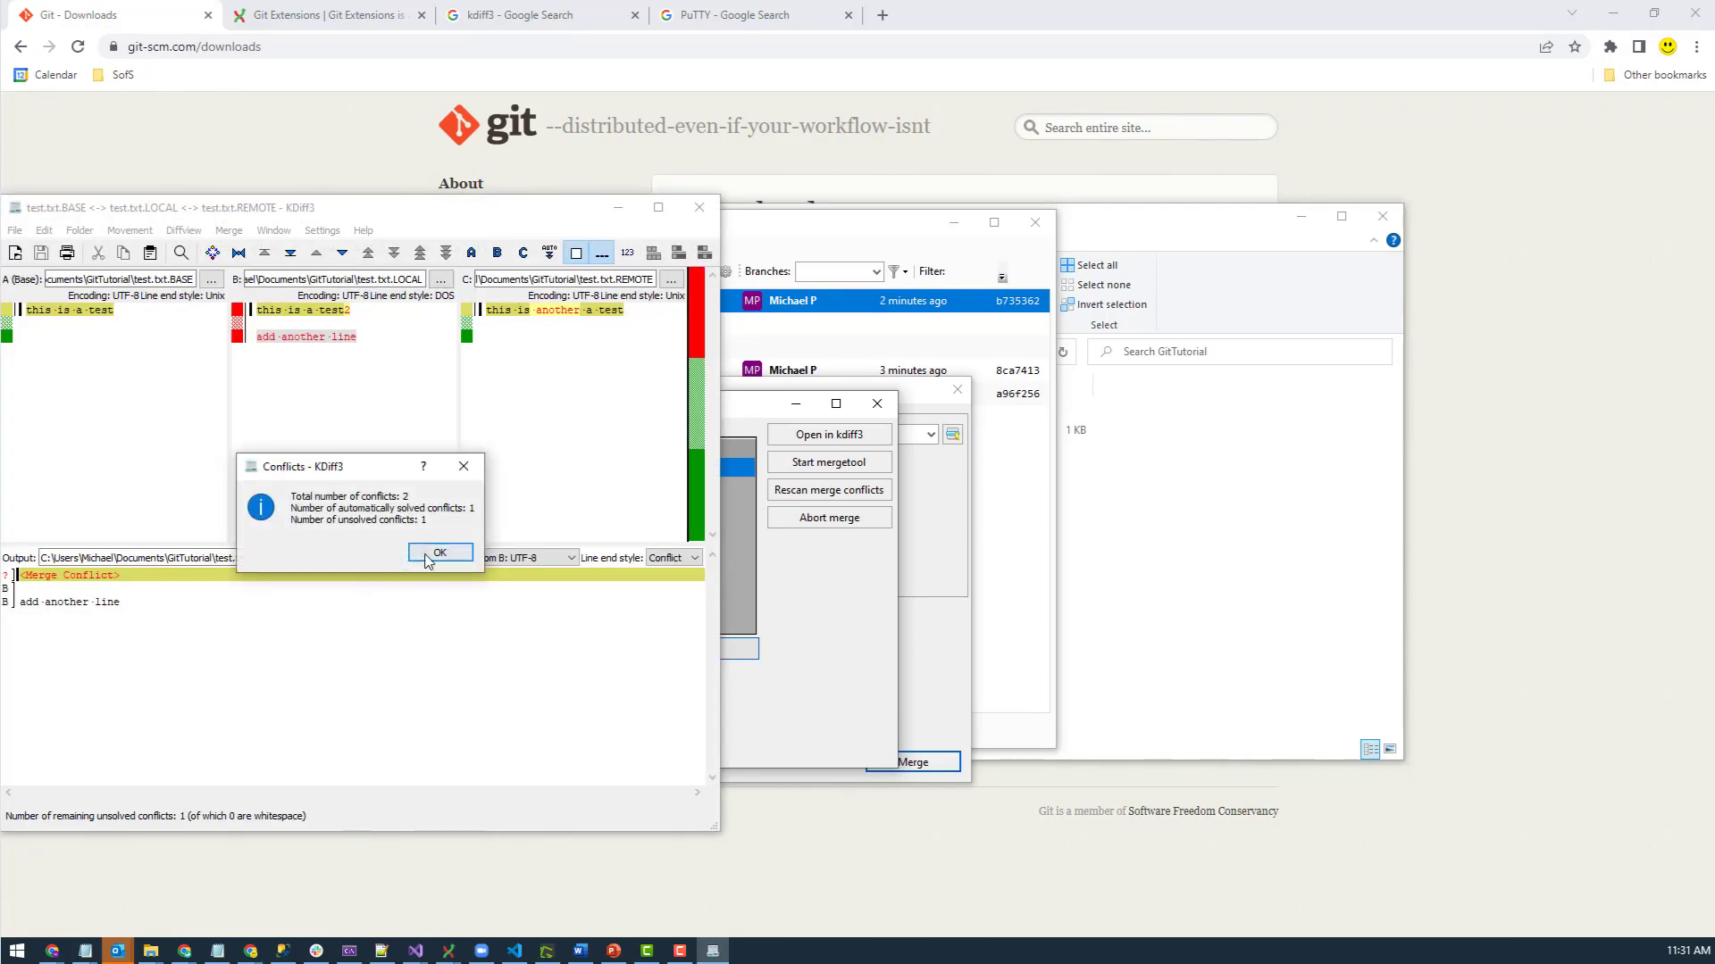
- In maximized KDiff3, toggle the local (B) and remote (C) lines into test.txt's merged output
{"action": "left_click", "coordinate": [437, 553]}
{"action": "left_click", "coordinate": [658, 207]}
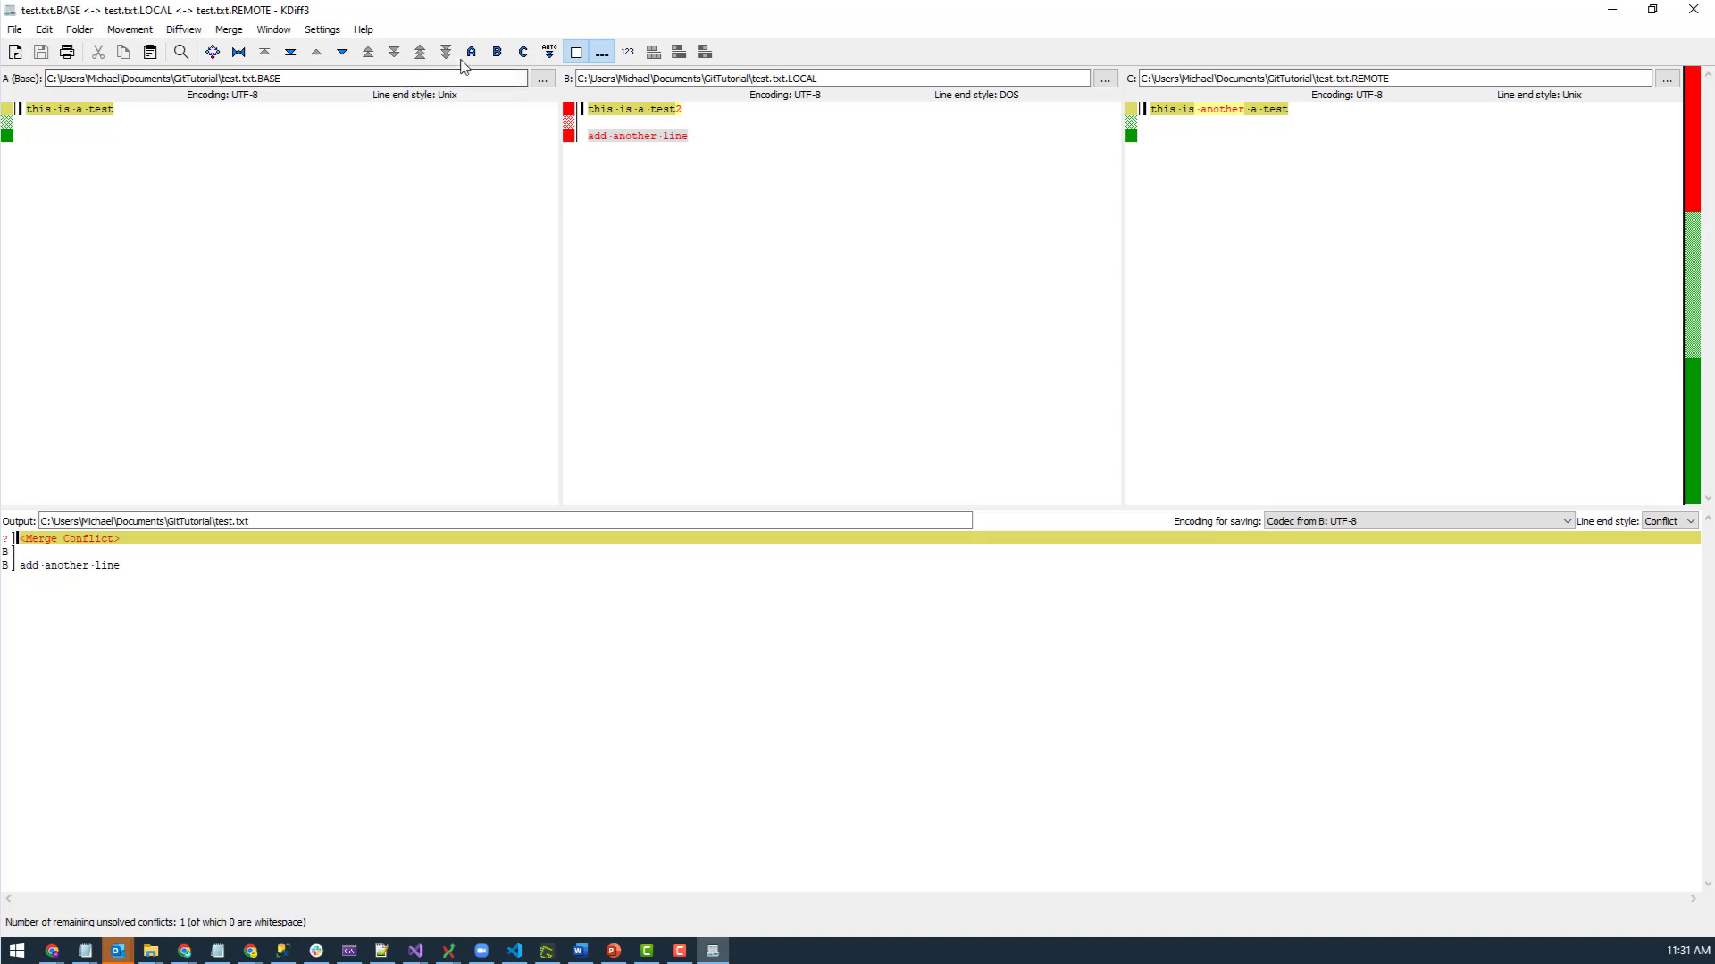
{"action": "left_click", "coordinate": [496, 54]}
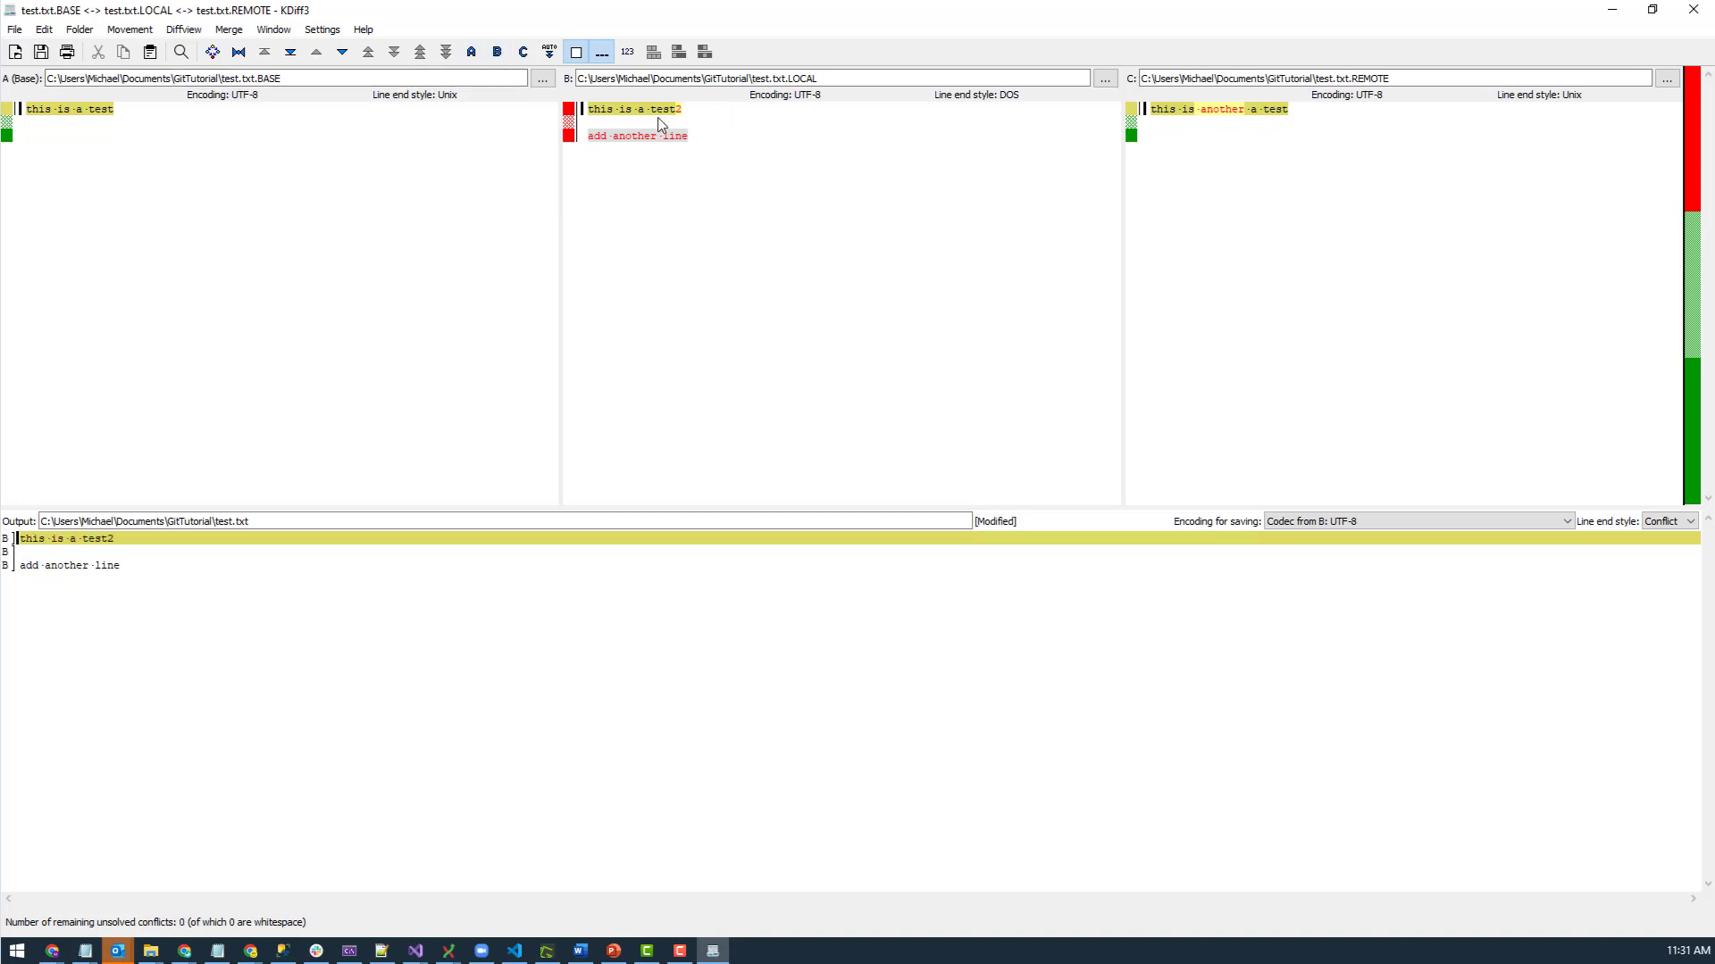
{"action": "left_click", "coordinate": [523, 53]}
{"action": "left_click_drag", "start_coordinate": [159, 631], "coordinate": [16, 540]}
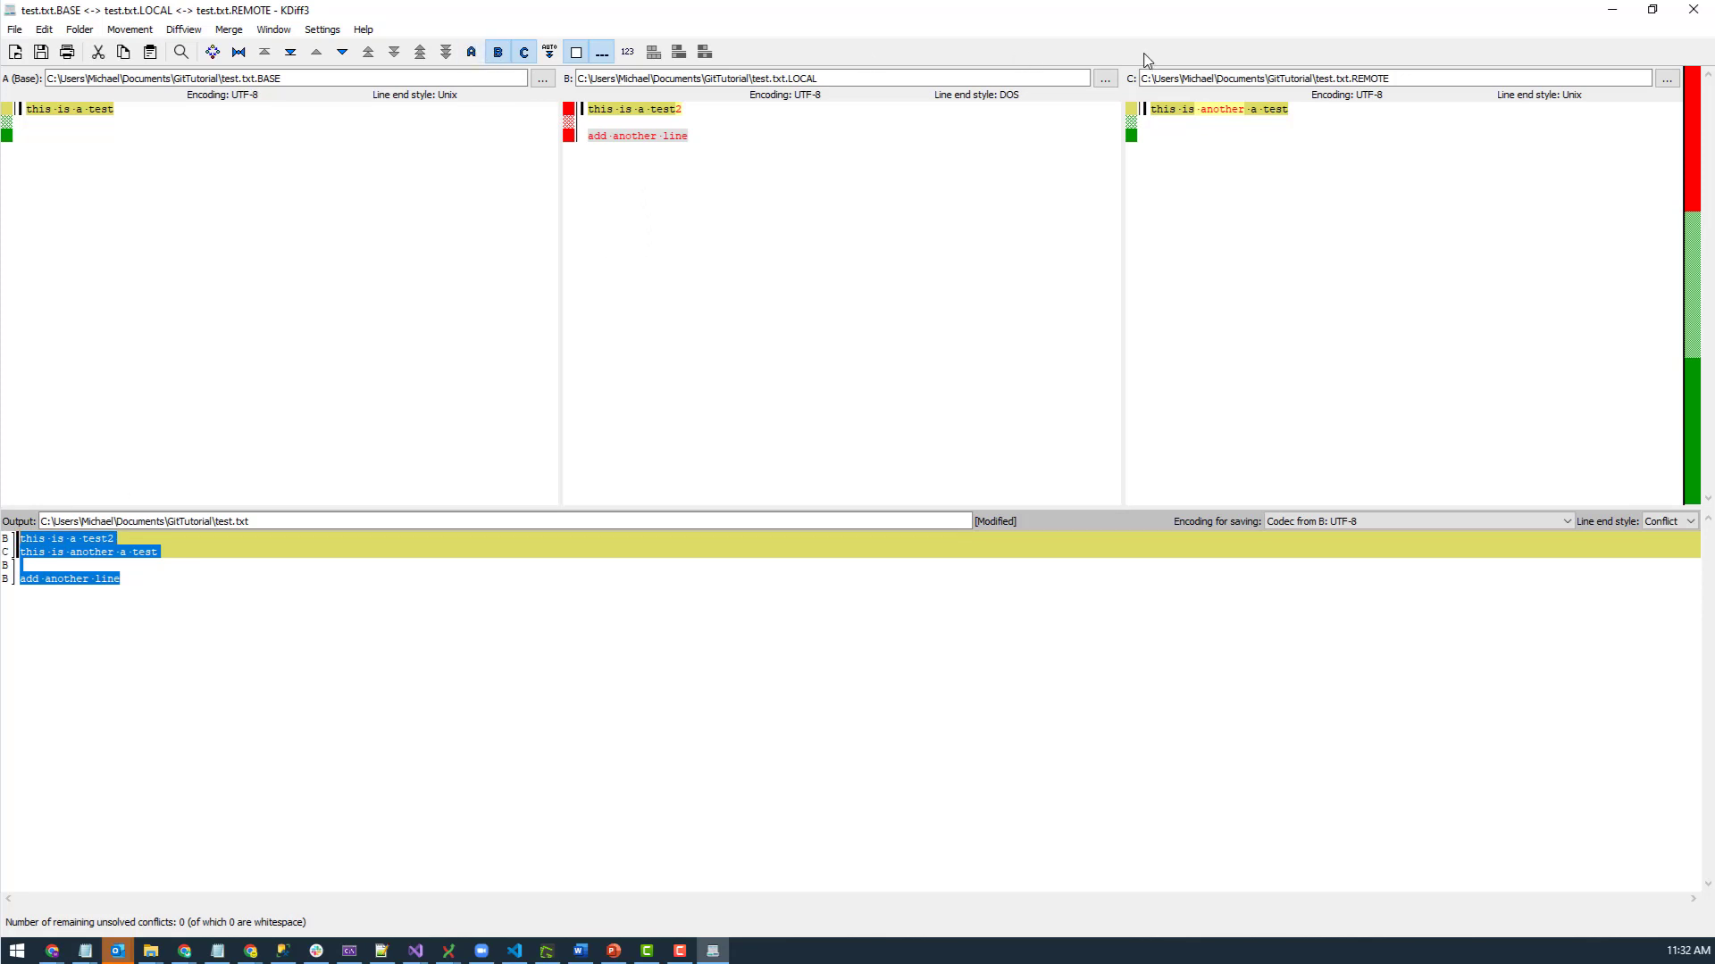
{"action": "left_click", "coordinate": [497, 52]}
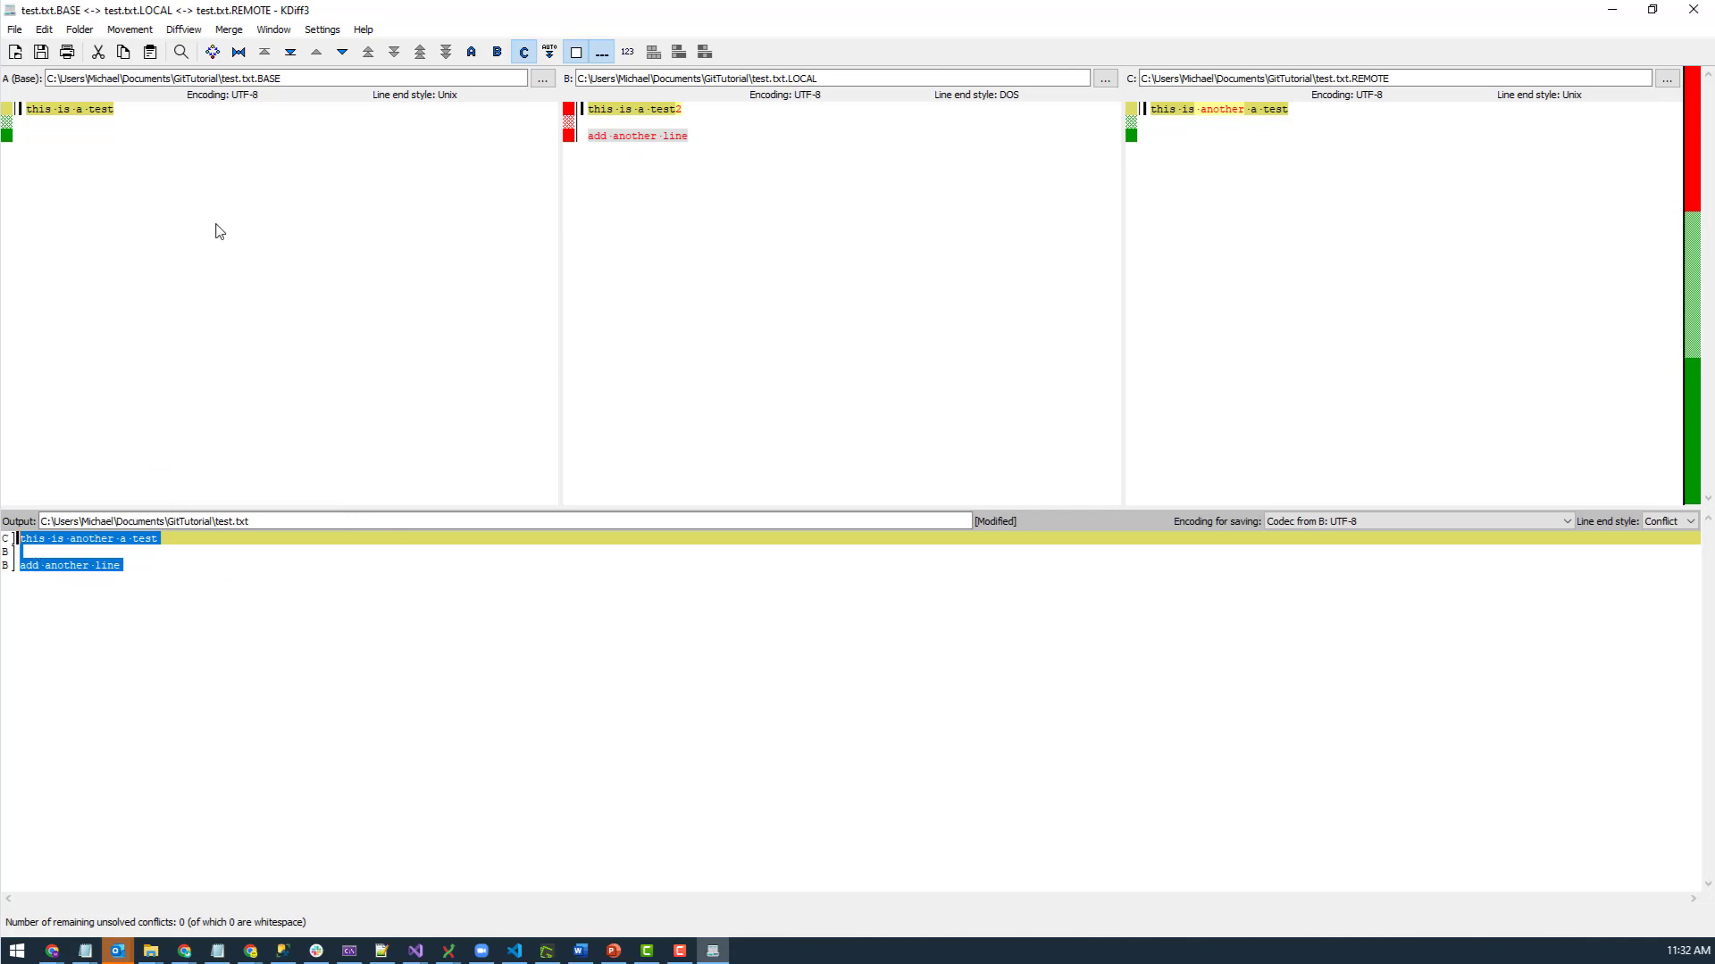
- Jump to the next difference, then close KDiff3 with Quit Without Saving
{"action": "left_click", "coordinate": [341, 55]}
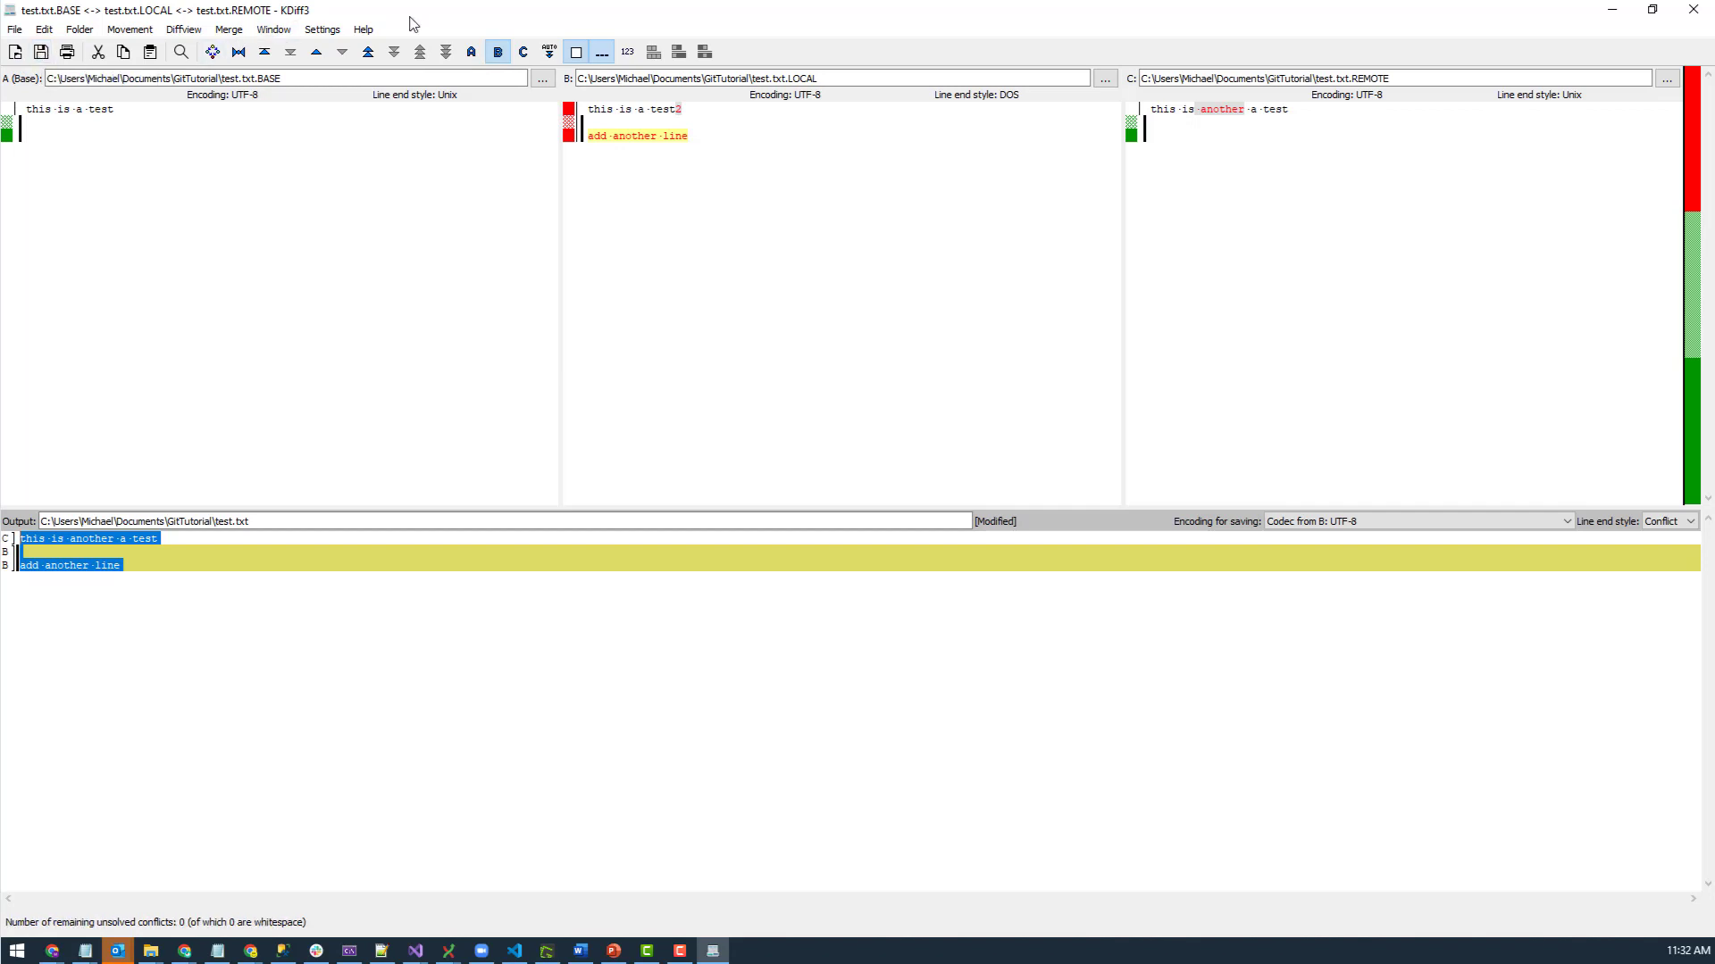
{"action": "left_click_drag", "start_coordinate": [408, 16], "coordinate": [397, 126]}
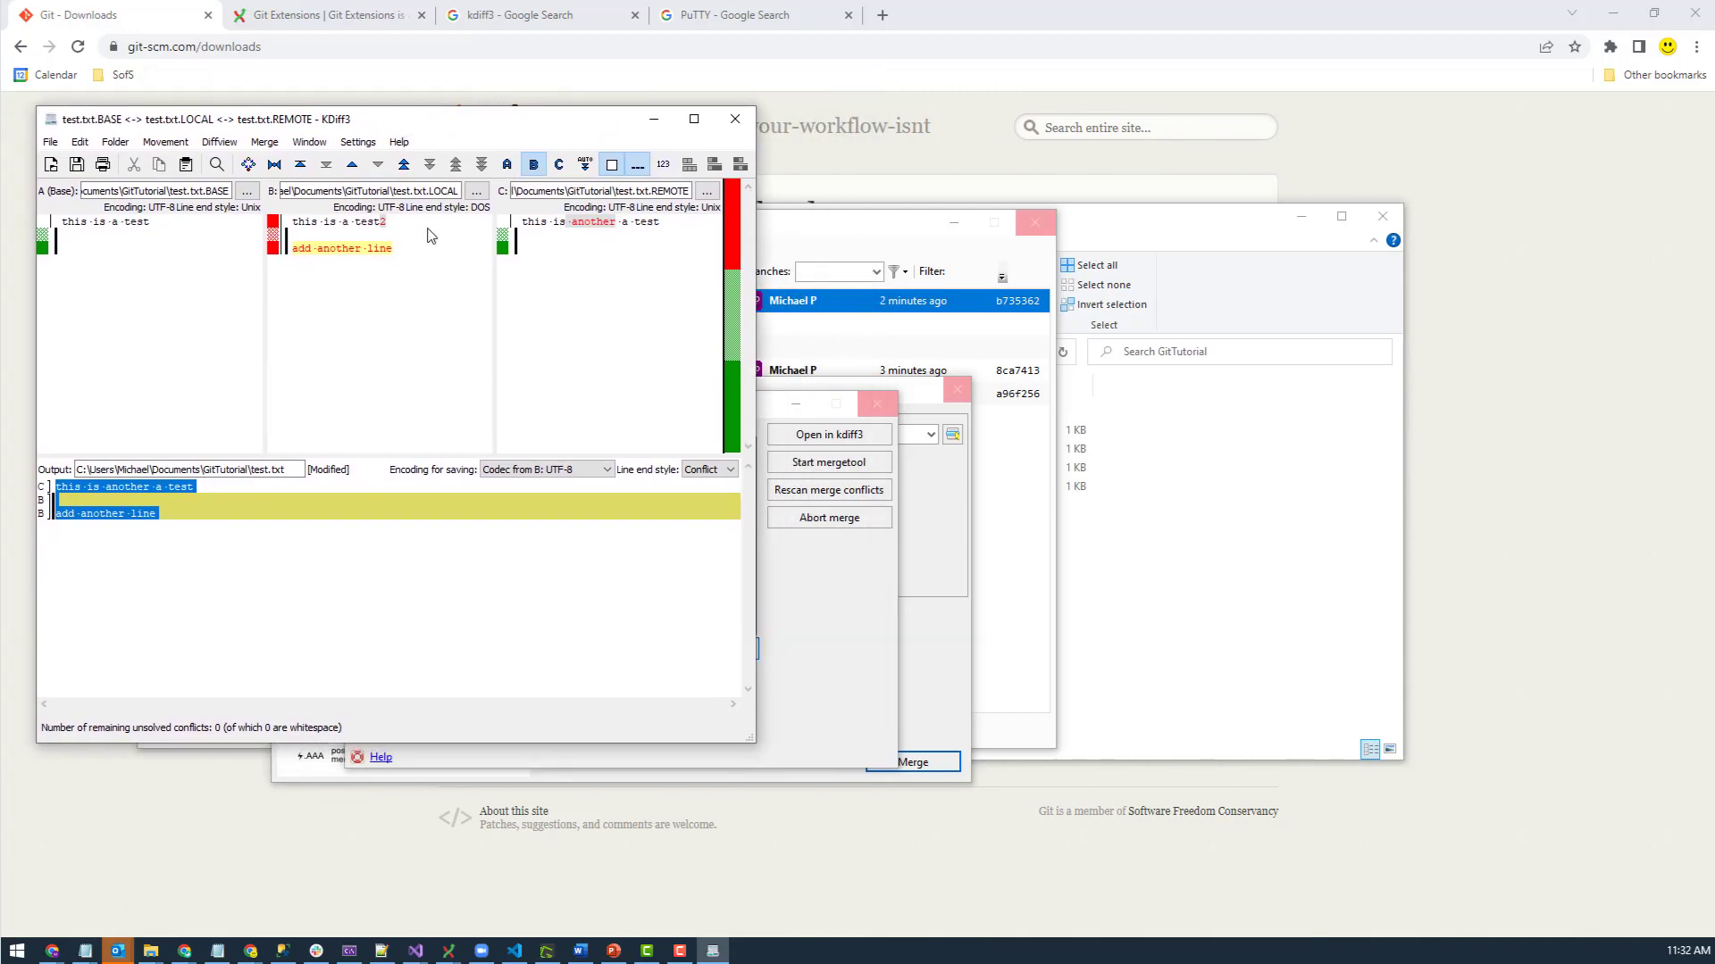
{"action": "left_click", "coordinate": [735, 119]}
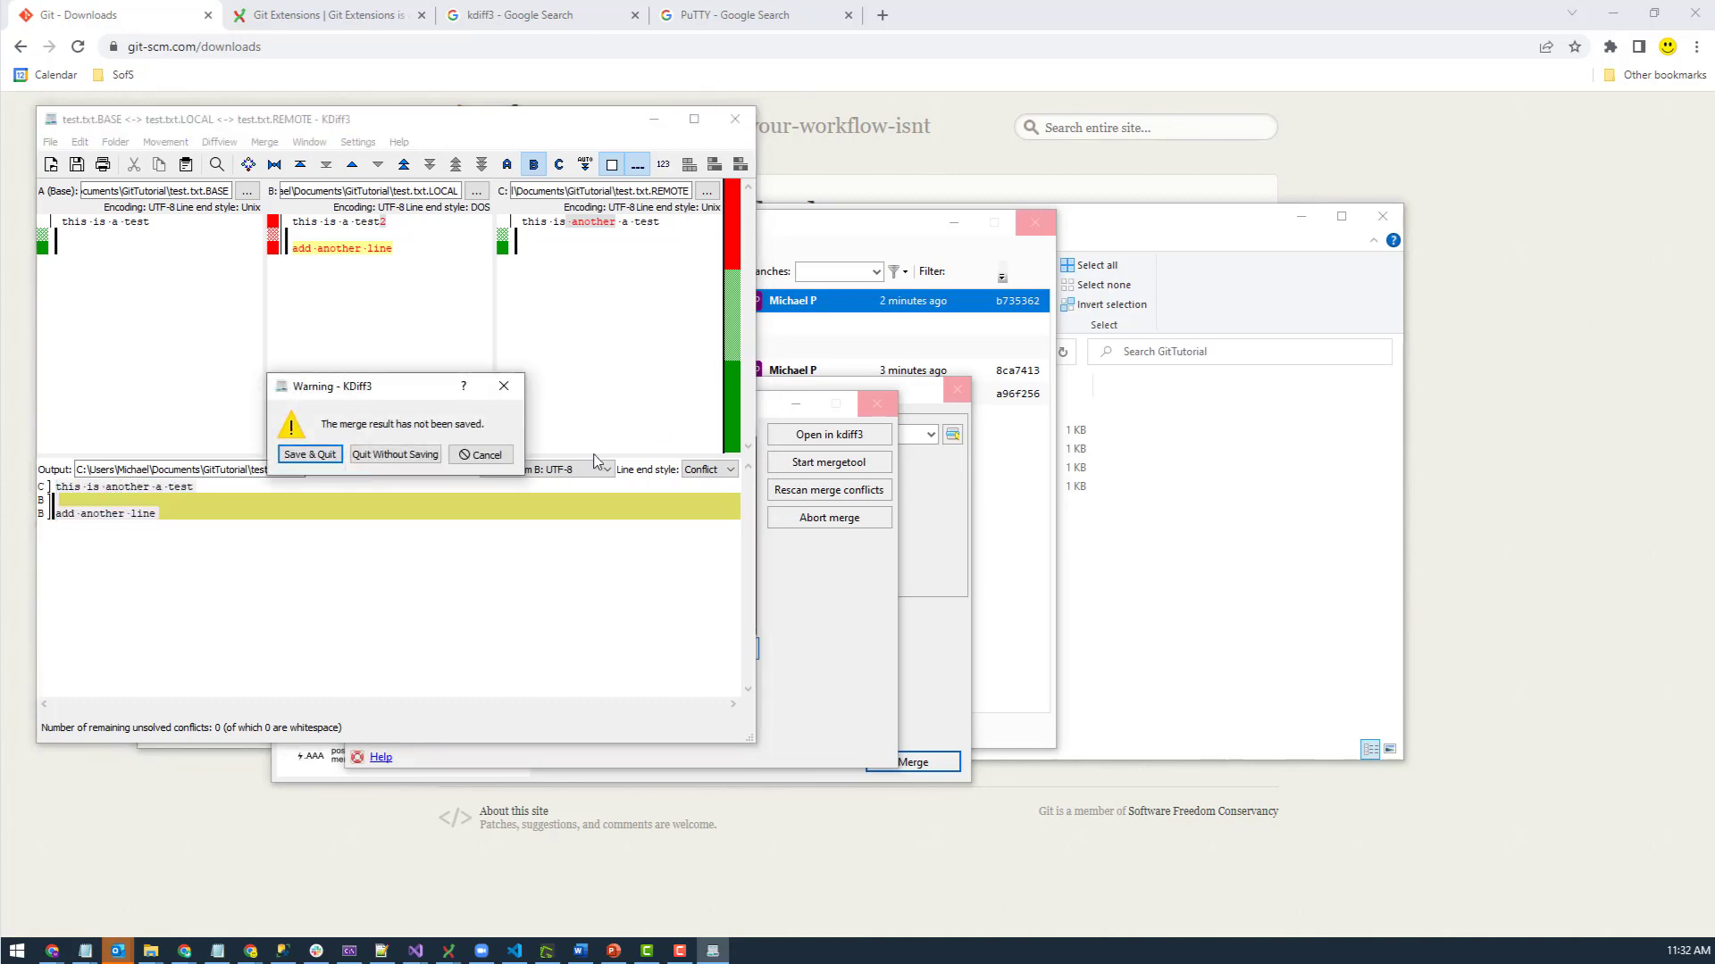
{"action": "left_click", "coordinate": [390, 455]}
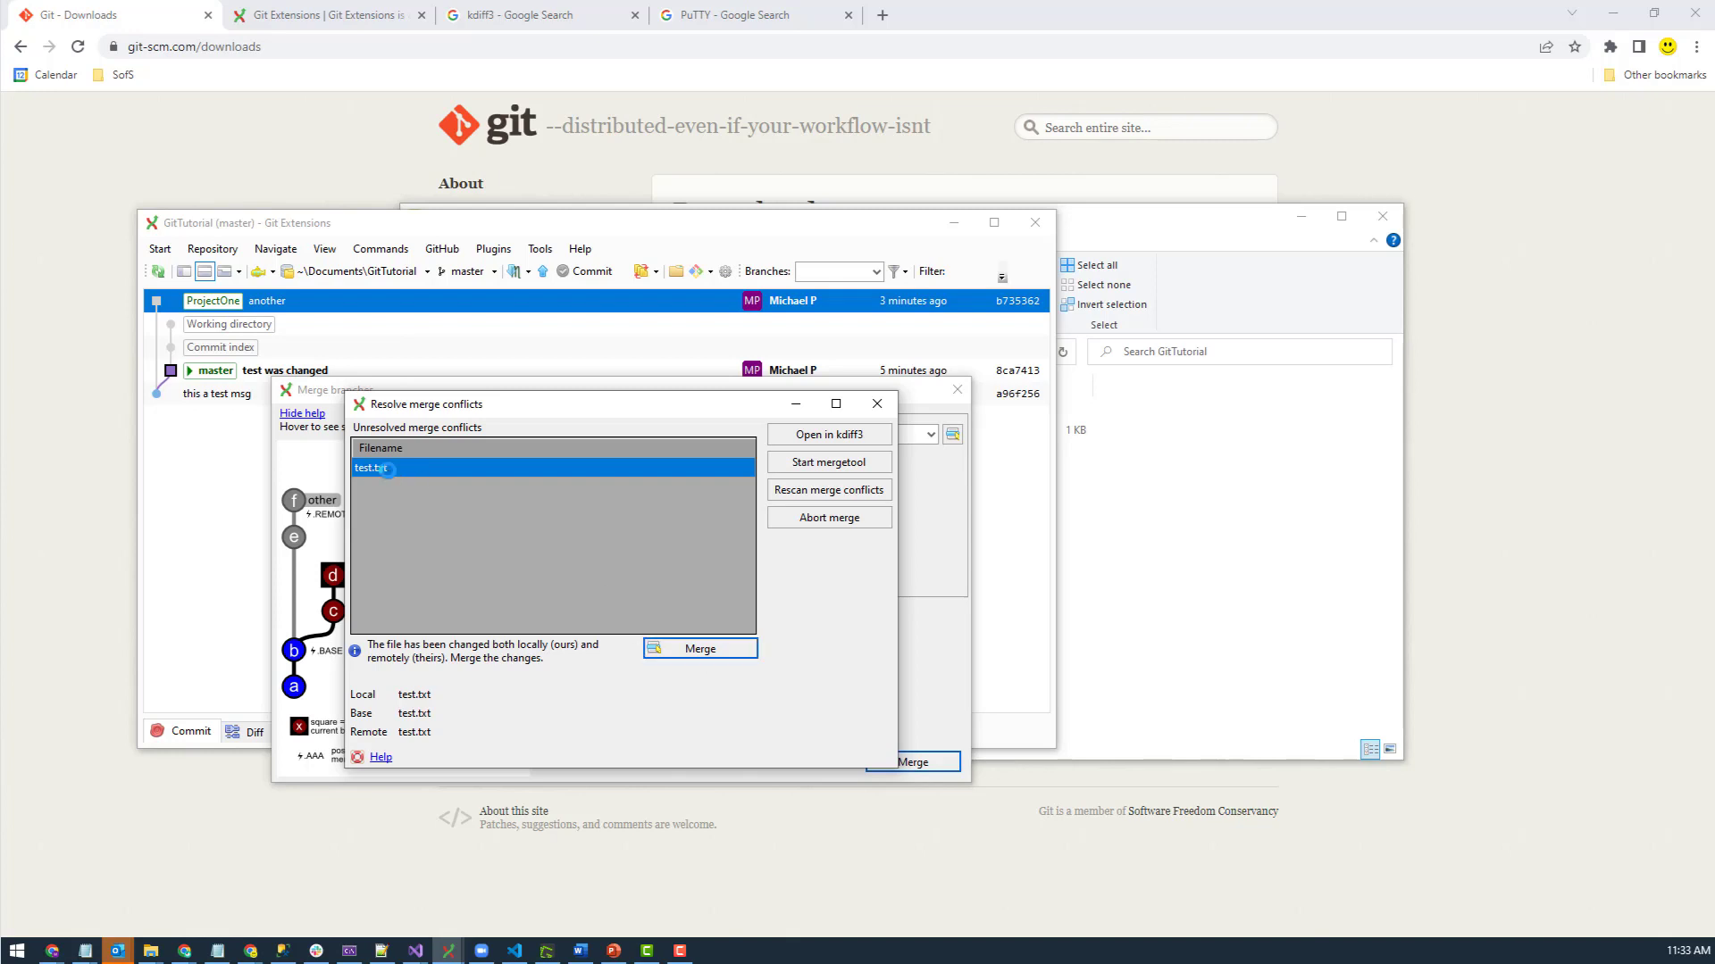
- Resolve test.txt with the remote (theirs) ProjectOne version and commit the merge into master
{"action": "right_click", "coordinate": [387, 469]}
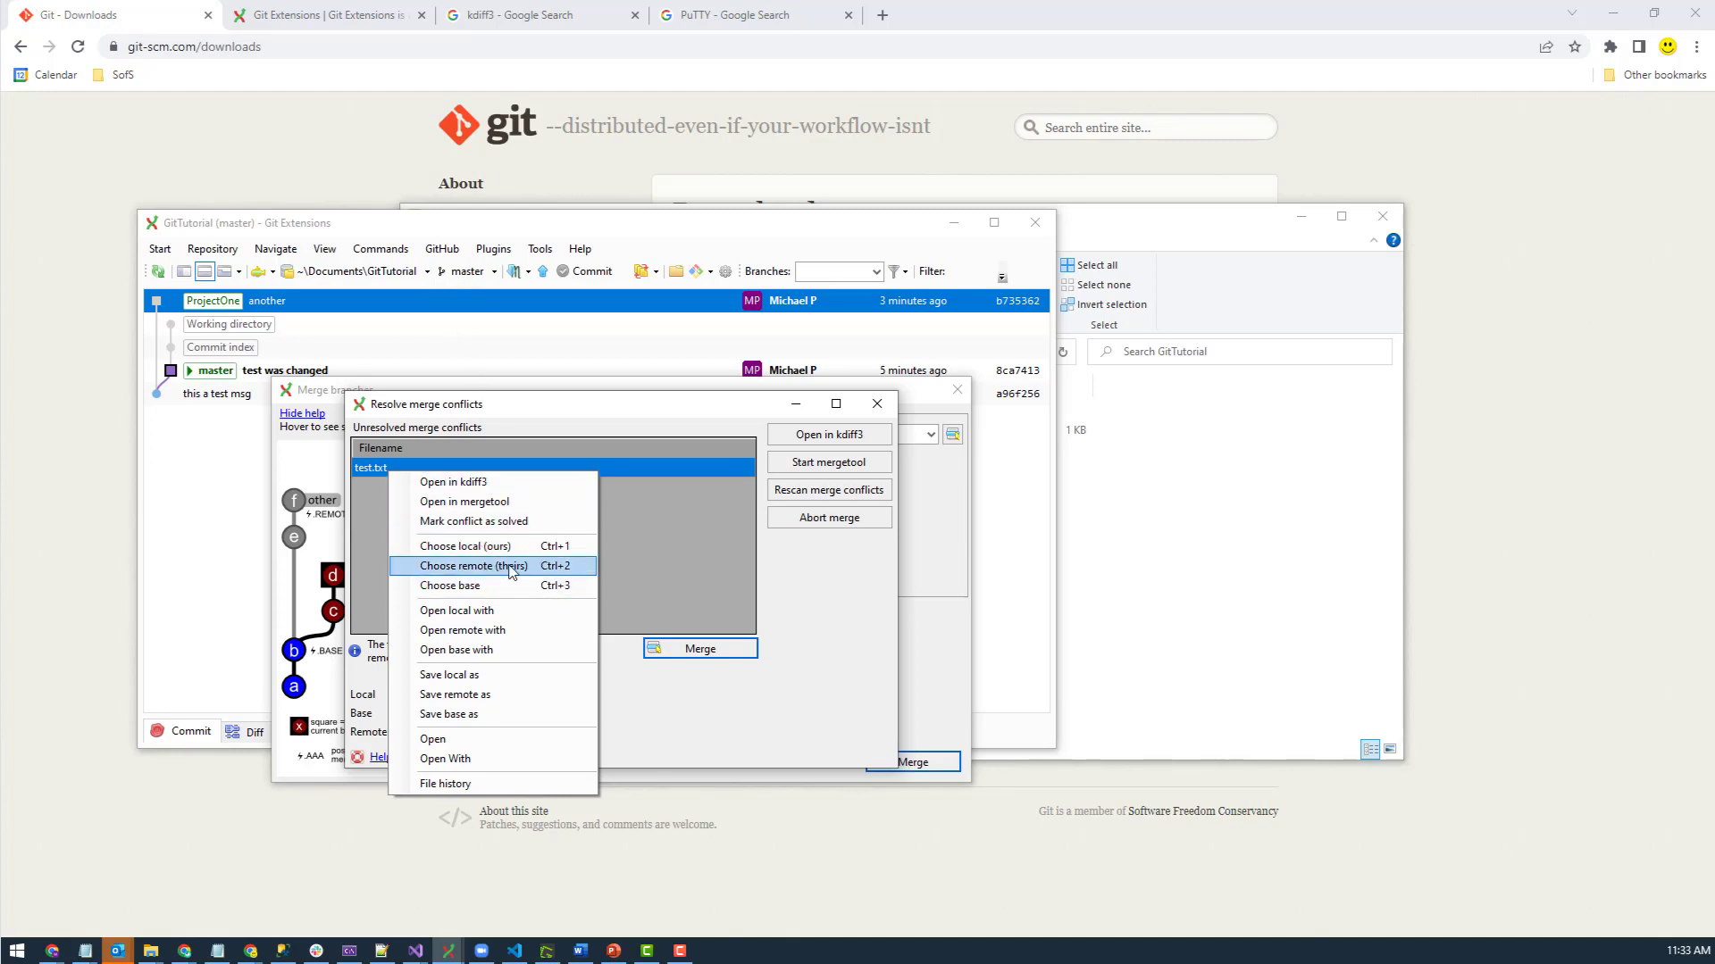
{"action": "left_click", "coordinate": [483, 565]}
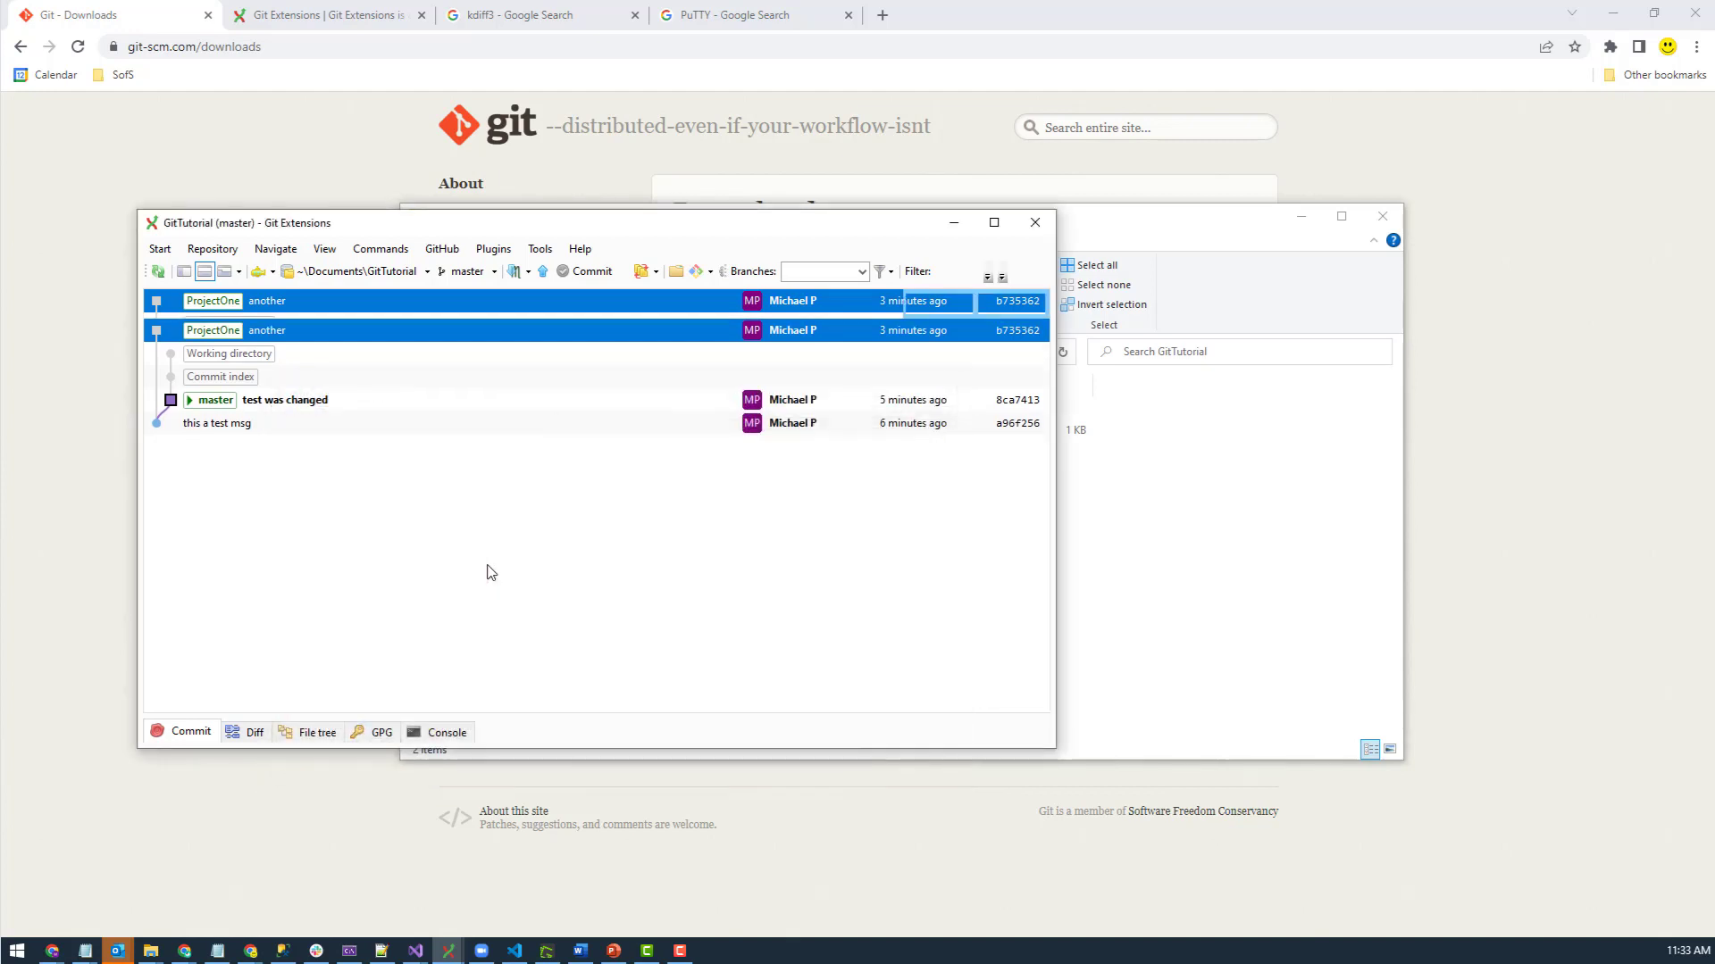
{"action": "left_click", "coordinate": [590, 272]}
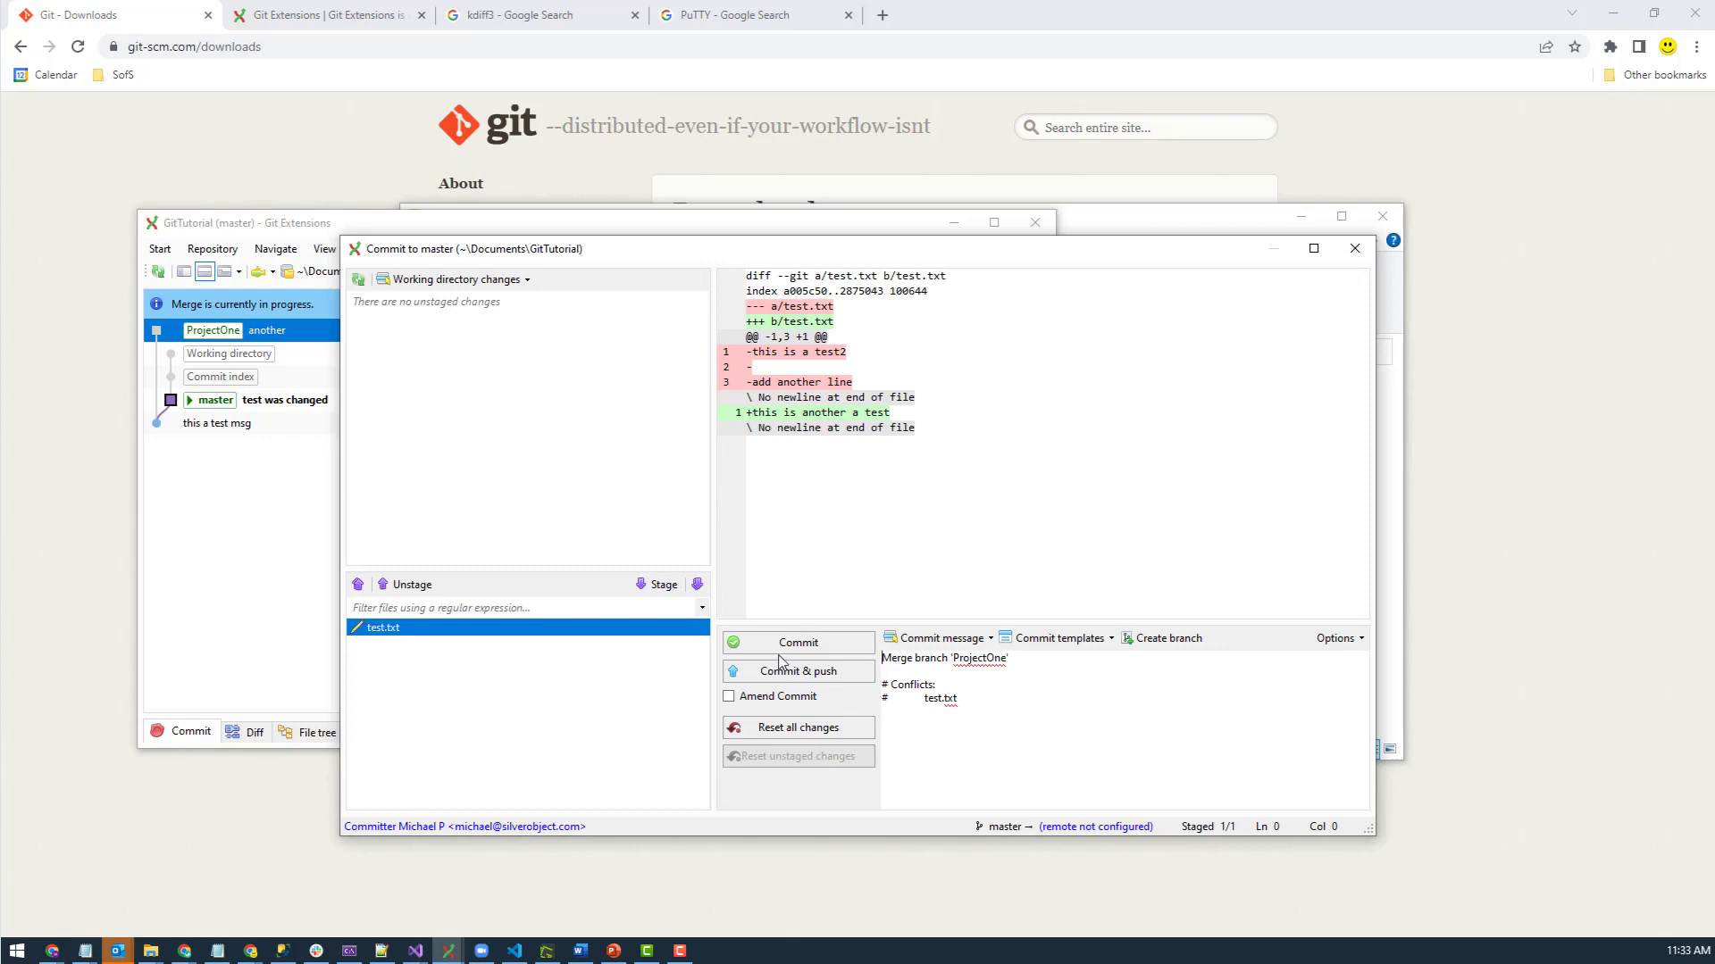
{"action": "left_click", "coordinate": [806, 643]}
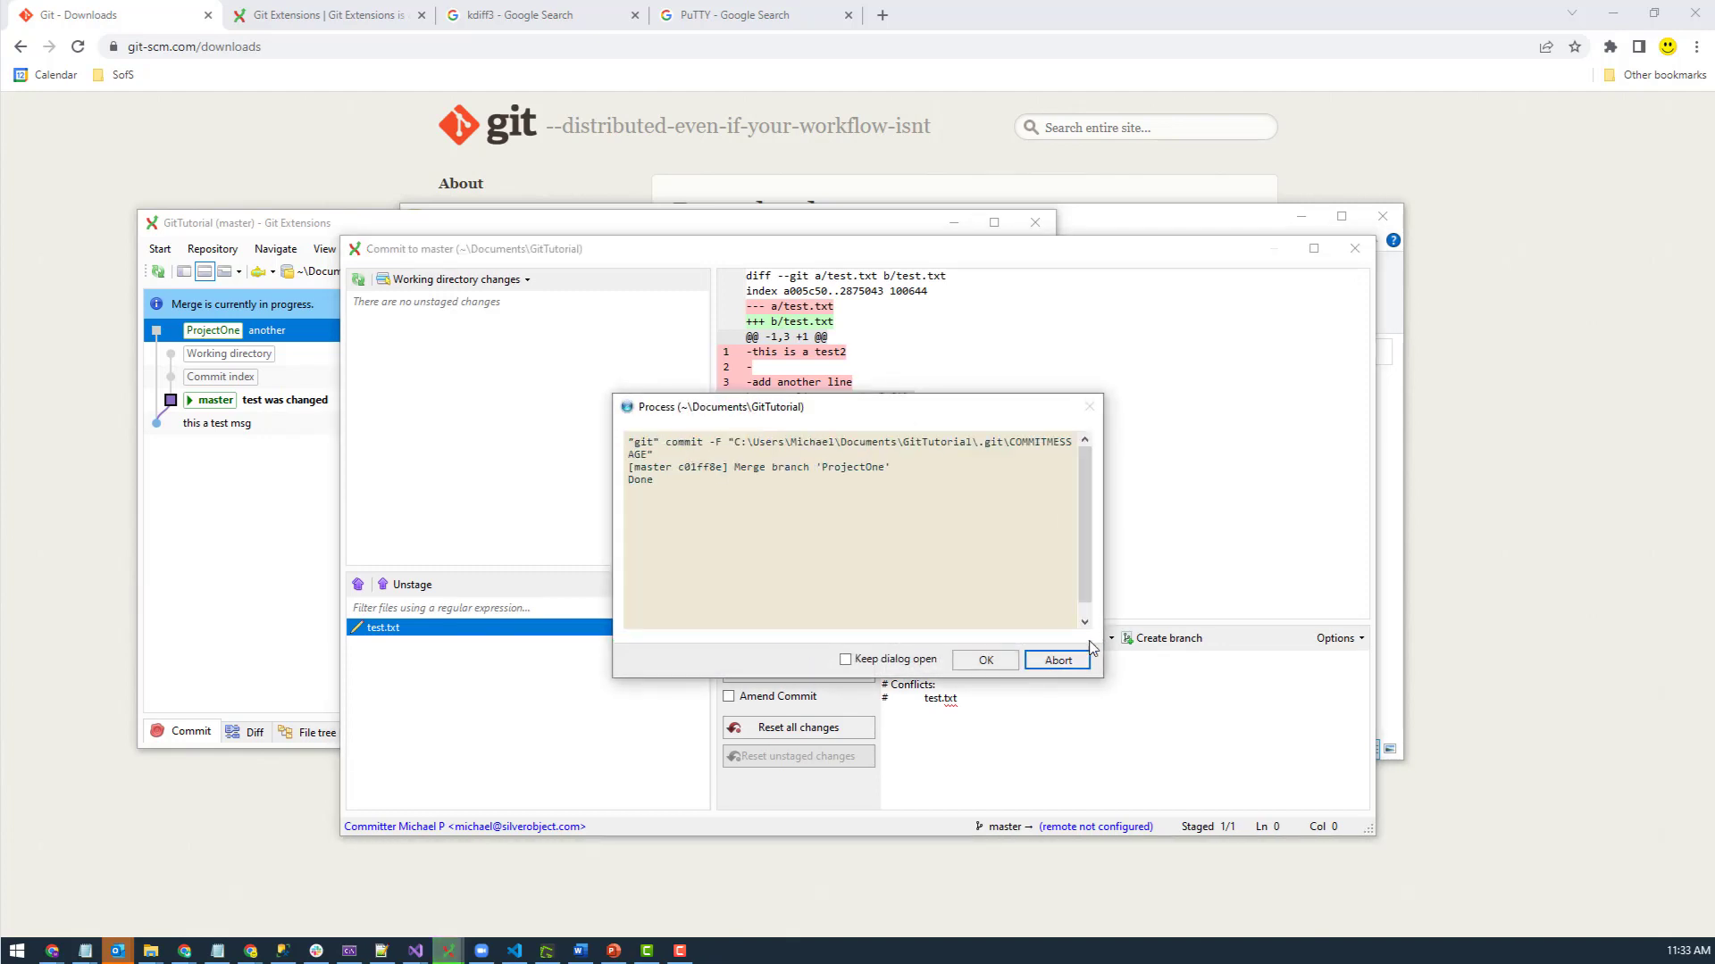
{"action": "left_click", "coordinate": [1193, 502]}
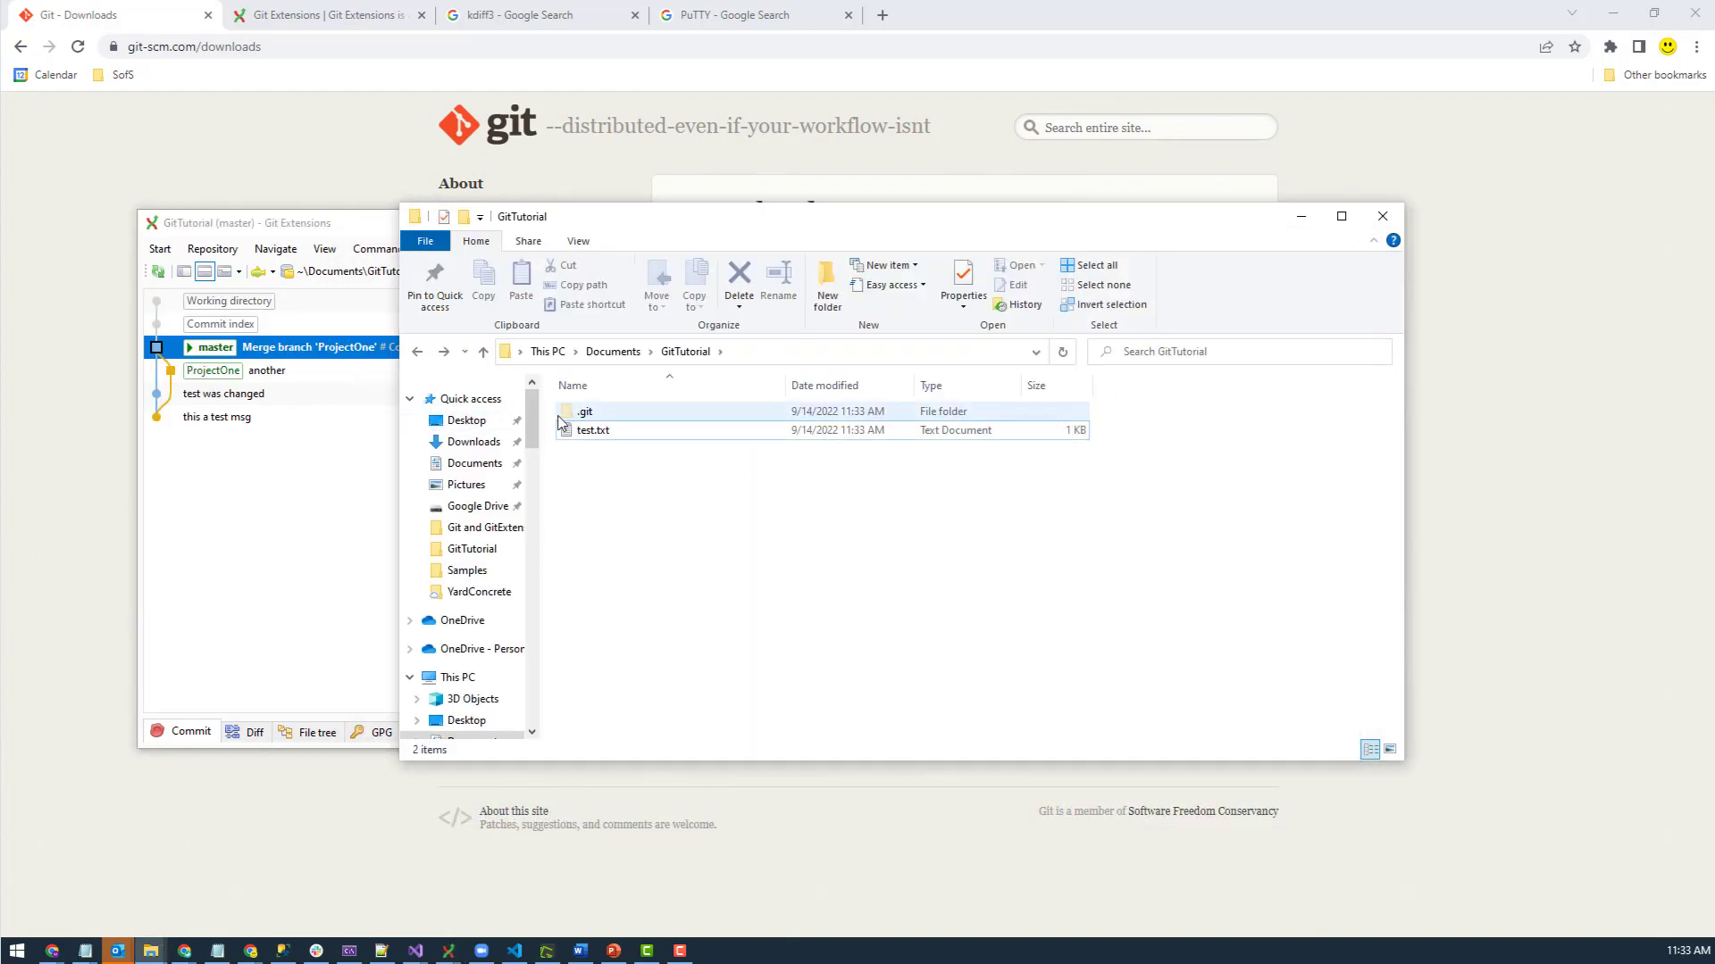
- Open test.txt in Notepad, check it reads 'this is another a test', and close it
{"action": "double_click", "coordinate": [595, 431]}
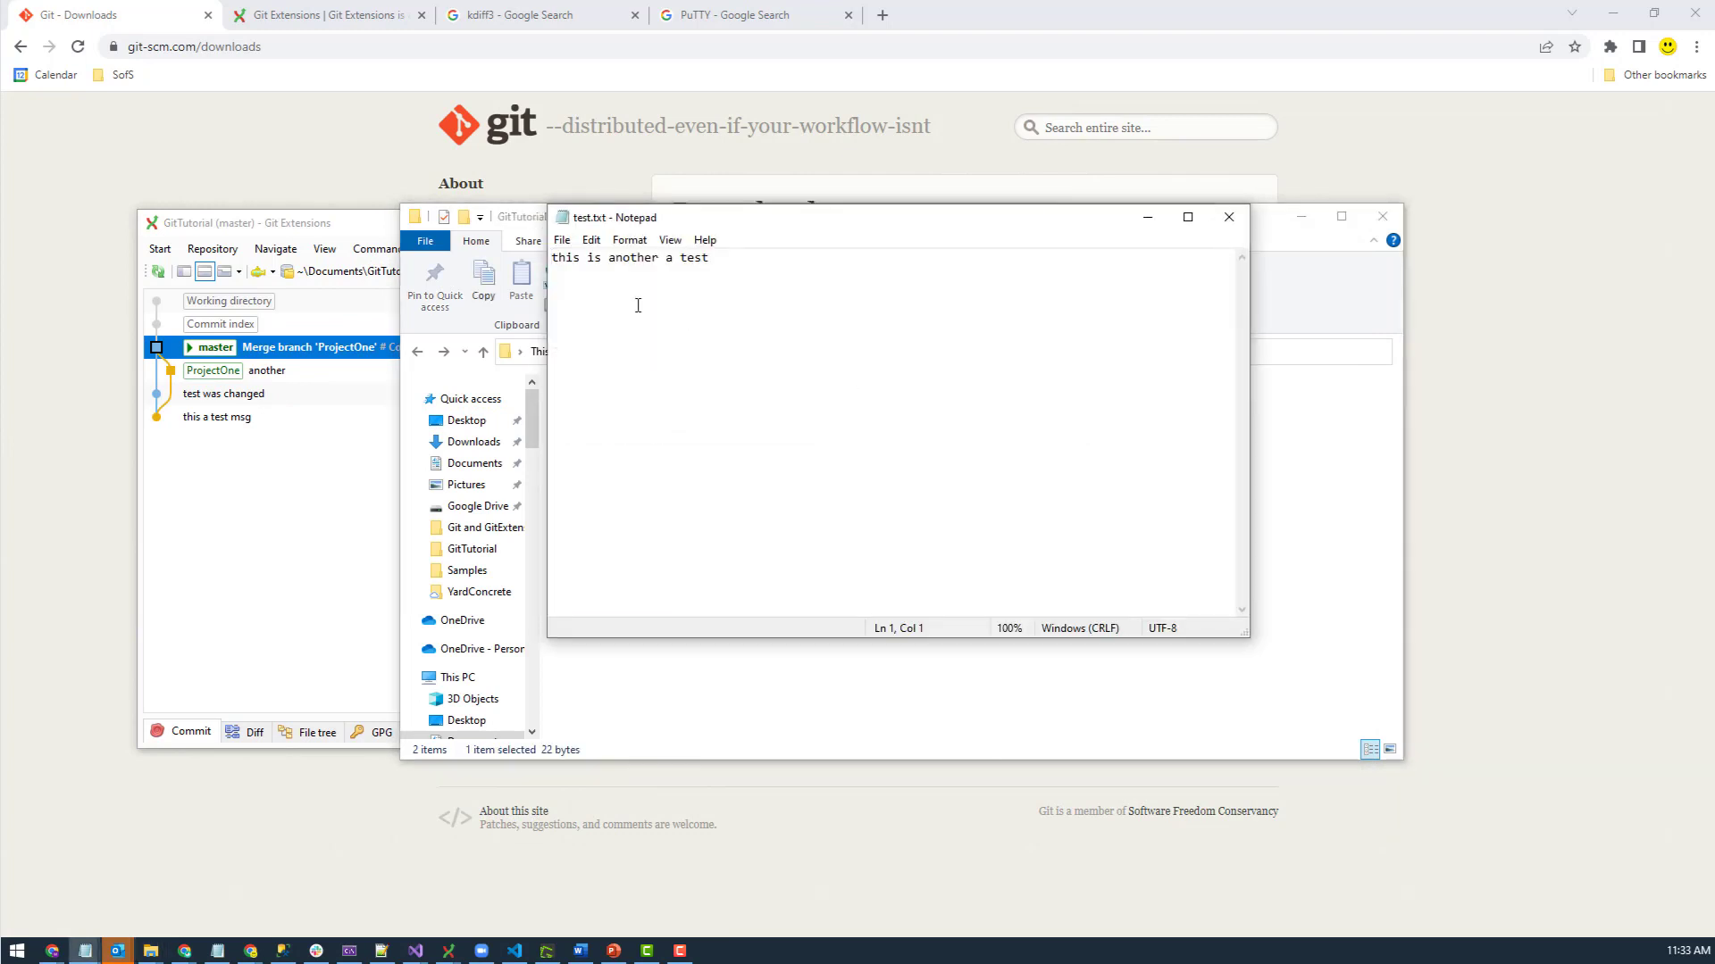
{"action": "key", "text": "ctrl+a"}
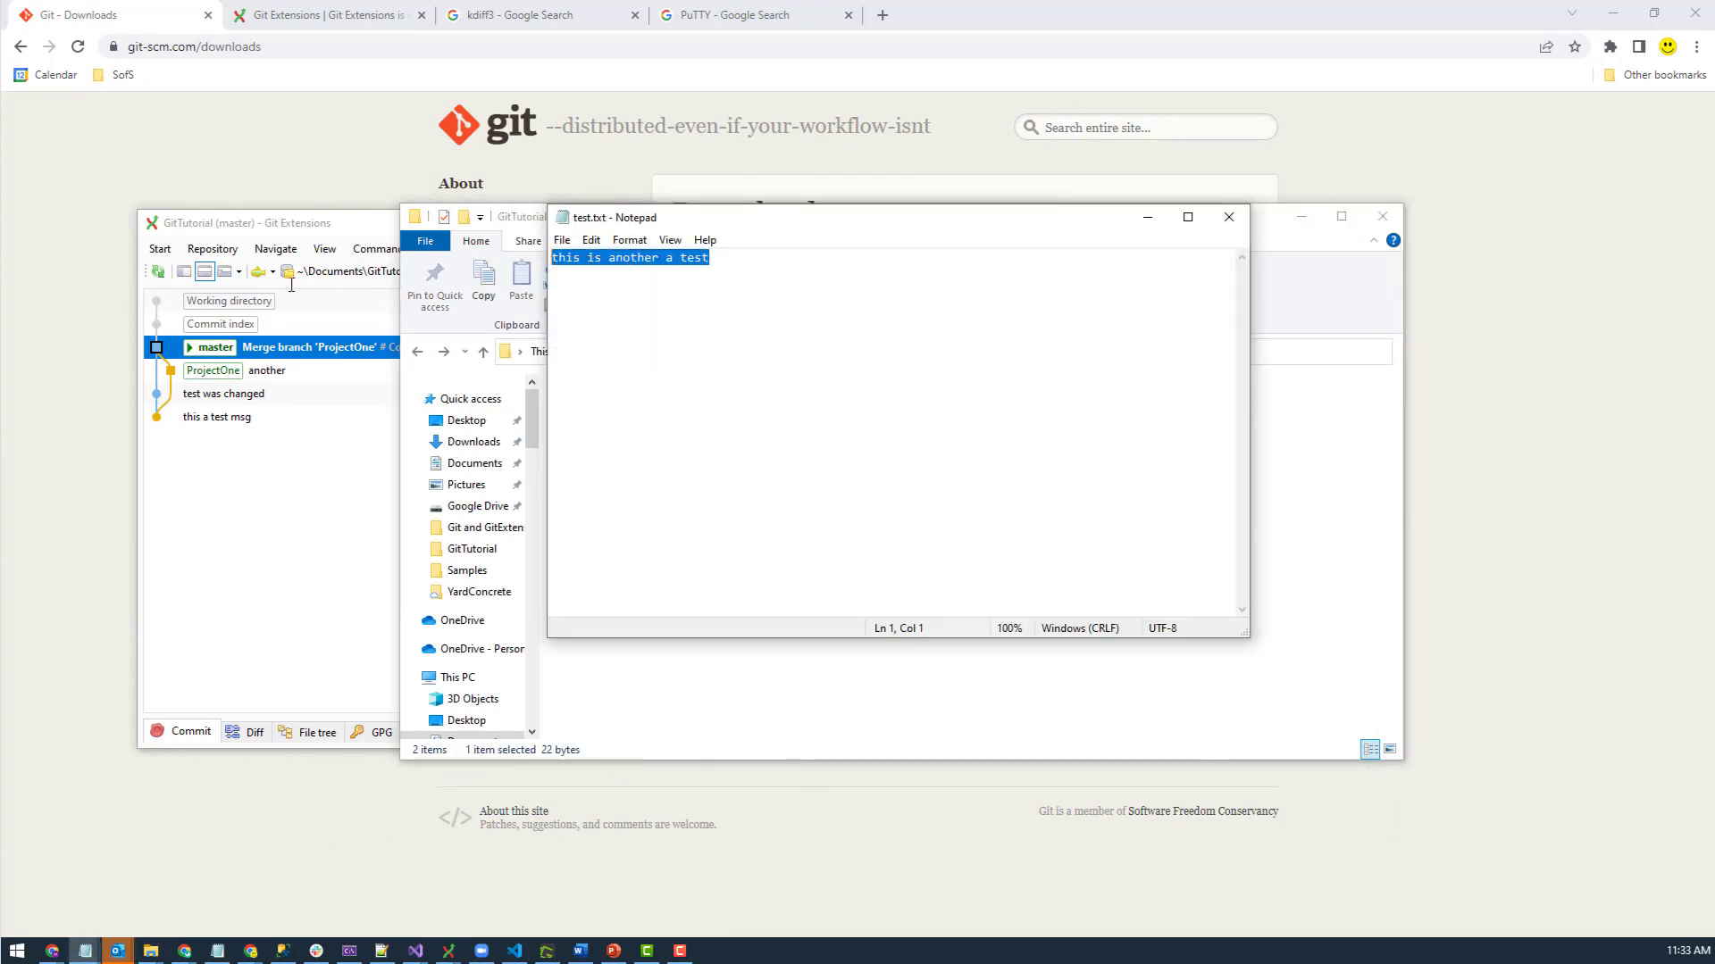
{"action": "left_click", "coordinate": [1233, 218]}
{"action": "left_click", "coordinate": [272, 575]}
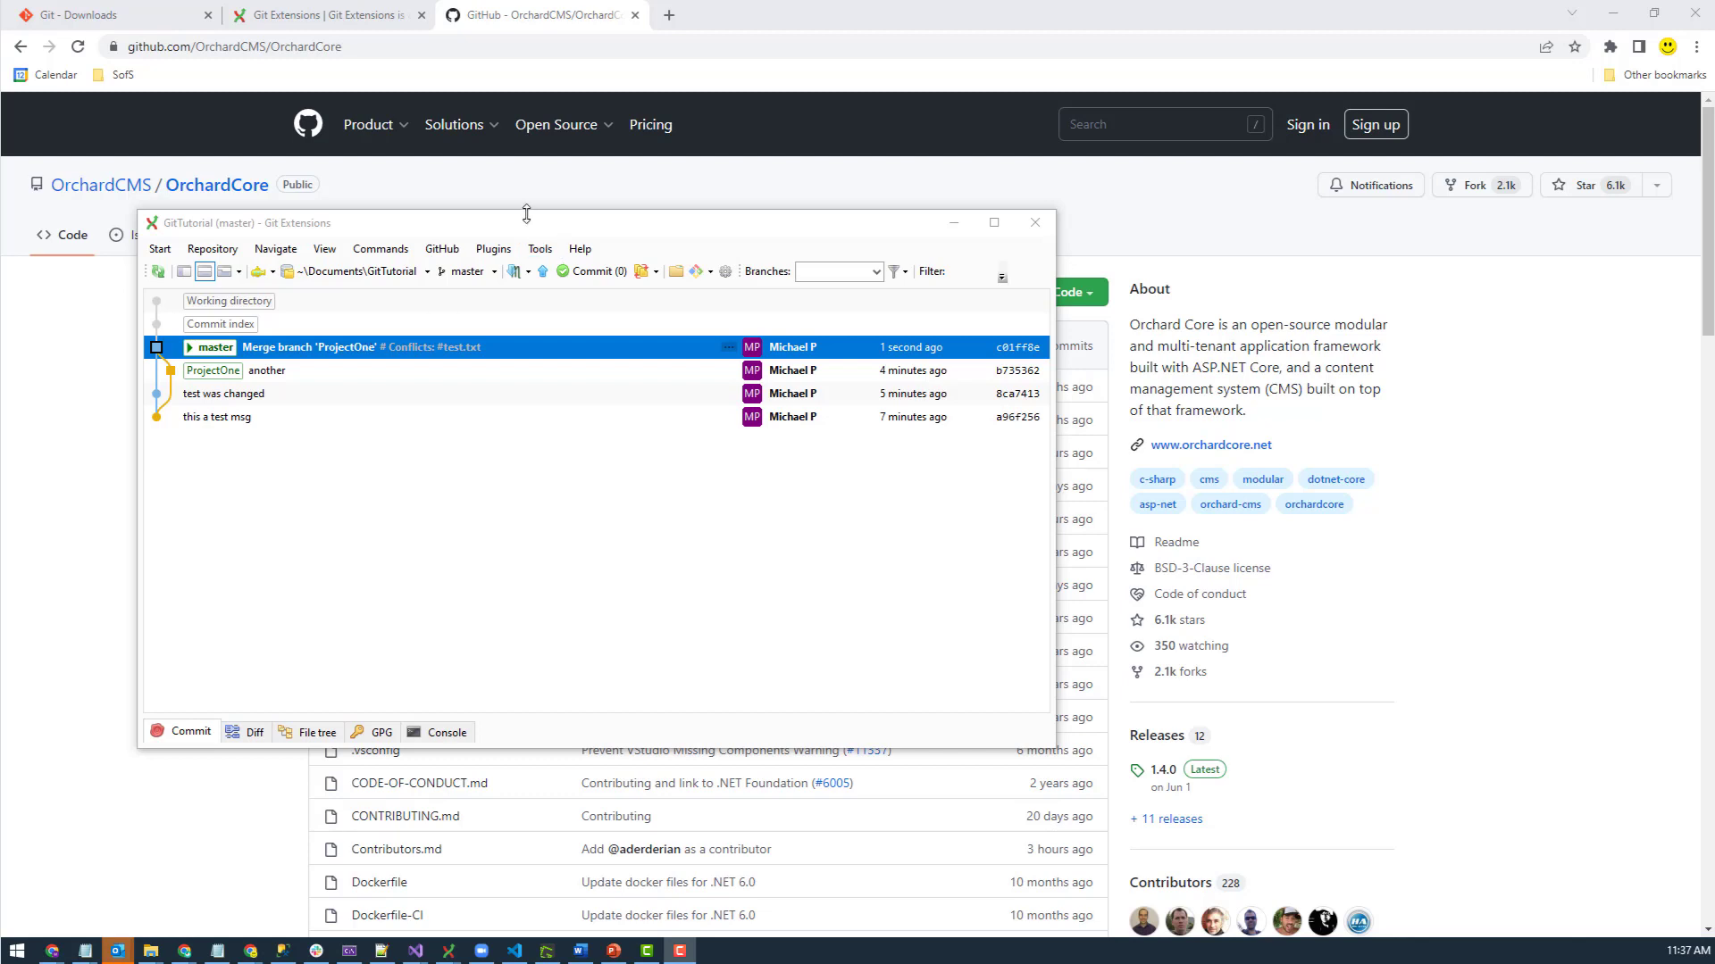
- Open the Clone repository dialog from Start and check its Repository to clone dropdown
{"action": "left_click_drag", "start_coordinate": [522, 218], "coordinate": [581, 285]}
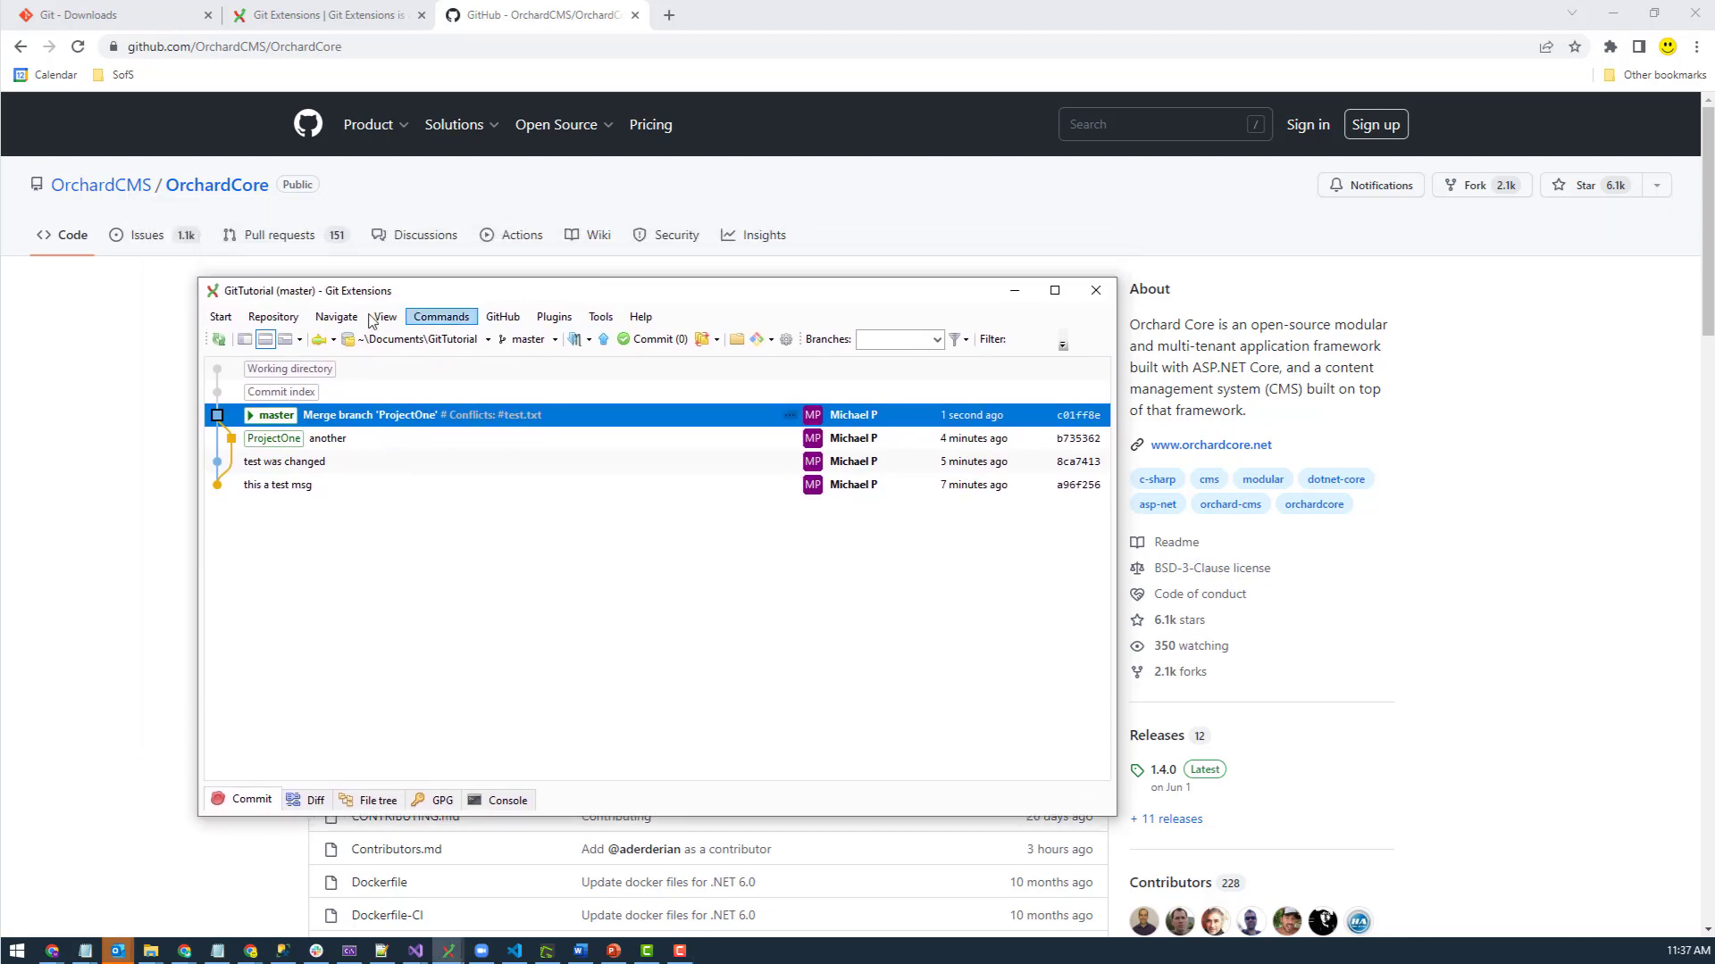
{"action": "left_click", "coordinate": [219, 317]}
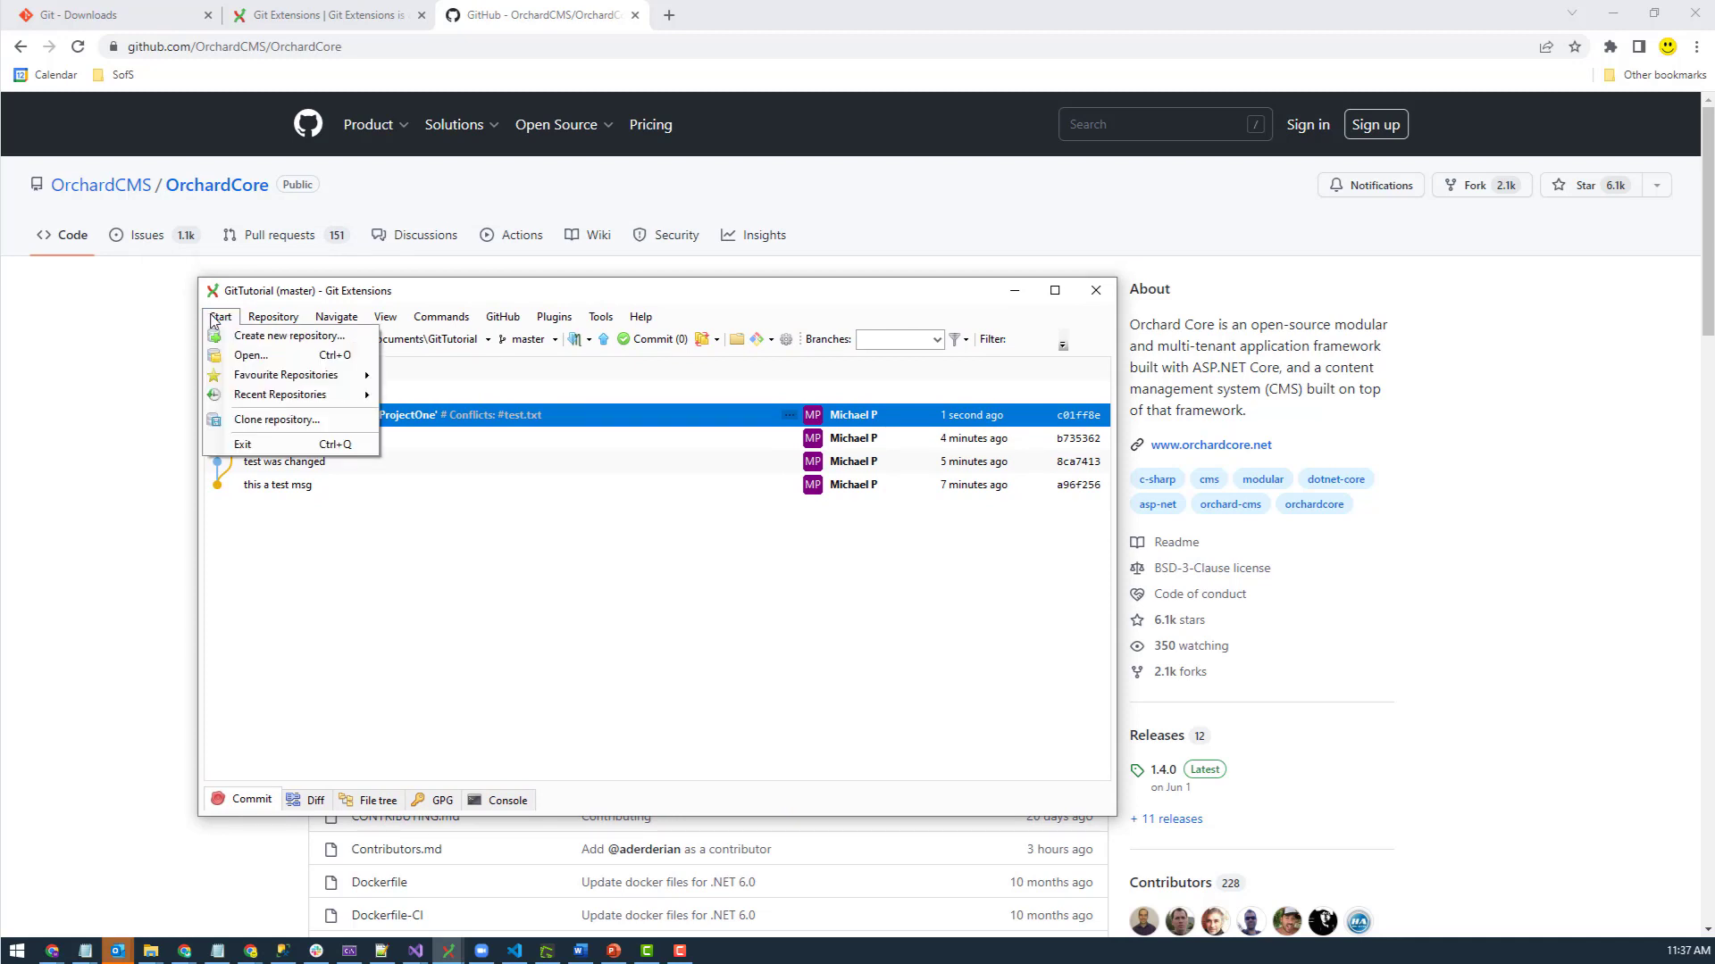
{"action": "left_click", "coordinate": [277, 421]}
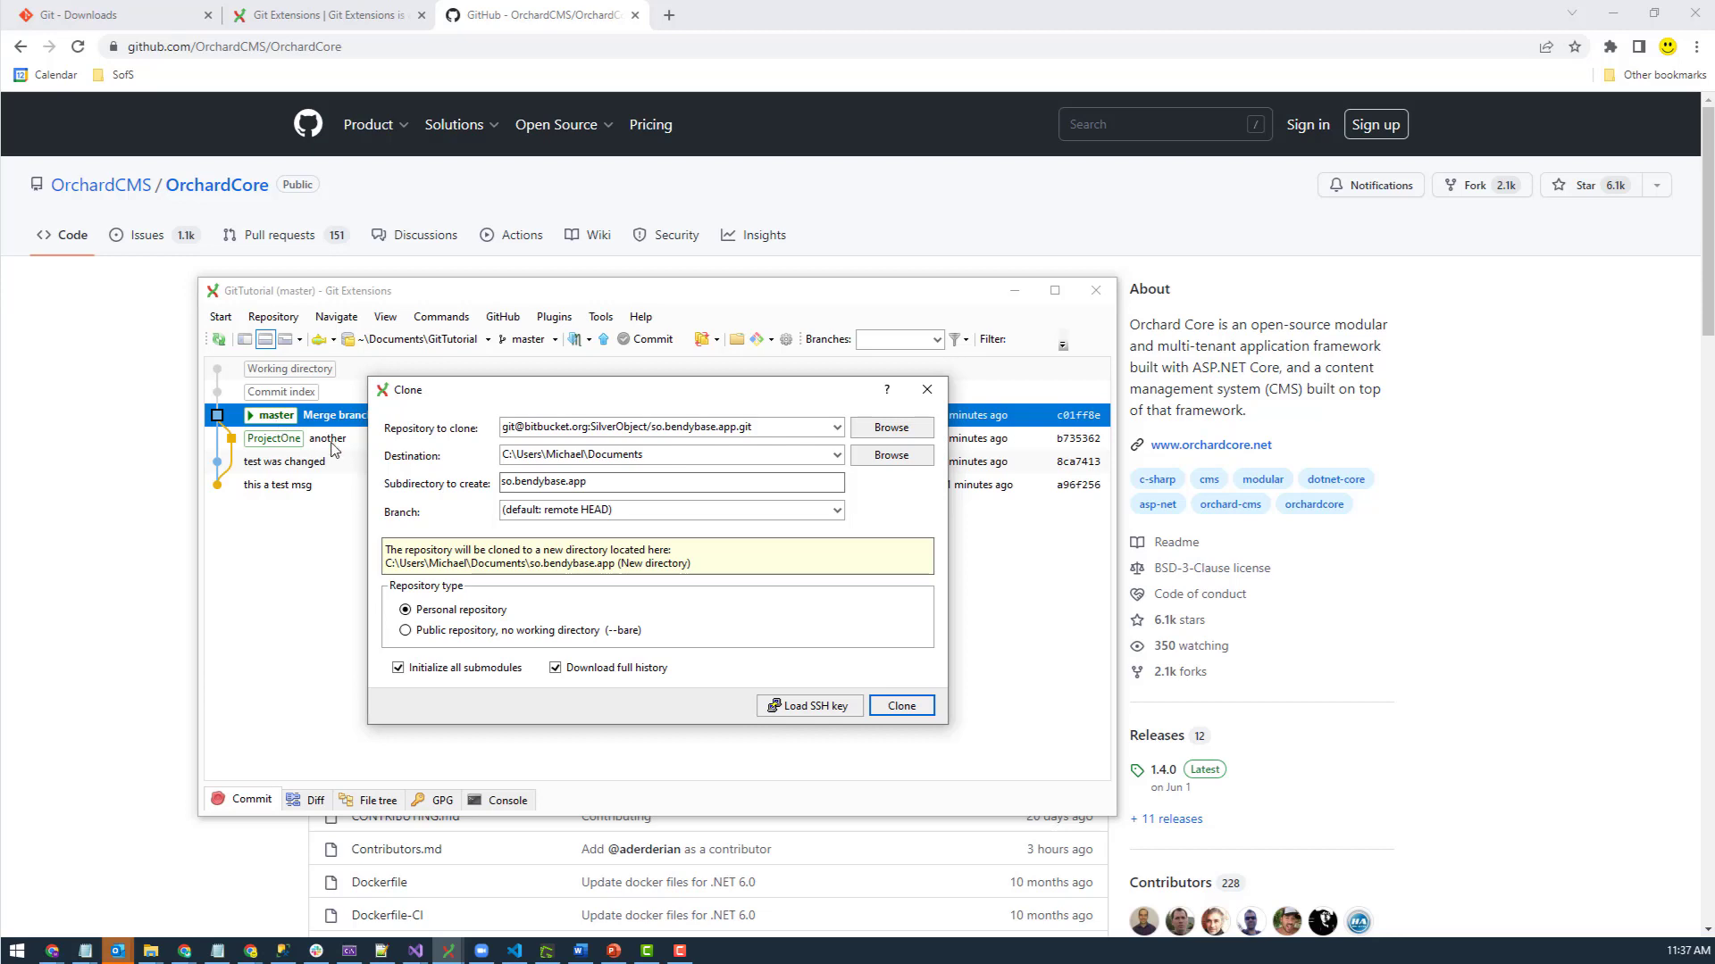
{"action": "left_click", "coordinate": [645, 454]}
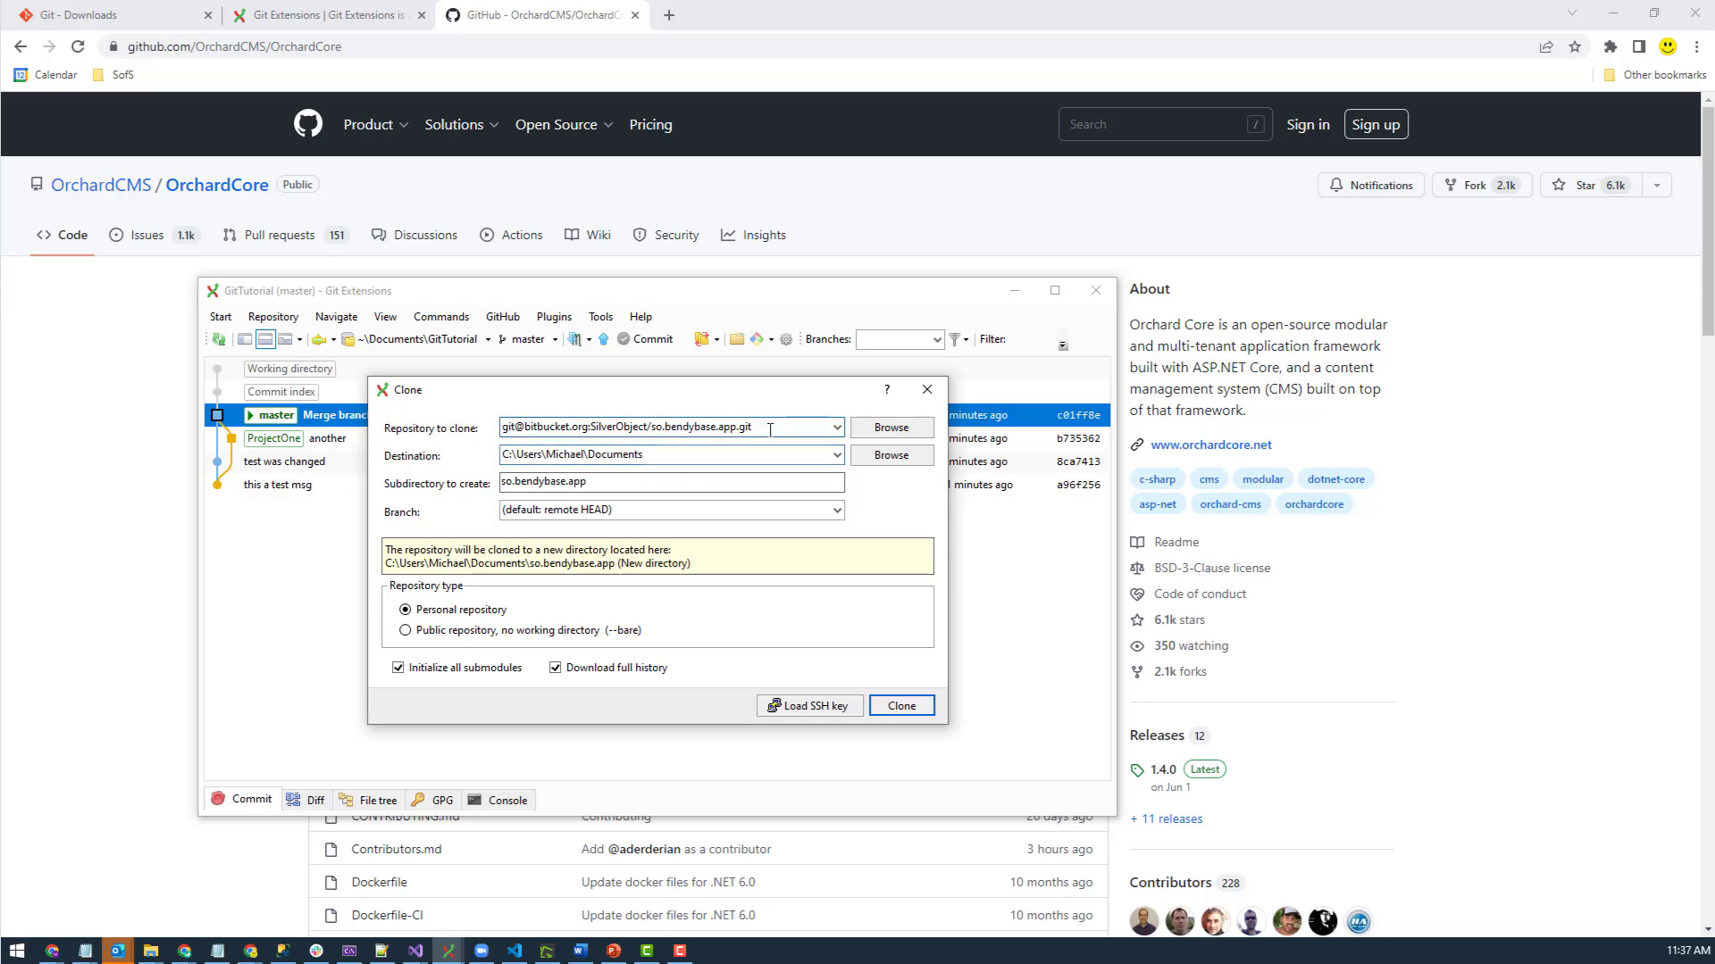
{"action": "left_click", "coordinate": [837, 428]}
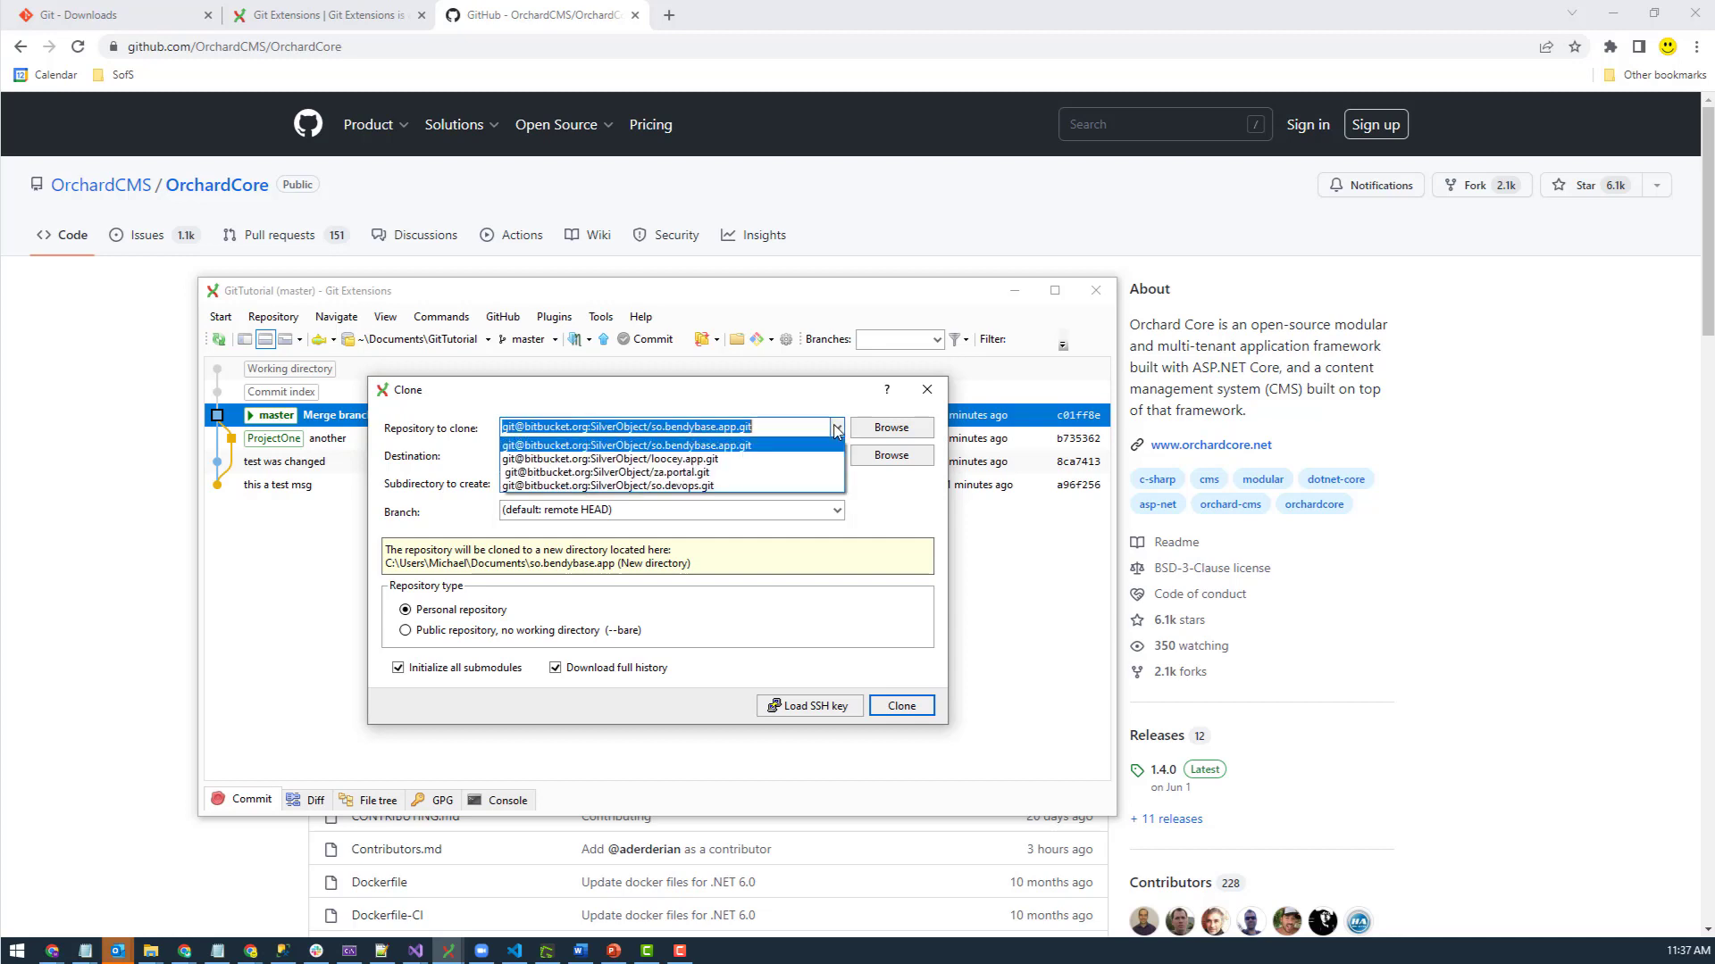
{"action": "left_click", "coordinate": [837, 428]}
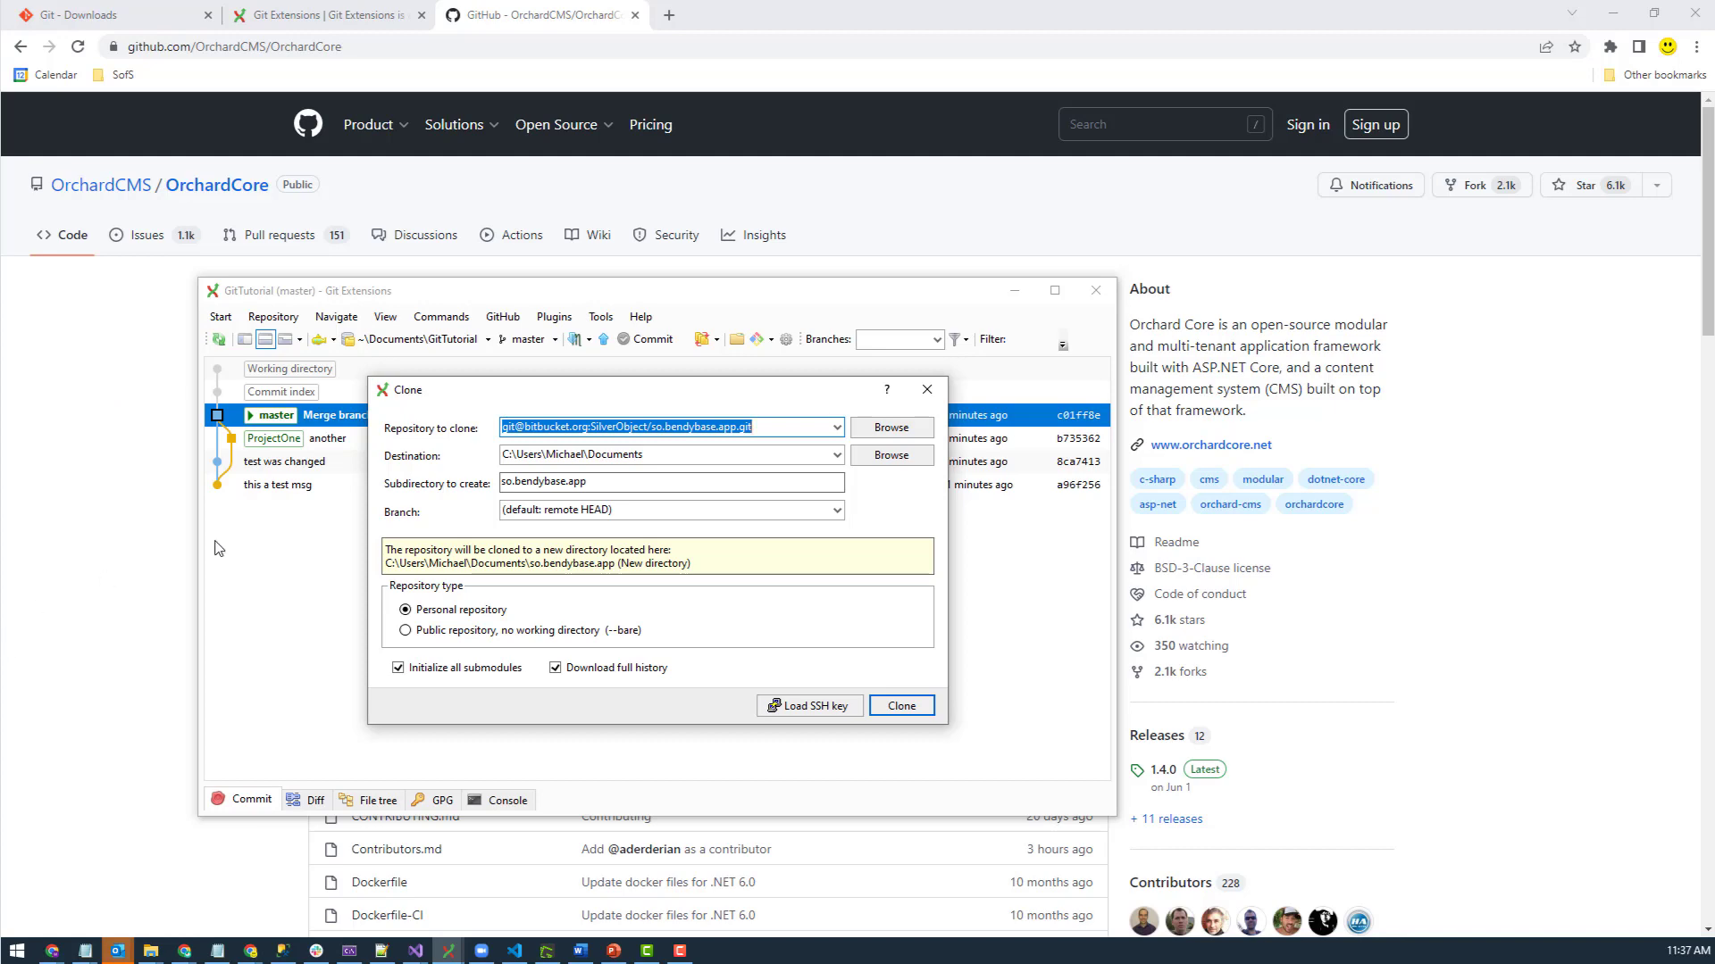
{"action": "left_click", "coordinate": [65, 534]}
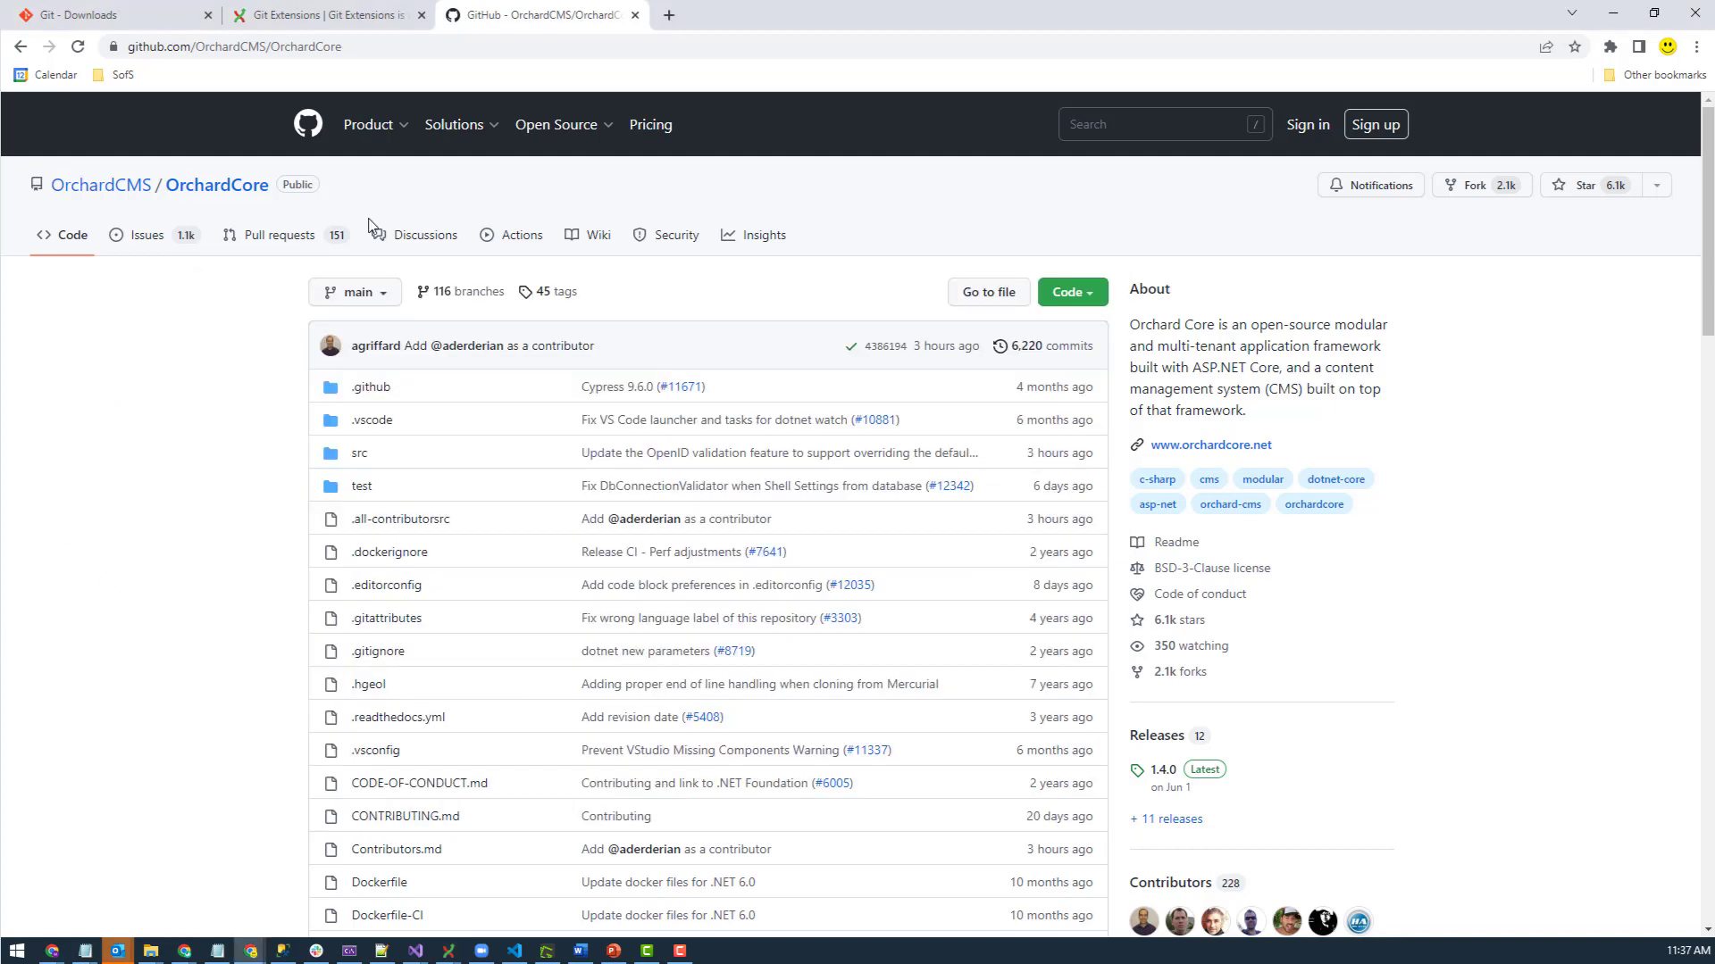
- Copy the OrchardCore repository's HTTPS clone URL from GitHub's Code menu
{"action": "left_click", "coordinate": [384, 51]}
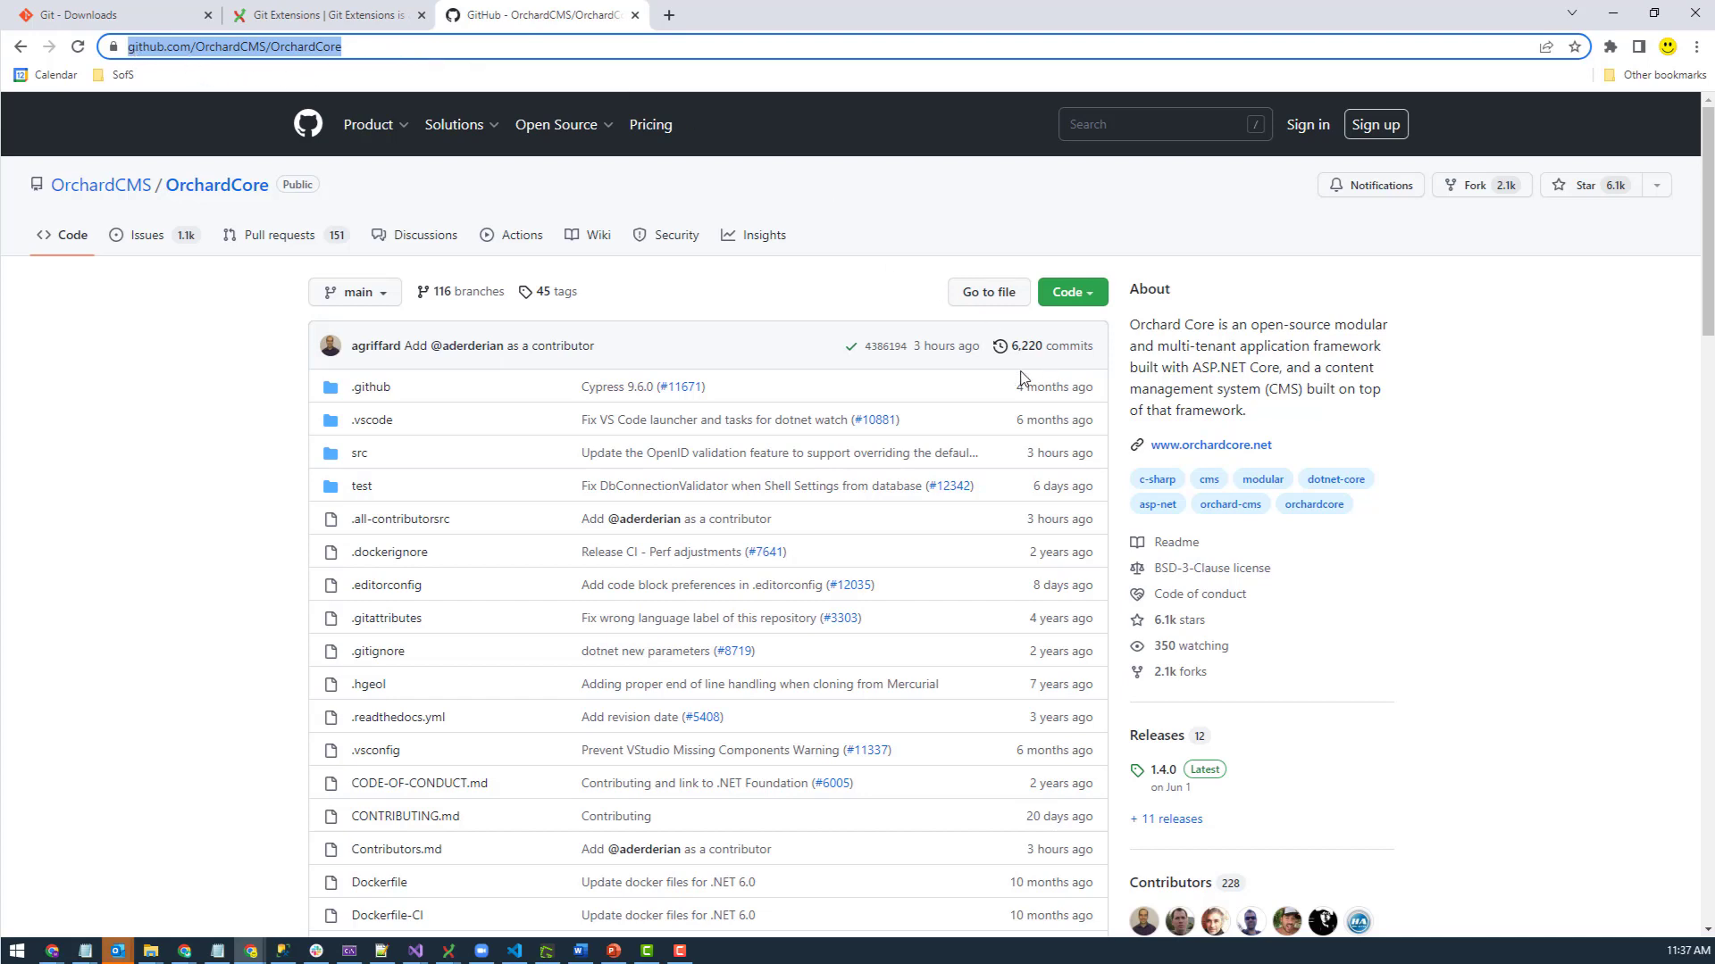
{"action": "scroll", "coordinate": [255, 420], "scroll_direction": "down", "scroll_amount": 15}
{"action": "scroll", "coordinate": [258, 412], "scroll_direction": "down", "scroll_amount": 8}
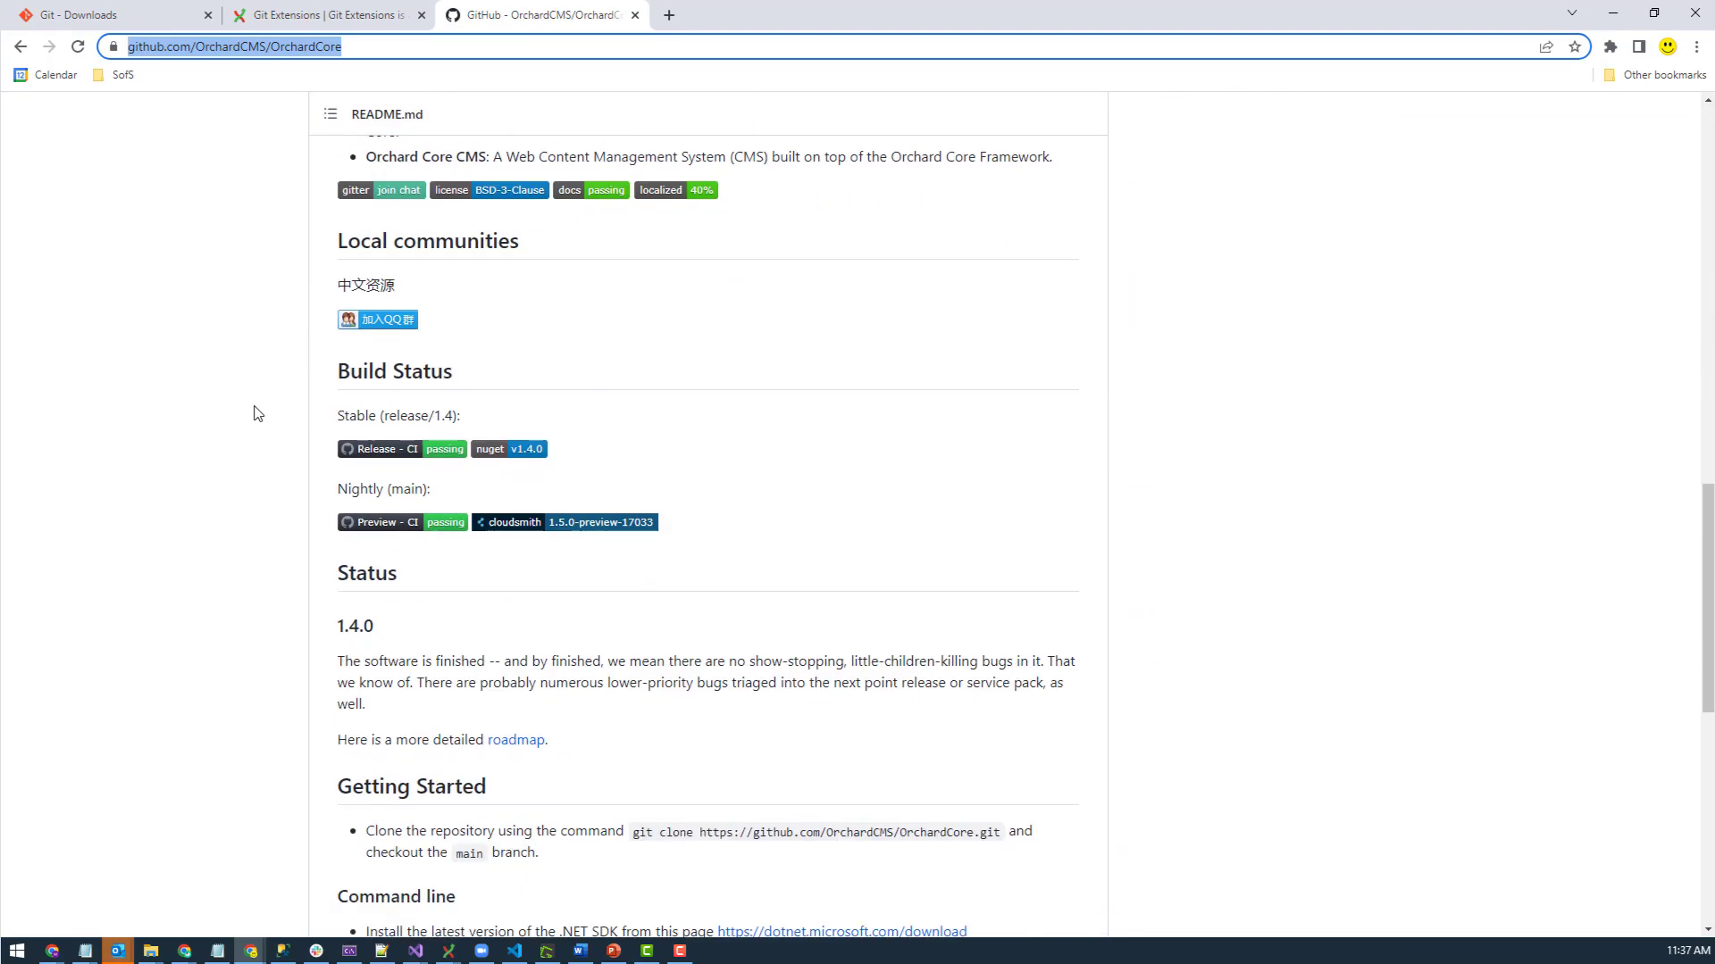
{"action": "scroll", "coordinate": [484, 468], "scroll_direction": "up", "scroll_amount": 12}
{"action": "scroll", "coordinate": [485, 467], "scroll_direction": "up", "scroll_amount": 13}
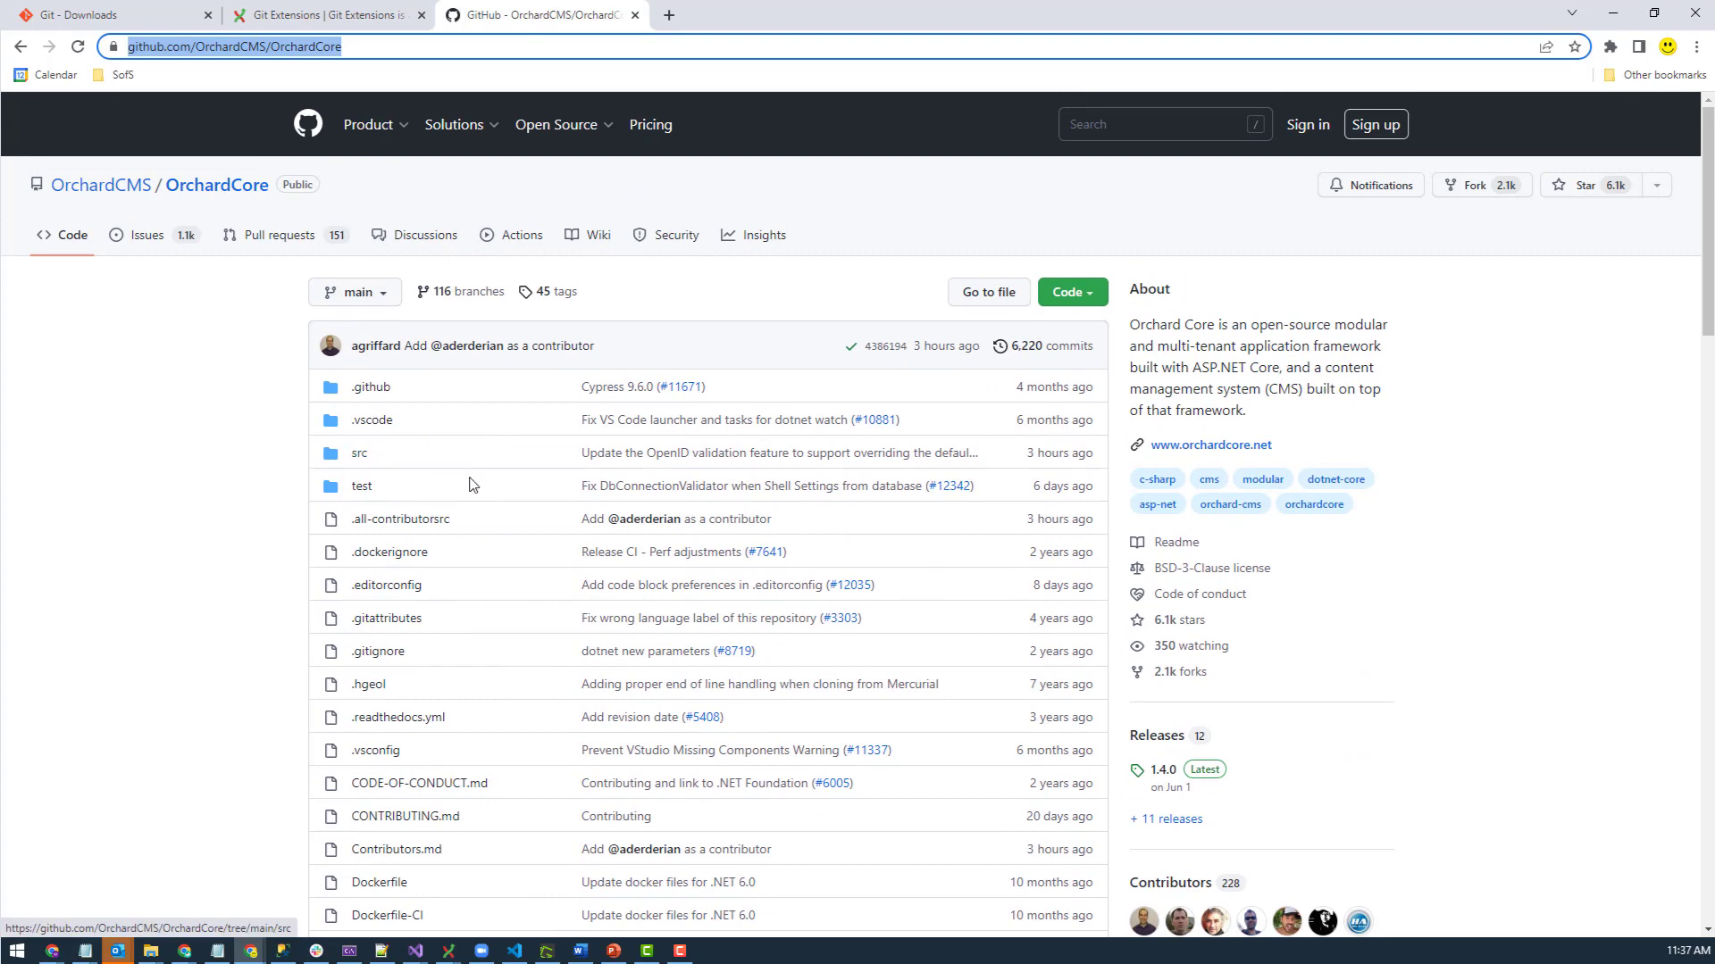
{"action": "scroll", "coordinate": [470, 482], "scroll_direction": "down", "scroll_amount": 2}
{"action": "scroll", "coordinate": [471, 482], "scroll_direction": "up", "scroll_amount": 2}
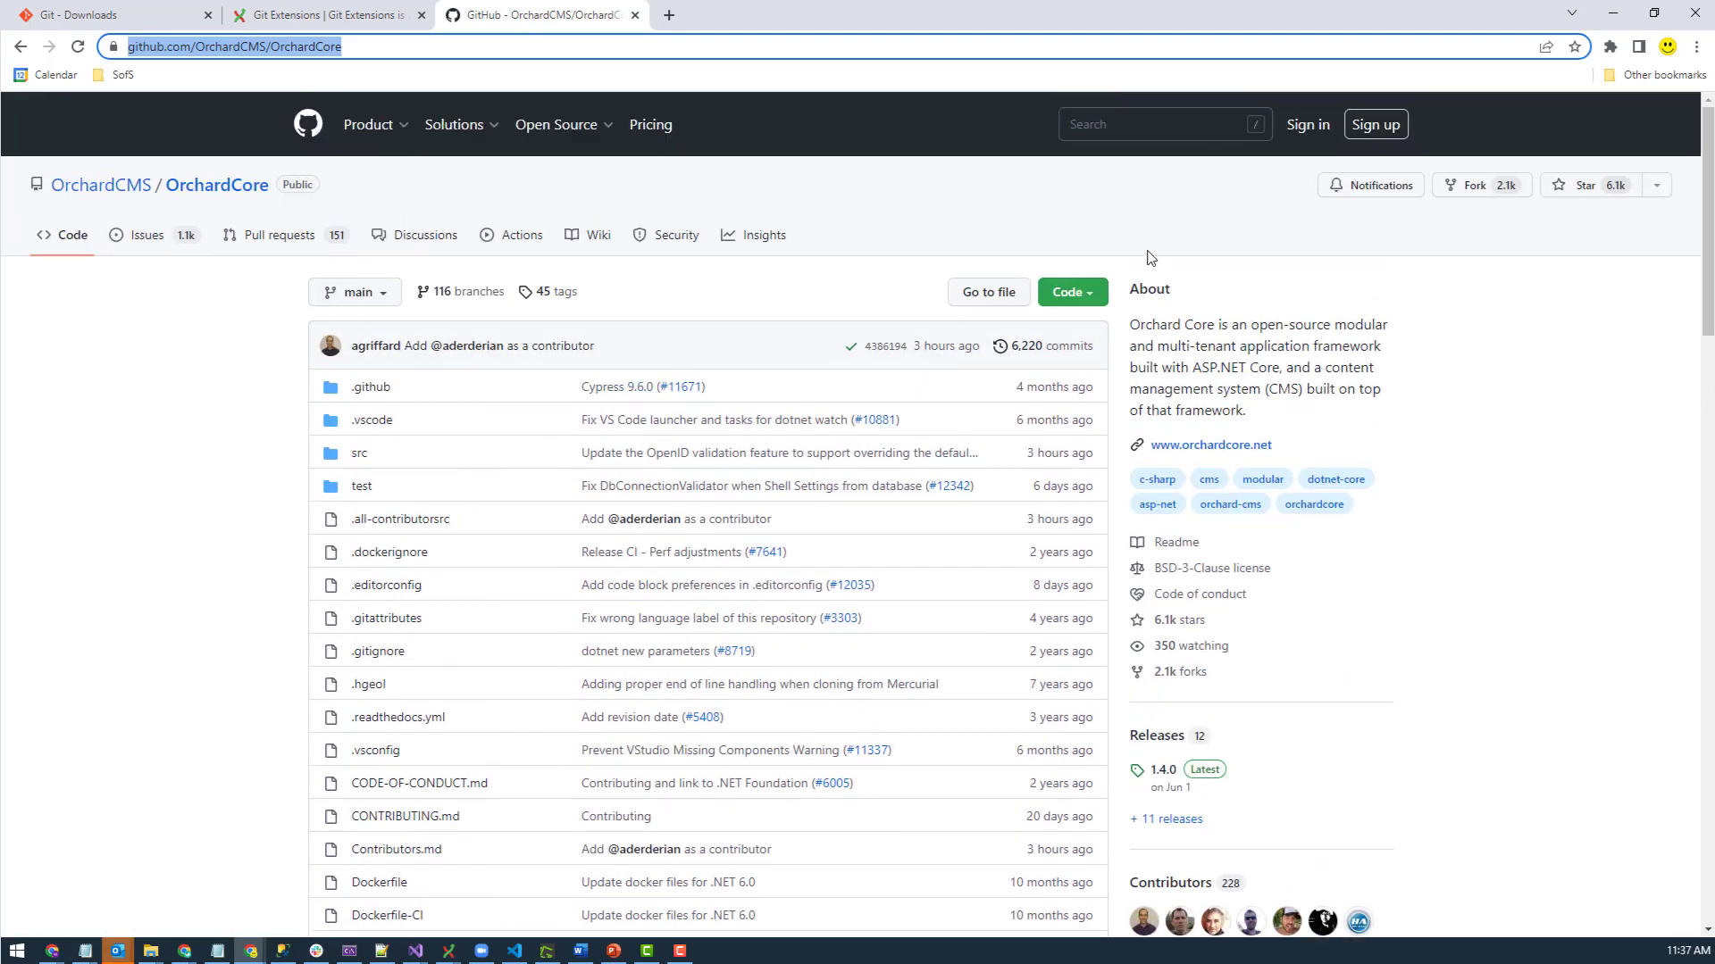
{"action": "left_click", "coordinate": [1071, 294]}
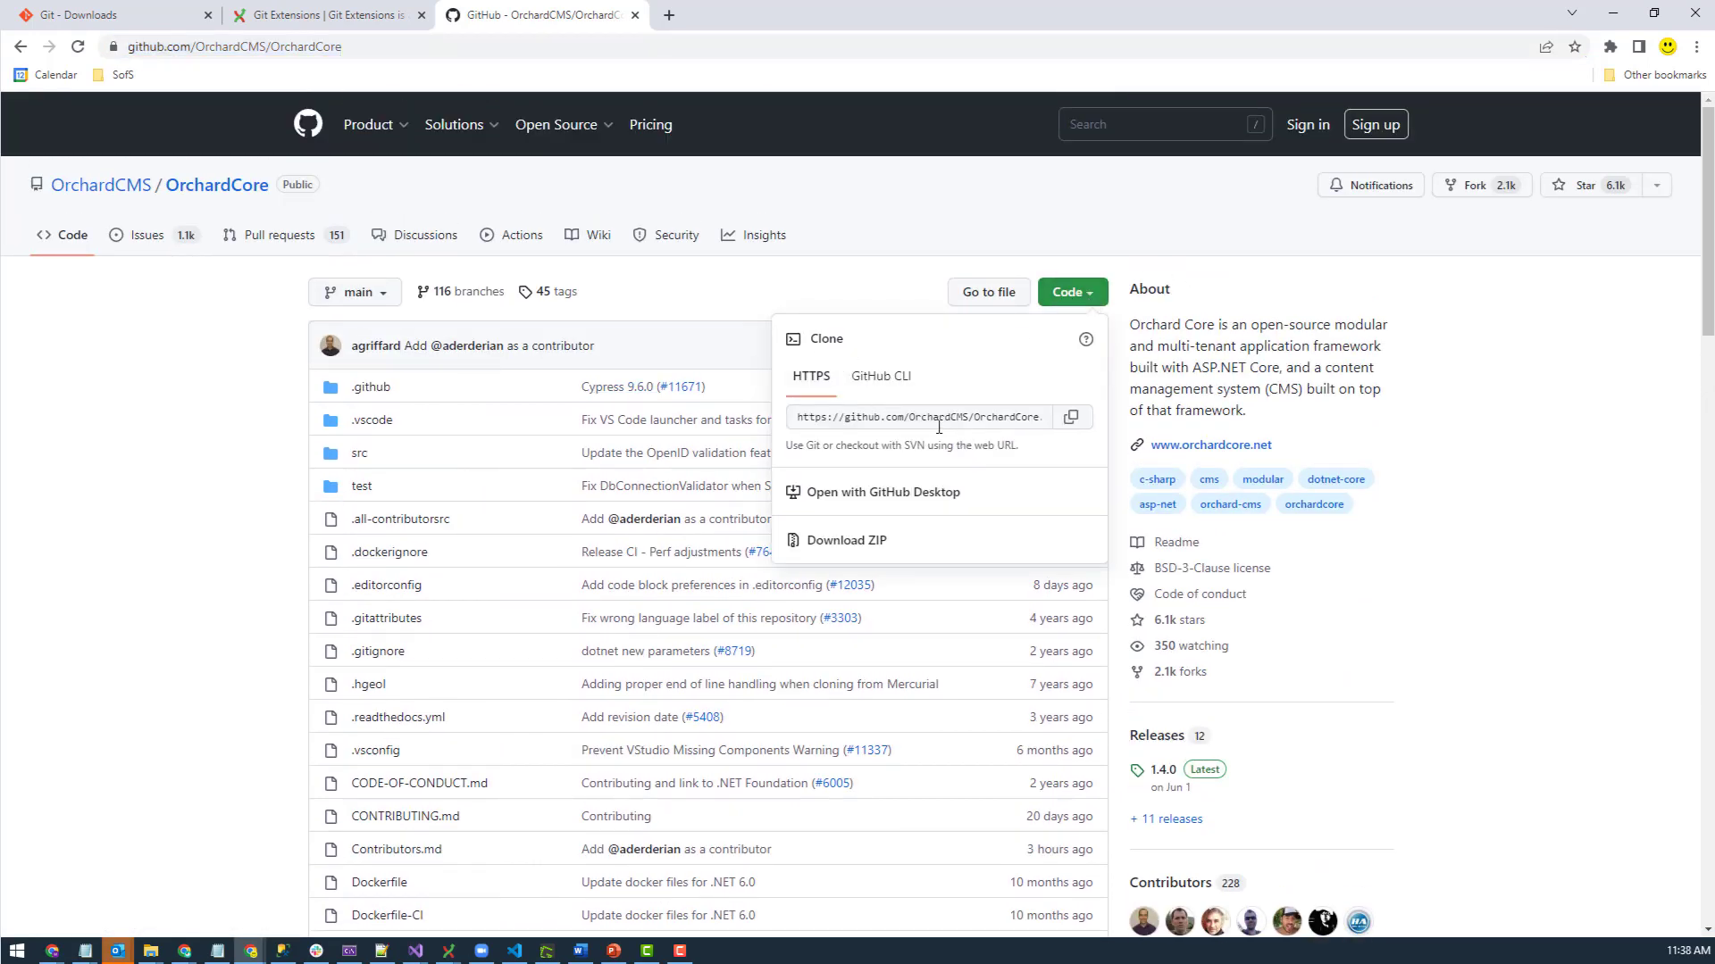
{"action": "left_click", "coordinate": [1071, 417]}
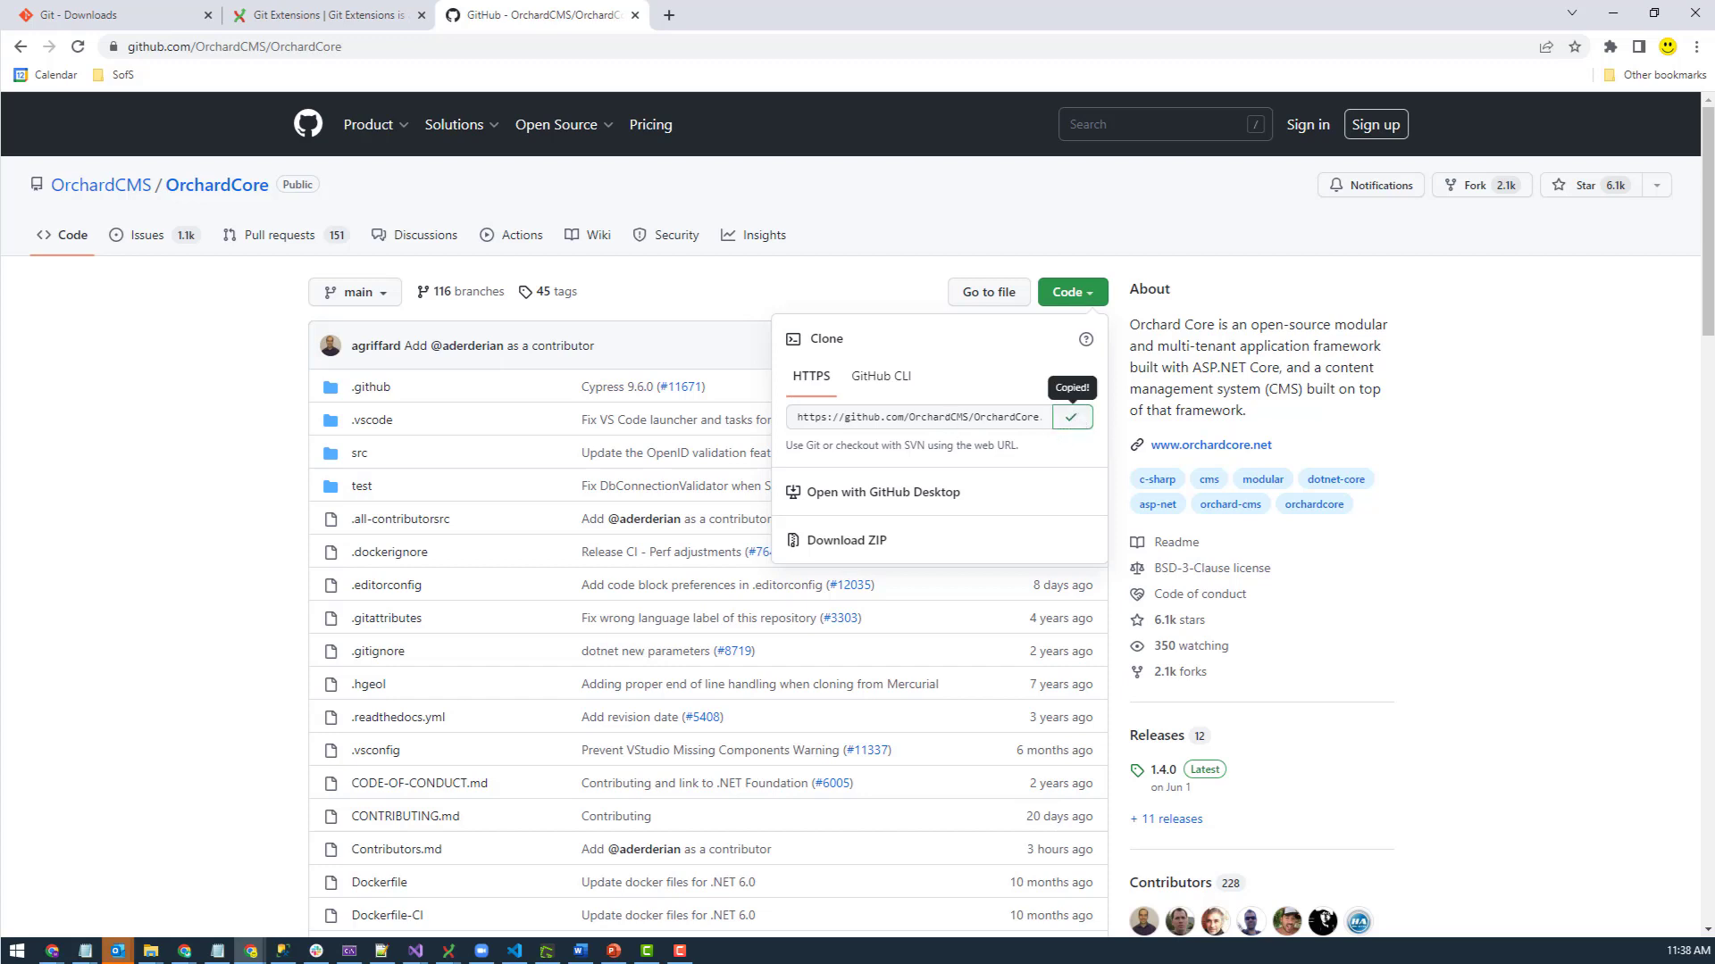
{"action": "key", "text": "alt+Tab"}
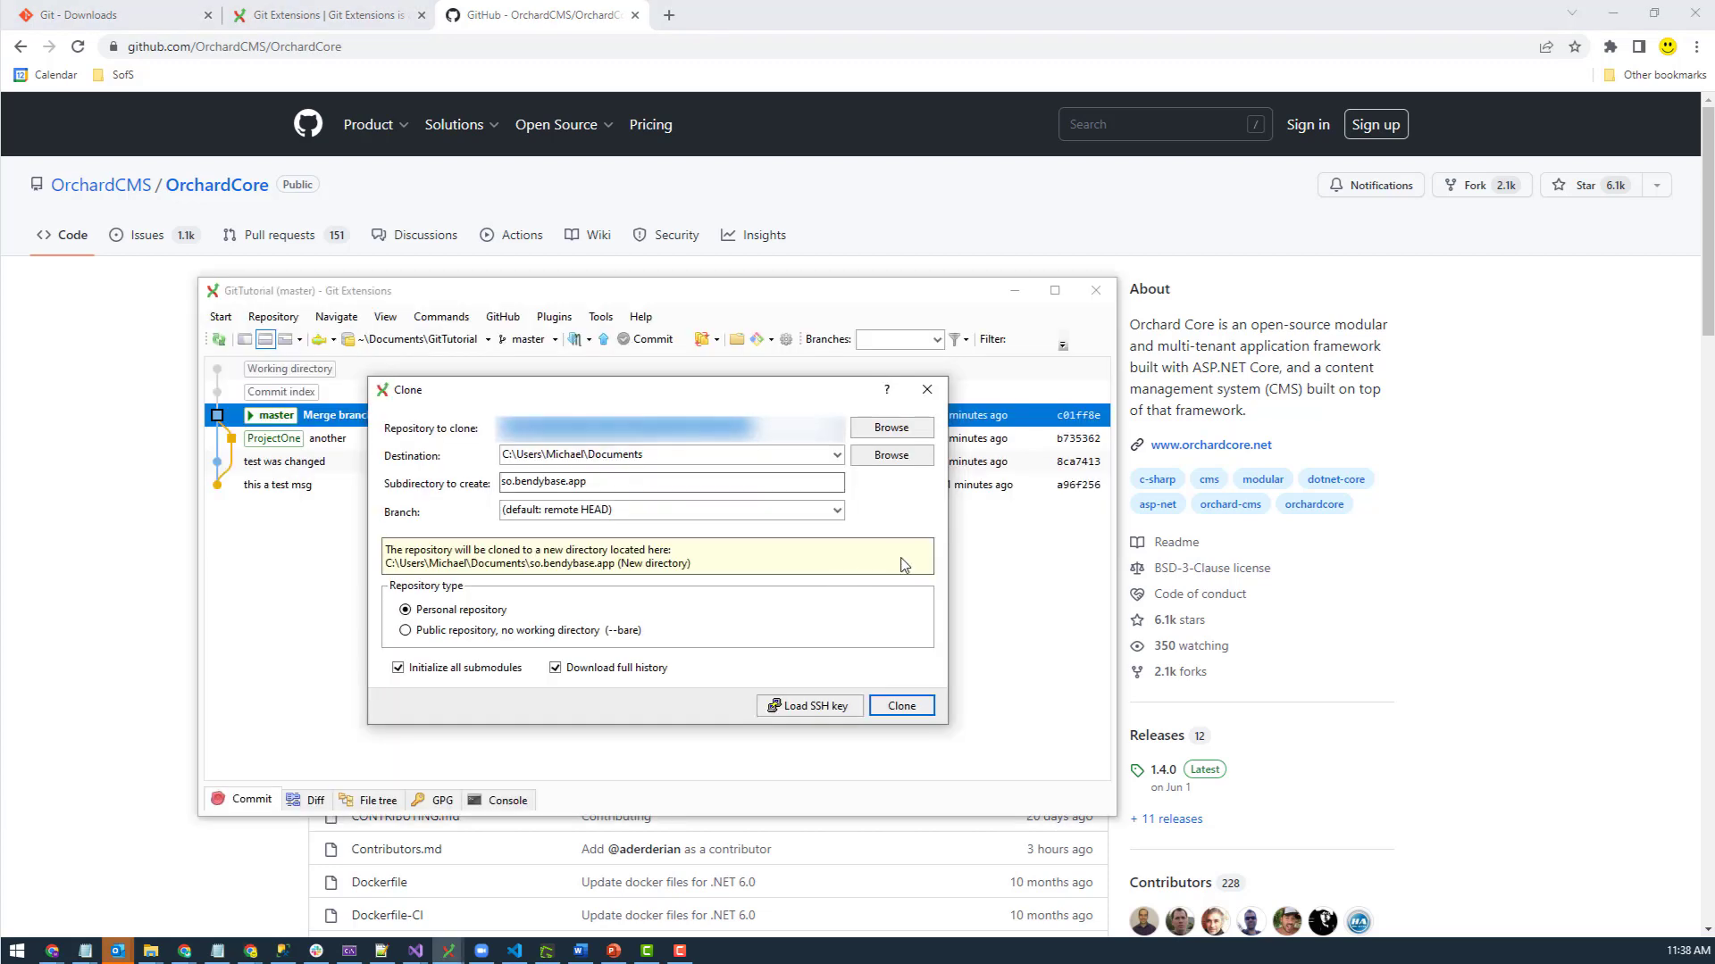
- Clone the pasted OrchardCore URL into Documents\OrchardCore from a fresh Clone dialog and open it
{"action": "left_click", "coordinate": [927, 390]}
{"action": "left_click", "coordinate": [221, 317]}
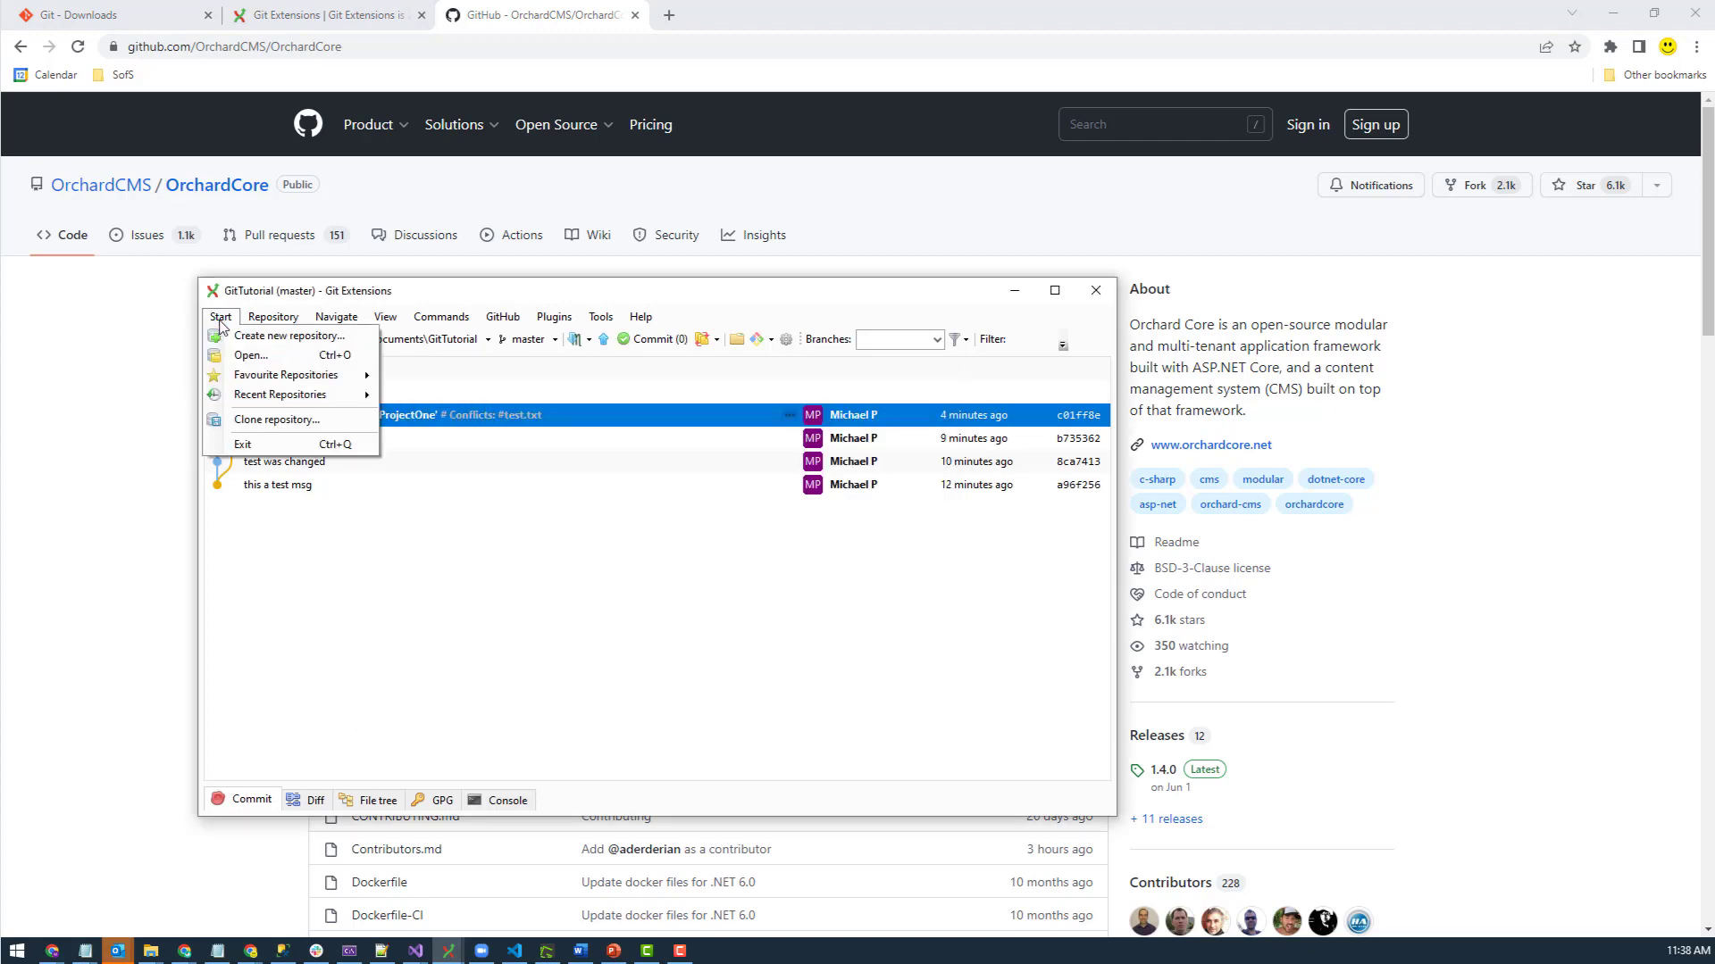
{"action": "left_click", "coordinate": [273, 418]}
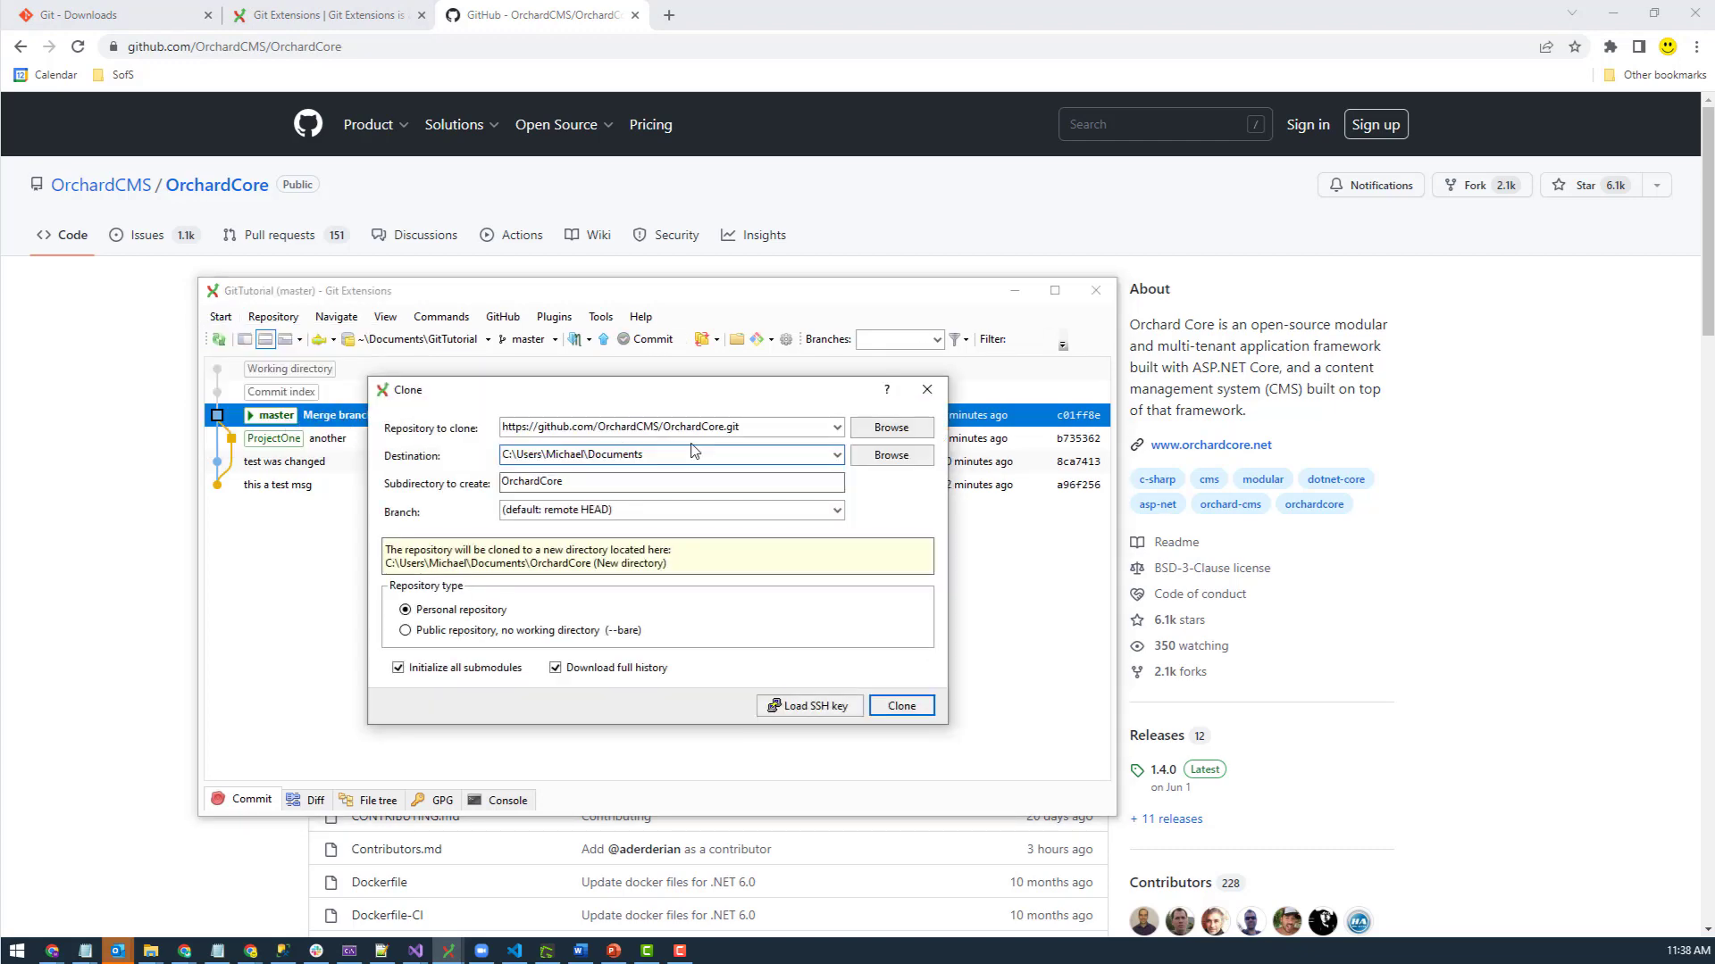
{"action": "left_click_drag", "start_coordinate": [763, 427], "coordinate": [383, 444]}
{"action": "key", "text": "ctrl+v"}
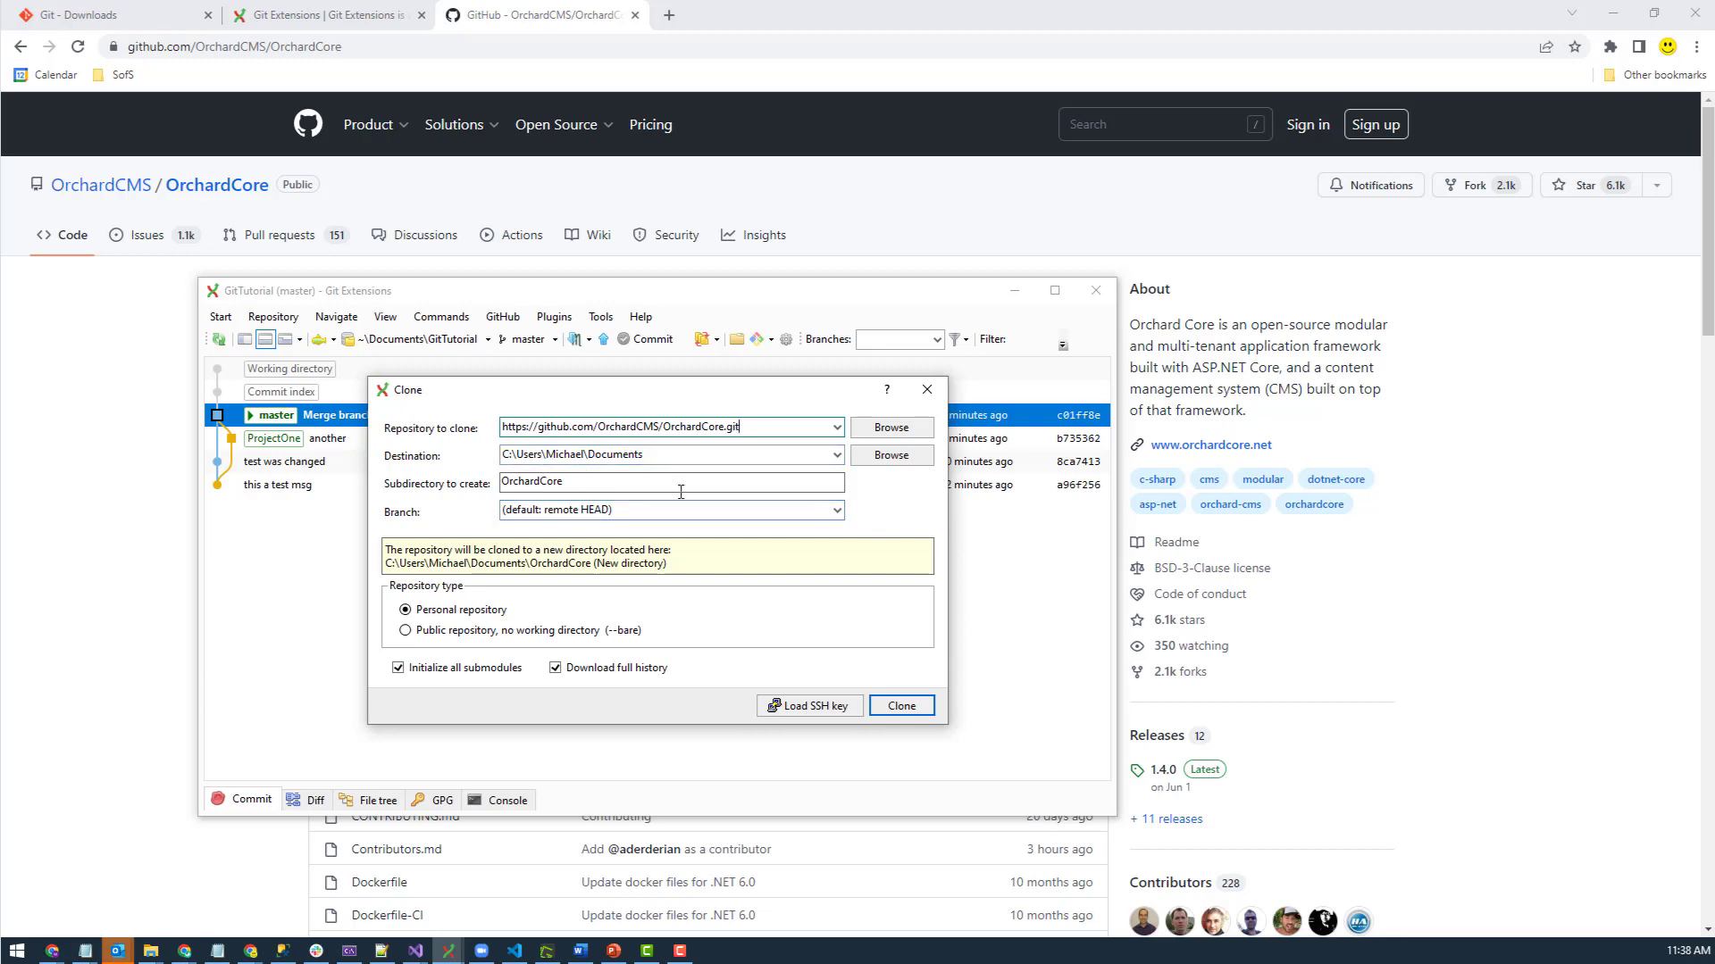
{"action": "left_click", "coordinate": [902, 707]}
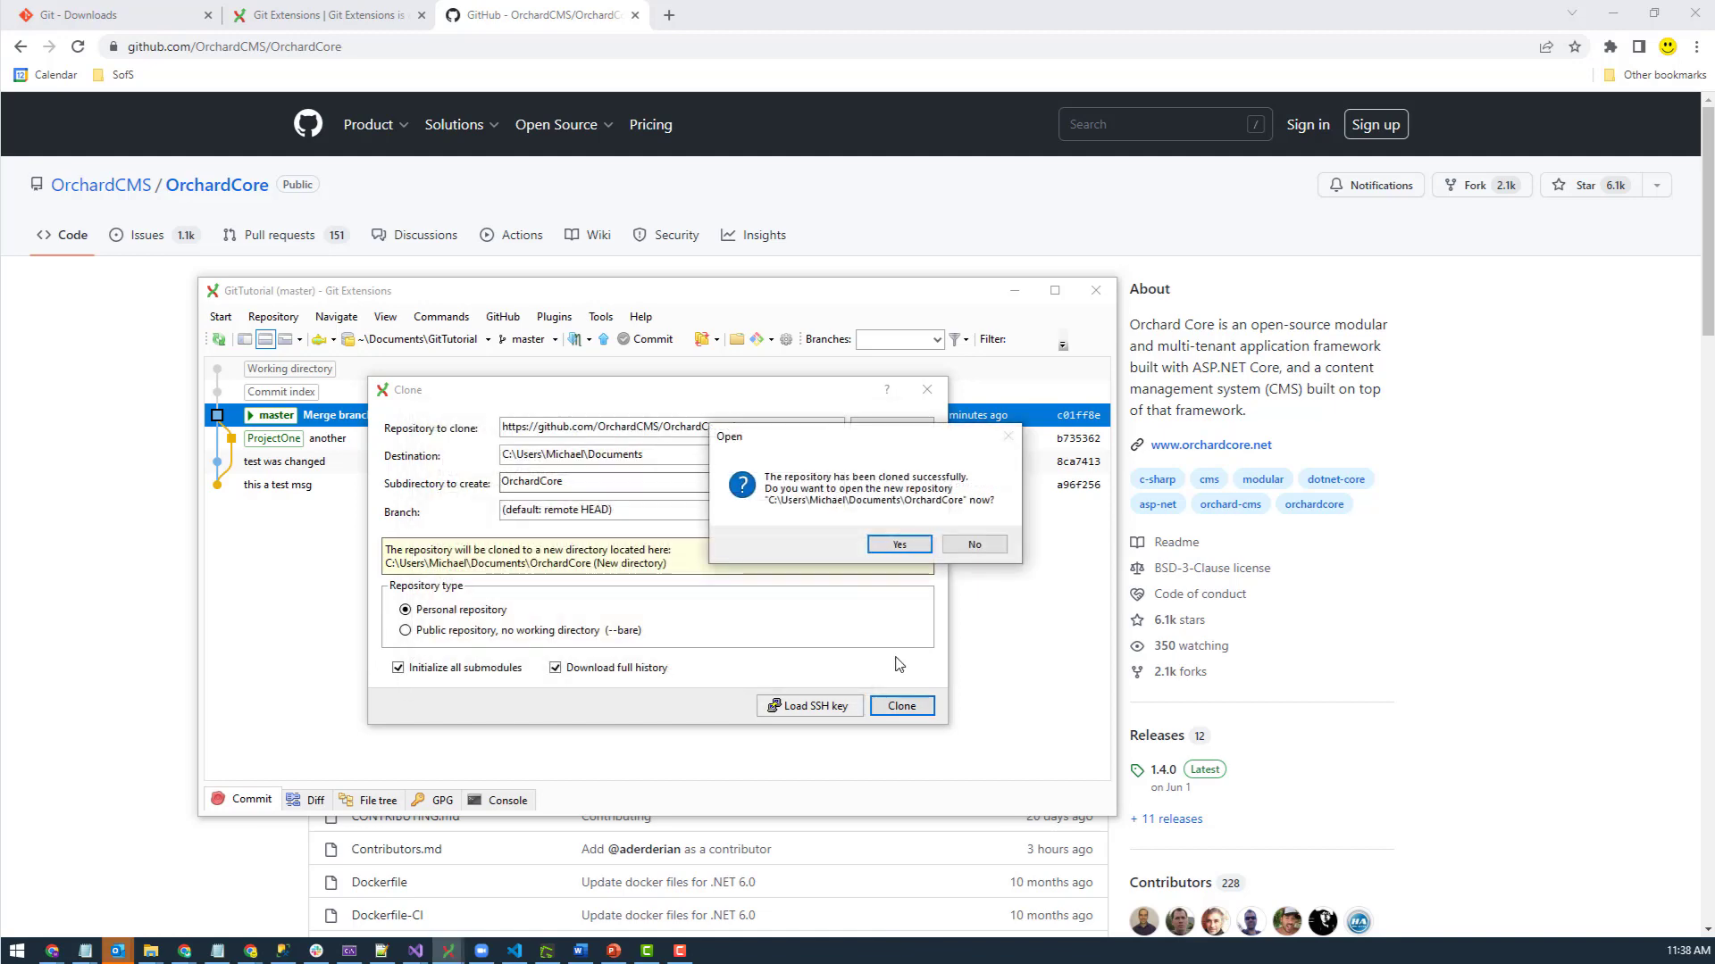
{"action": "left_click", "coordinate": [900, 544]}
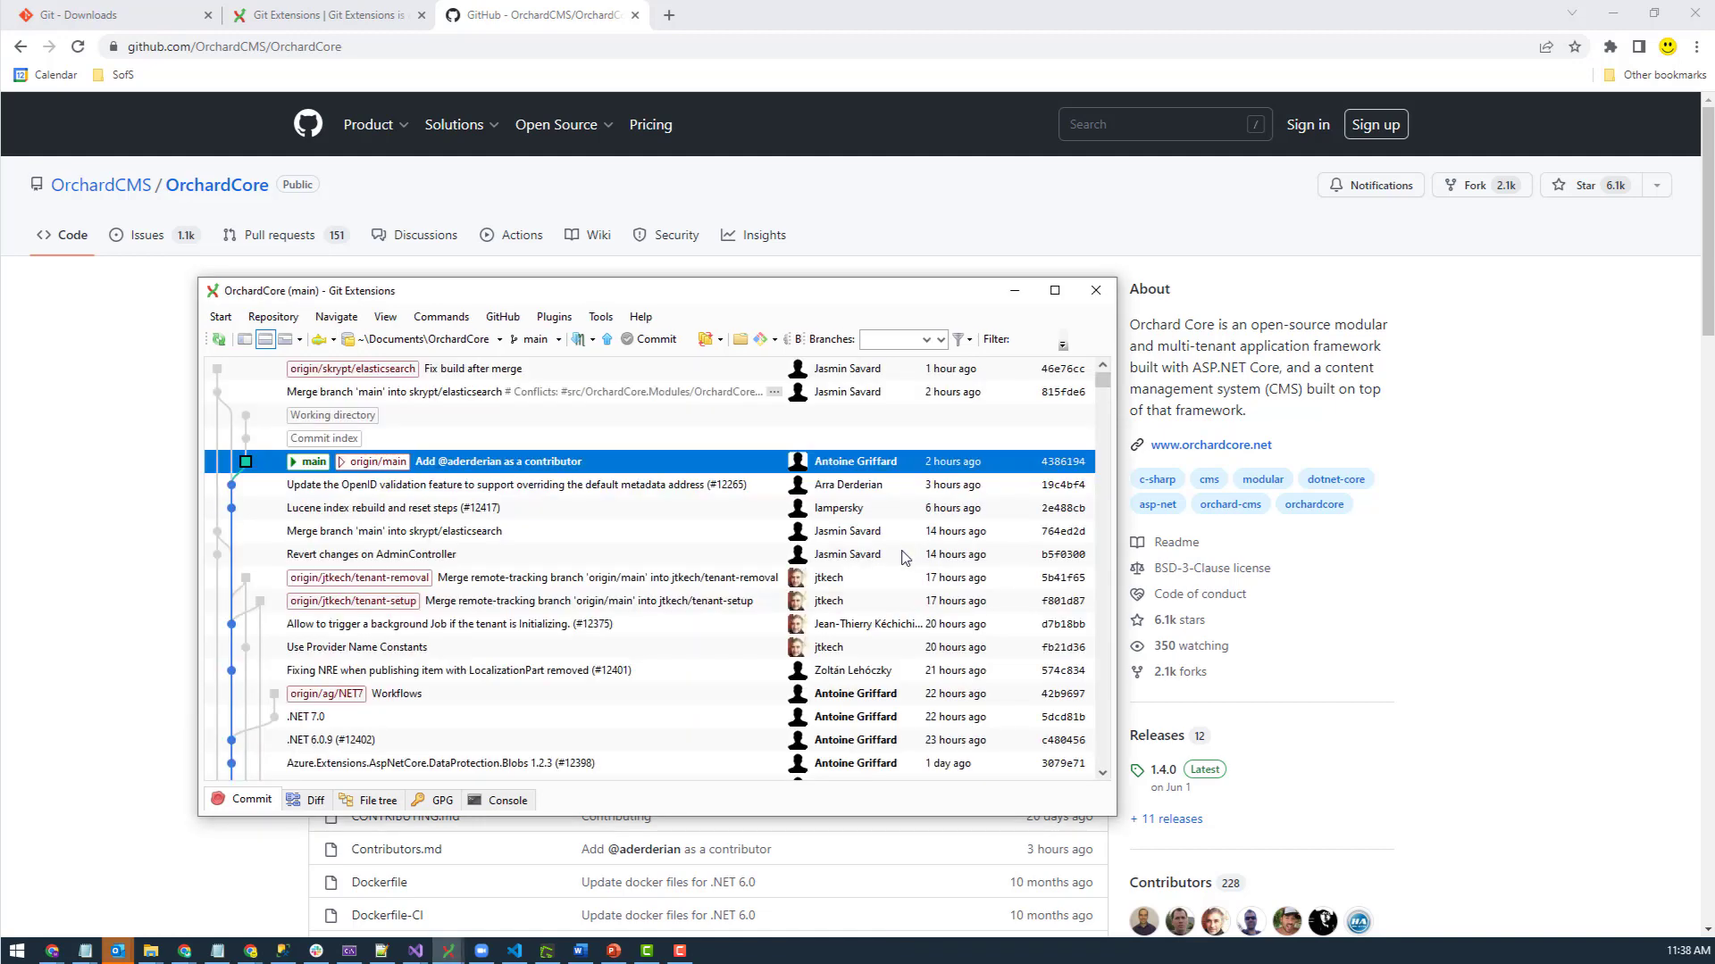
{"action": "left_click", "coordinate": [559, 340]}
{"action": "left_click", "coordinate": [559, 341]}
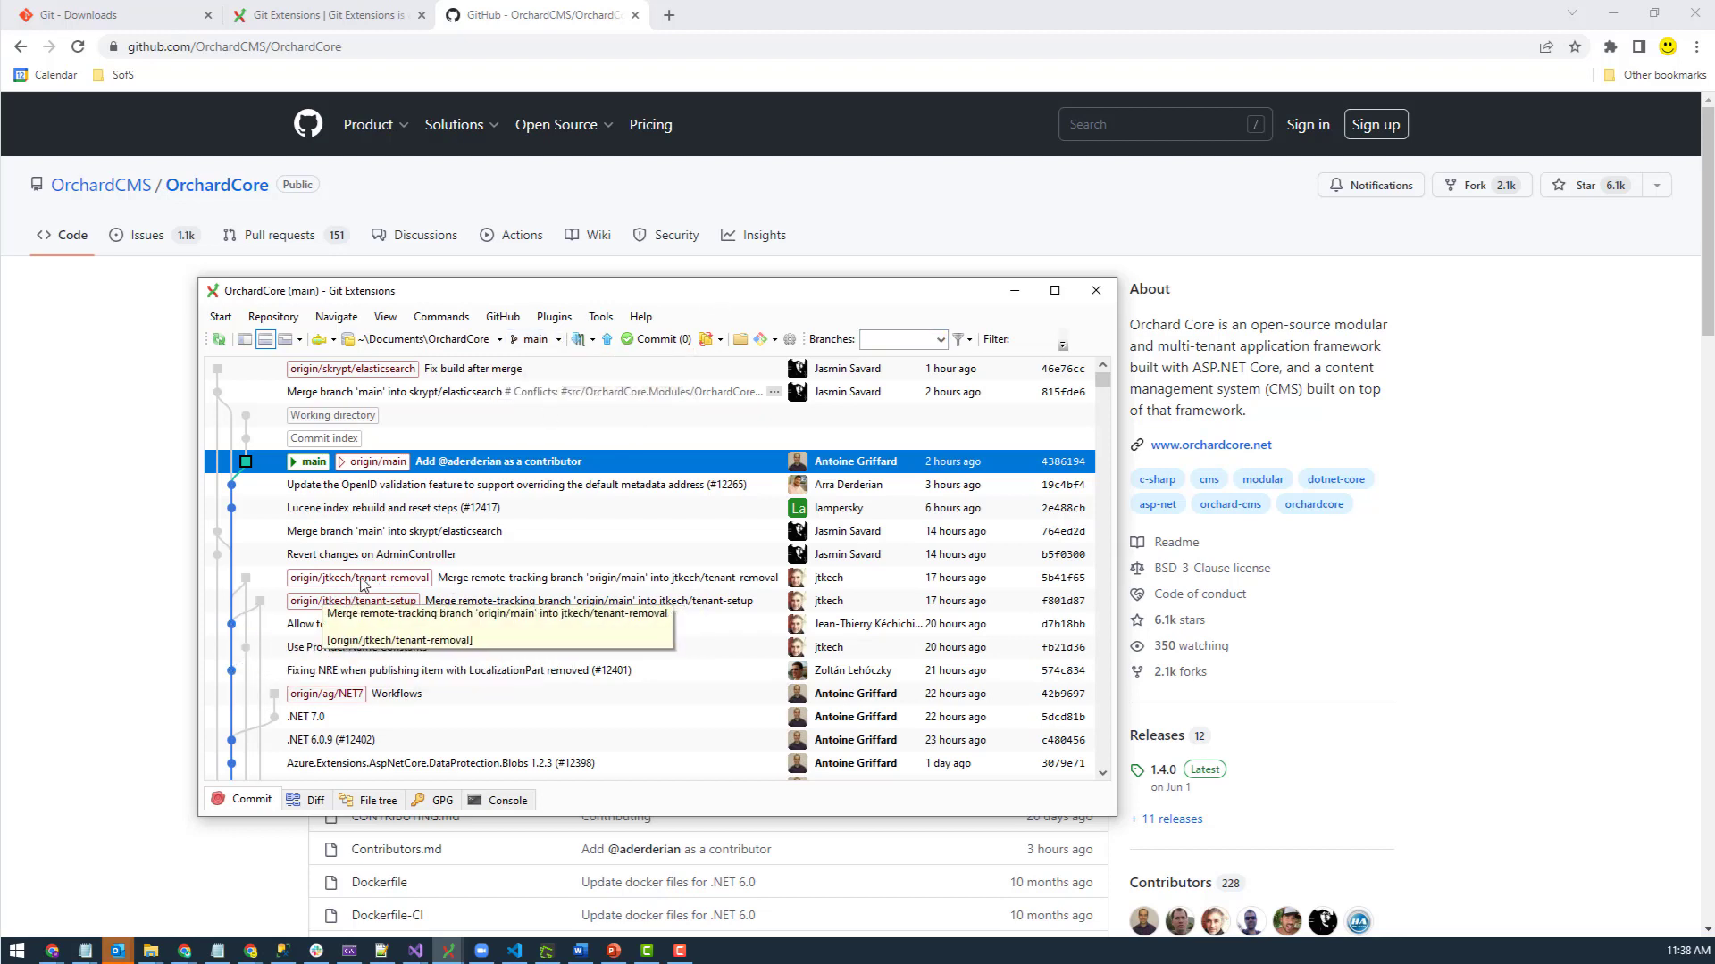
{"action": "scroll", "coordinate": [313, 774], "scroll_direction": "down", "scroll_amount": 1}
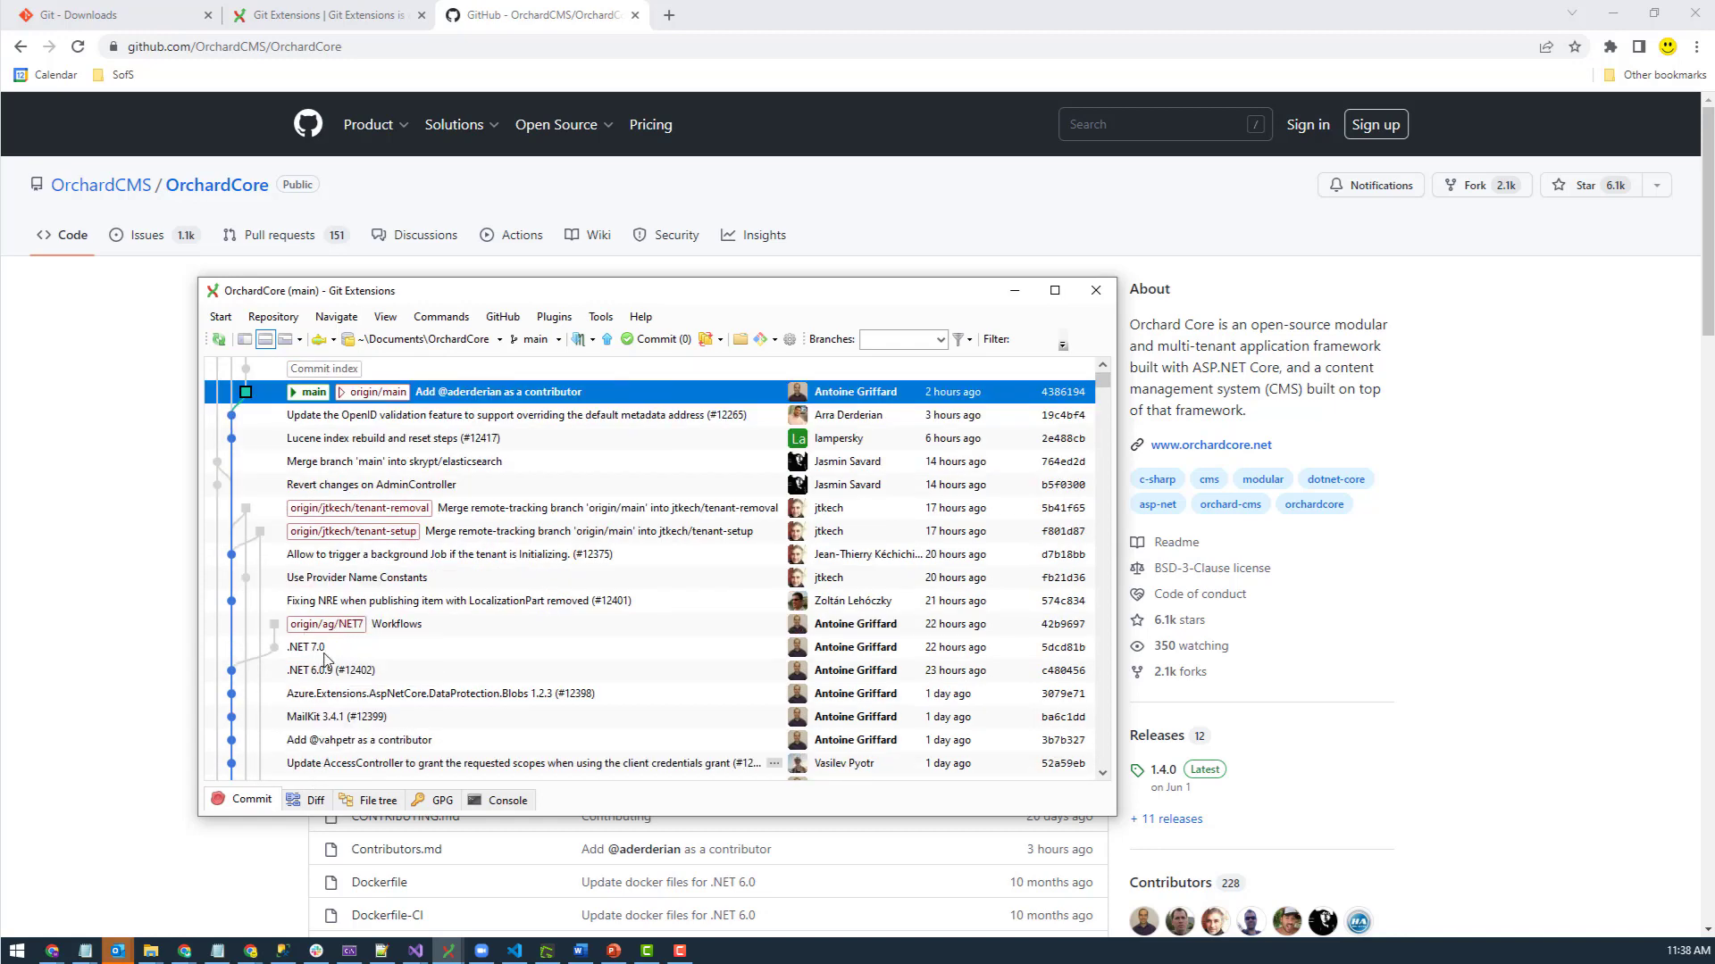
{"action": "scroll", "coordinate": [332, 663], "scroll_direction": "up", "scroll_amount": 1}
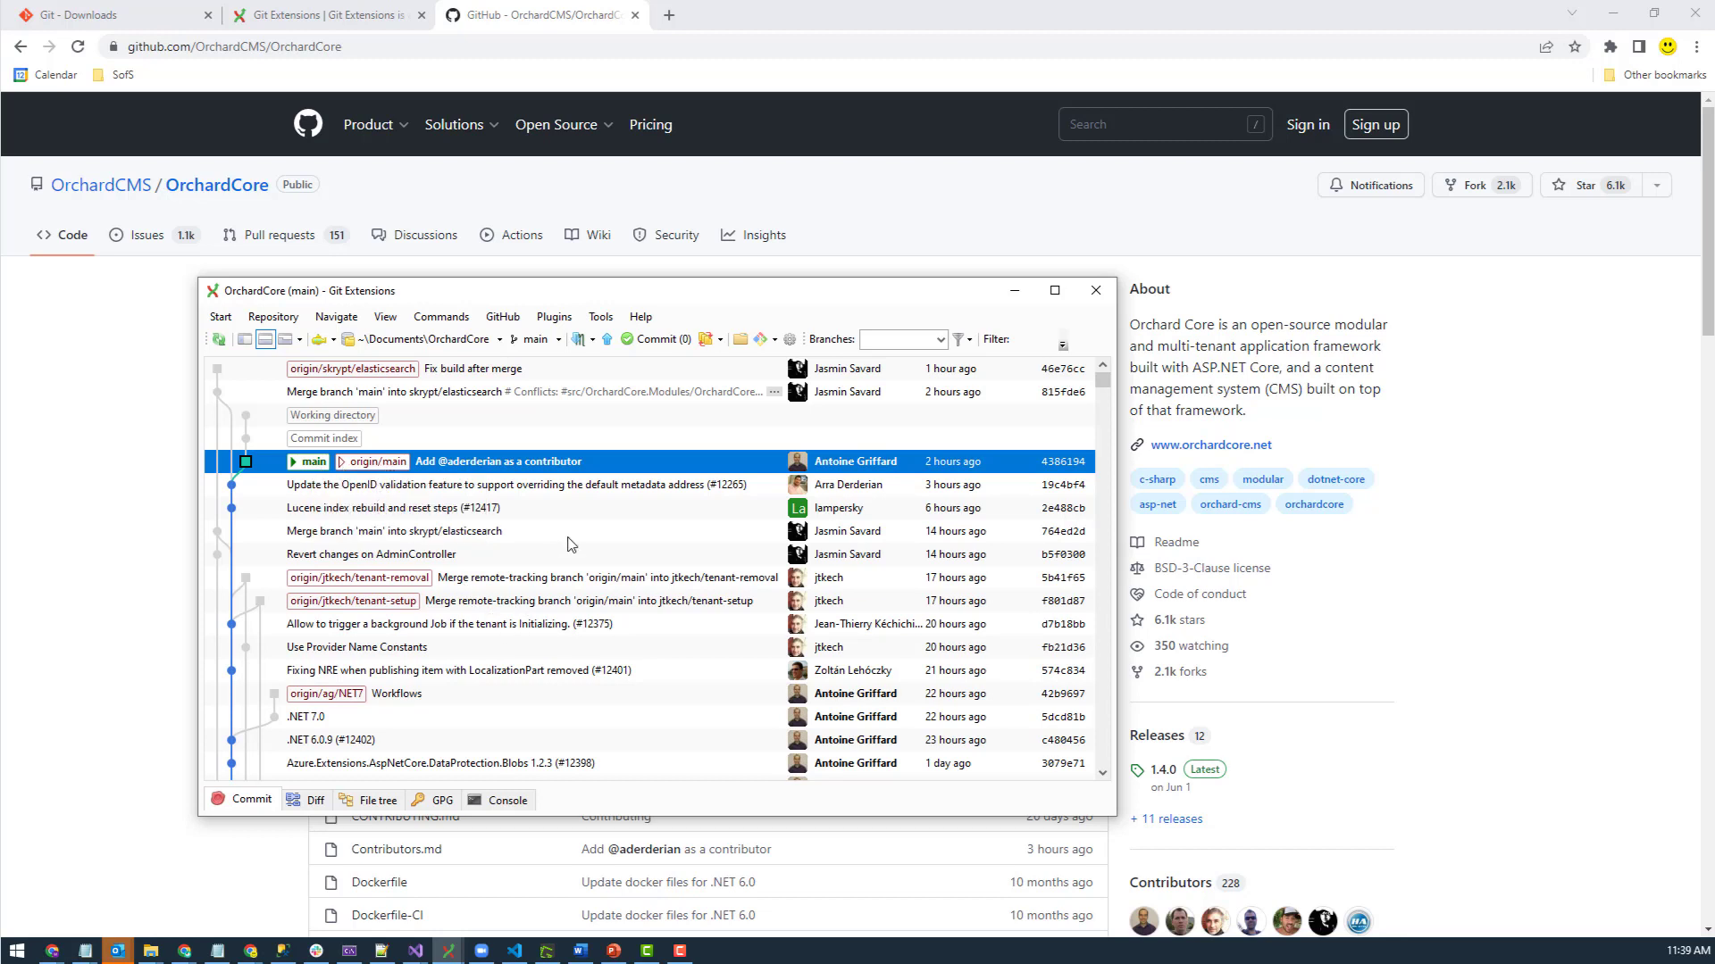
{"action": "scroll", "coordinate": [570, 614], "scroll_direction": "down", "scroll_amount": 4}
{"action": "scroll", "coordinate": [569, 615], "scroll_direction": "up", "scroll_amount": 4}
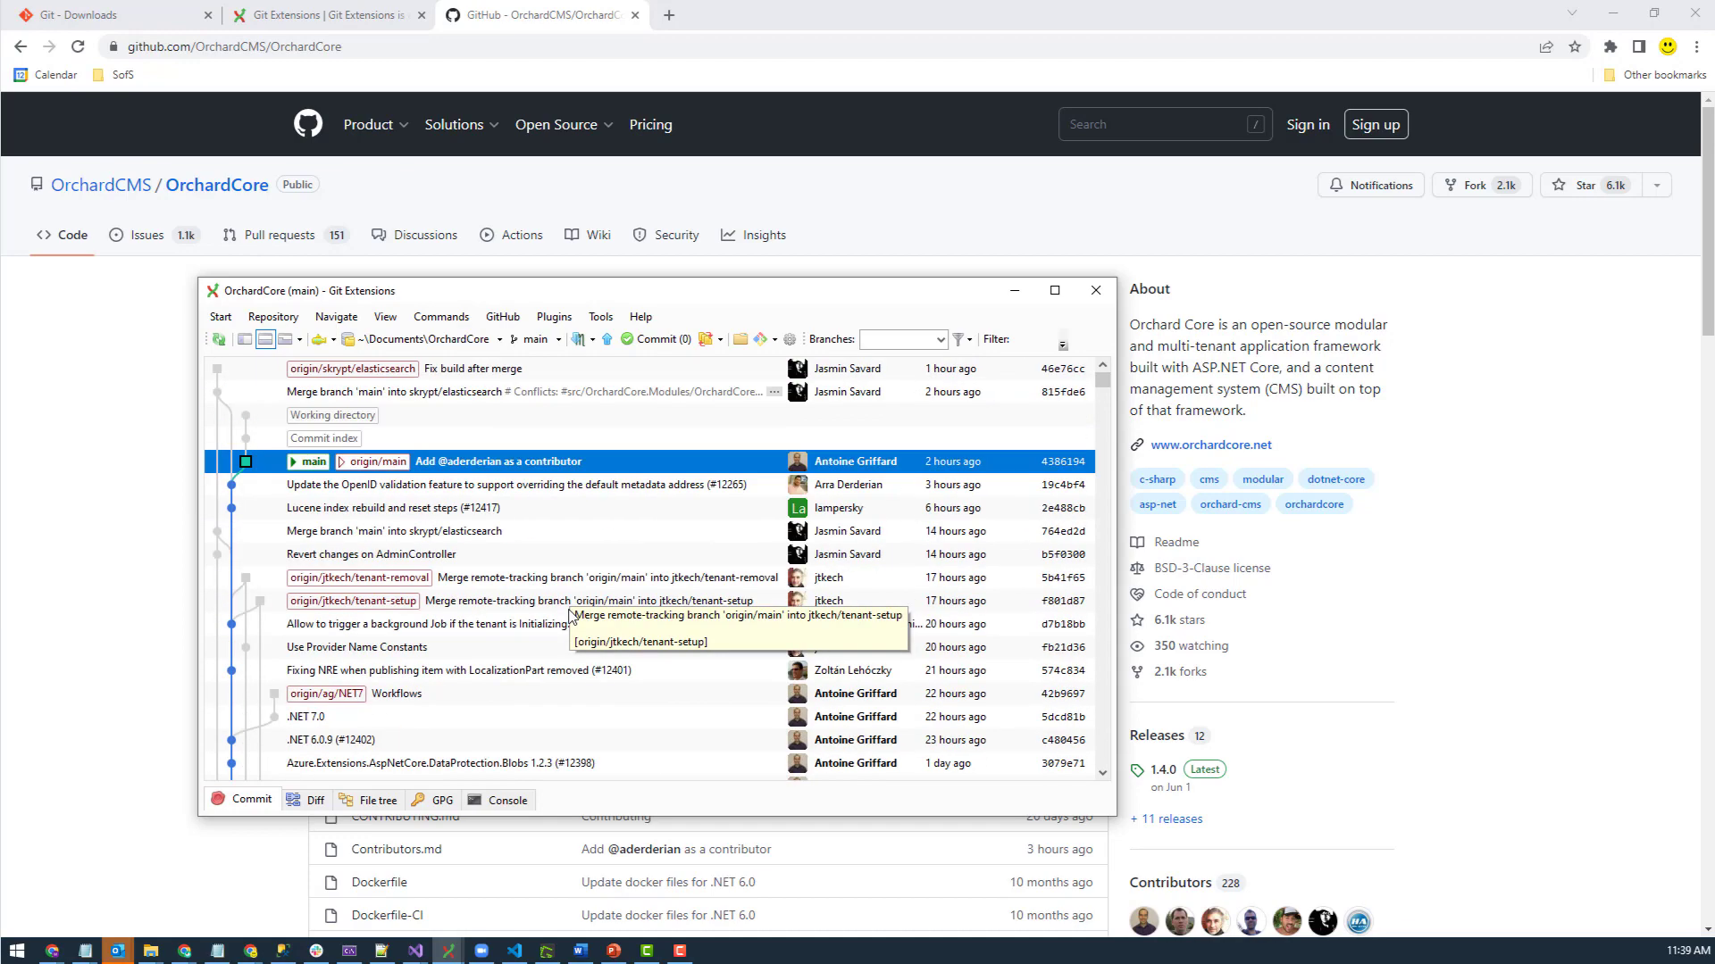
{"action": "scroll", "coordinate": [570, 614], "scroll_direction": "down", "scroll_amount": 15}
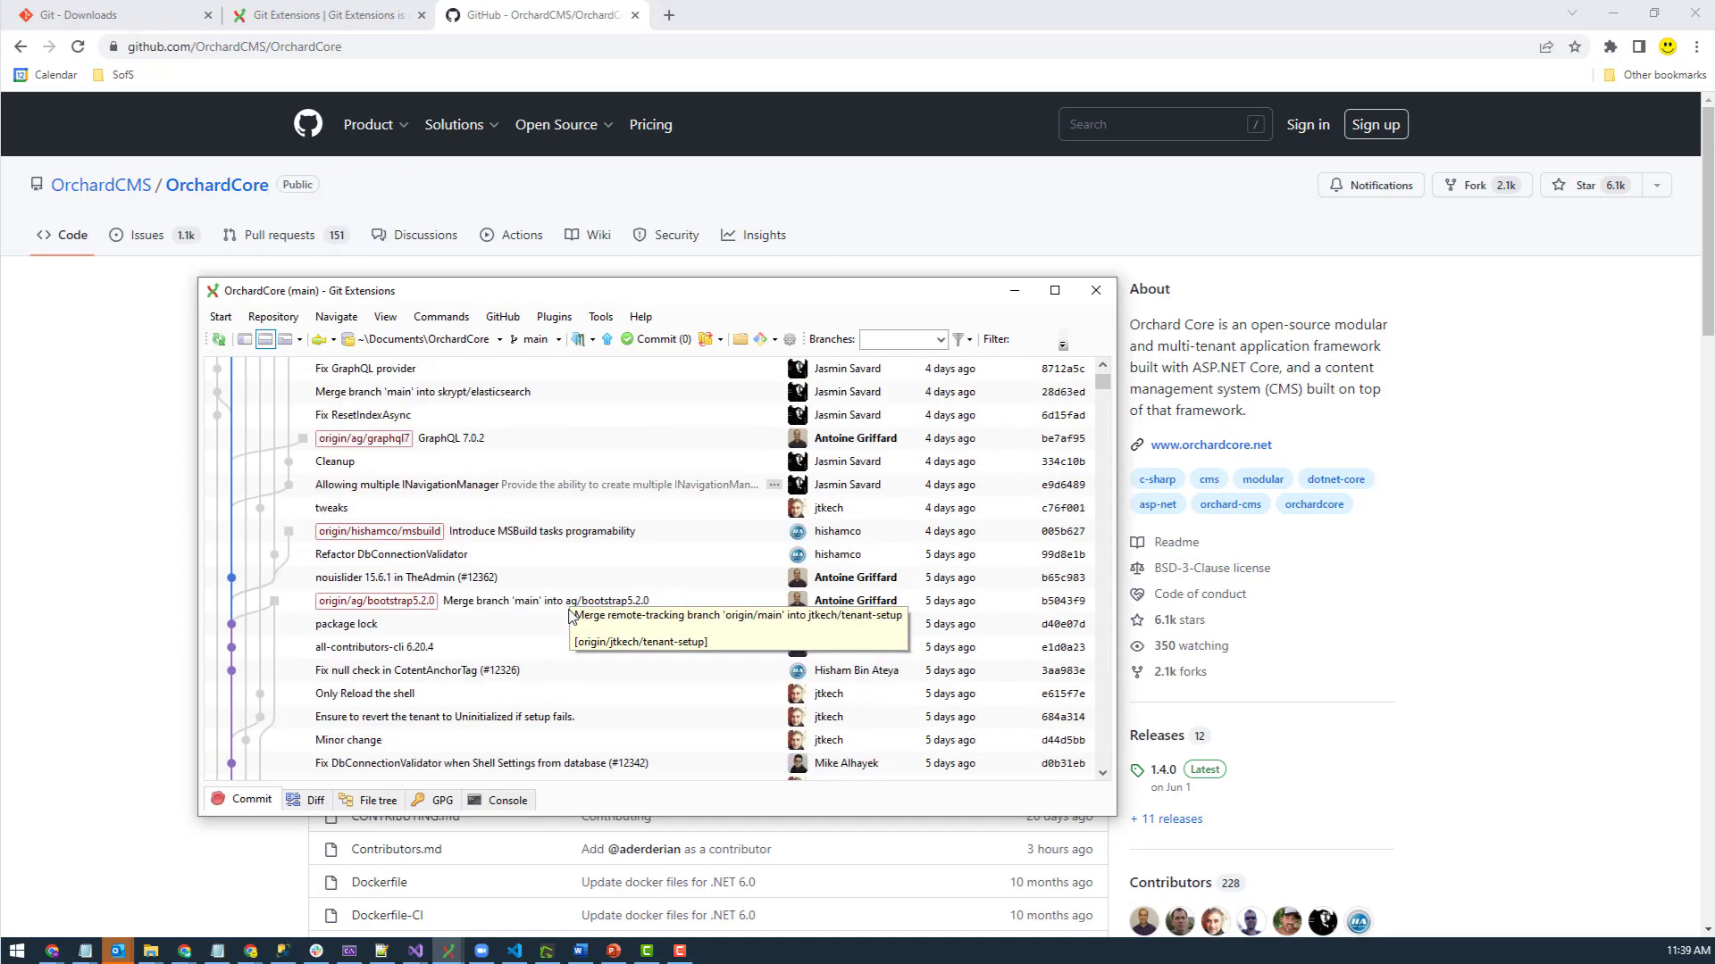
{"action": "scroll", "coordinate": [570, 614], "scroll_direction": "up", "scroll_amount": 15}
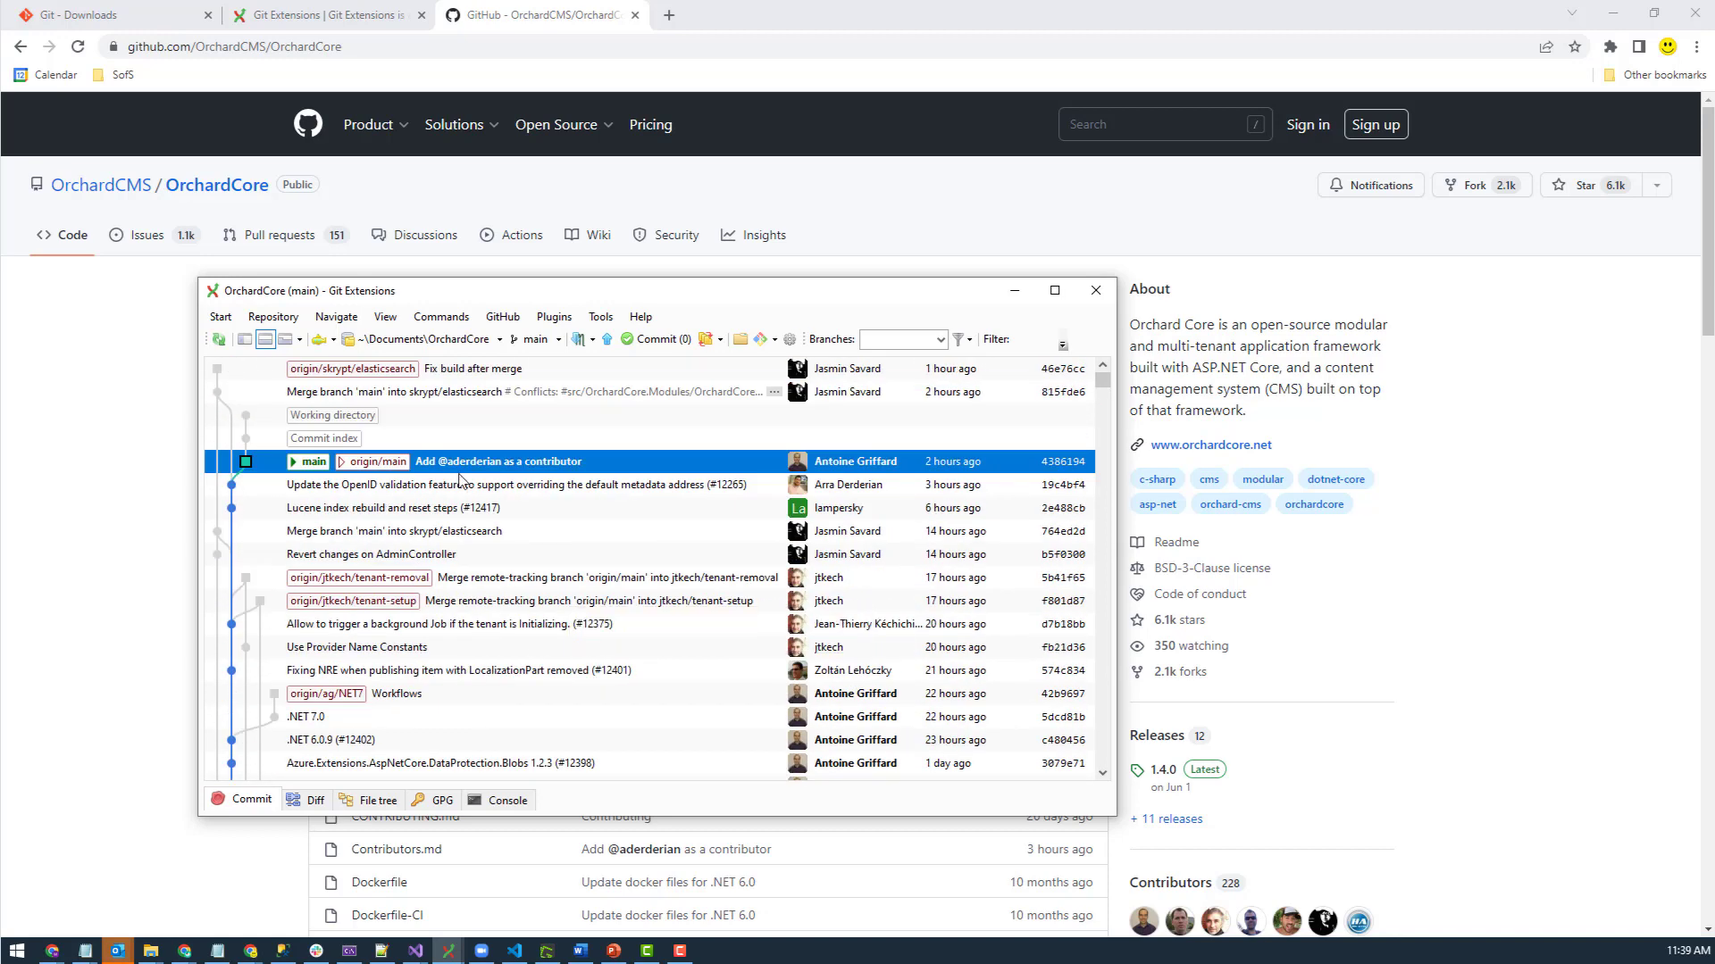
- Review the Push dialog settings for main to origin, then close it without pushing
{"action": "right_click", "coordinate": [371, 468]}
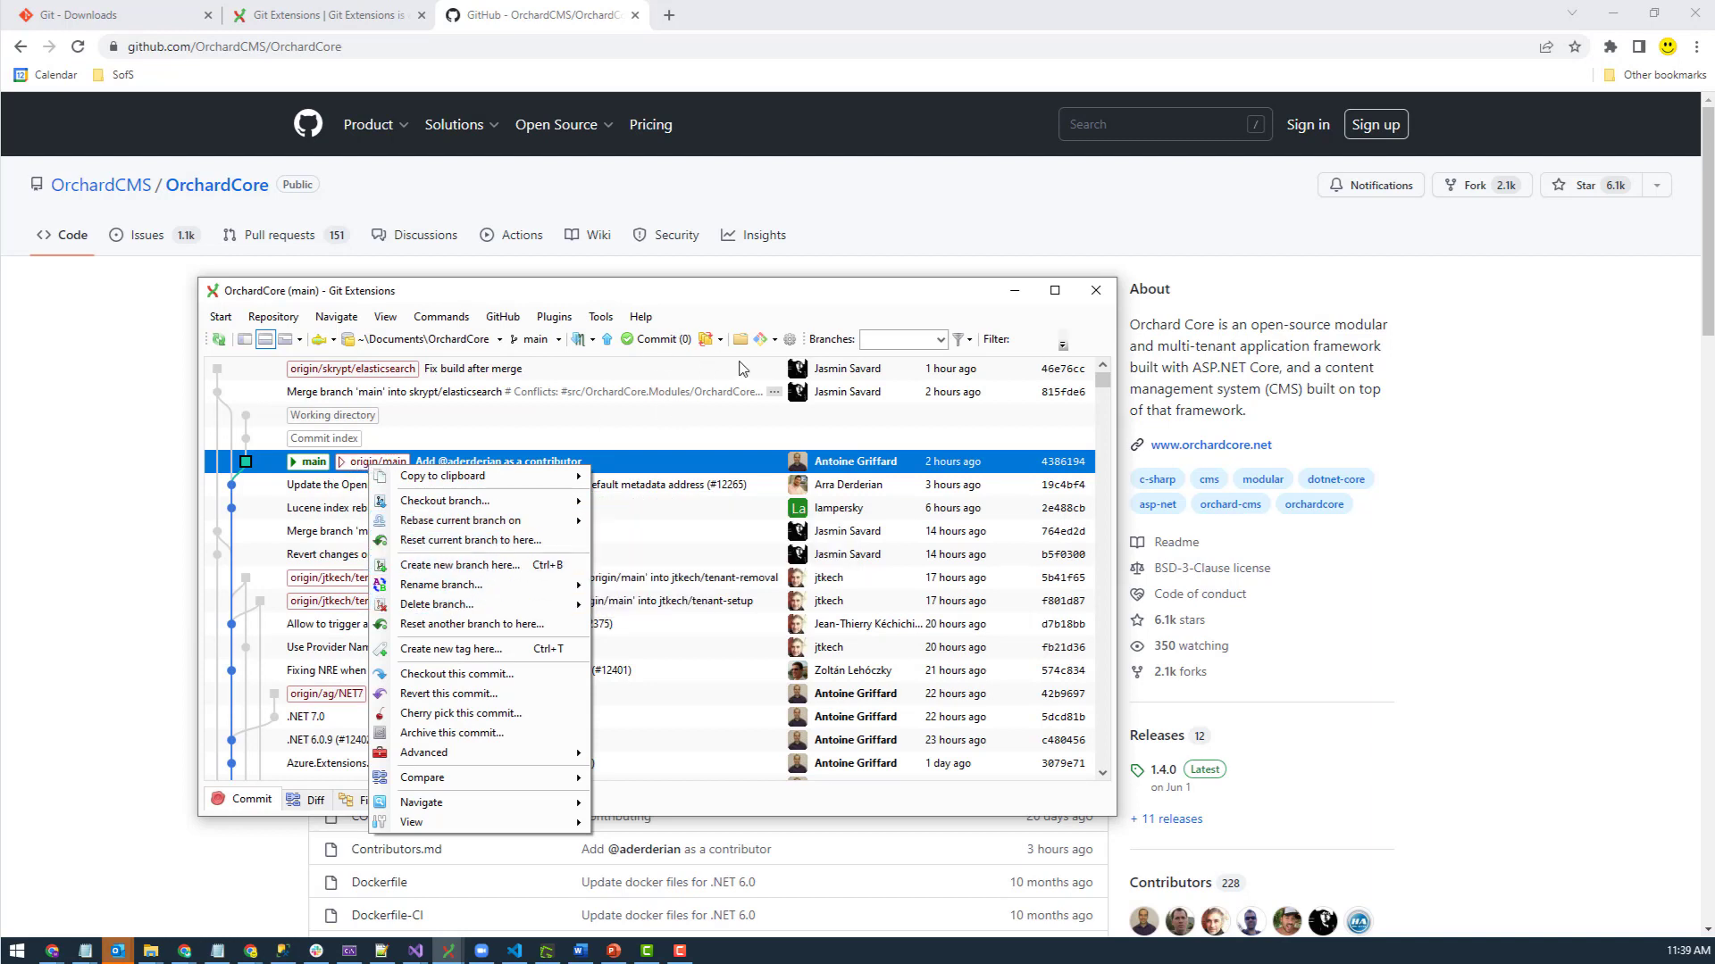
{"action": "left_click", "coordinate": [355, 465]}
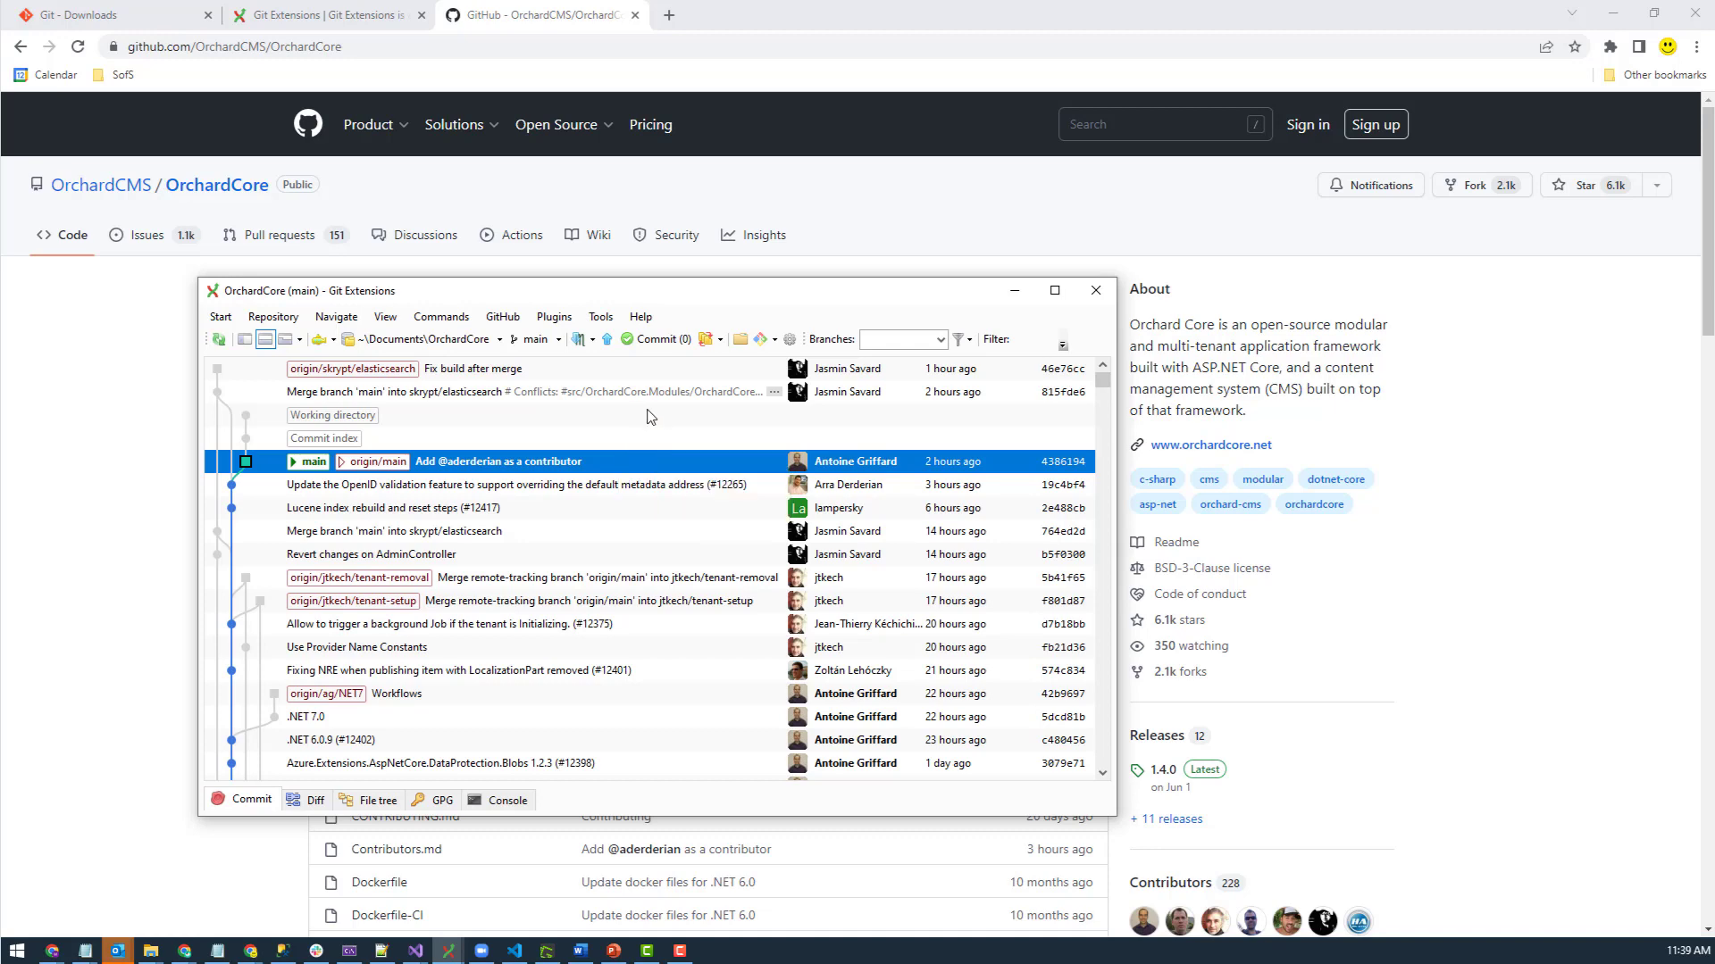
{"action": "left_click", "coordinate": [608, 340]}
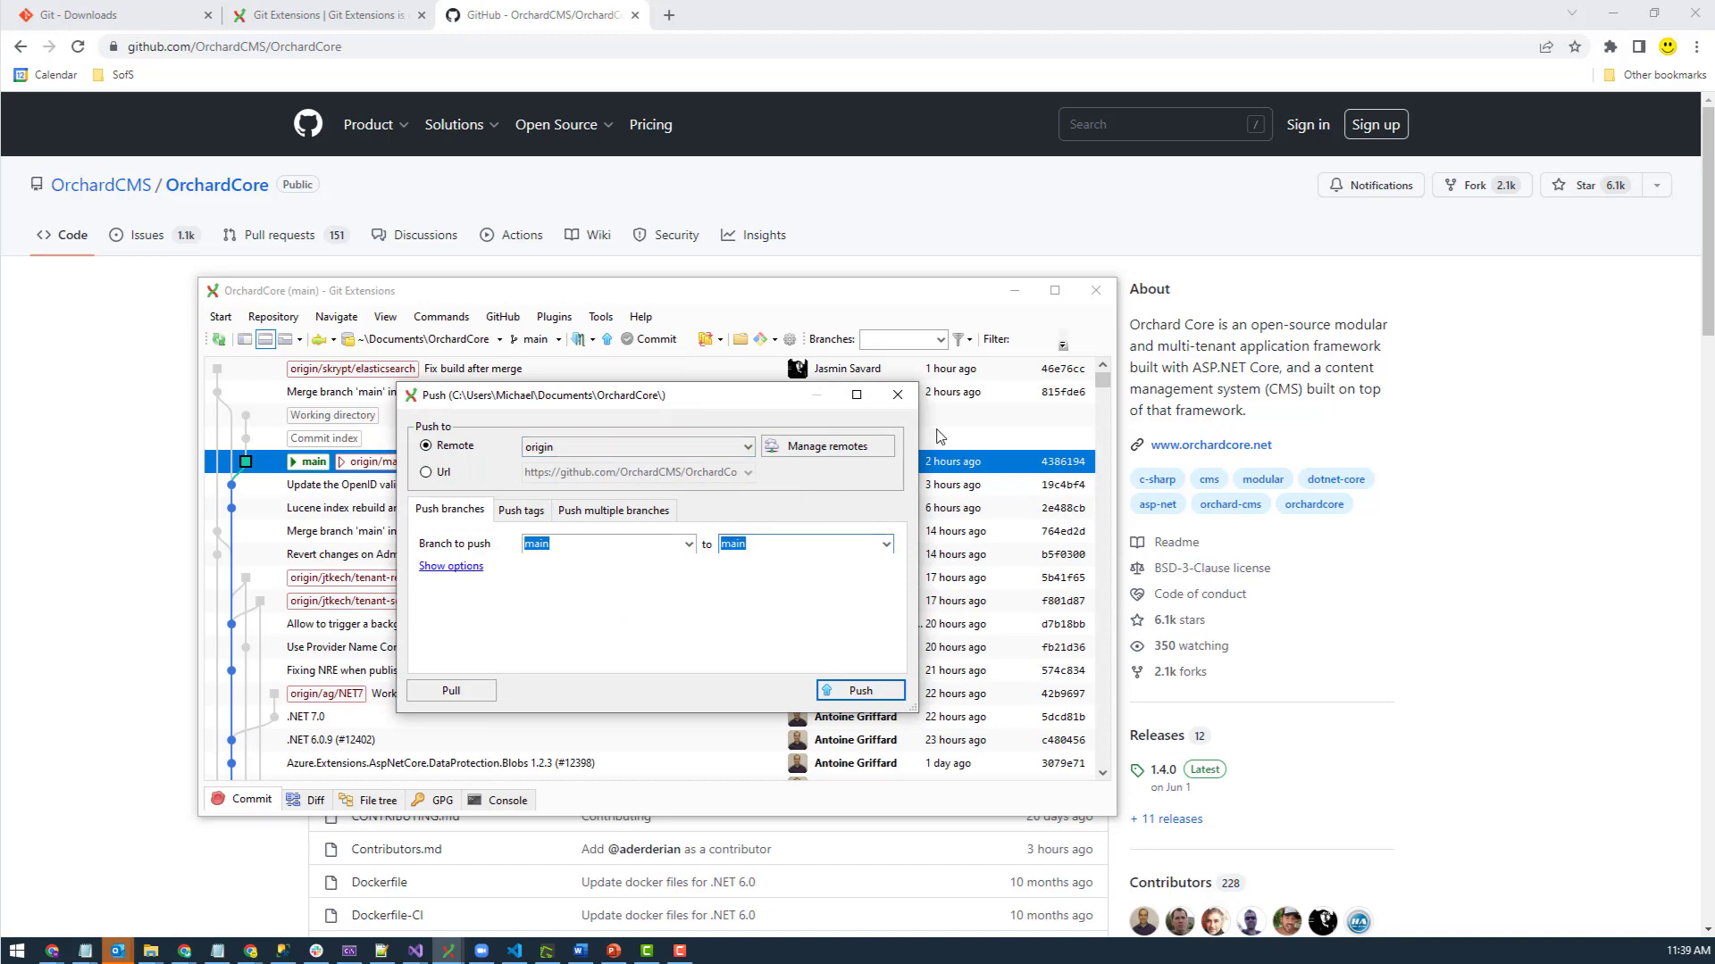
{"action": "left_click", "coordinate": [898, 395]}
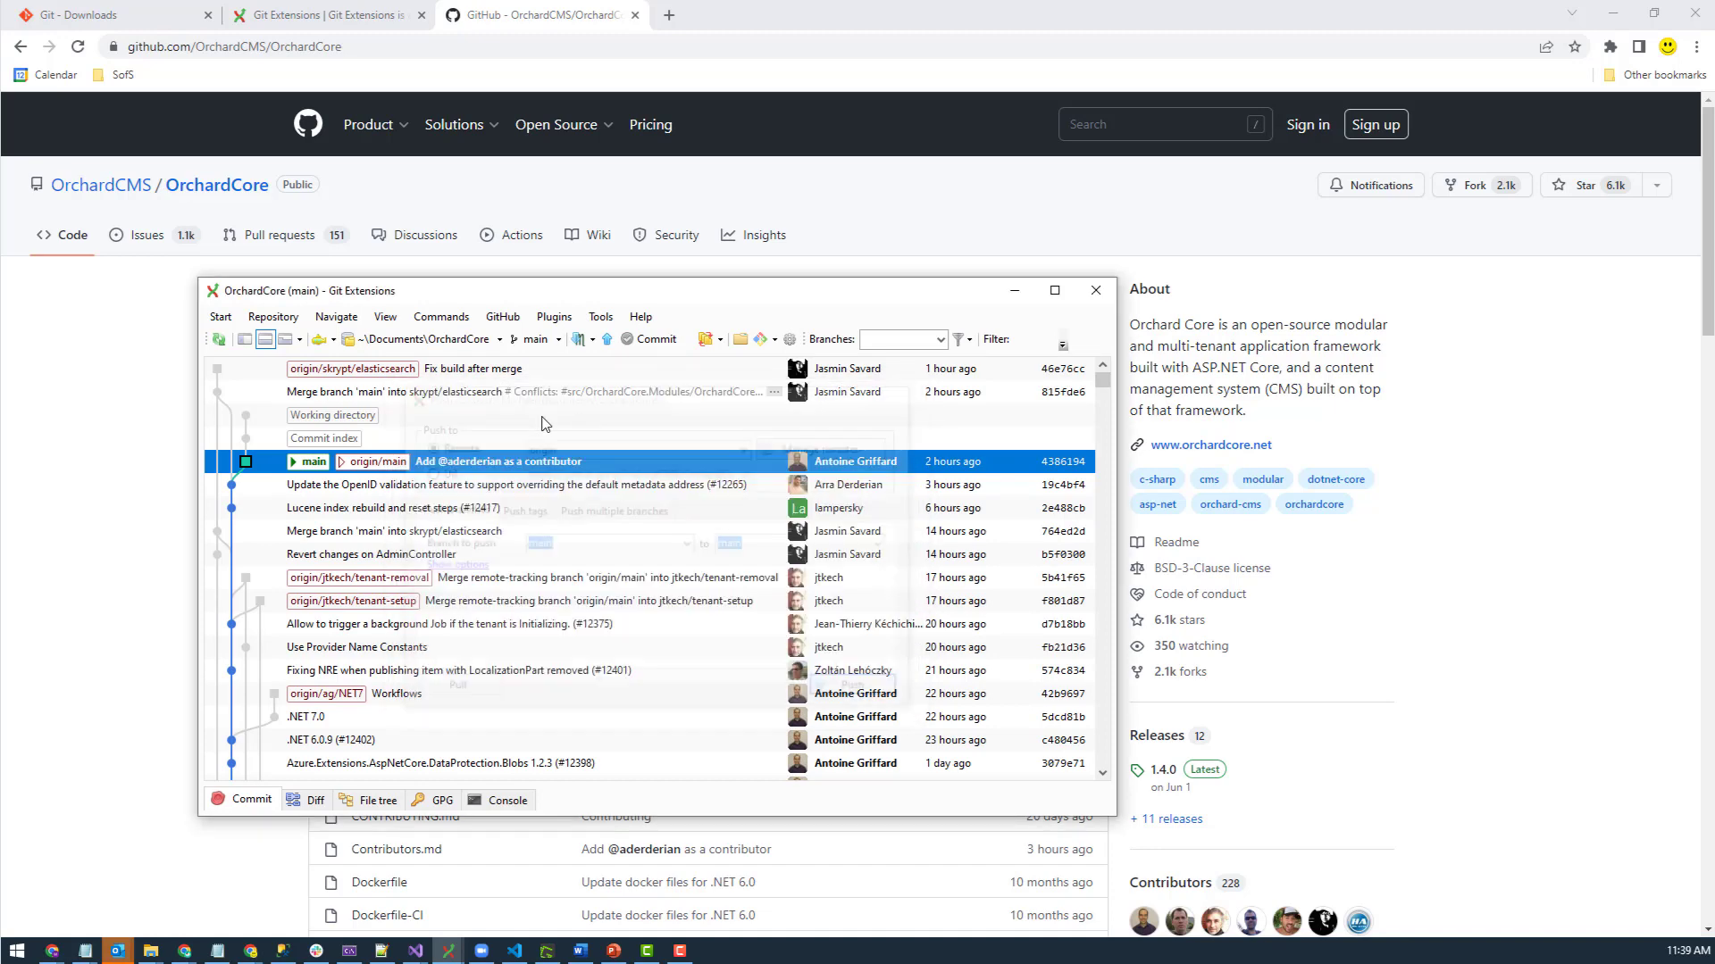
{"action": "left_click", "coordinate": [67, 303]}
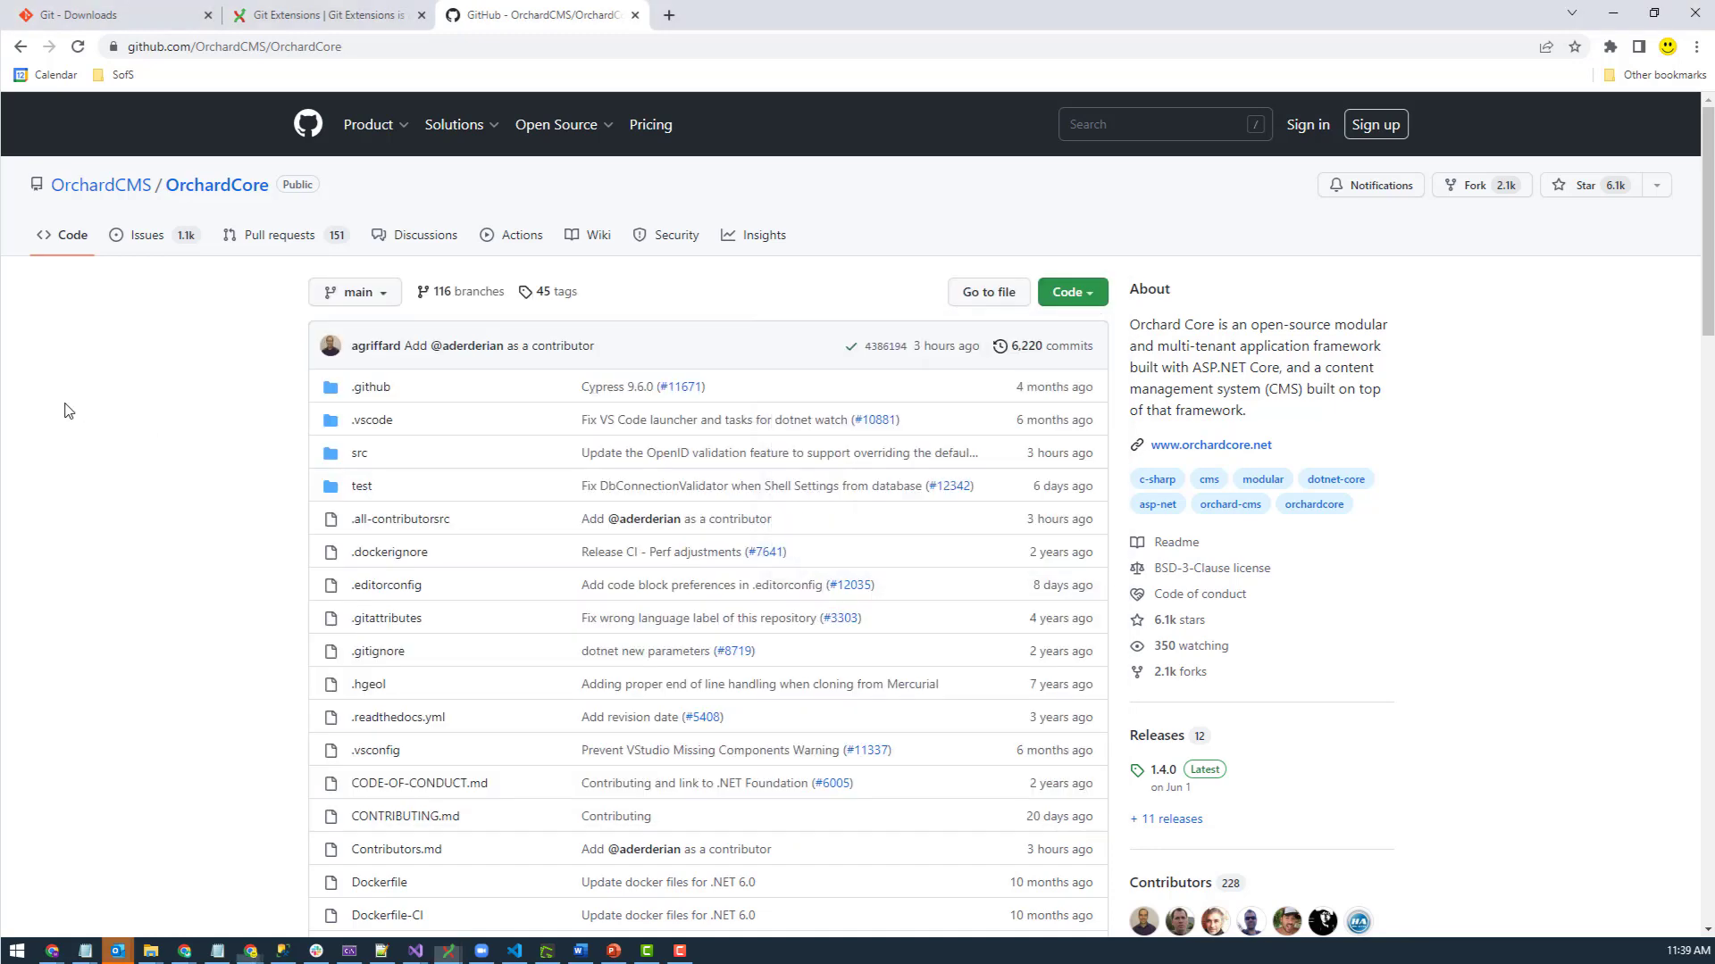
- View OrchardCore's pull requests list (151 open), then return to the Git Extensions history
{"action": "left_click", "coordinate": [284, 236]}
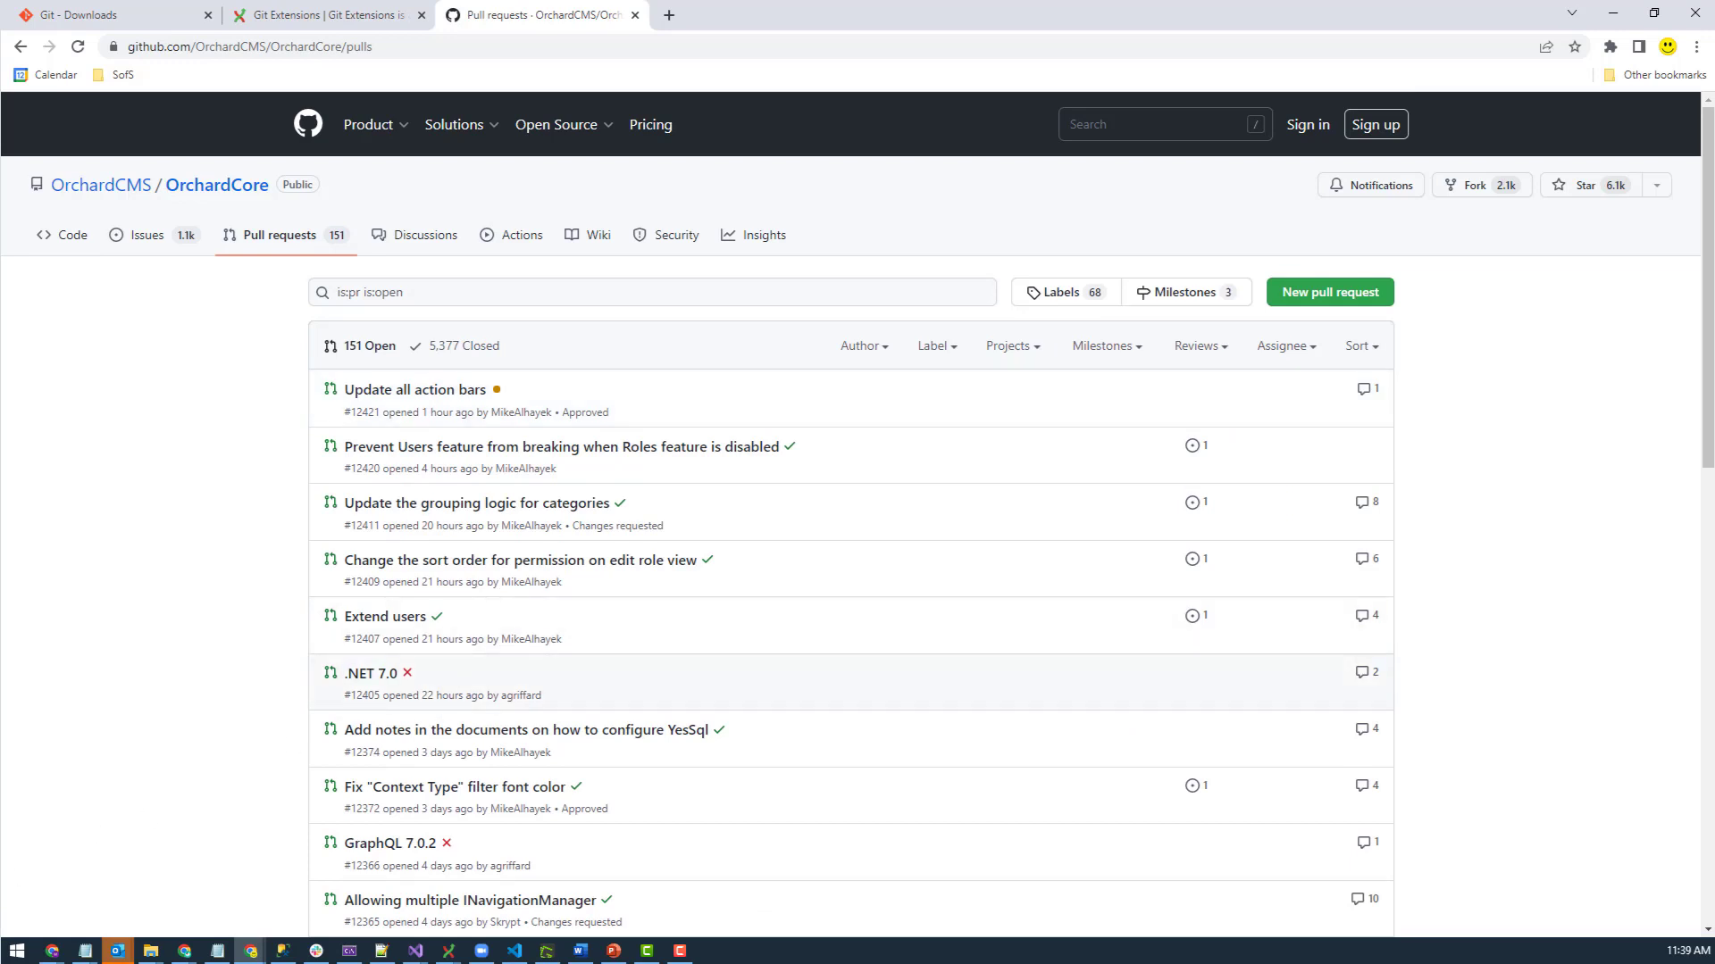
{"action": "key", "text": "alt+Tab"}
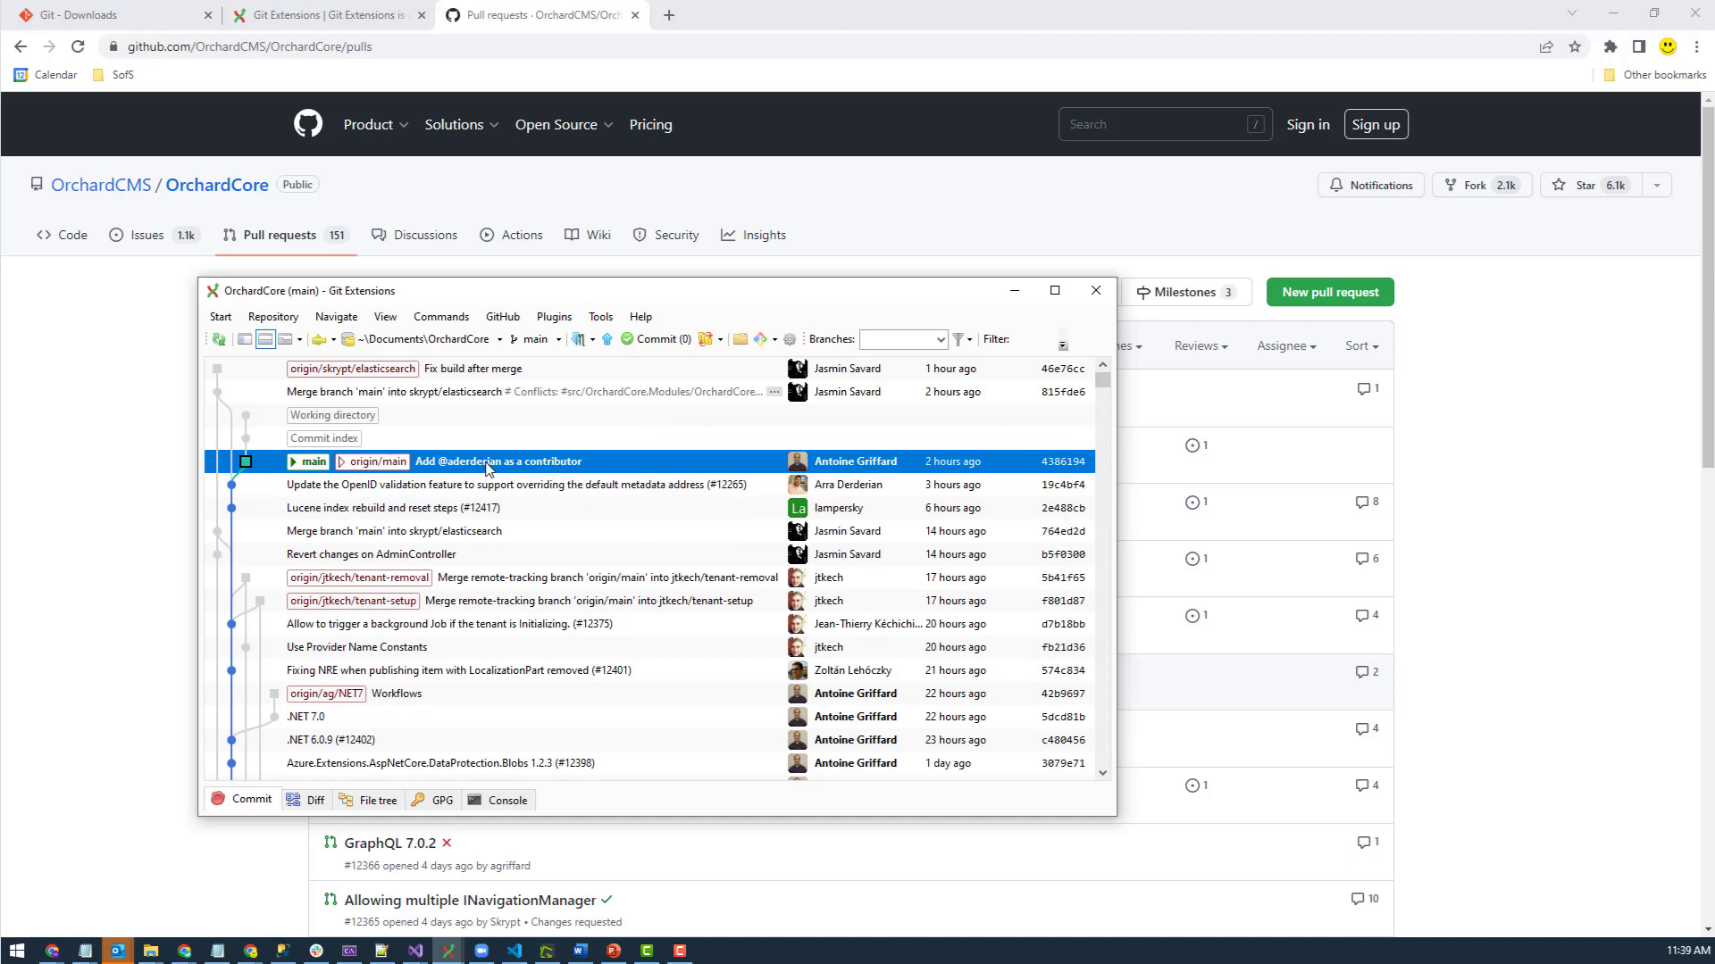
{"action": "mouse_move", "coordinate": [587, 296]}
{"action": "left_mouse_down"}
{"action": "mouse_move", "coordinate": [613, 264]}
{"action": "mouse_move", "coordinate": [620, 285]}
{"action": "mouse_move", "coordinate": [596, 284]}
{"action": "left_mouse_up"}
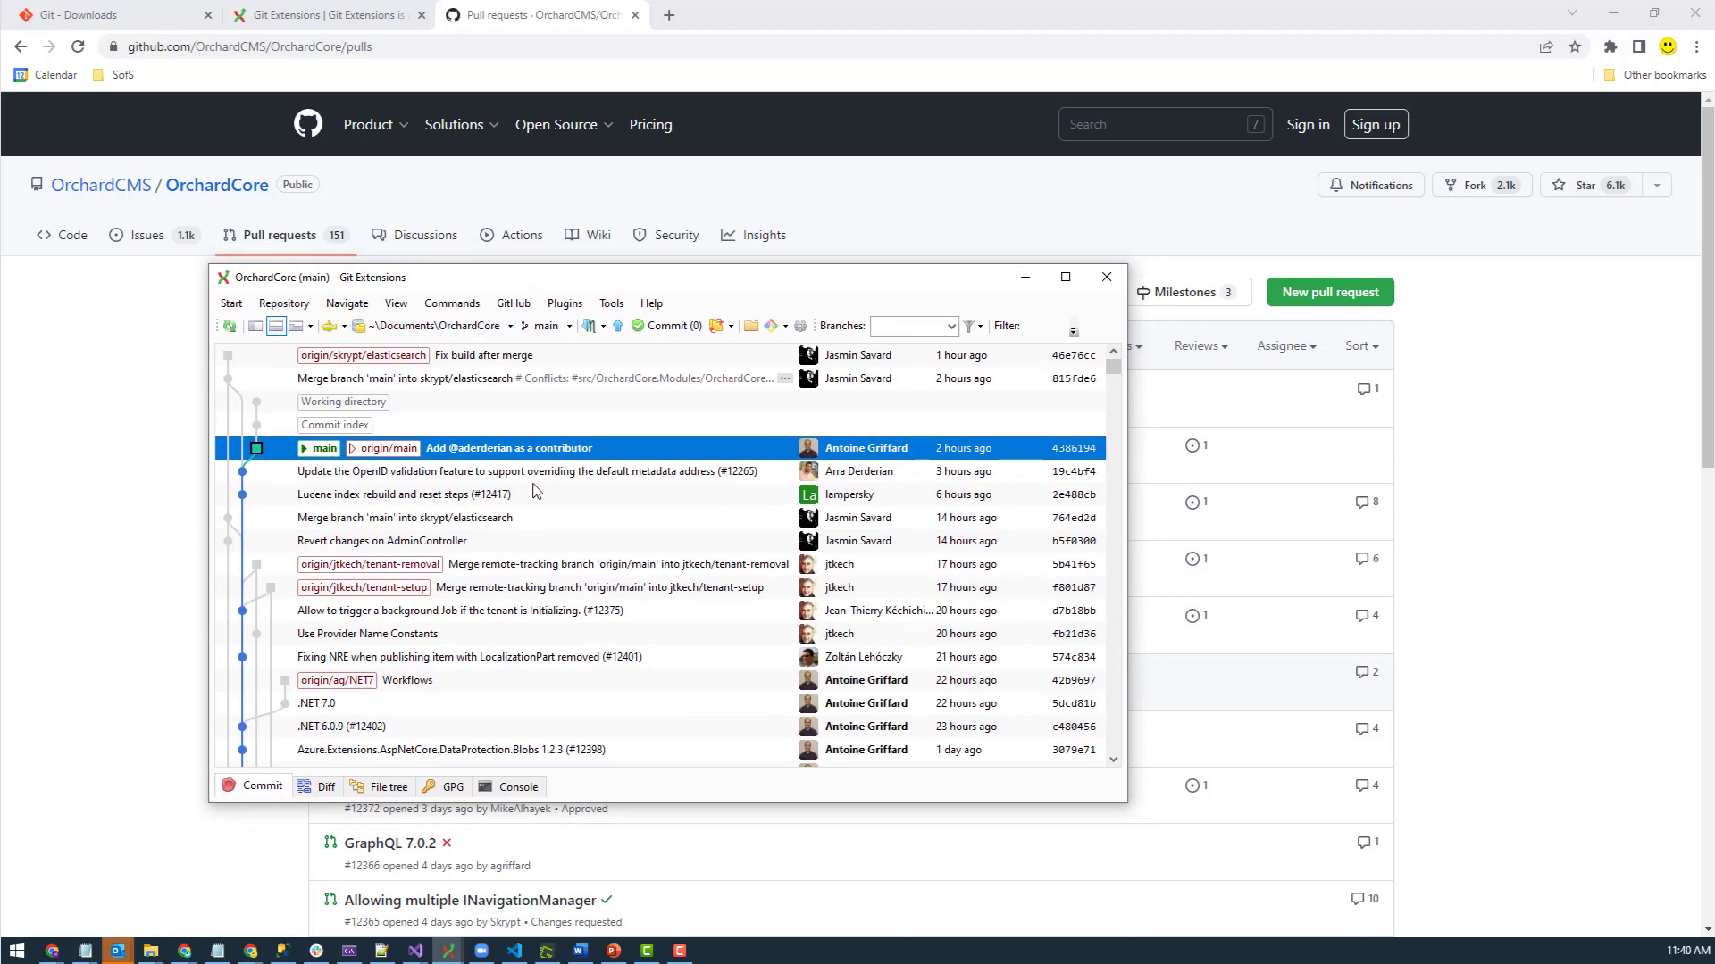